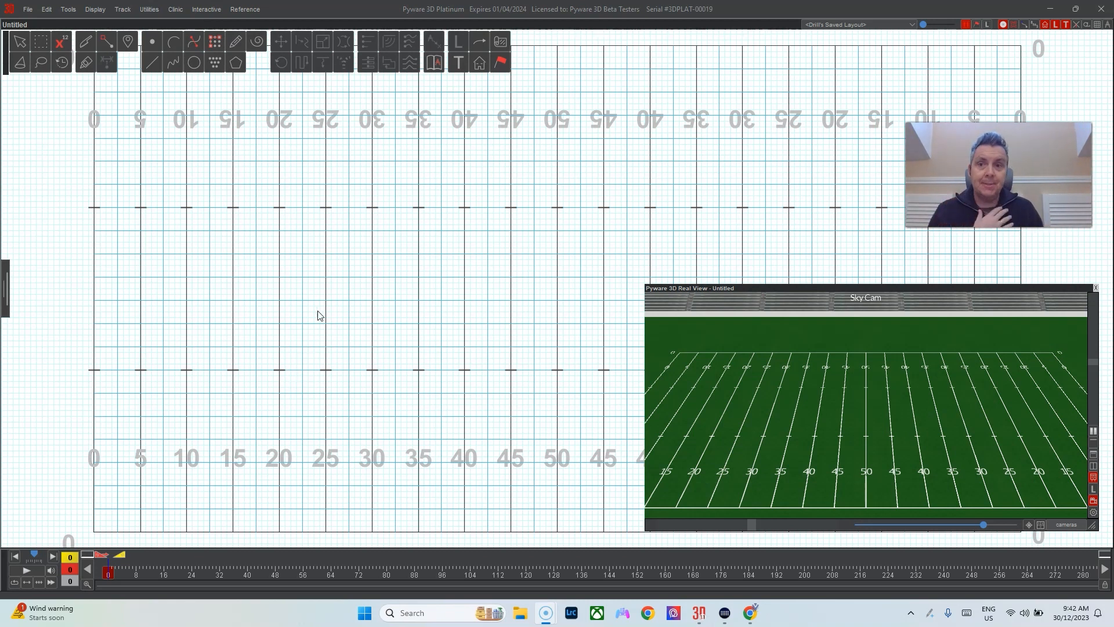
Open the Shortcut Editor, move and enlarge its window, and look through the commands and shortcuts in the Default set.
click(157, 13)
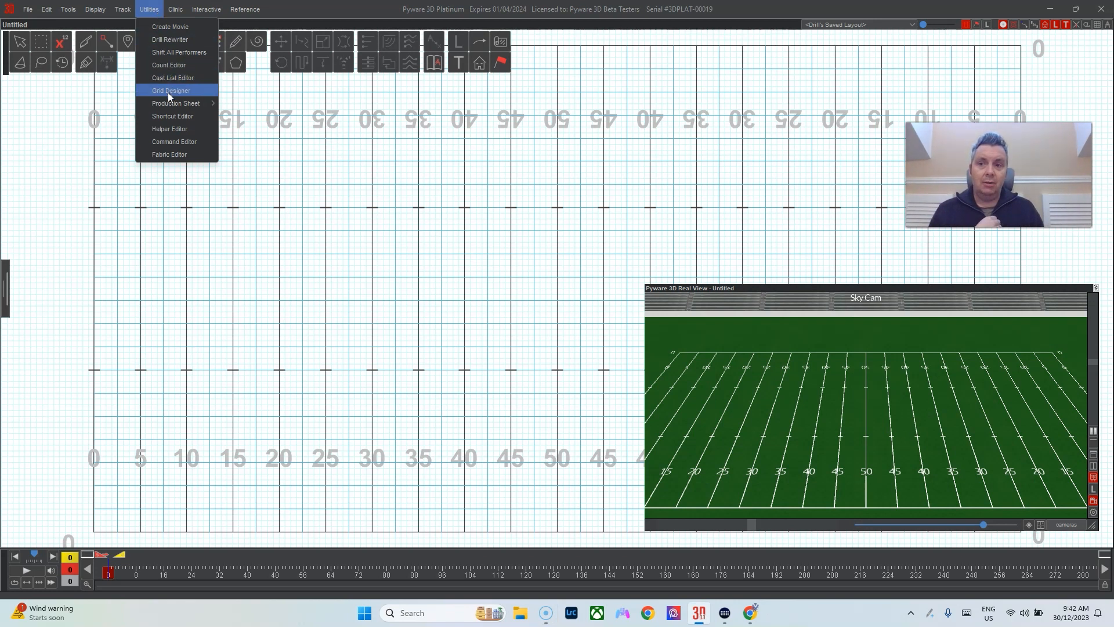
click(175, 115)
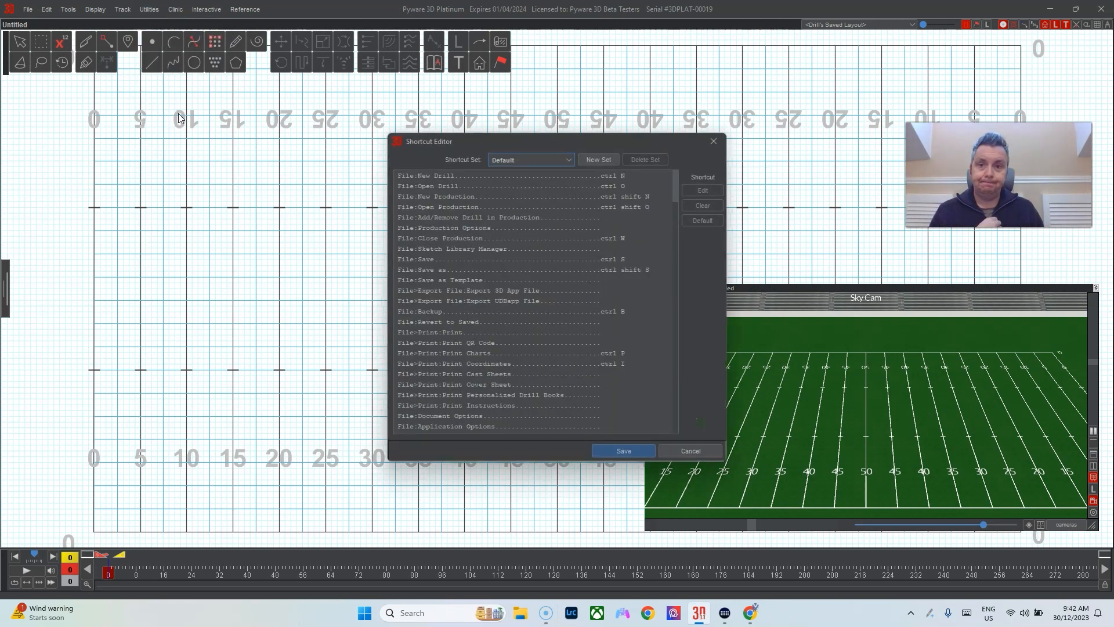
drag(509, 139, 160, 113)
drag(376, 434, 385, 528)
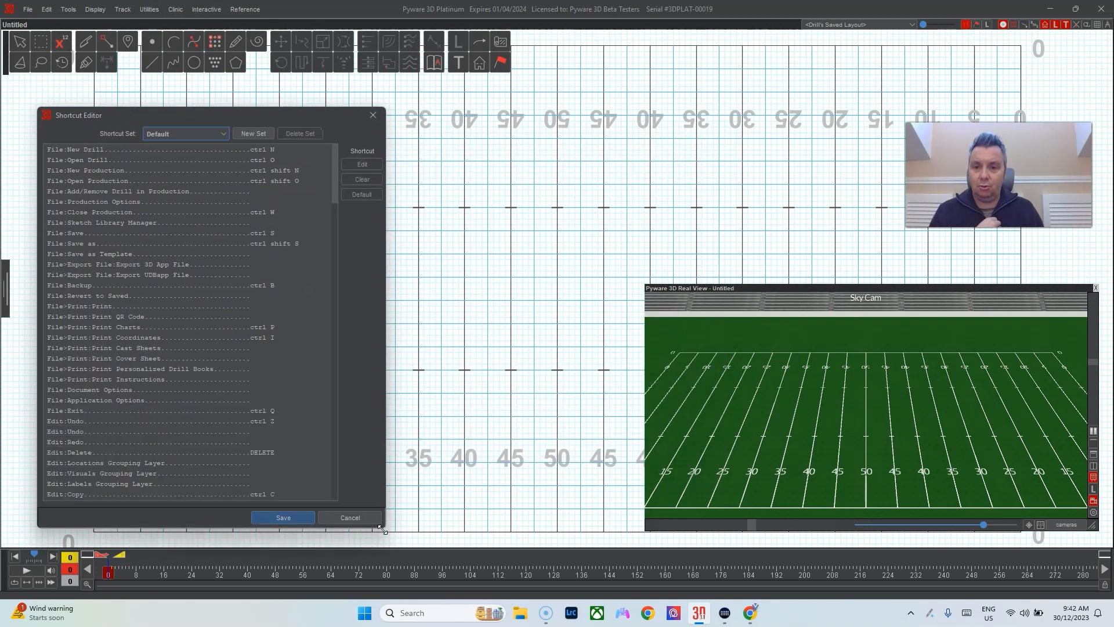
drag(332, 193, 335, 273)
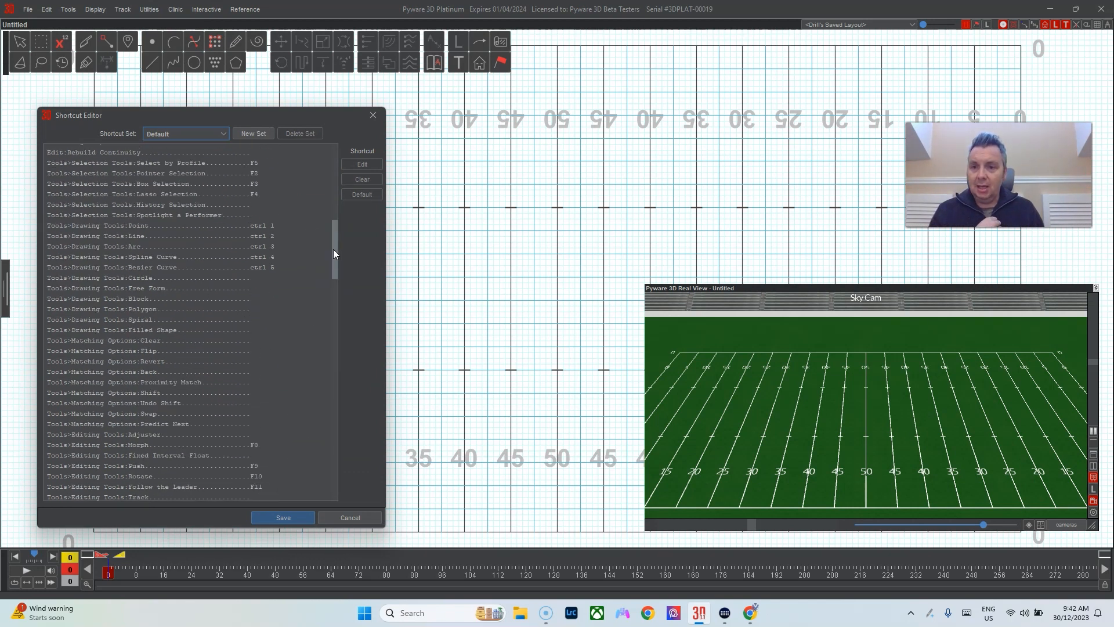
drag(333, 249, 339, 166)
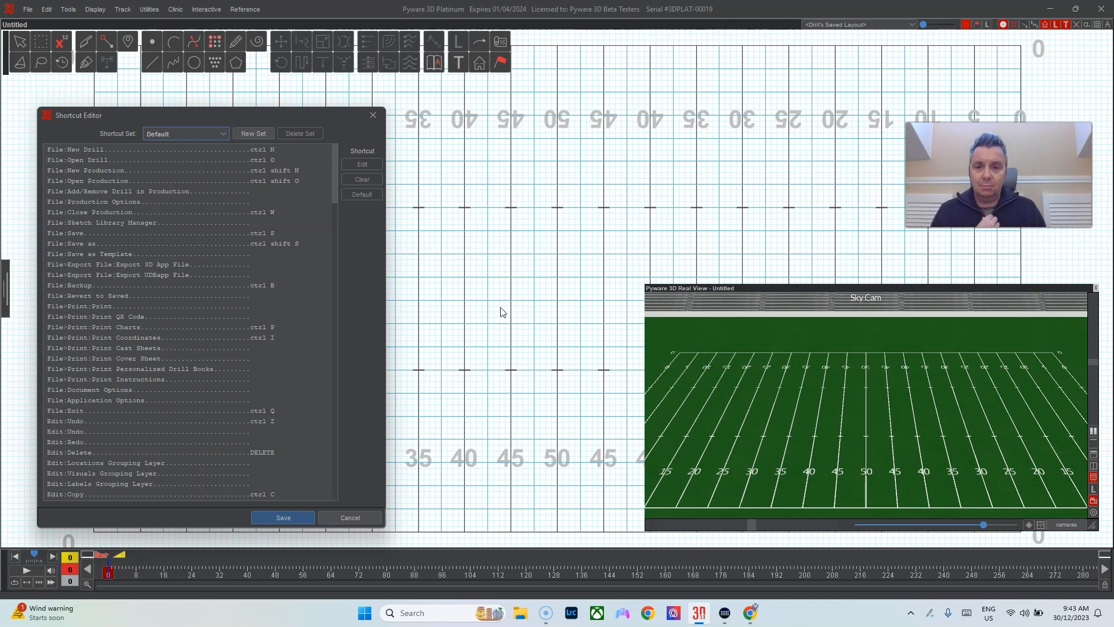
Switch to the Google Docs document, correct its heading to "PYWARE SHORTCUTS" and enter "SAVE - CTRL s" as the first list item.
click(749, 612)
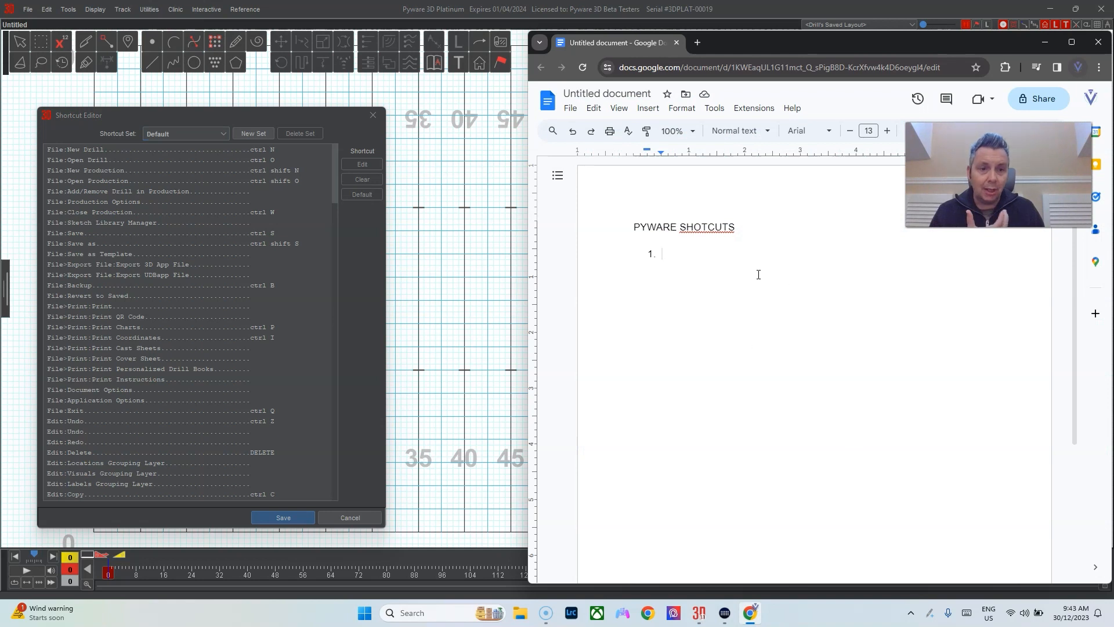
click(704, 227)
click(705, 211)
click(712, 258)
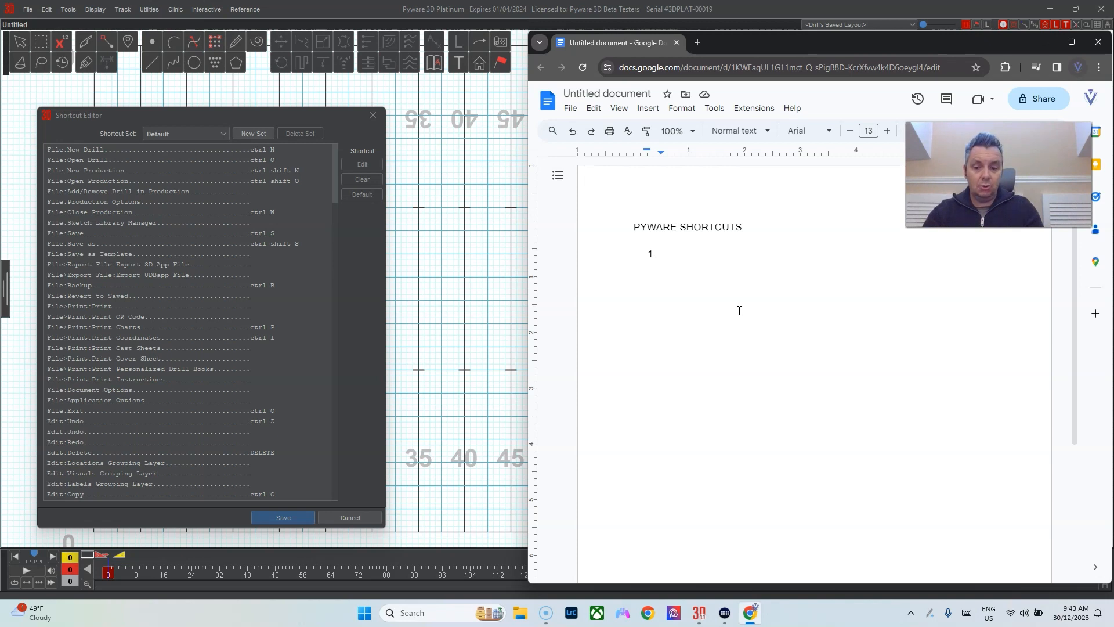
text(SAVE - CTRL s)
key(Return)
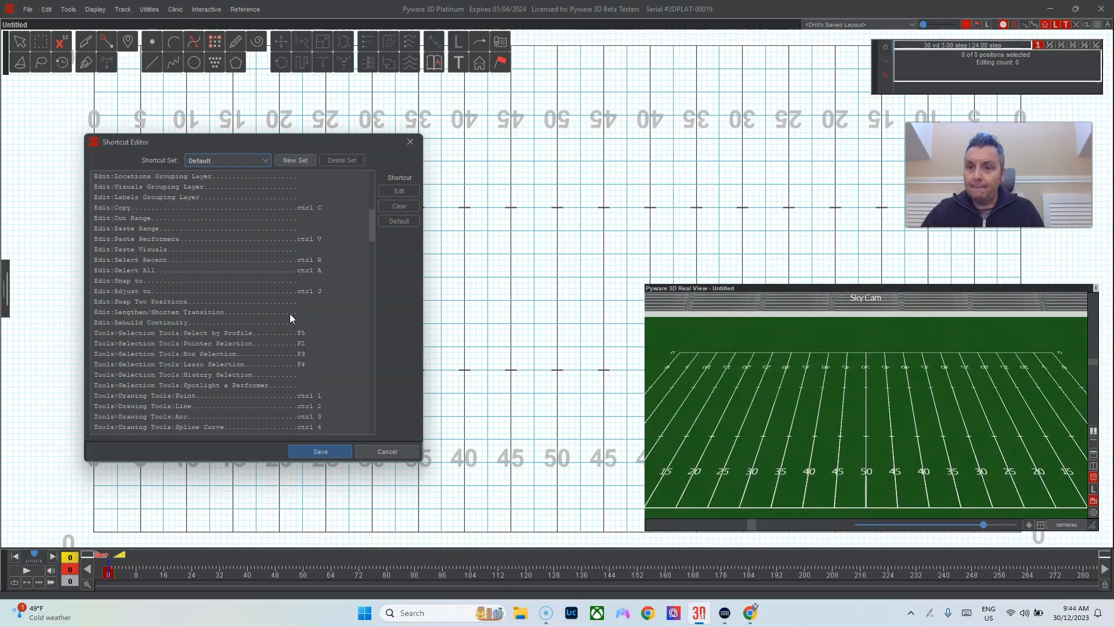
In Pyware 3D's Shortcut Editor, create a shortcut set named NEW SET as a copy of the Default set.
scroll(290, 313, down, 10)
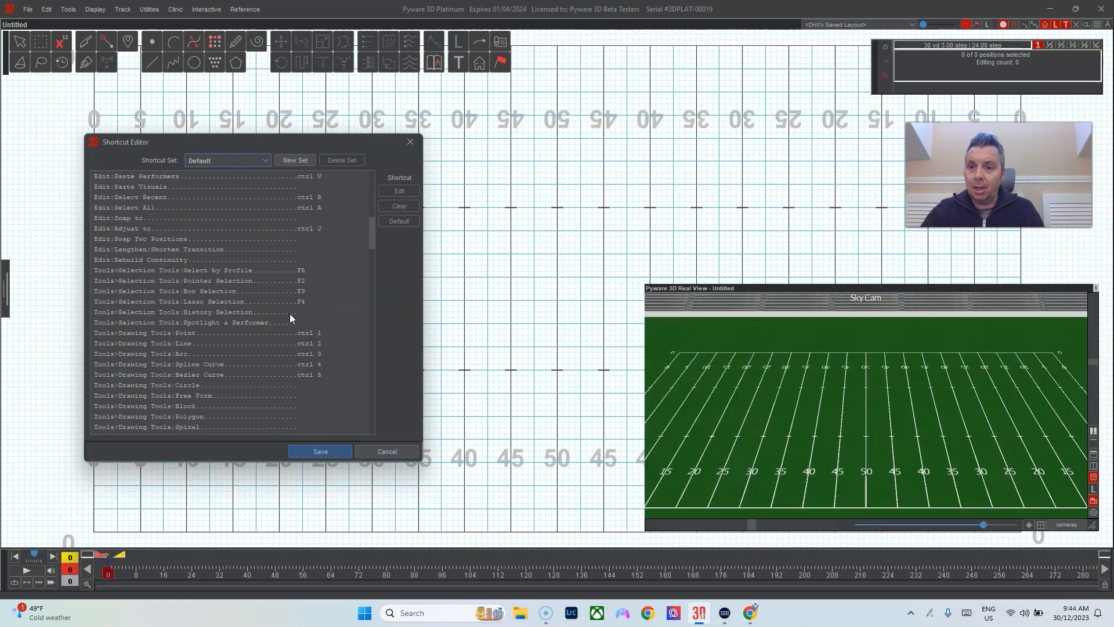
scroll(339, 383, down, 10)
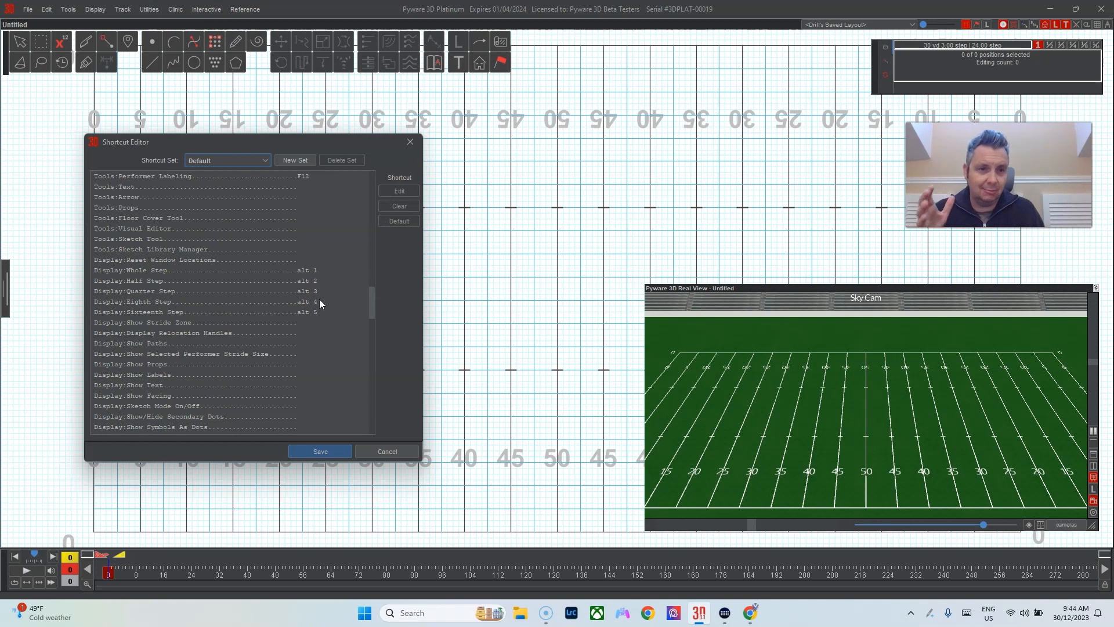
click(309, 270)
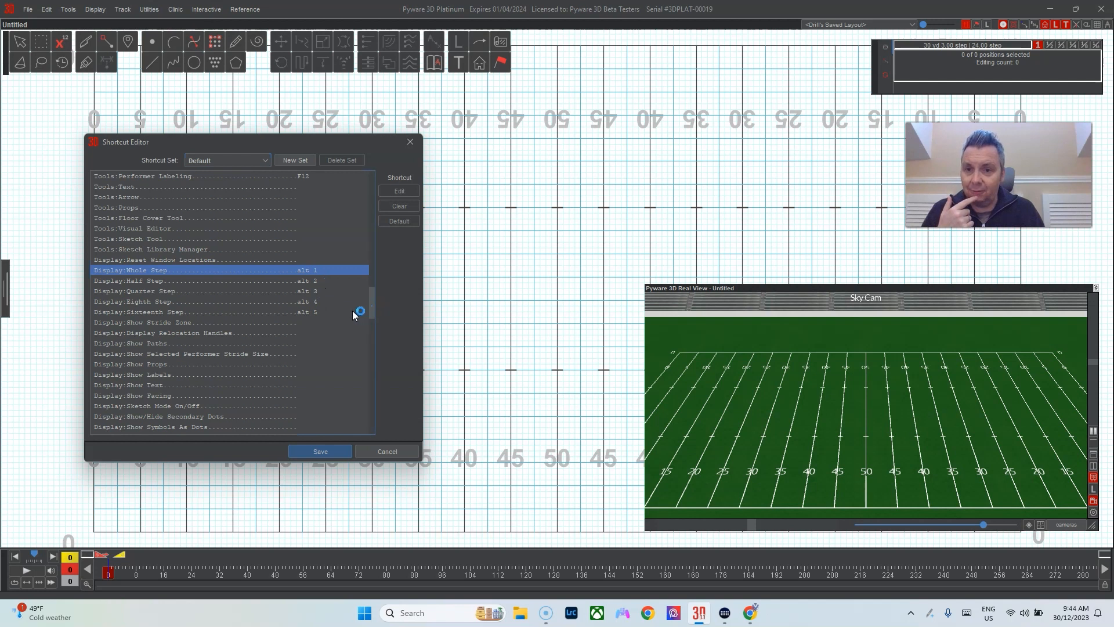
scroll(371, 306, up, 2)
click(295, 161)
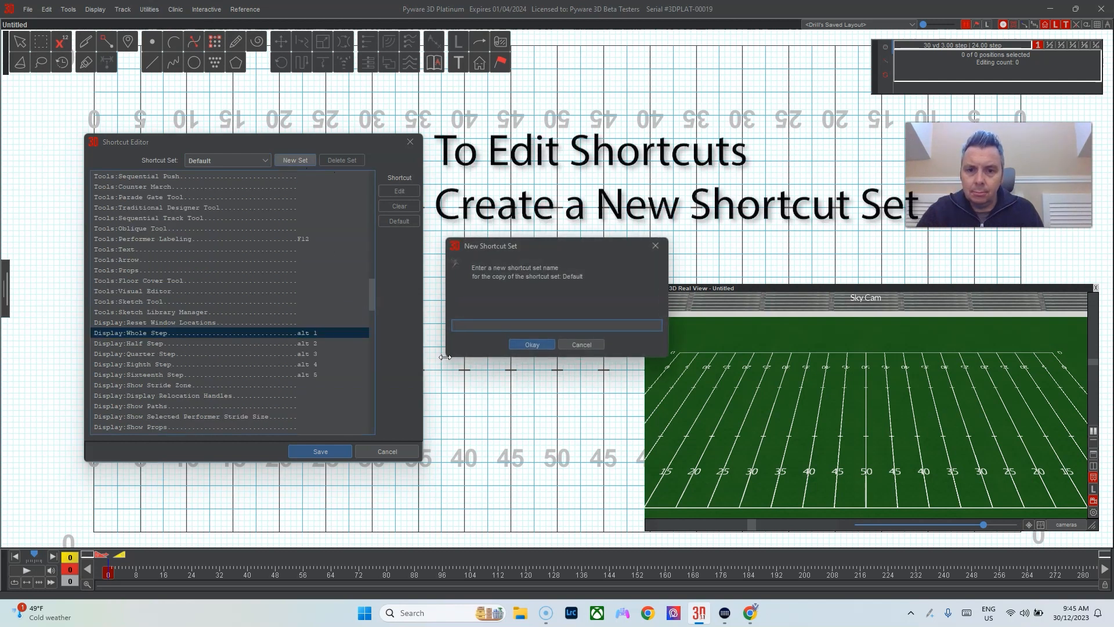
text(NEWSET)
key(BackSpace)
key(BackSpace)
key(BackSpace)
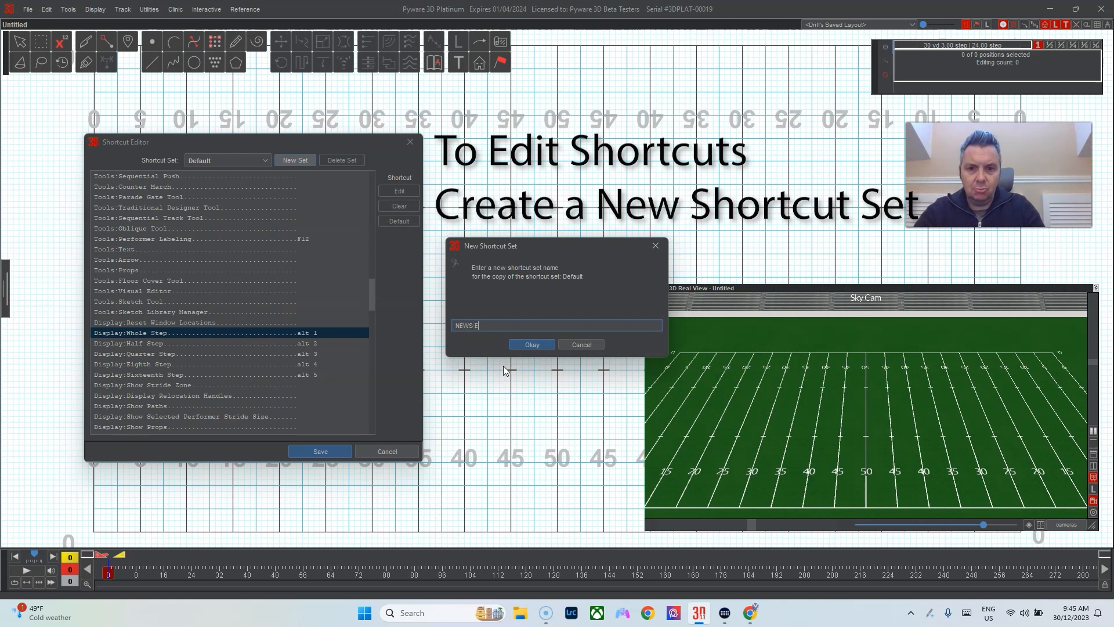
text(SET)
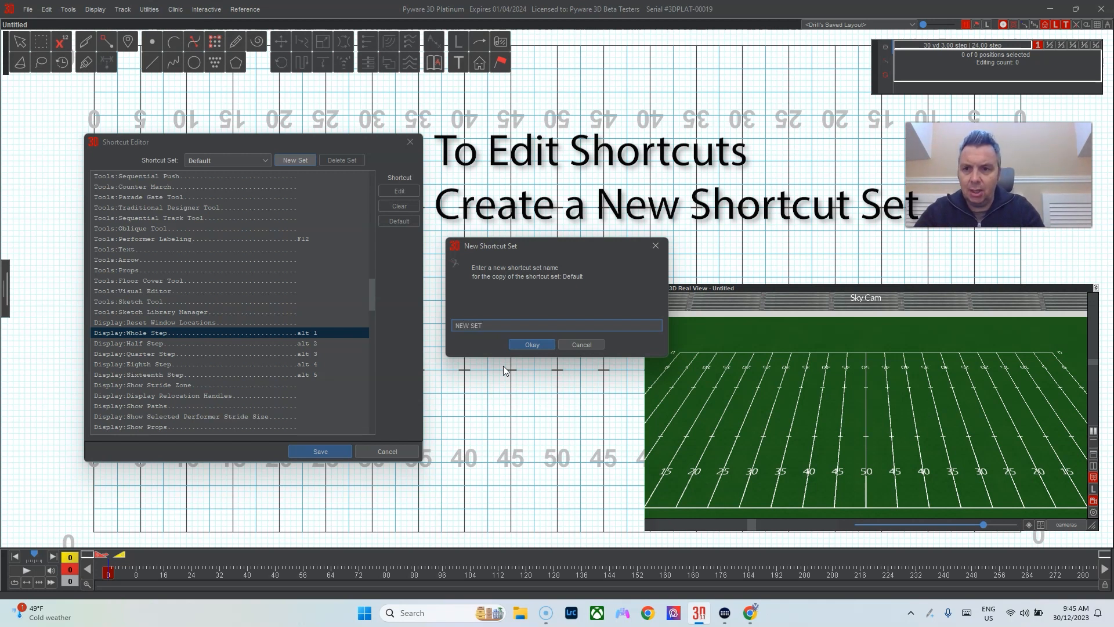
click(532, 345)
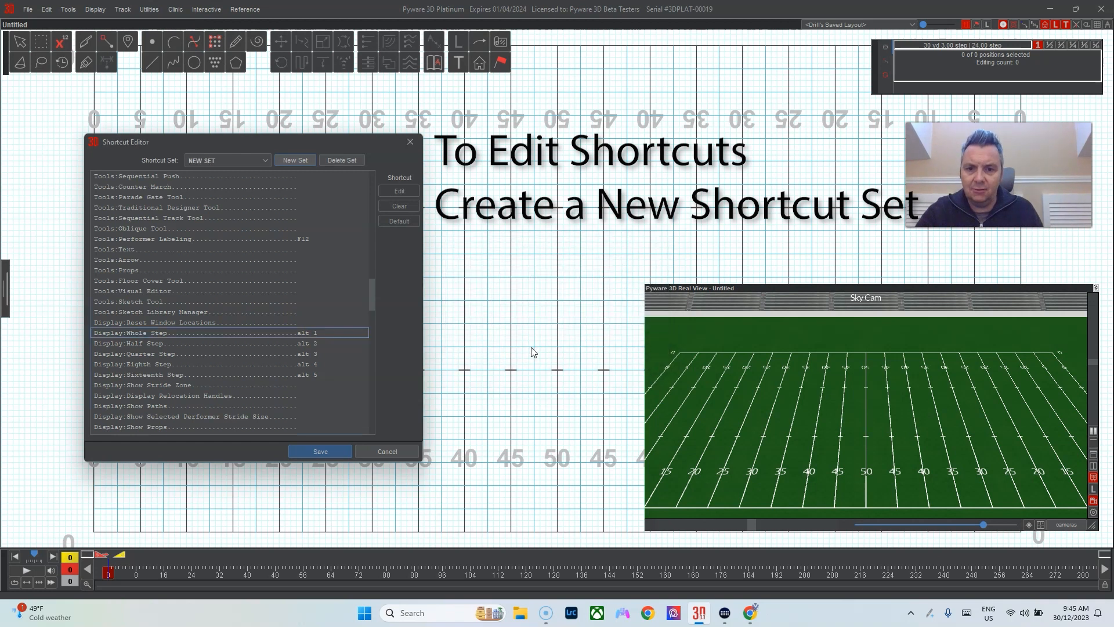
Assign Ctrl + 6 as the shortcut for Display:Whole Step in NEW SET.
click(313, 334)
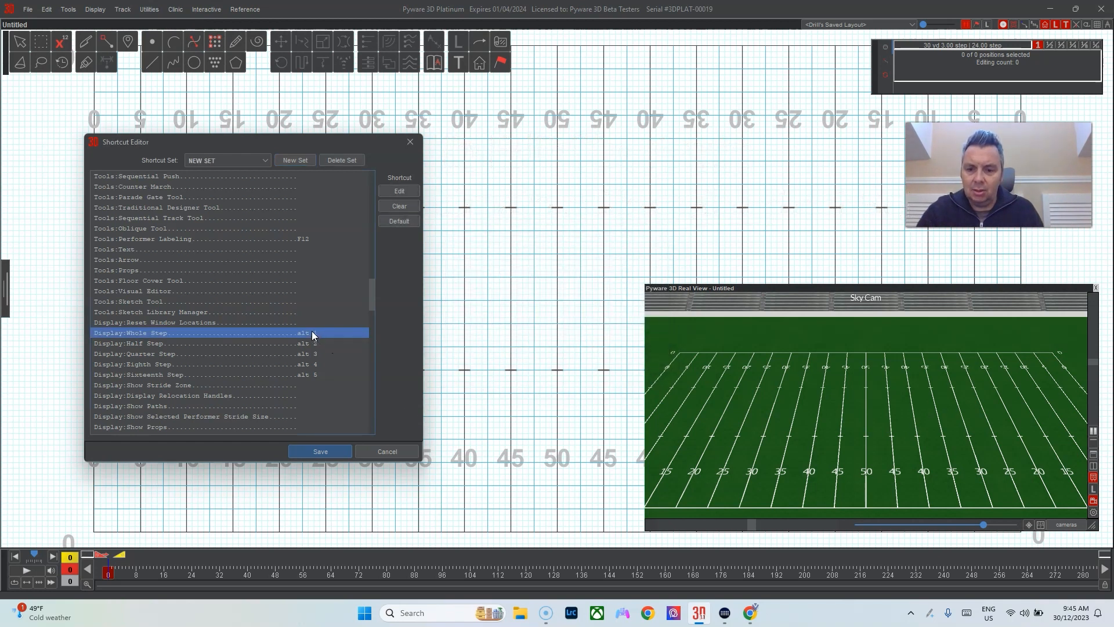
click(399, 191)
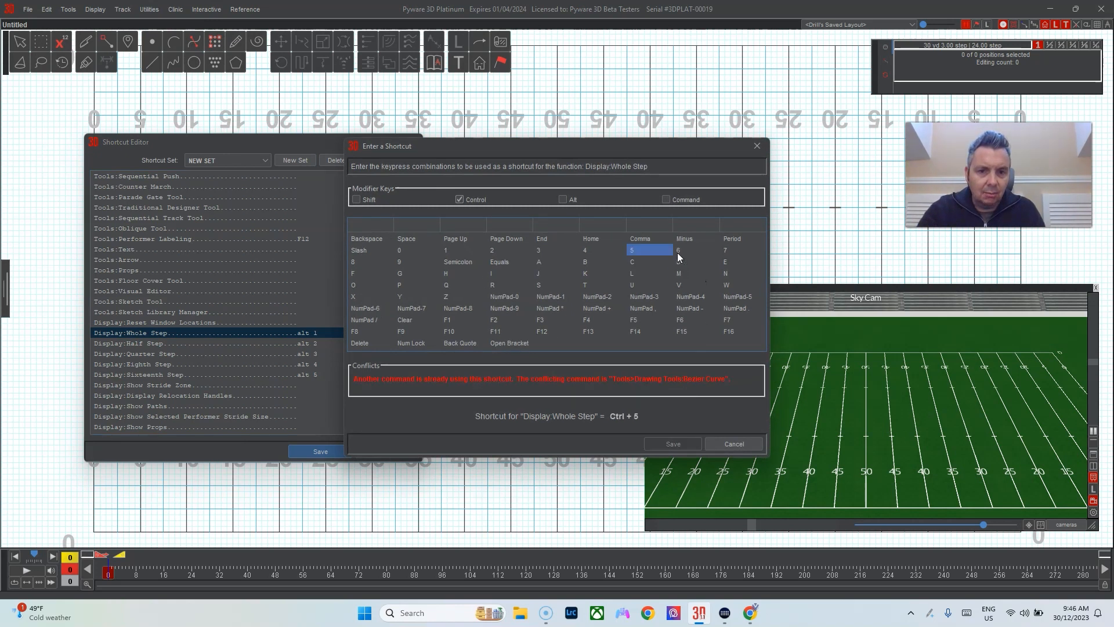
click(678, 251)
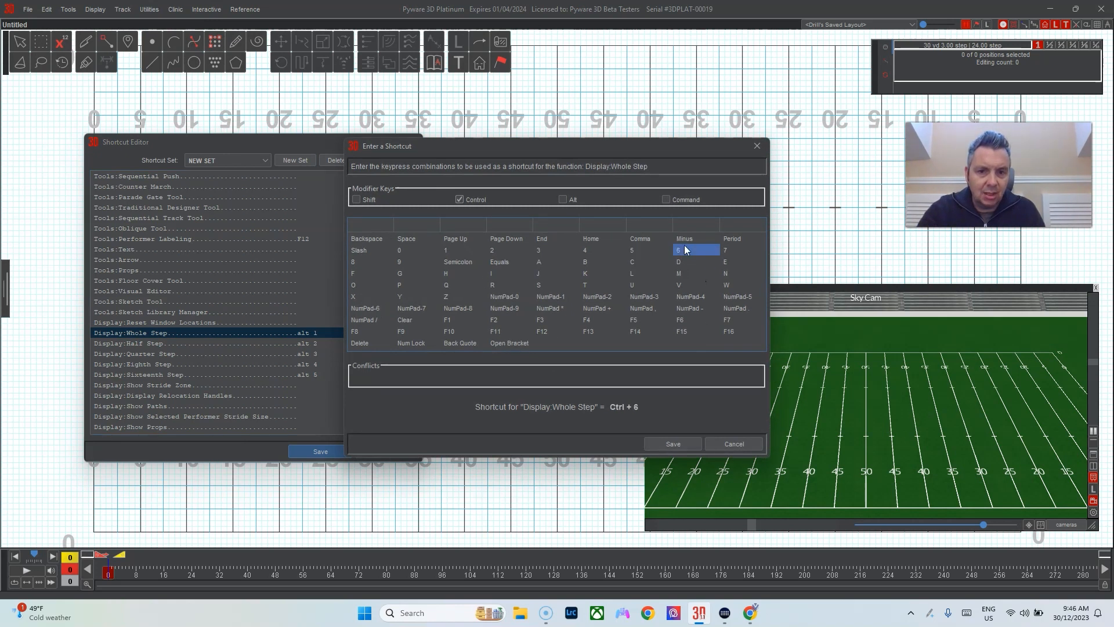
click(673, 443)
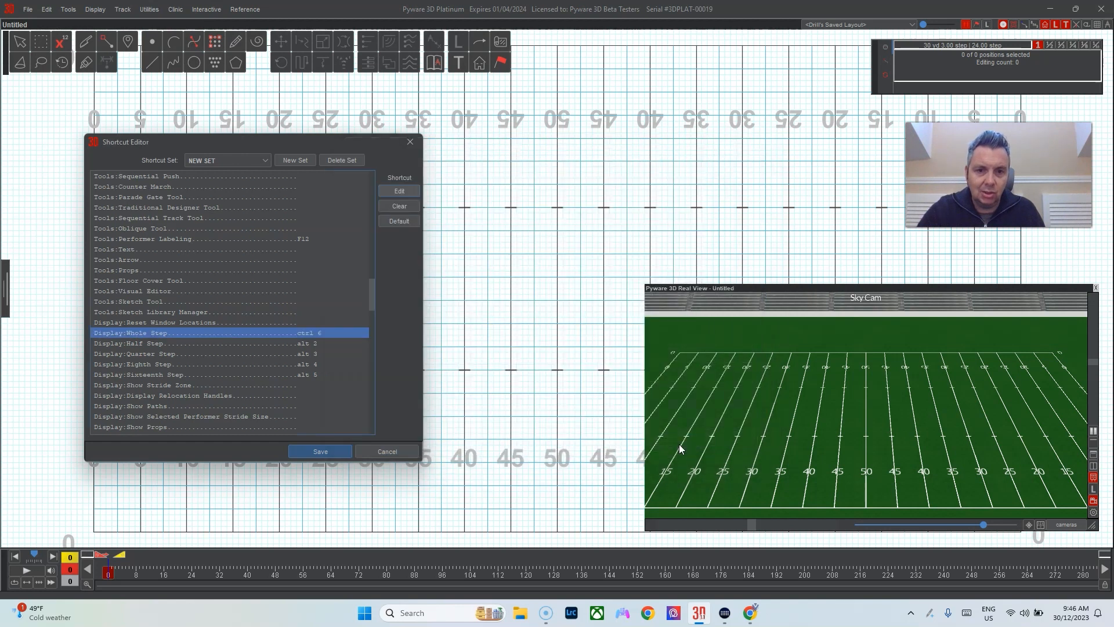
Change the shortcut for Display:Half Step to Ctrl + 7, removing the Alt modifier.
click(308, 343)
click(402, 194)
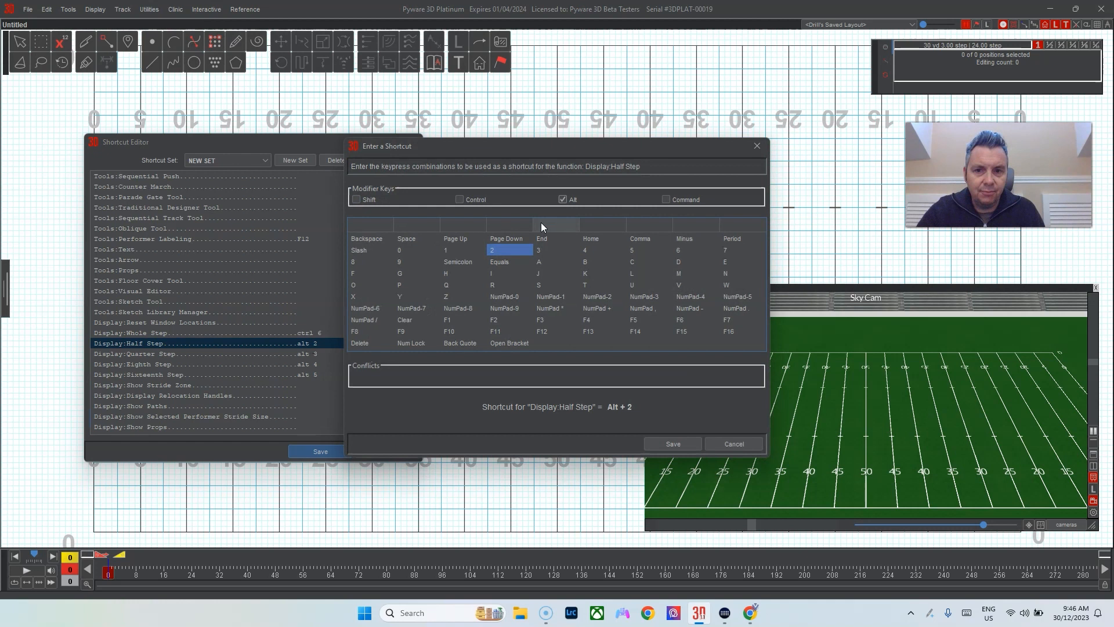
click(461, 199)
click(563, 200)
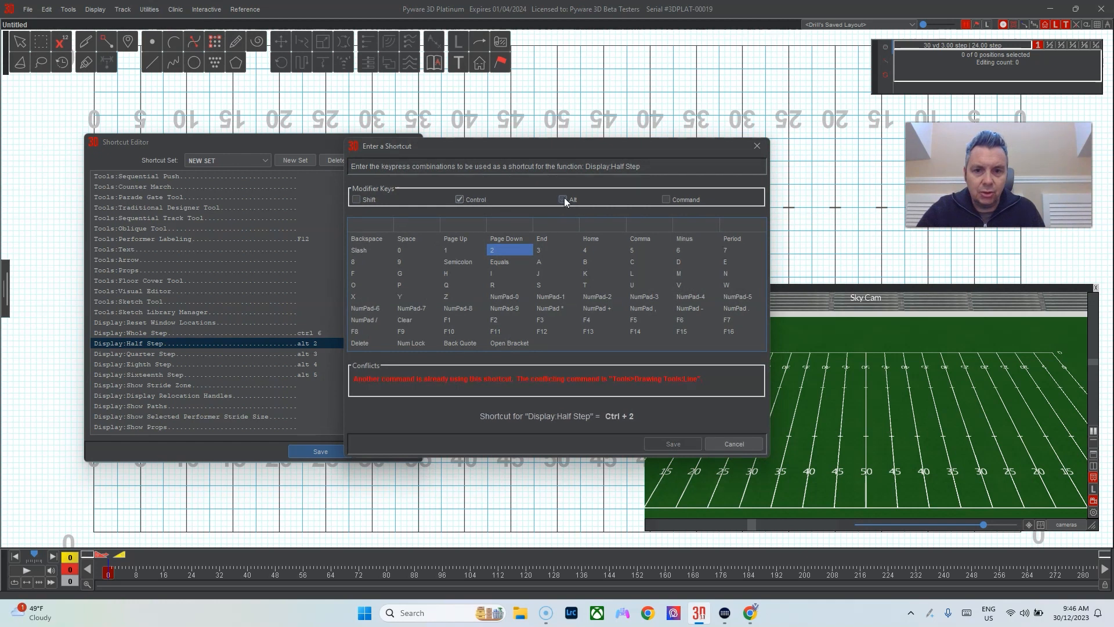
click(728, 250)
click(675, 443)
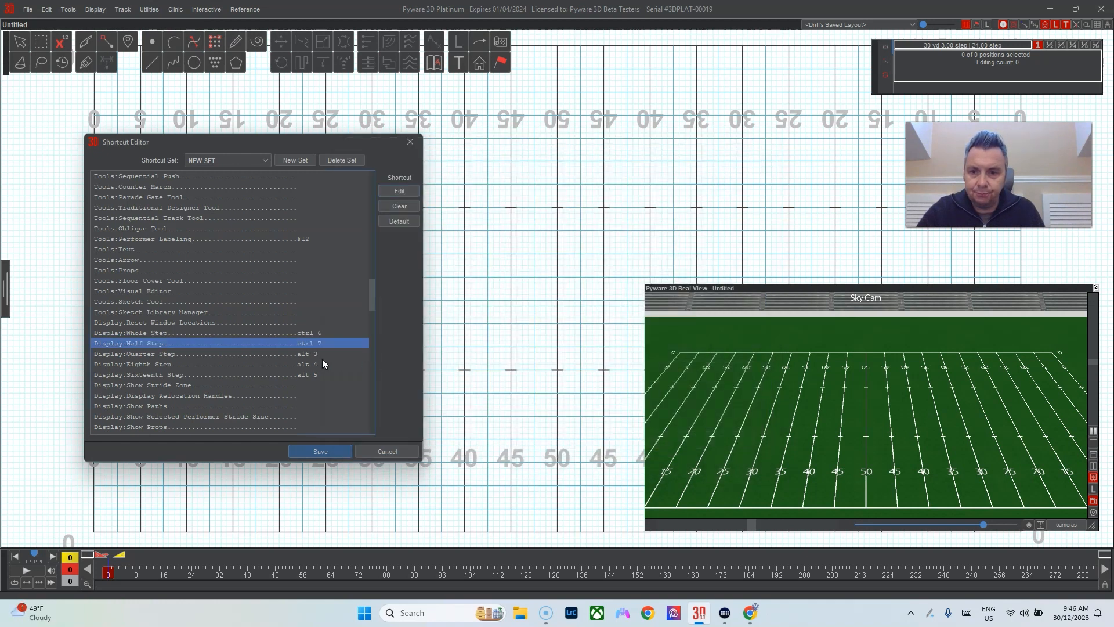
Change the shortcut for Display:Quarter Step to Ctrl + 8, removing the Alt modifier.
click(304, 359)
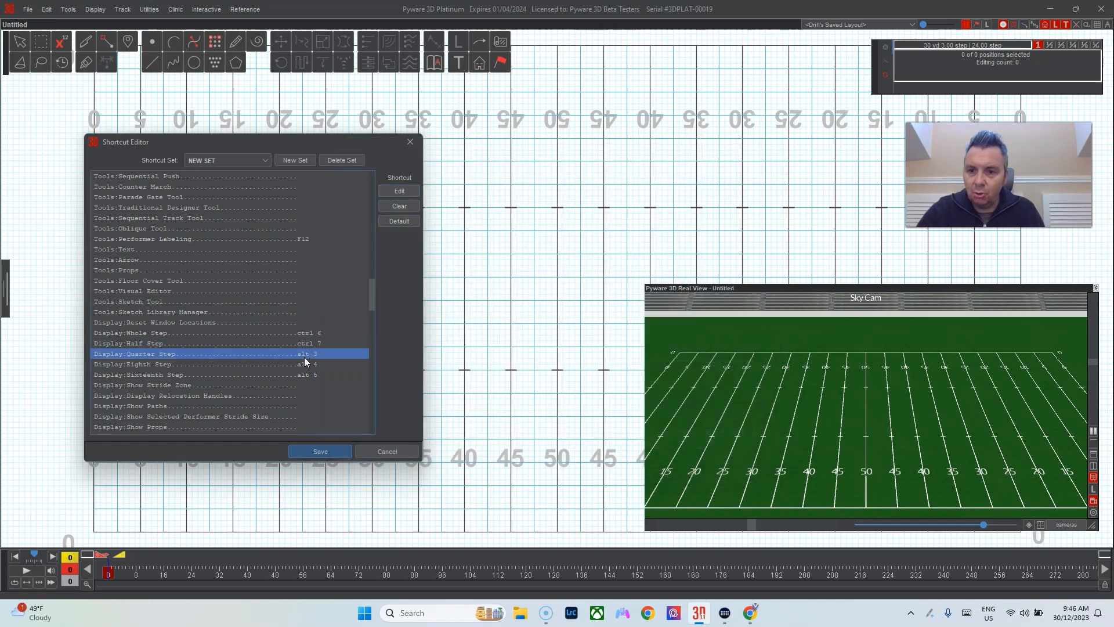
click(402, 192)
click(481, 200)
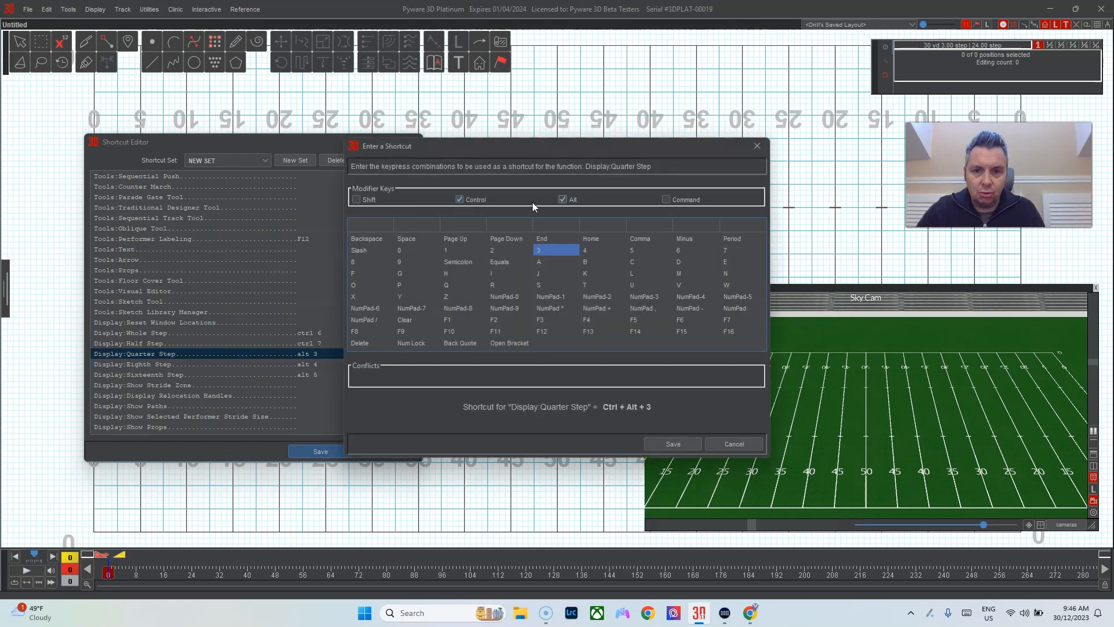
click(564, 200)
click(352, 262)
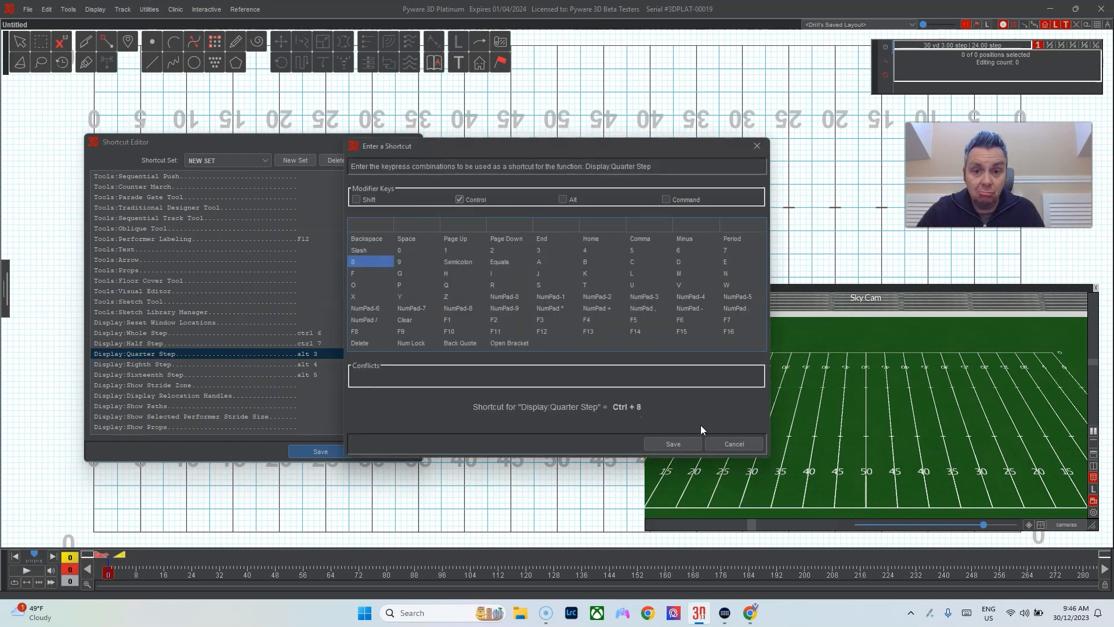
click(672, 444)
Change the shortcut for Display:Eighth Step to Ctrl + 9, removing the Alt modifier.
click(311, 365)
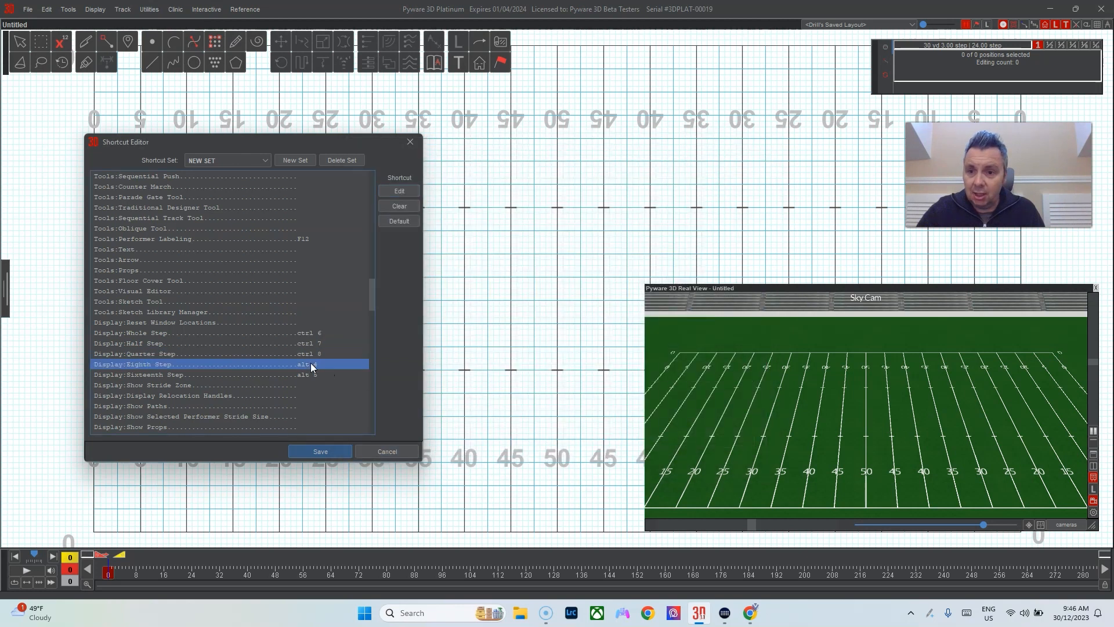
click(405, 189)
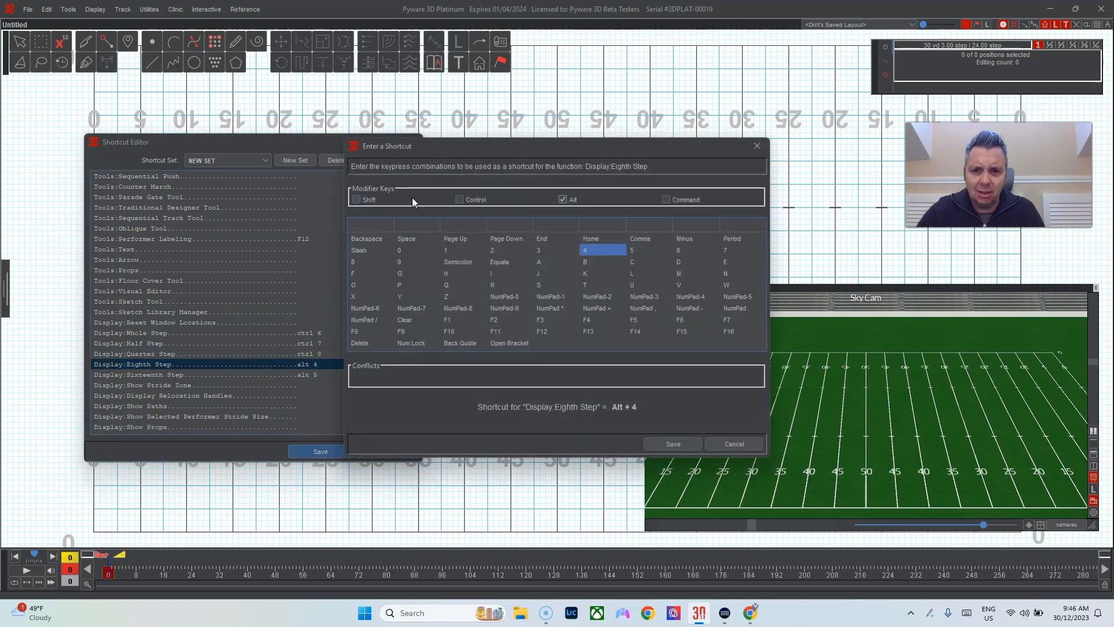
click(562, 200)
click(460, 200)
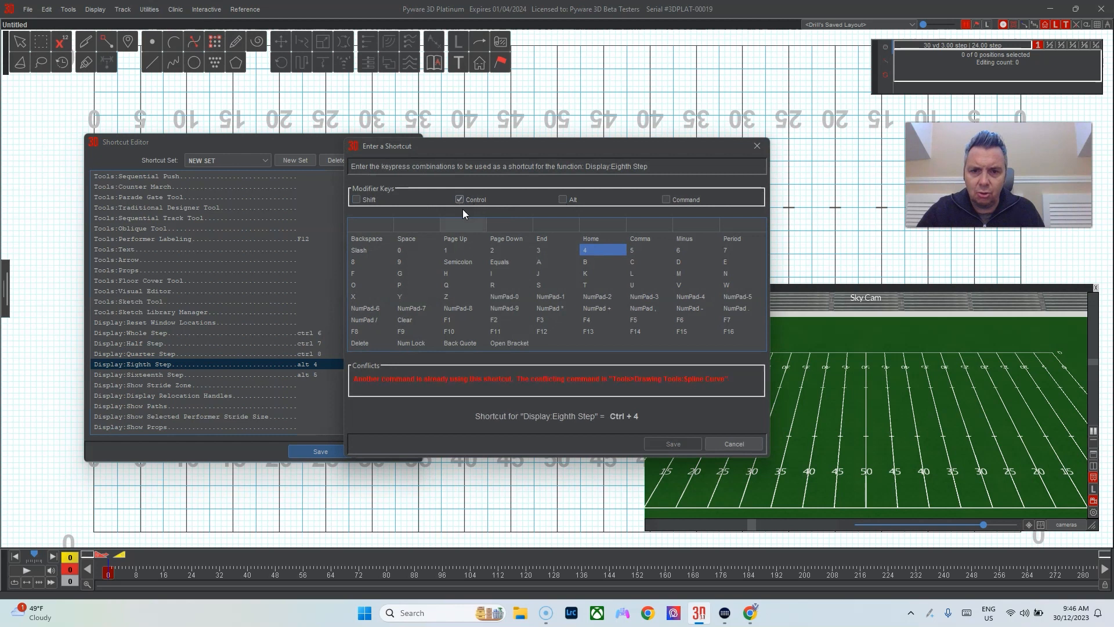
click(405, 262)
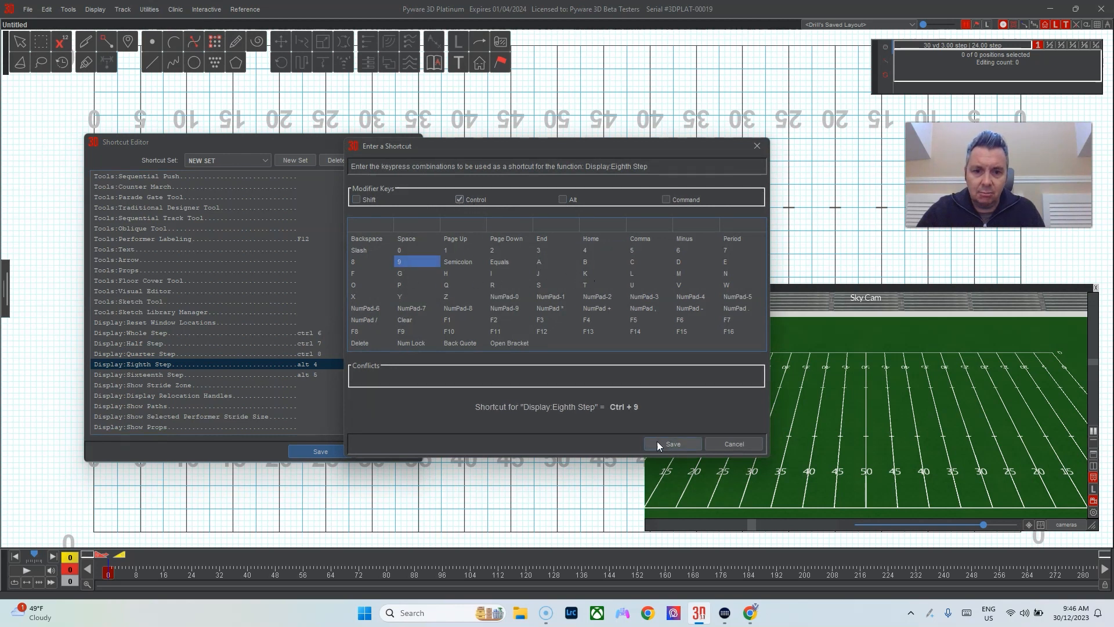
click(673, 443)
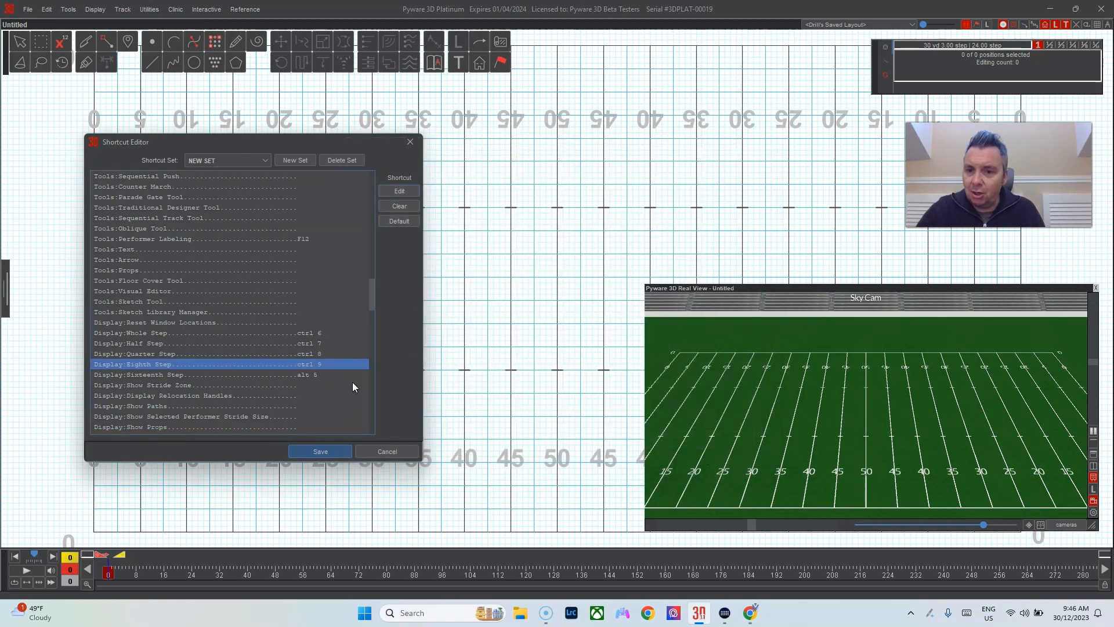
Save the edited shortcut set and return to the drill field.
click(314, 374)
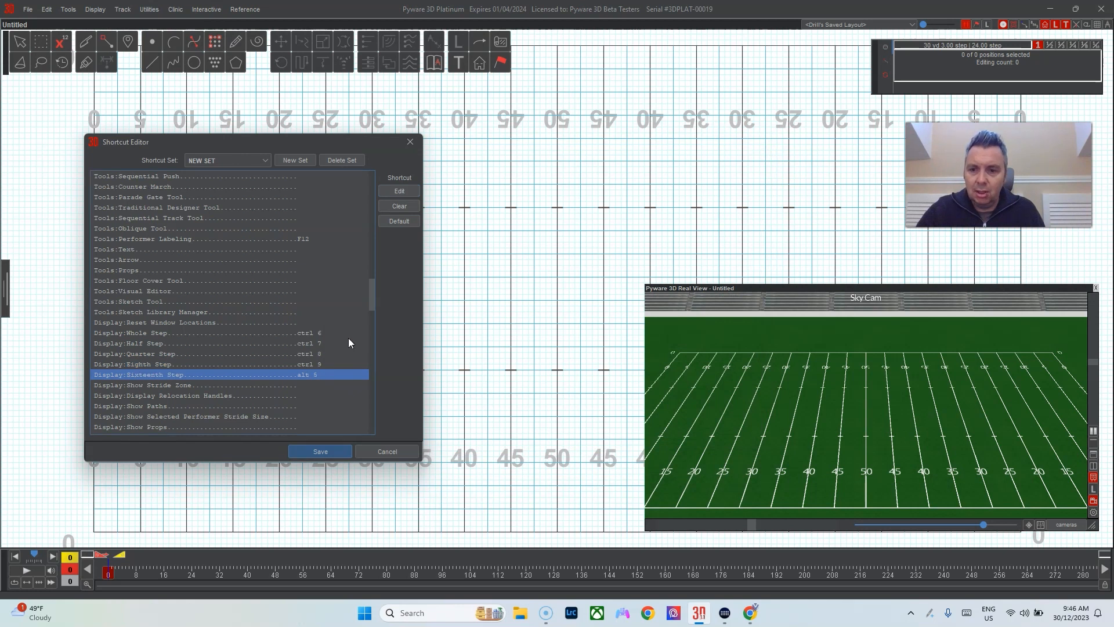
click(313, 333)
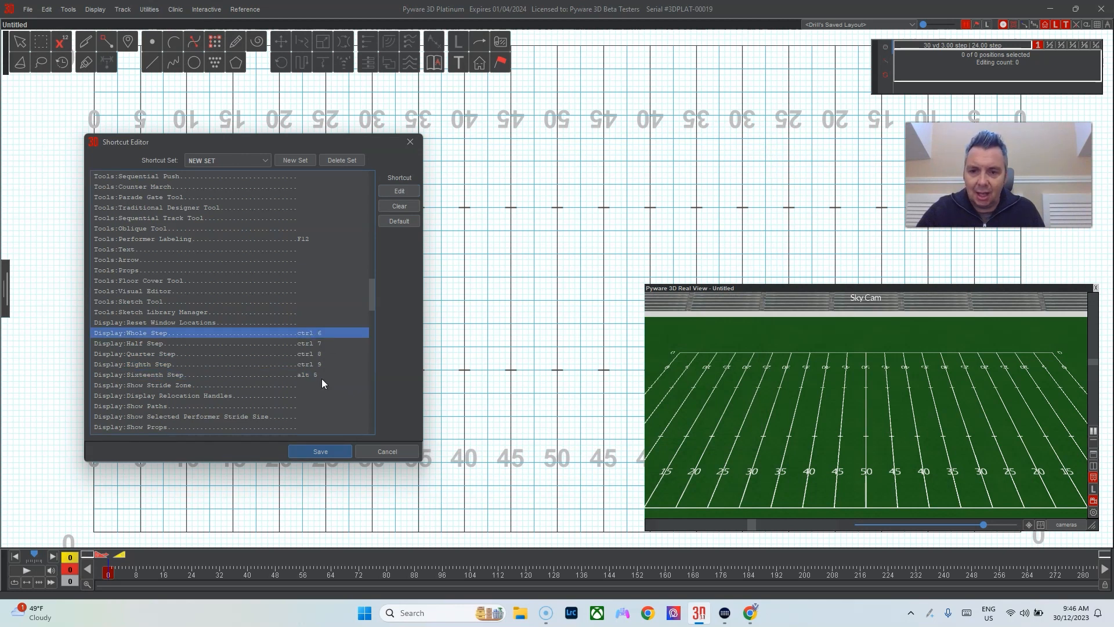
click(322, 451)
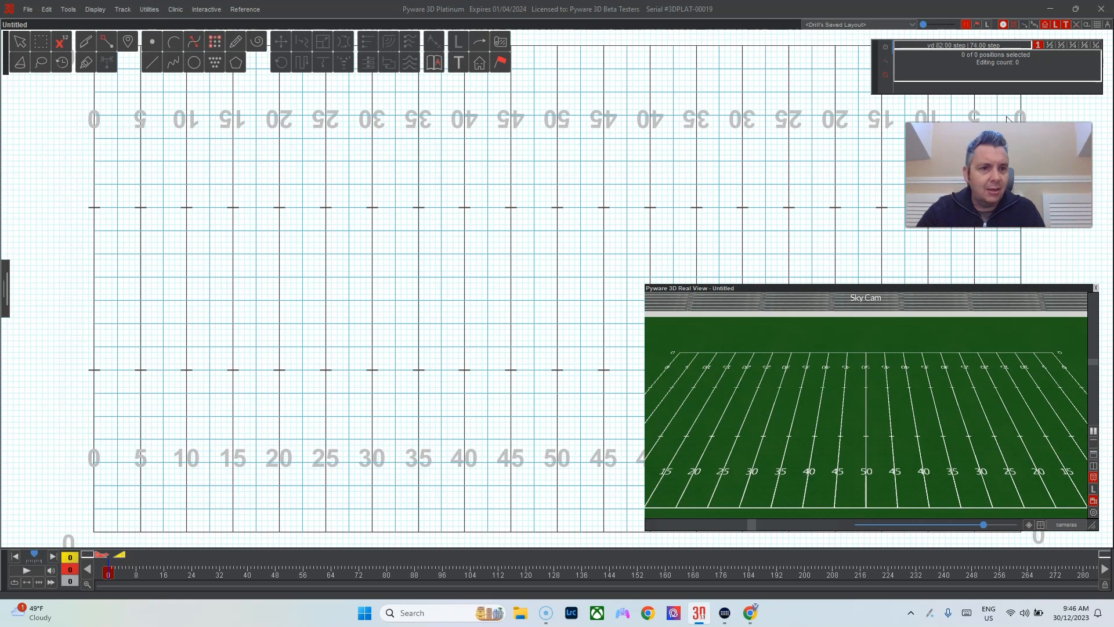
key(1)
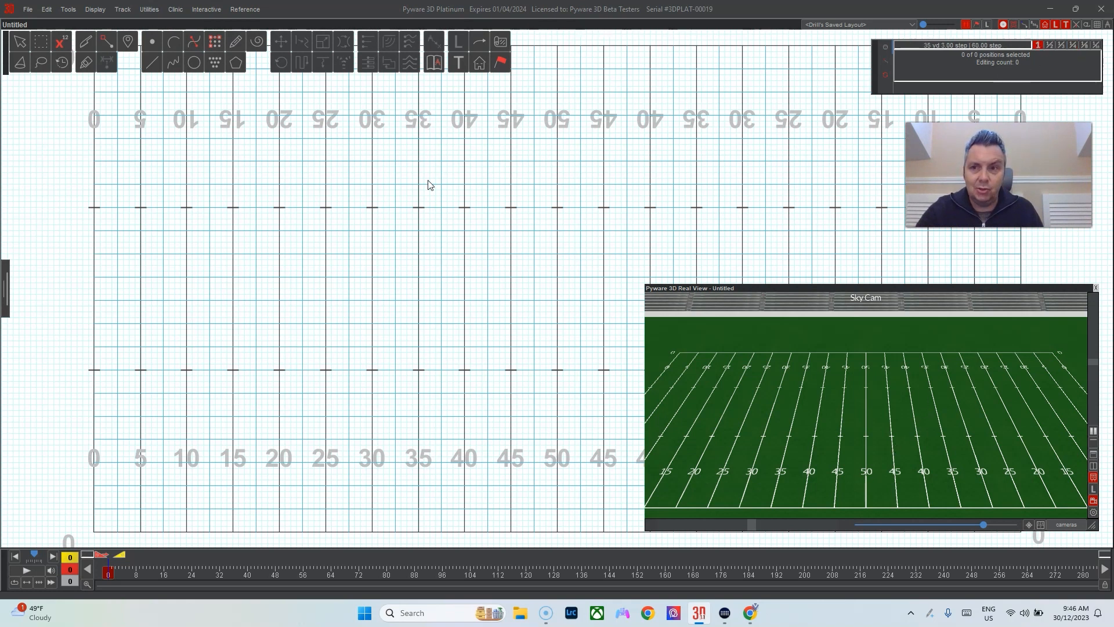
Open the Shortcut Editor, move its window aside and find the Display step-size shortcuts.
click(148, 10)
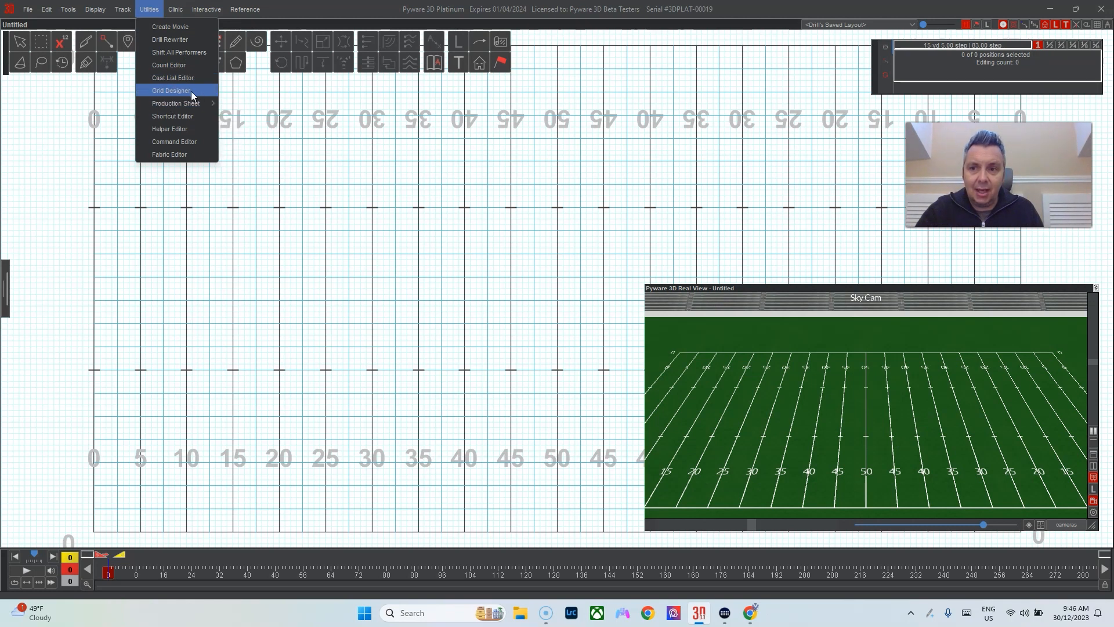
click(191, 115)
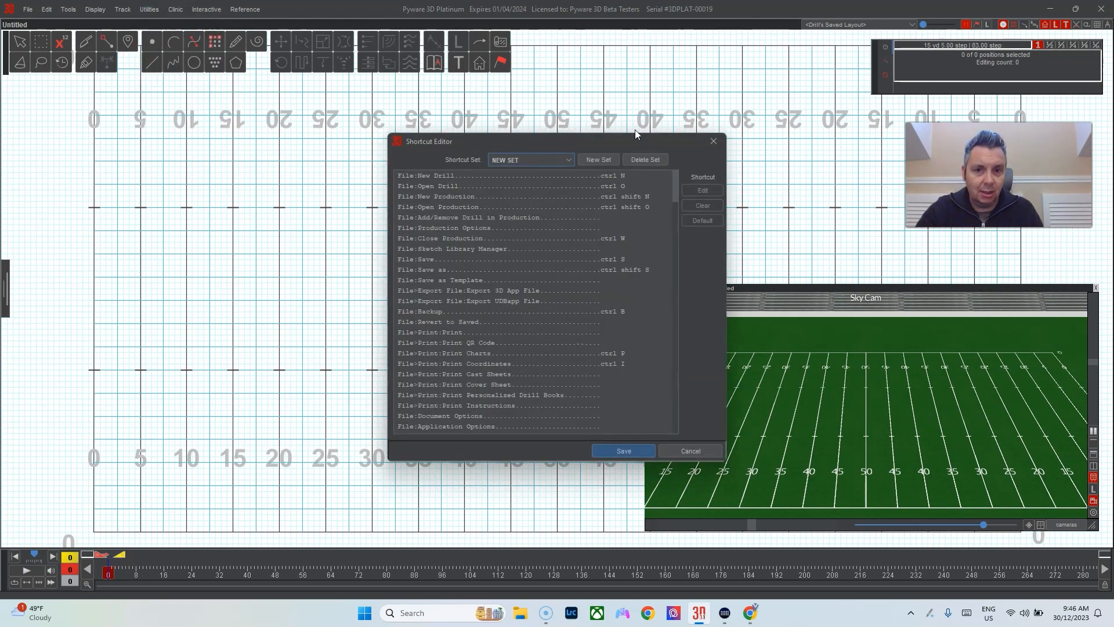
drag(612, 149, 303, 140)
scroll(367, 178, down, 10)
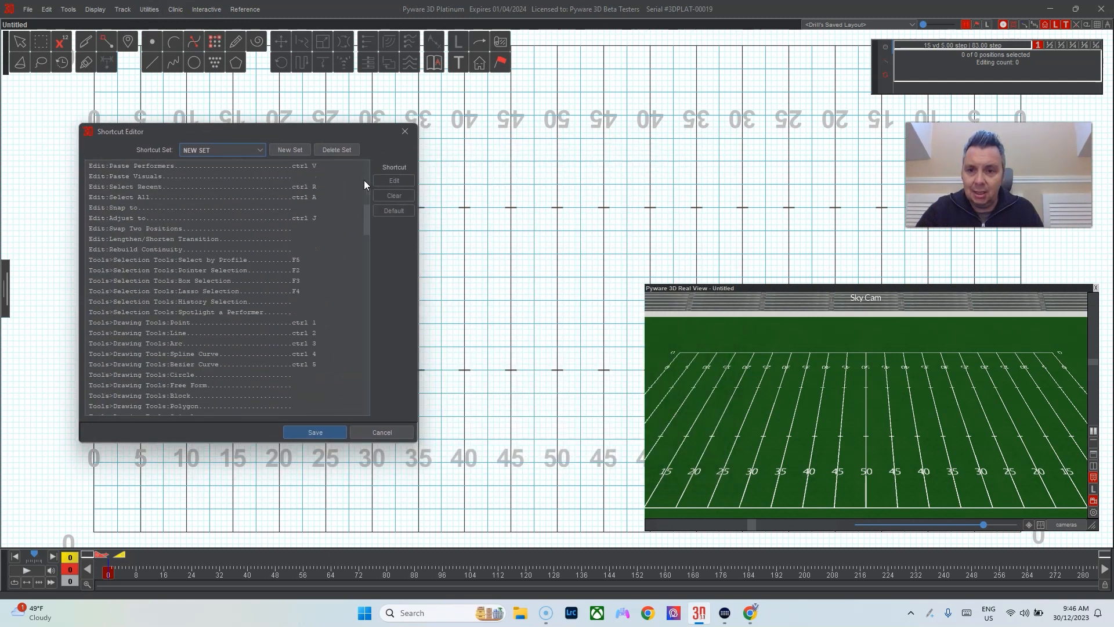
scroll(365, 181, down, 15)
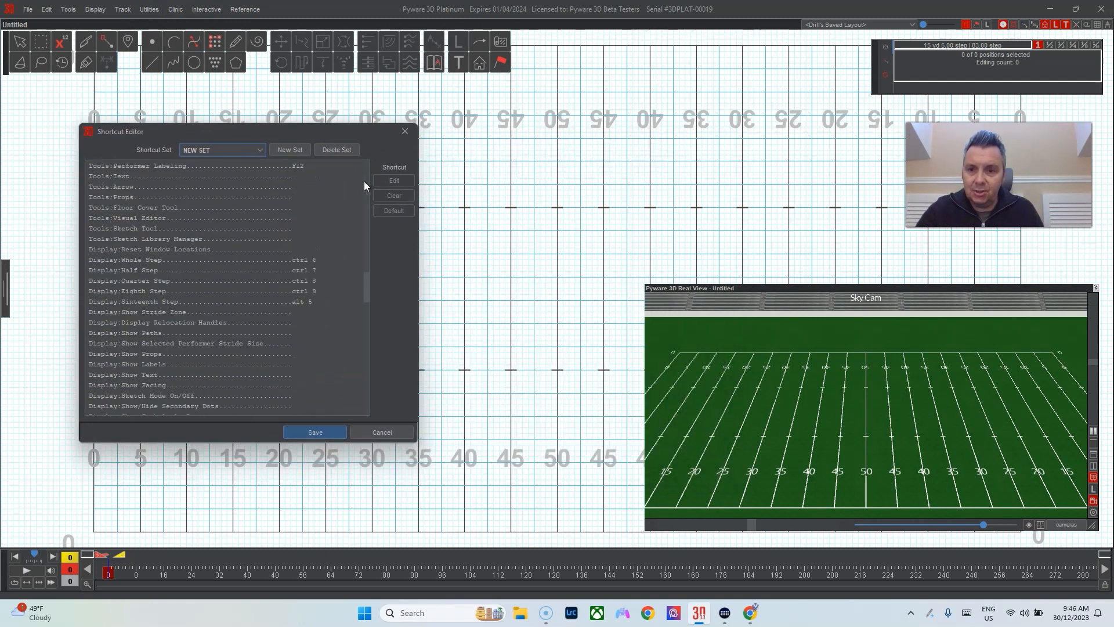
Switch to the Google Docs shortcuts list and enter "1 Step Res - CTRL 6" as item 2.
click(749, 613)
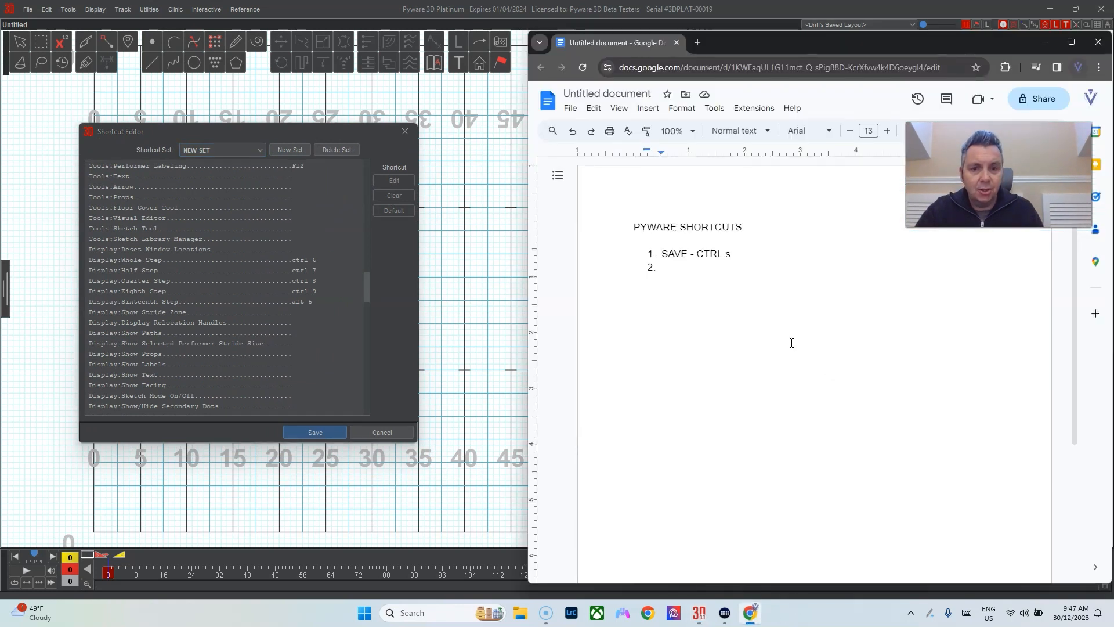
text(1 Steo R)
key(BackSpace)
key(BackSpace)
key(BackSpace)
key(BackSpace)
key(BackSpace)
key(BackSpace)
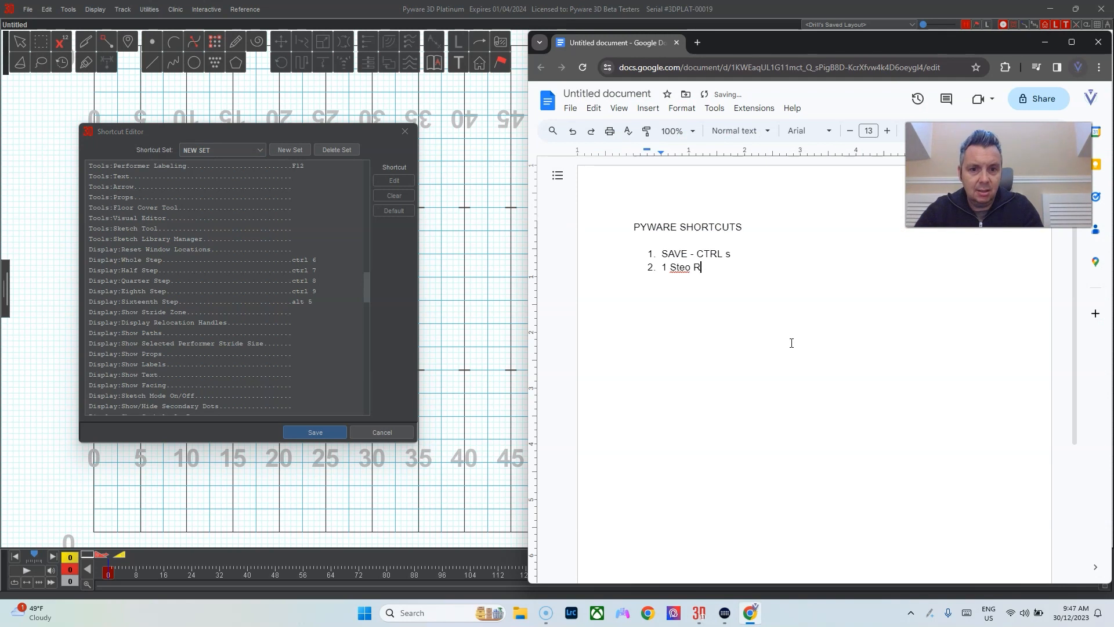
text(ep Res )
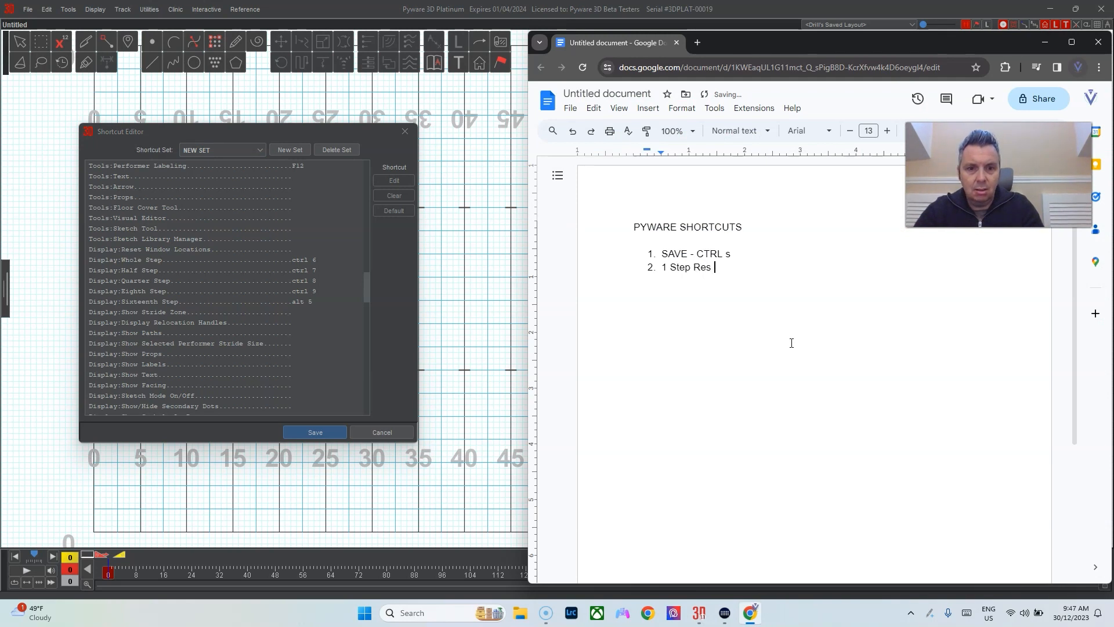
text(- CTRL 6)
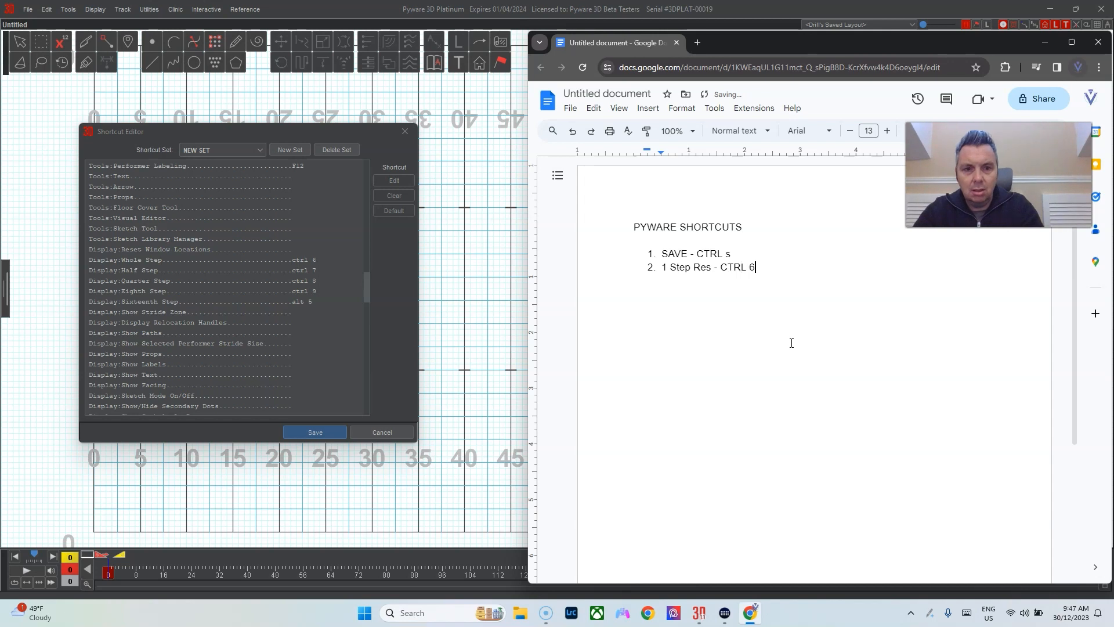
Add the list items "½ Res - CTRL 7" and "¼ - CTRL 8" to the shortcuts document.
key(Return)
text(1/2 )
text(Res - CTR)
text(L 7)
key(Return)
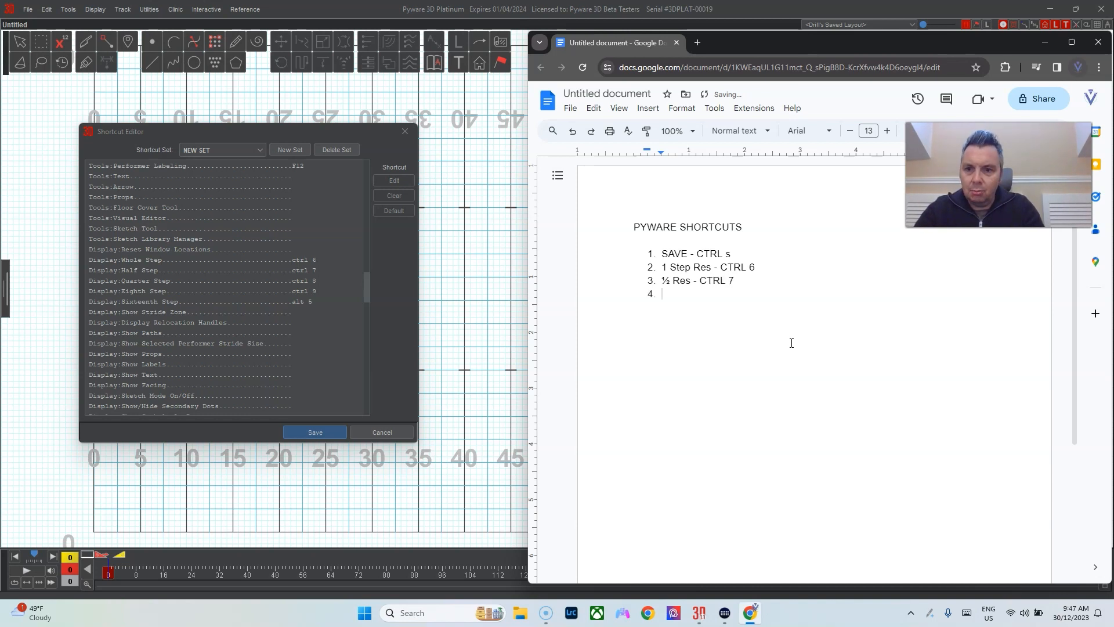
text(1)
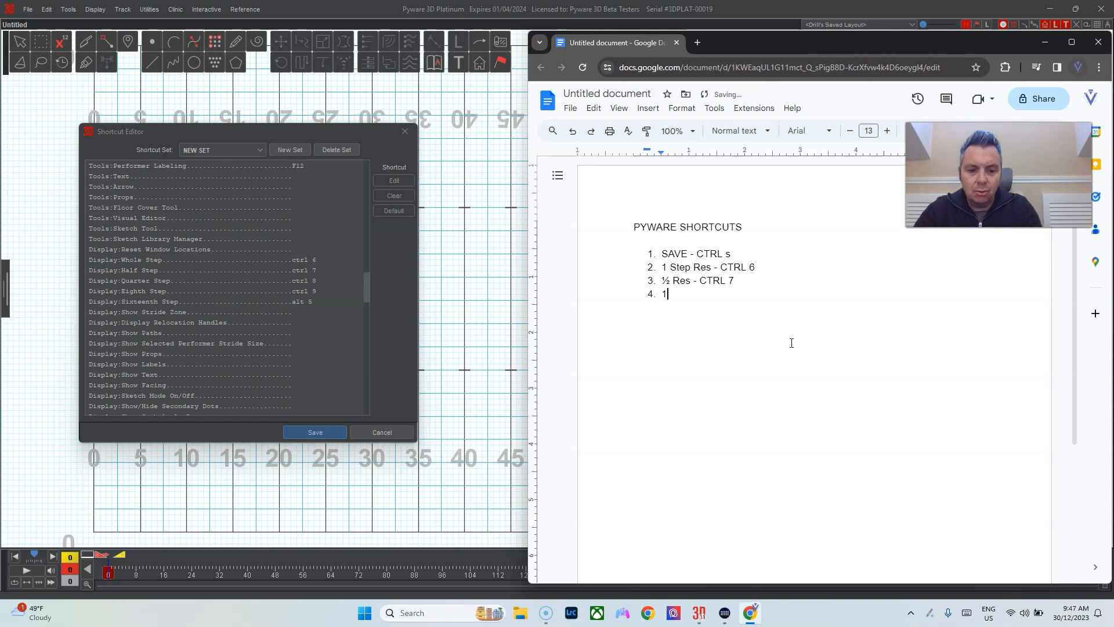
text(/4 - CTRL 8)
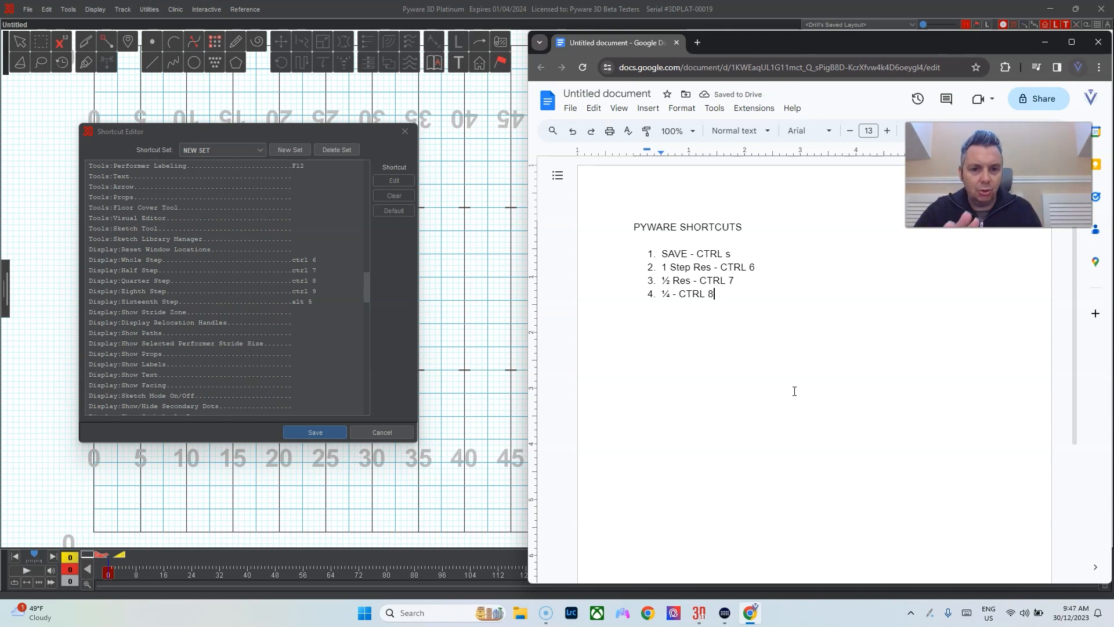
Add the list items "COPY - CTRL C" and "PASTE - CTRL V" below the quarter-step entry.
key(Return)
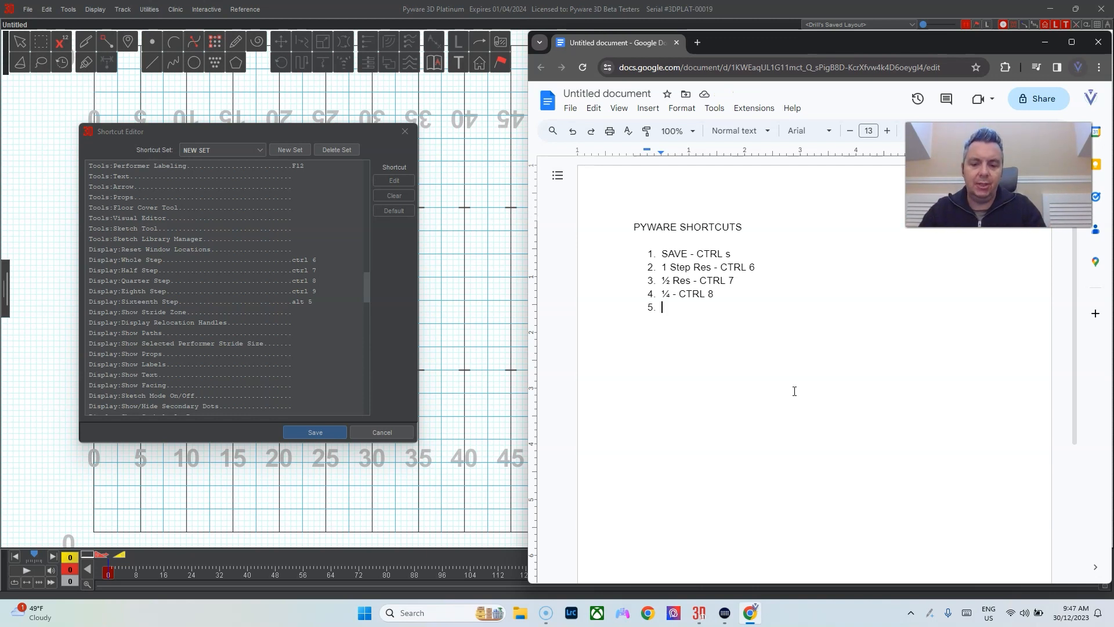
text(COPY - CTRL C)
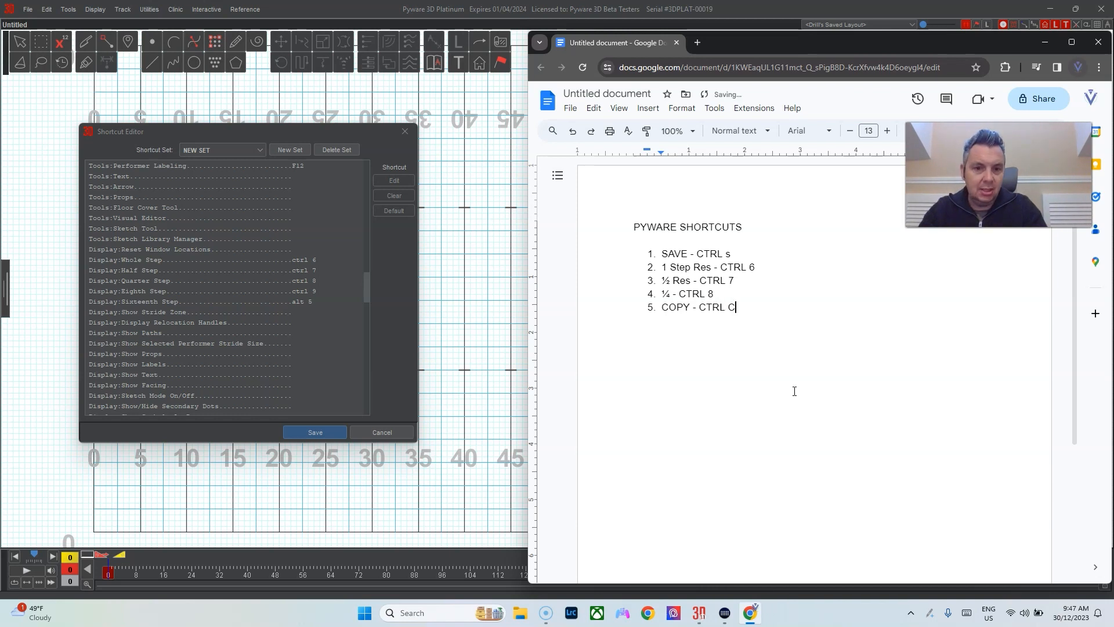
key(Return)
text(PAST)
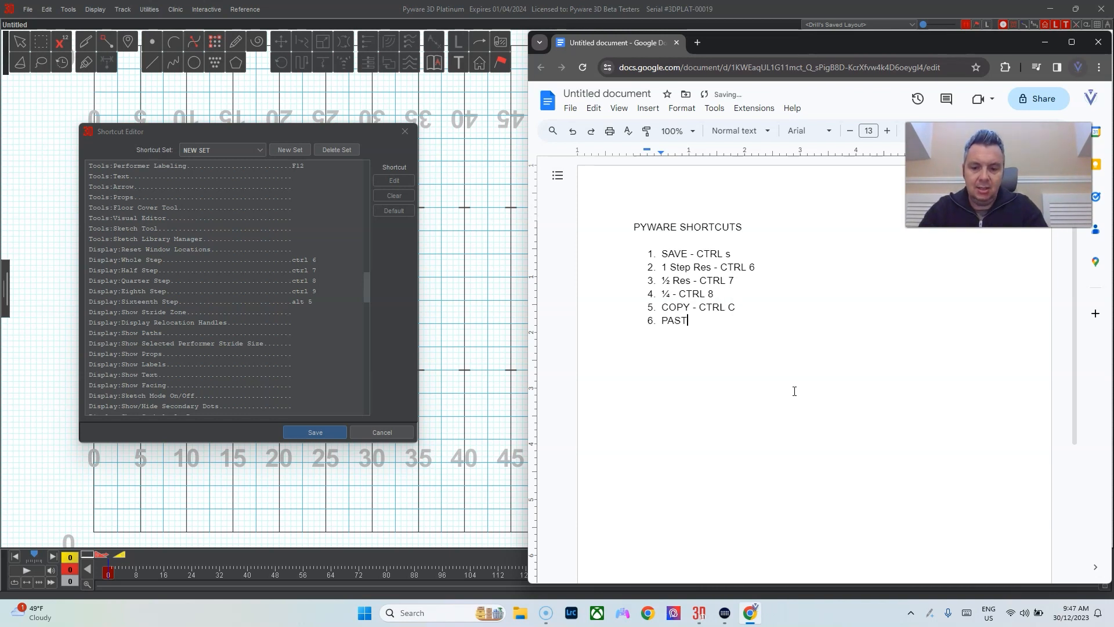
text(E - CTRL )
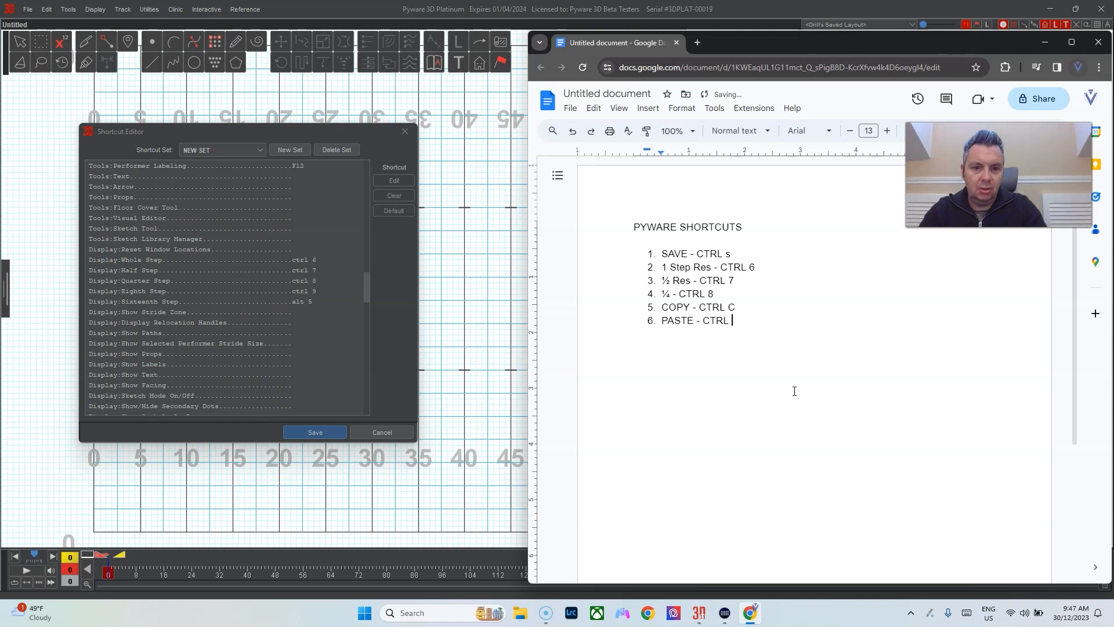
text(V)
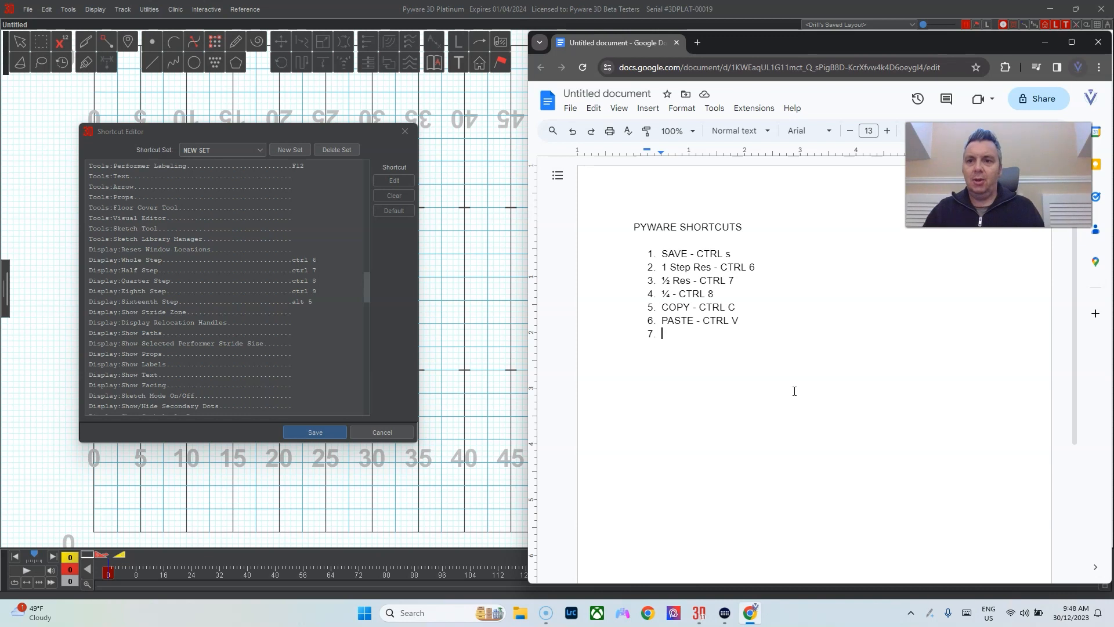
Add the drawing tools Point, Arc, Line and Curve as list items 7 to 10, without shortcuts.
text(Point)
key(Return)
text(Arc)
key(Return)
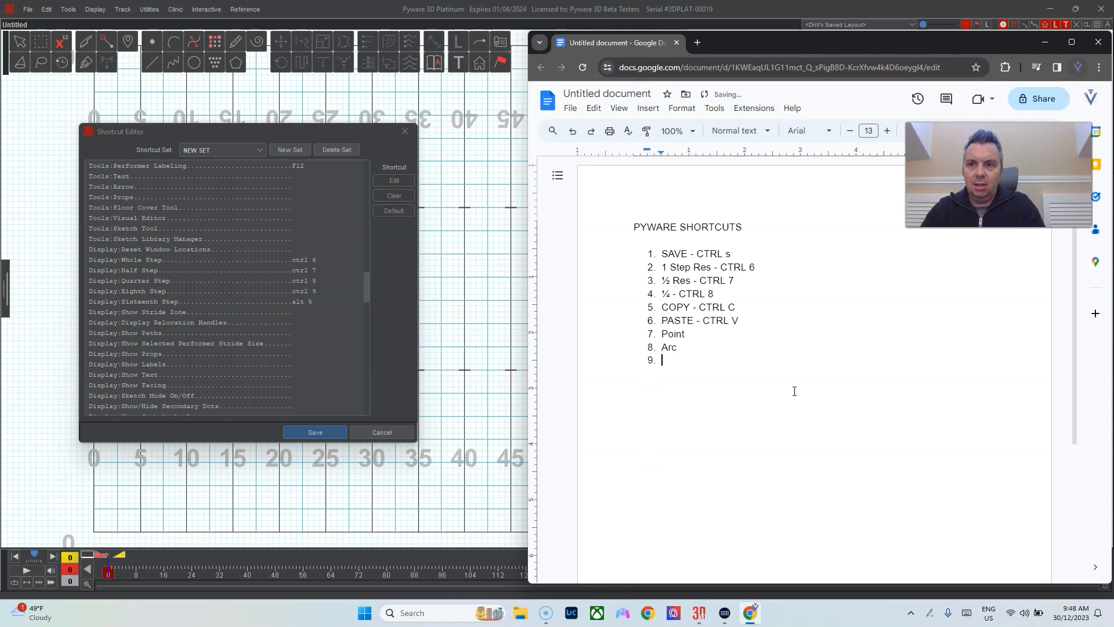
text(Line)
key(Return)
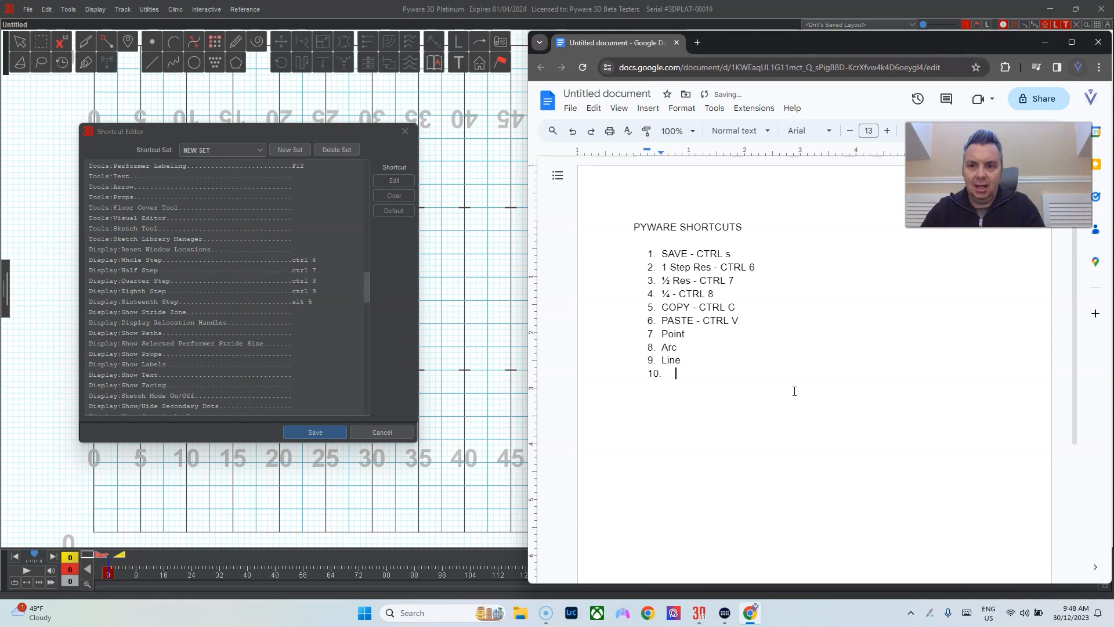
text(Curve)
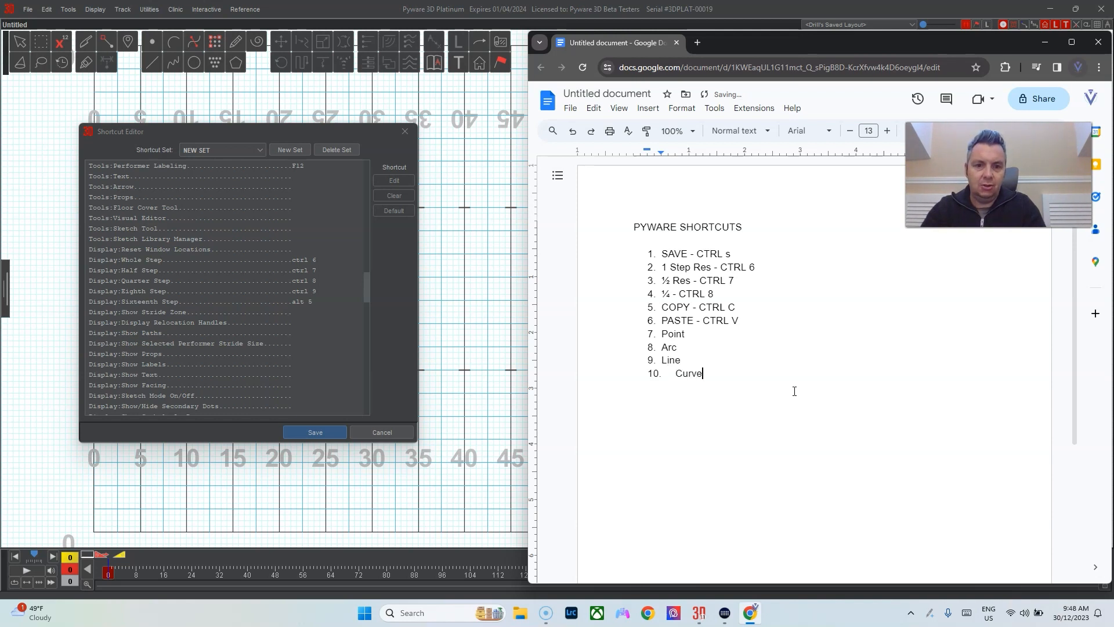
Find the drawing-tool shortcuts in the Shortcut Editor and complete the entries as "Point - Ctrl 1" and "Arc - ctrl 3".
text( -)
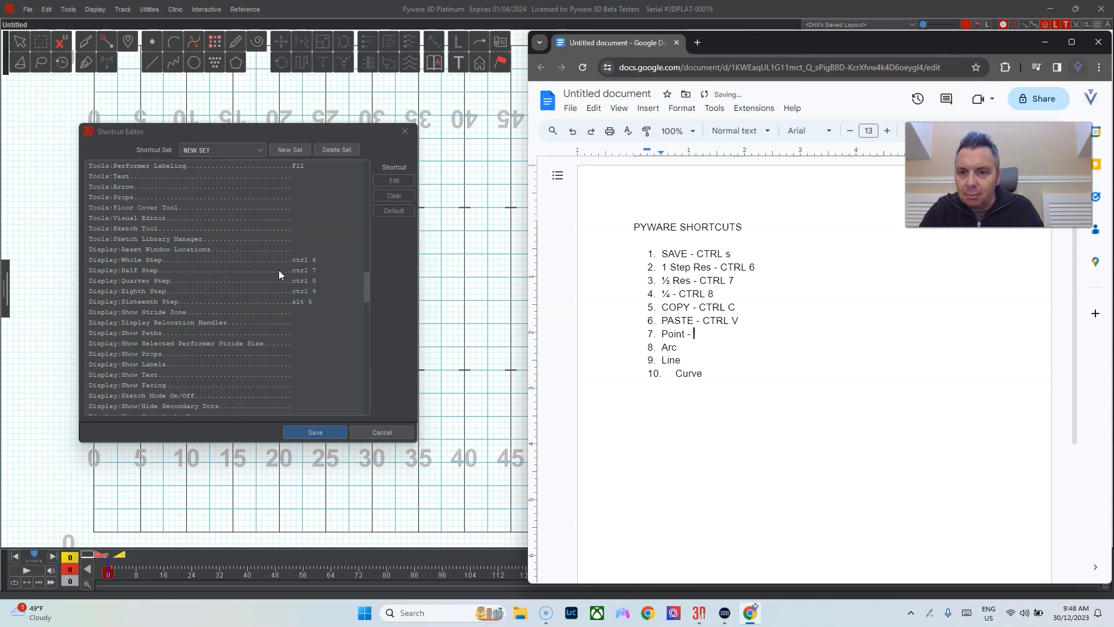
scroll(278, 270, up, 5)
scroll(284, 272, up, 4)
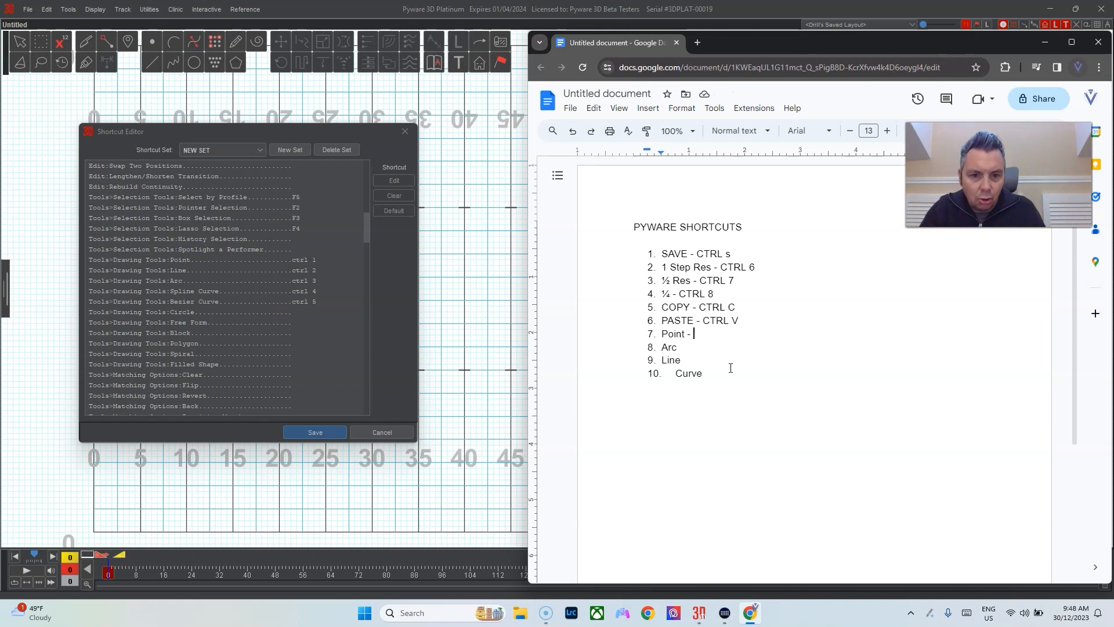
text(Ctrl 1)
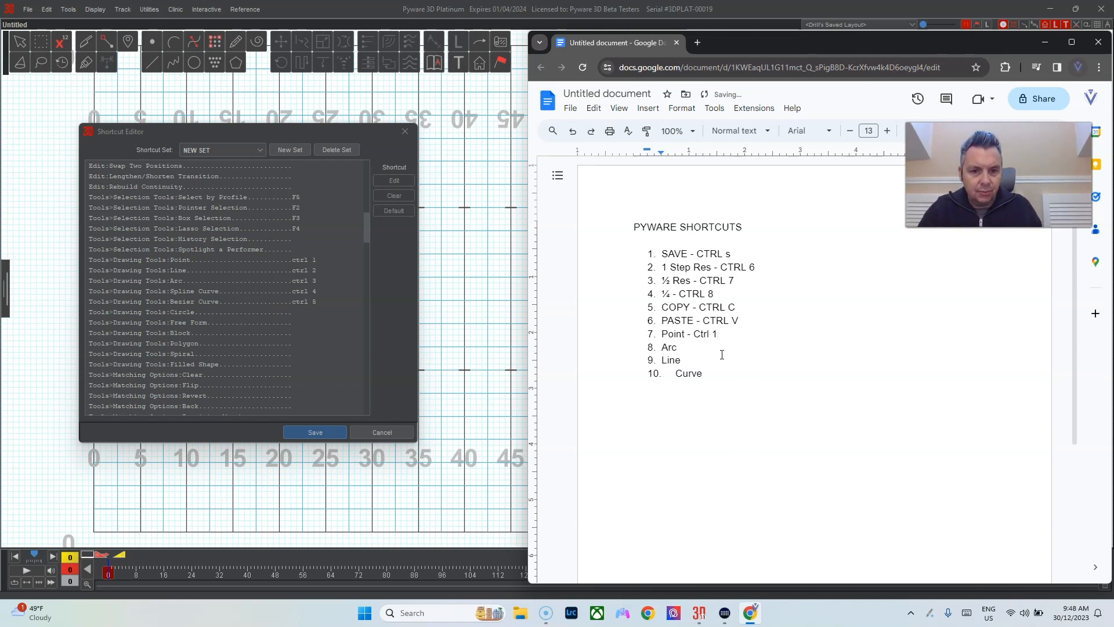
click(722, 348)
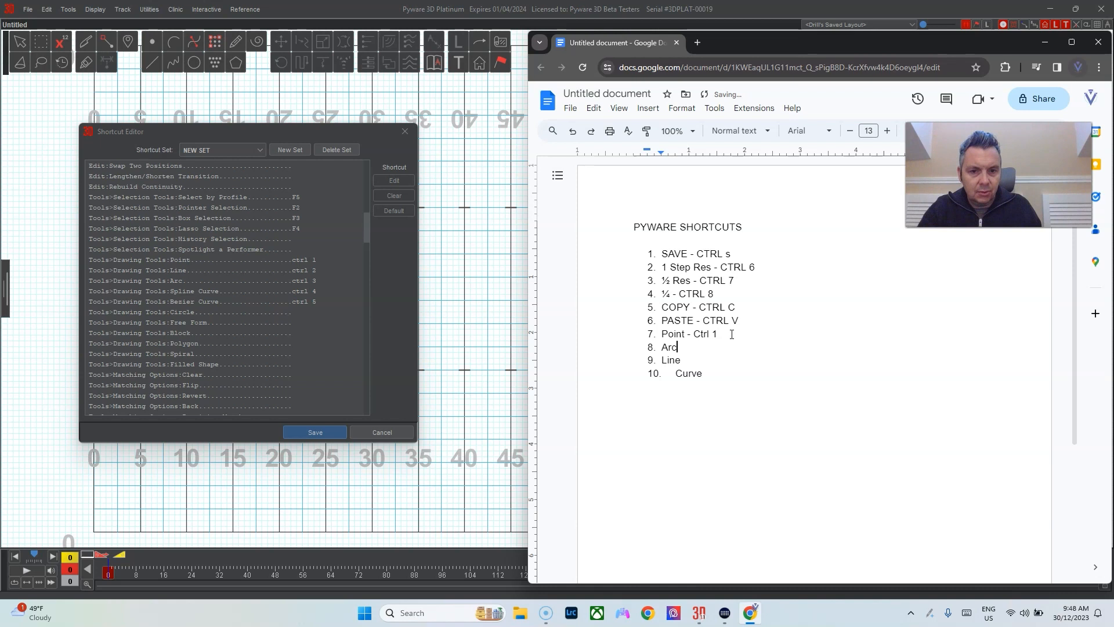
text(-)
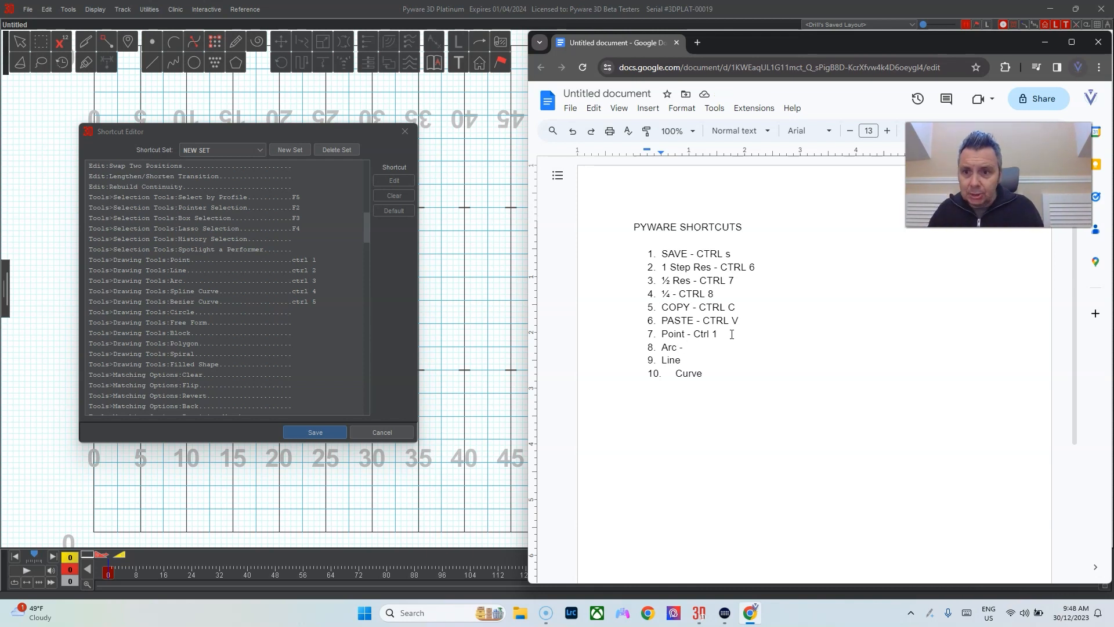
text(ctrl 3 Line)
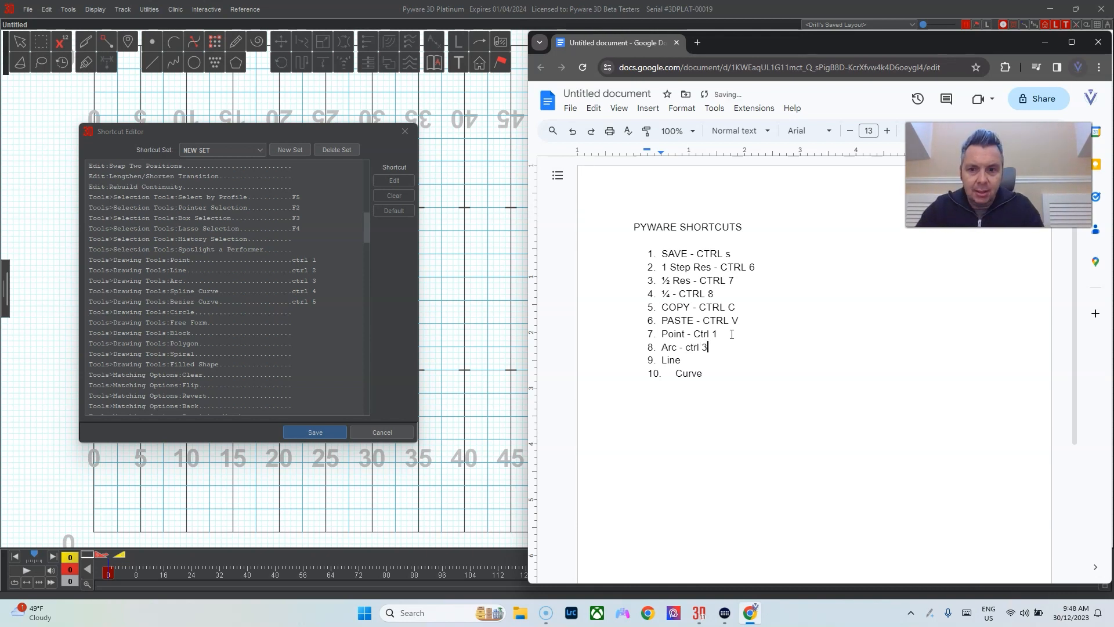
Complete the remaining drawing-tool entries as "Line - ctrl 2" and "Curve - ctrl 4".
text( -)
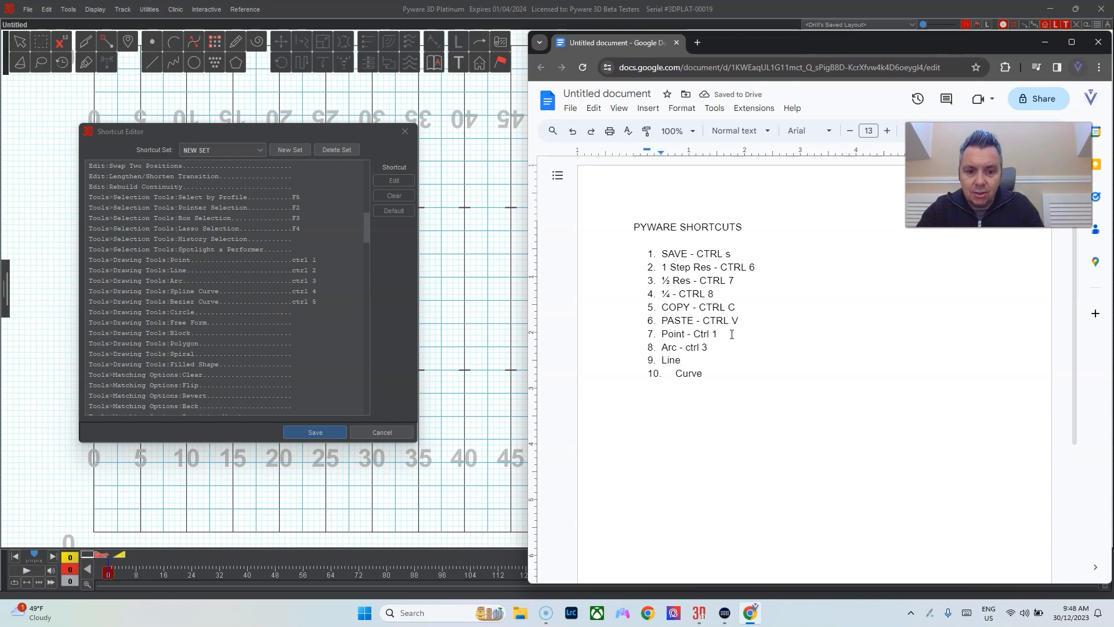
text( ctrl 2)
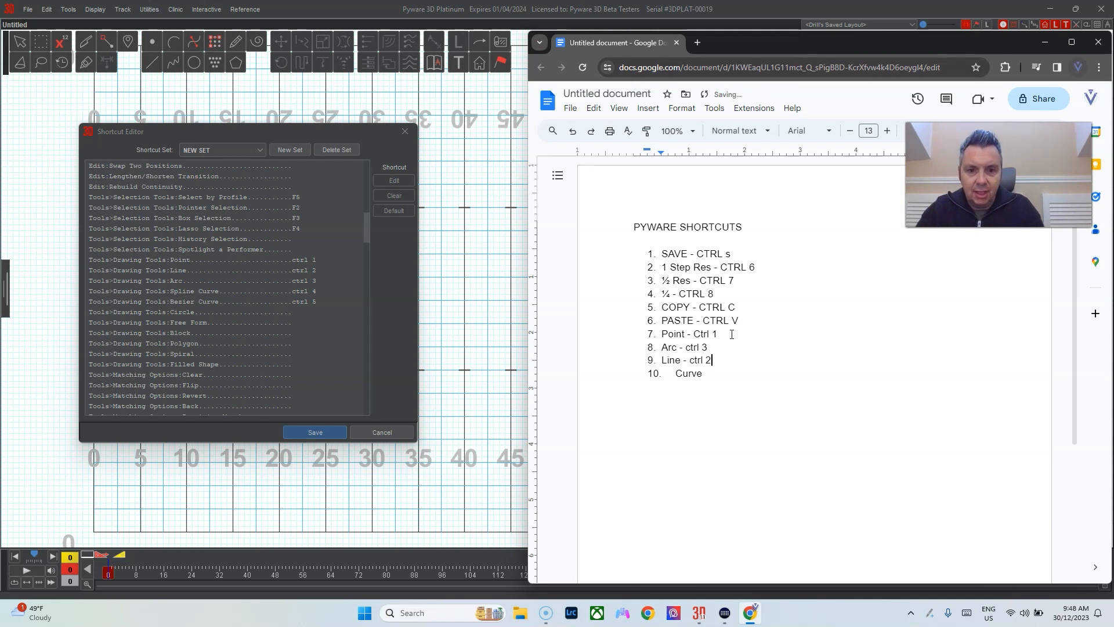
key(Down)
text(- )
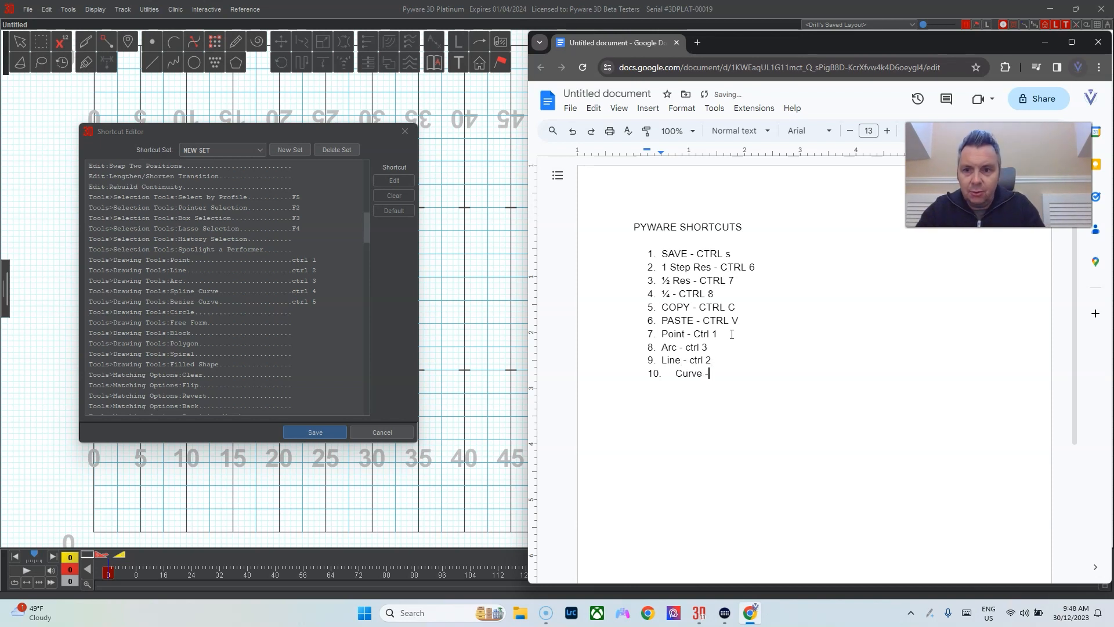
text(ctrl 4)
Add "Adjuster Tool" and "Lasso Selection" as list items 11 and 12.
key(Return)
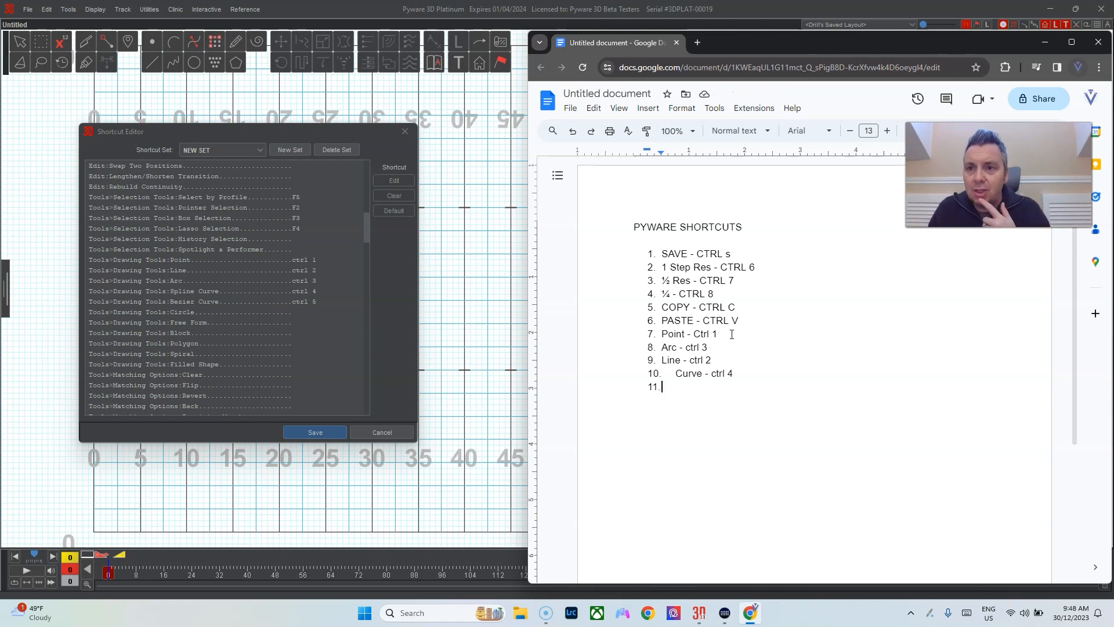
text(Adjuster Tool)
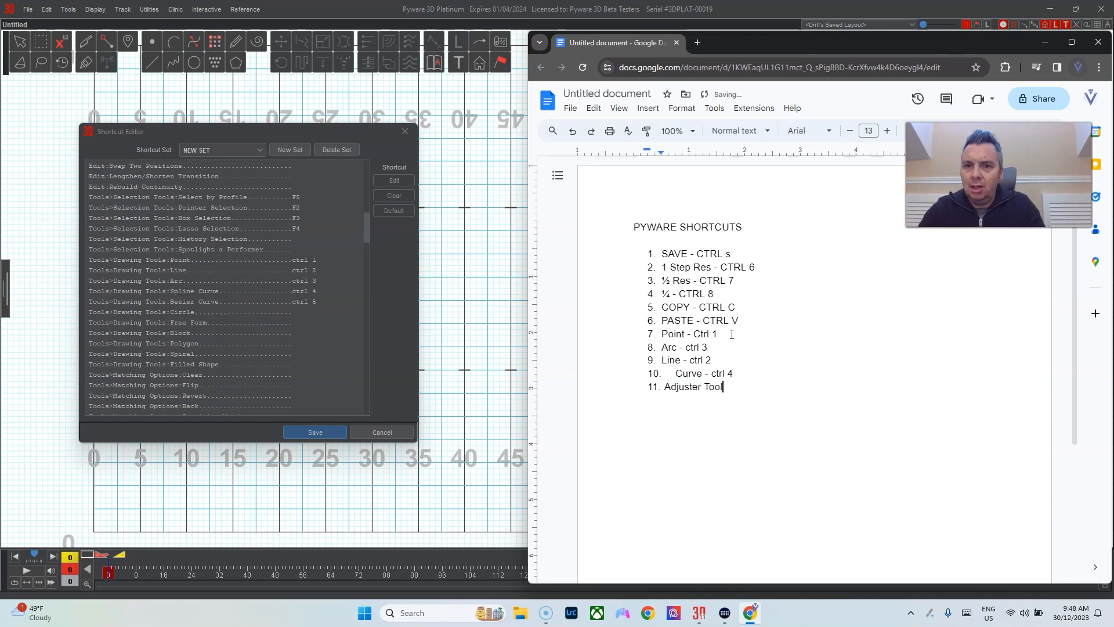
key(Return)
text(Lasso Selection)
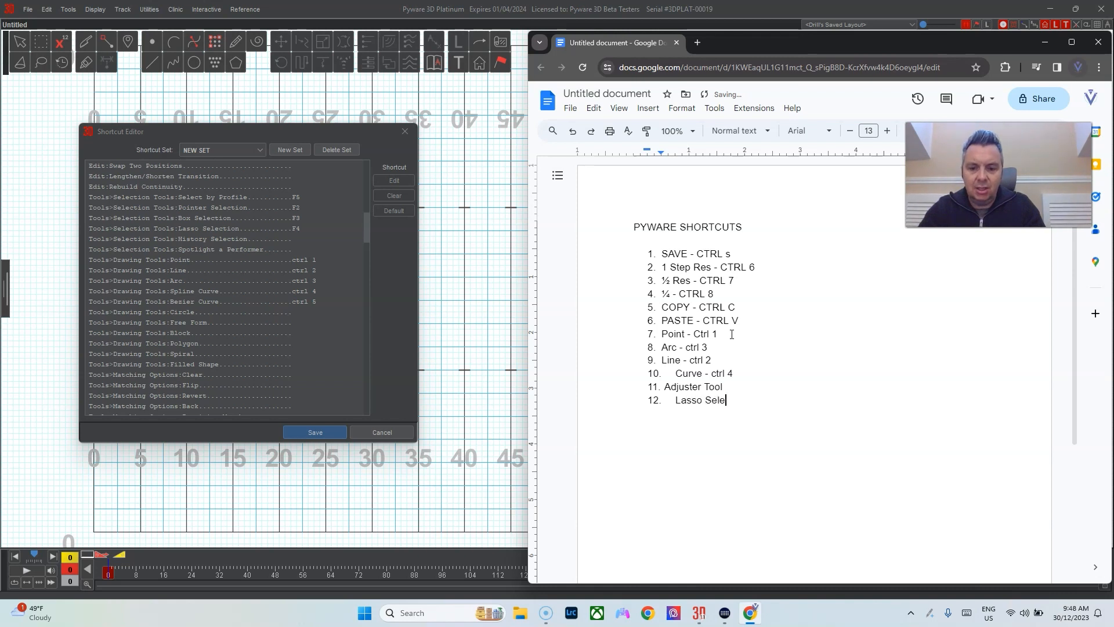
Add "CUT", "Visuals Editor" and "Delete" as list items 13 to 15.
key(Return)
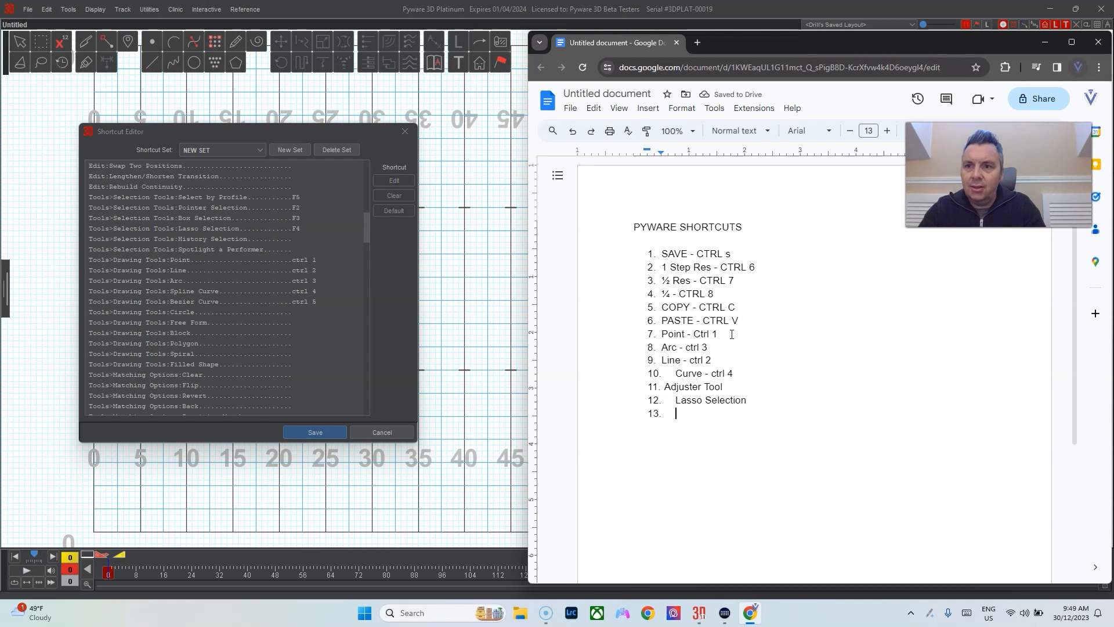
text(CUT)
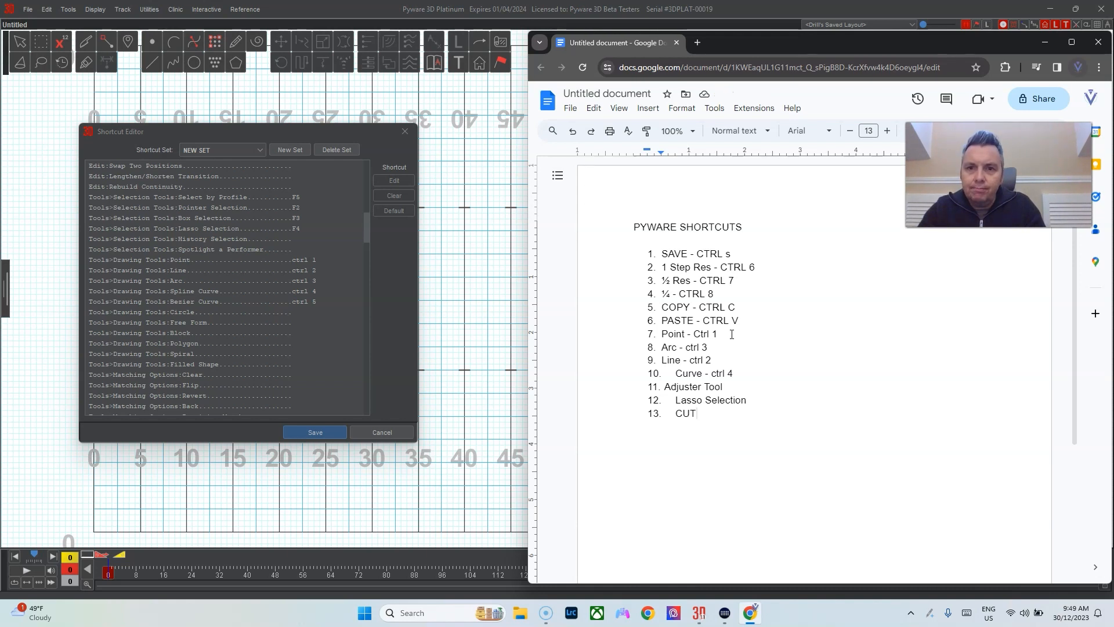
key(Return)
text(V)
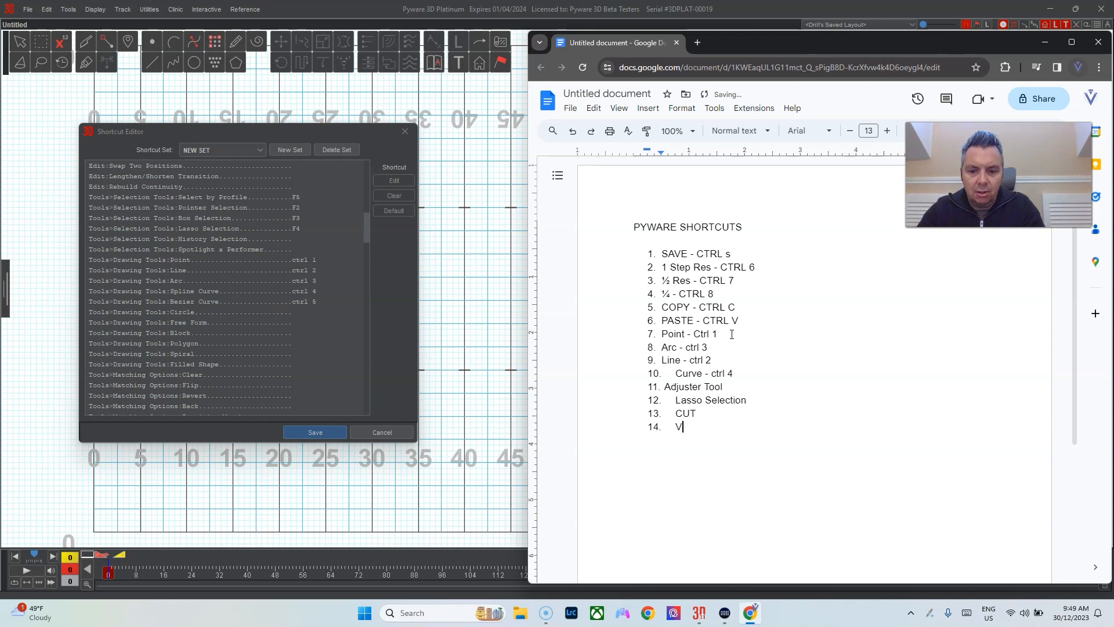
text(isuals Editor)
key(Return)
text(Delete)
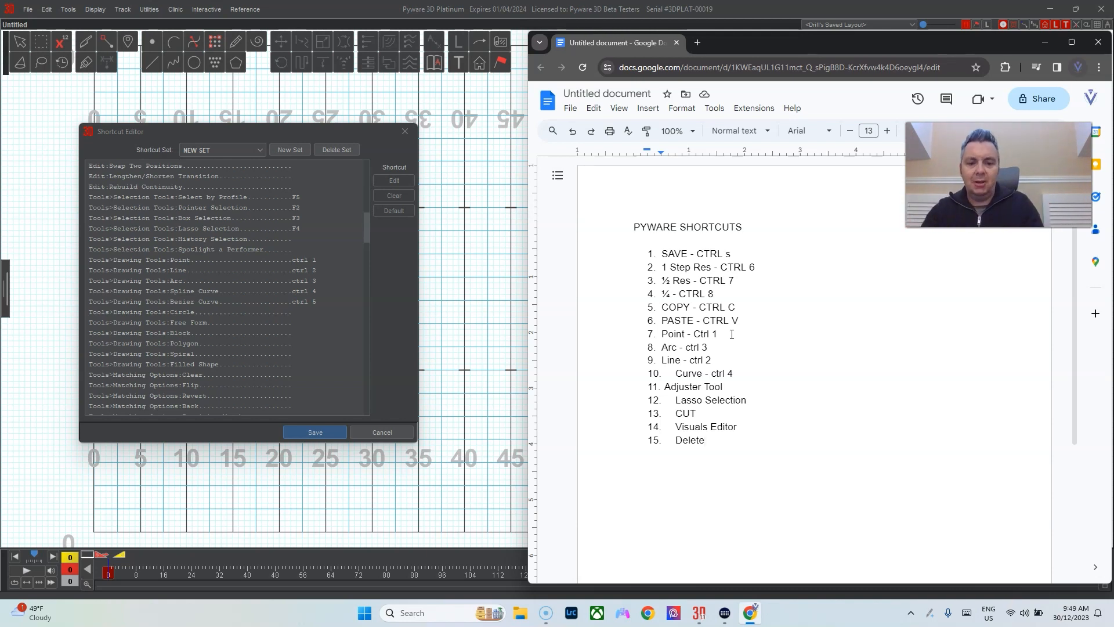
Add a dash after the "Delete" and "Adjuster Tool" entries in the shortcuts list.
text(-)
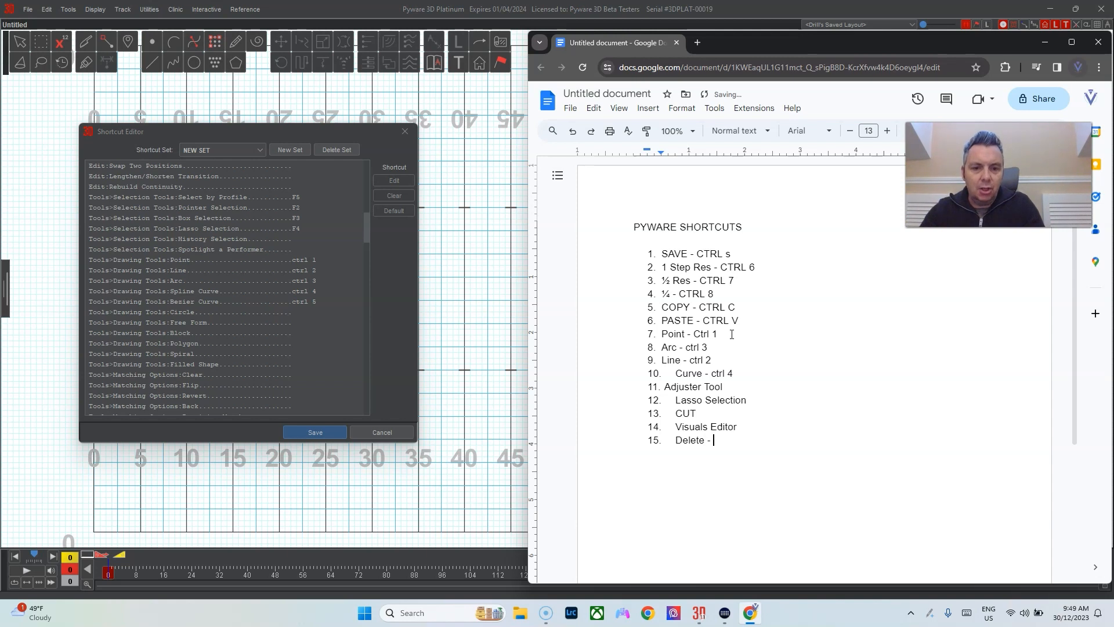
double_click(735, 384)
text(-)
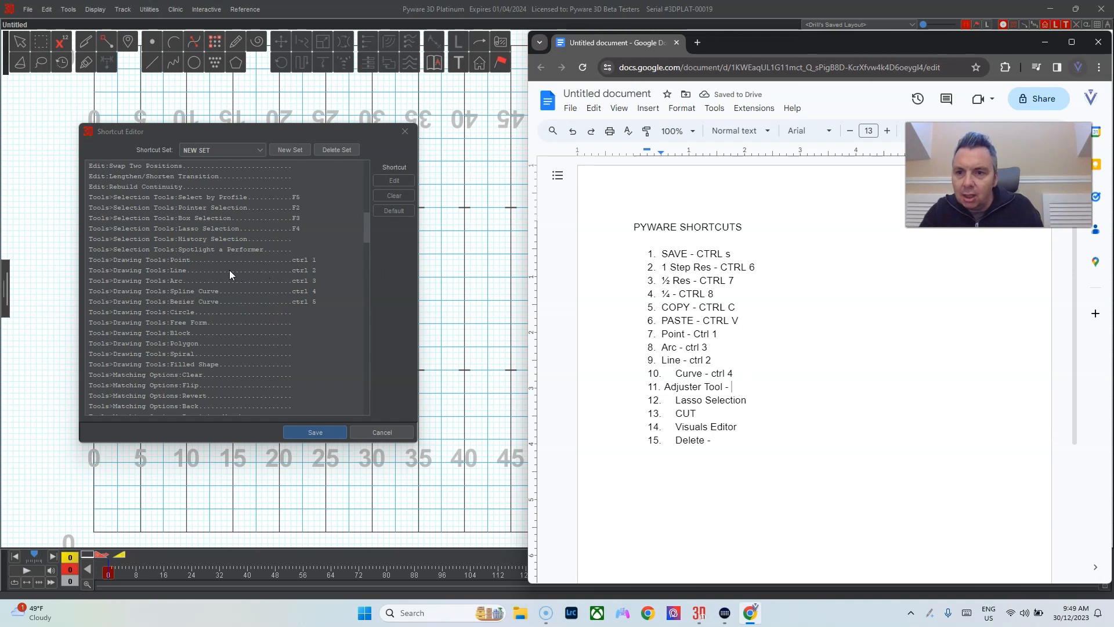
Assign the shortcut Shift 1 to the Adjuster editing tool in Pyware's Shortcut Editor.
scroll(227, 270, down, 4)
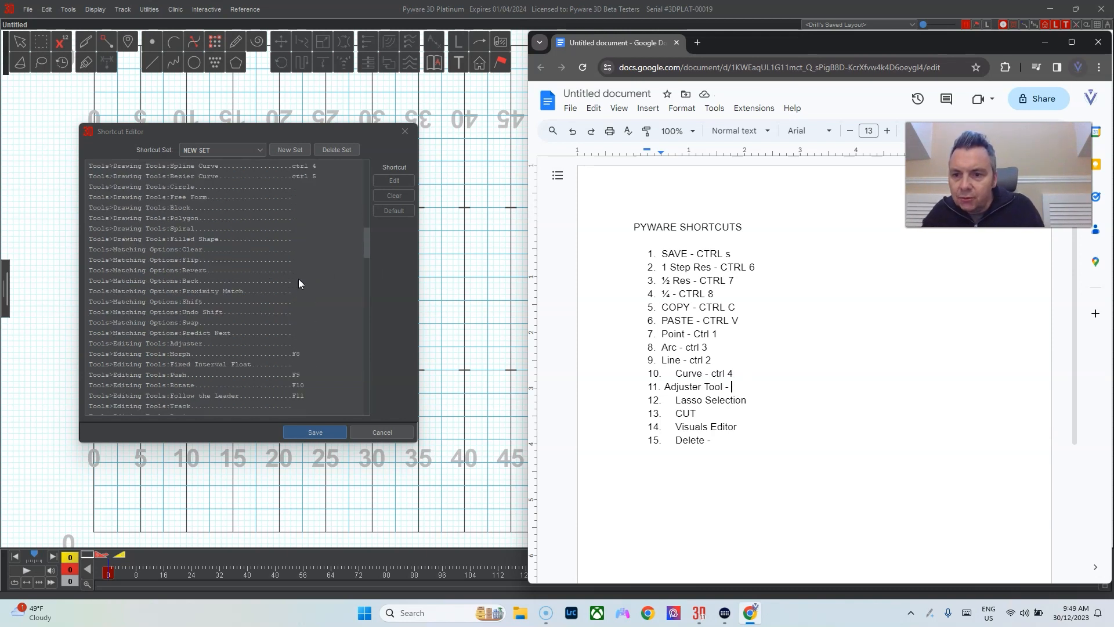
click(263, 344)
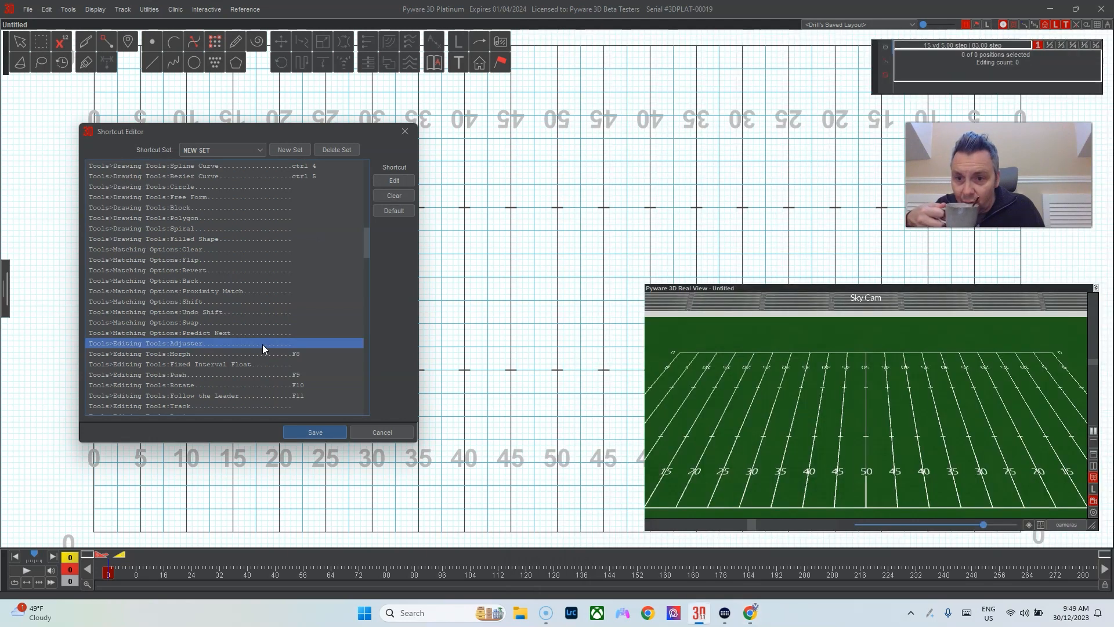
click(398, 180)
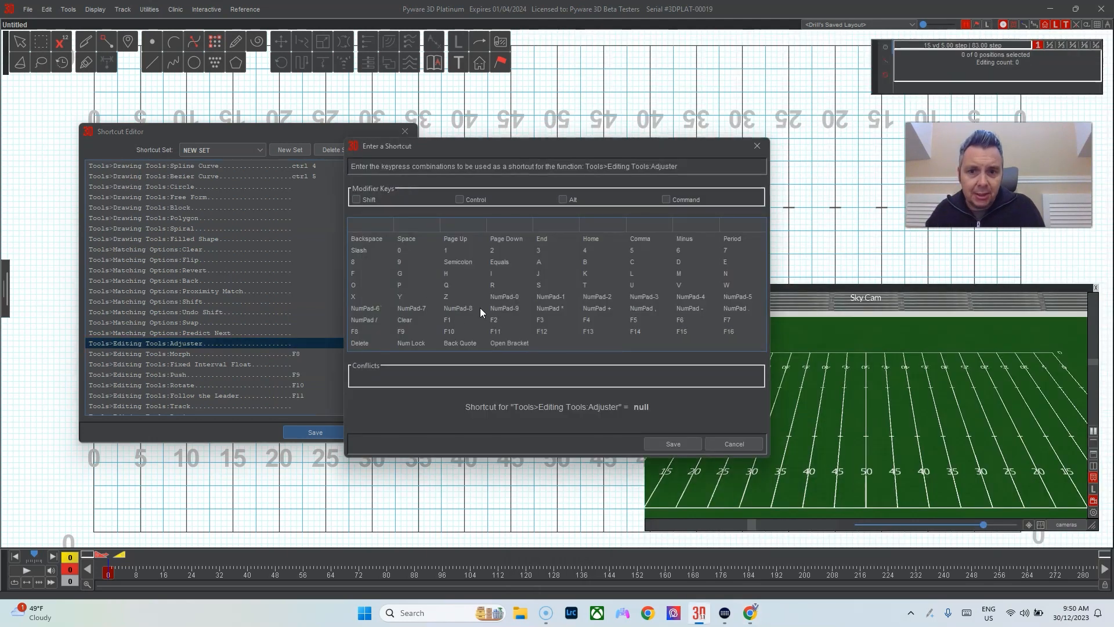
click(356, 200)
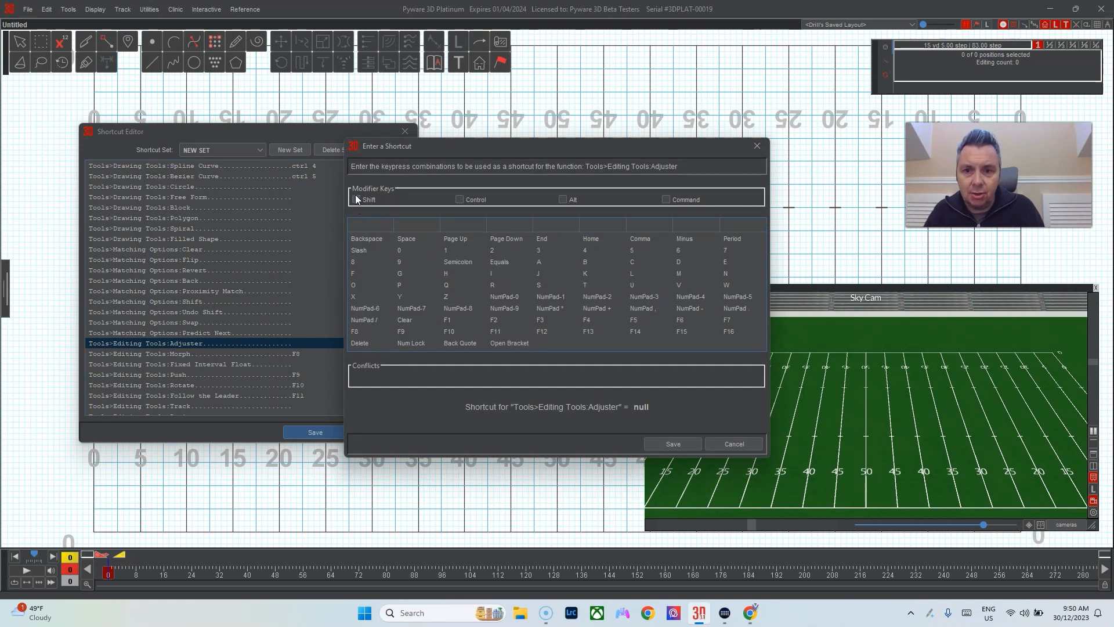
click(451, 251)
click(672, 444)
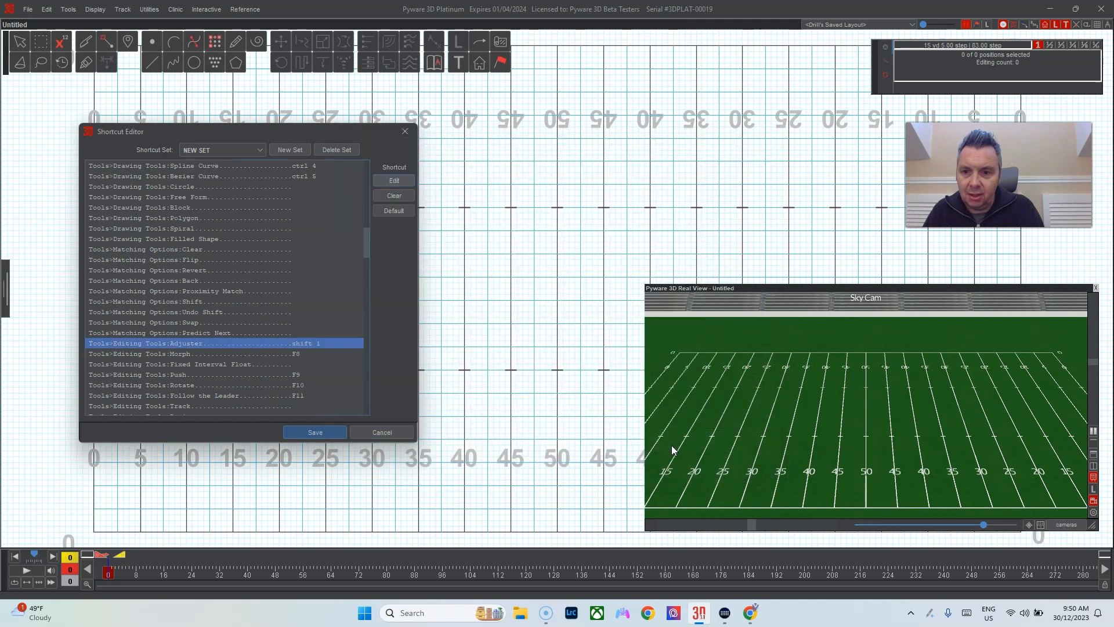
Complete list item 11 in the Google Docs document as "Adjuster Tool - Shift 1".
click(749, 612)
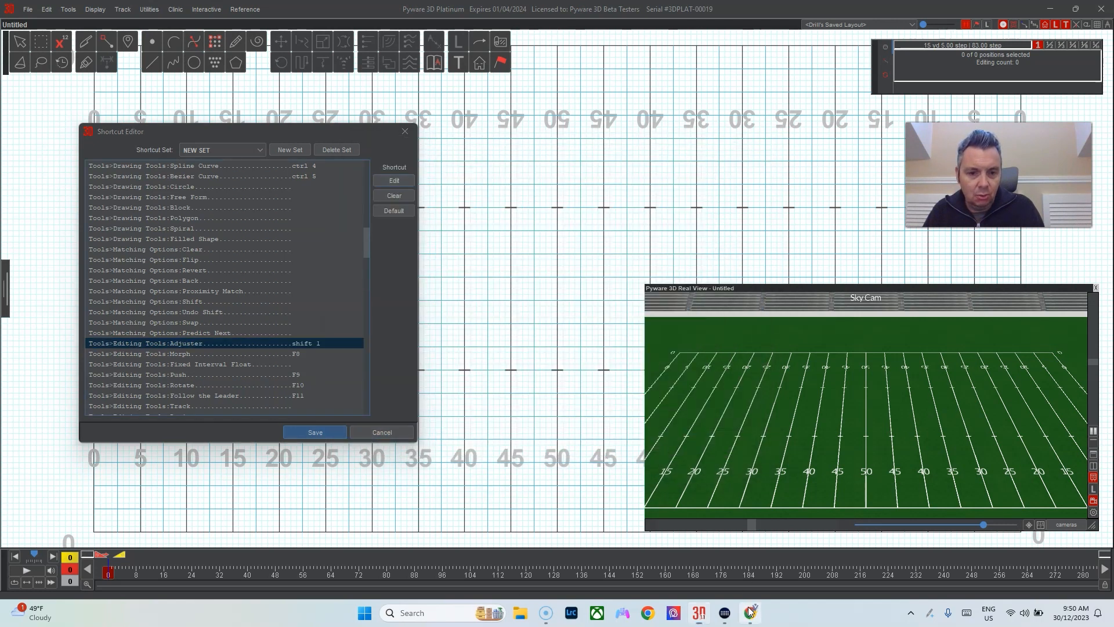
text(Shif)
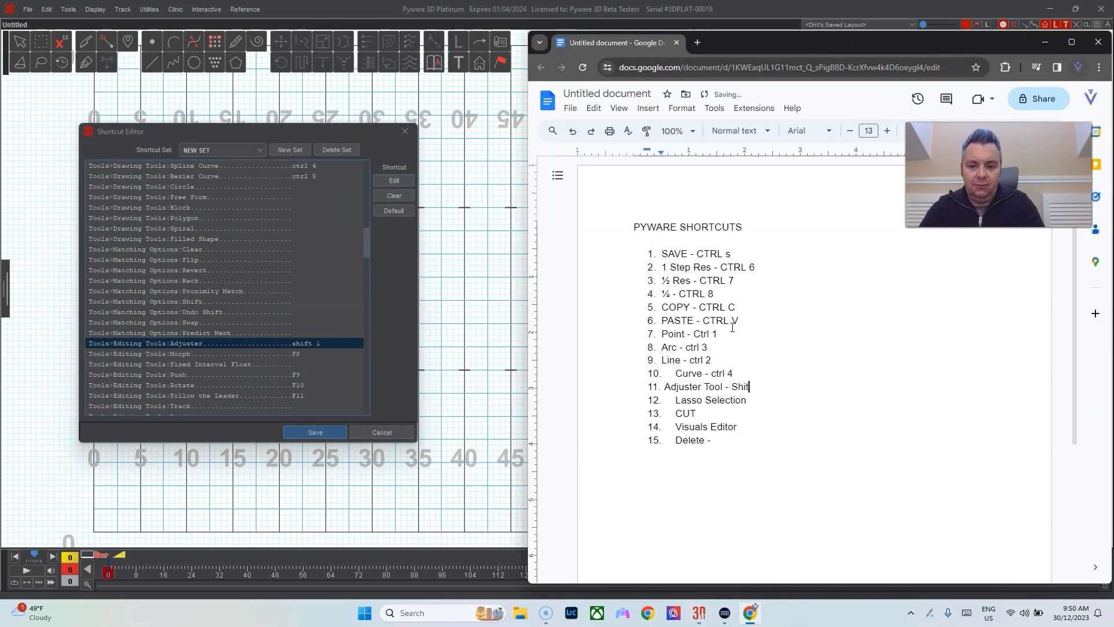
text(t 1)
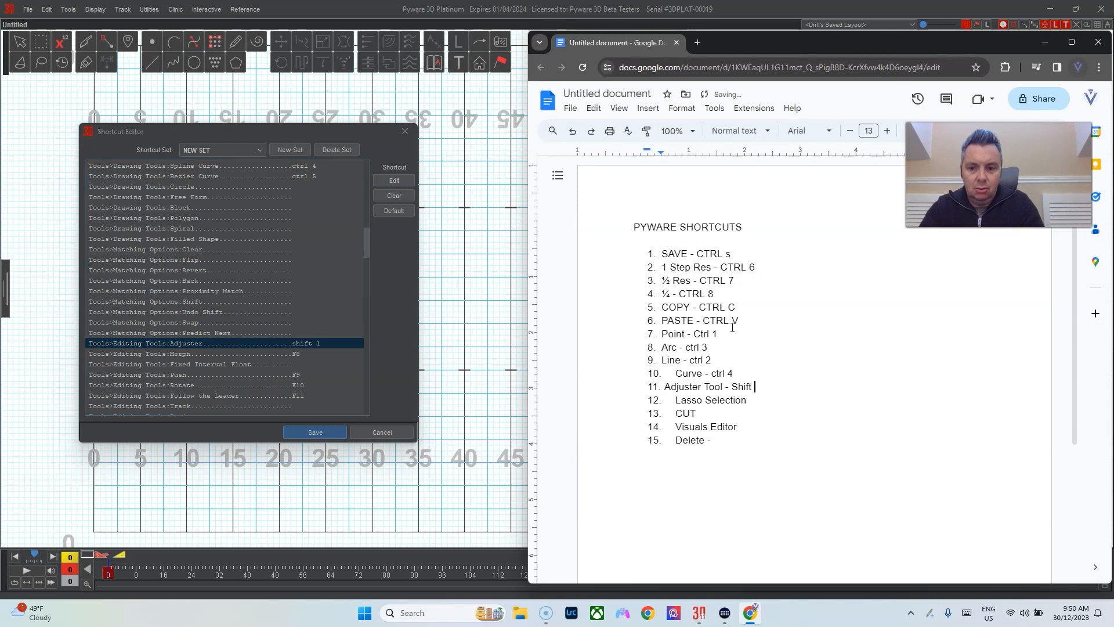
Look up the Lasso Selection shortcut, complete its entry as "Lasso Selection - f4" and add a dash after "CUT".
click(775, 399)
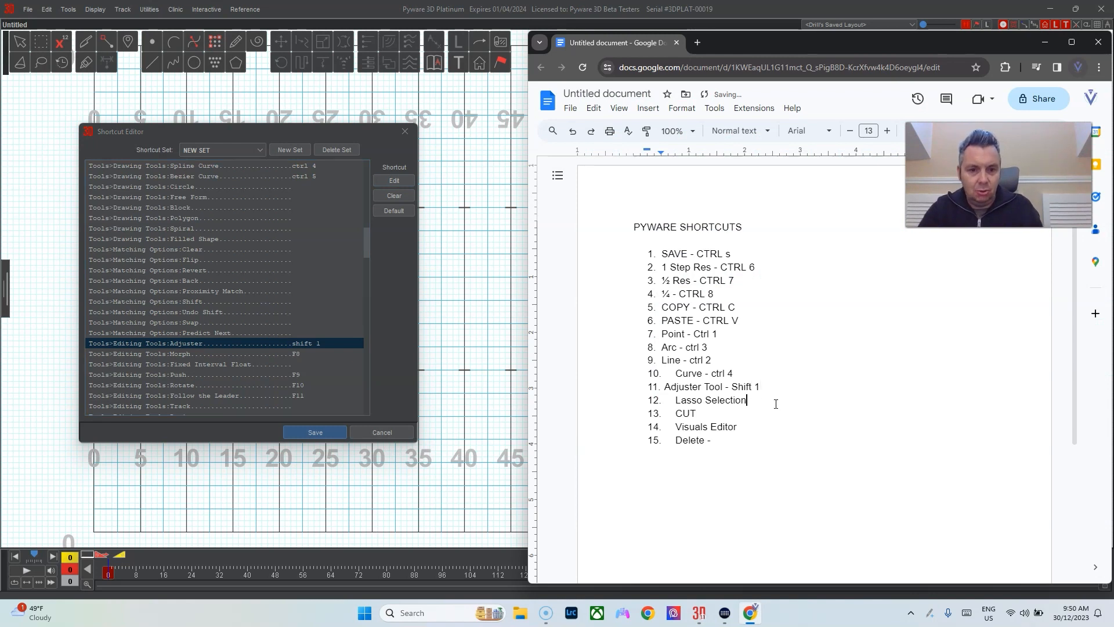
text(-)
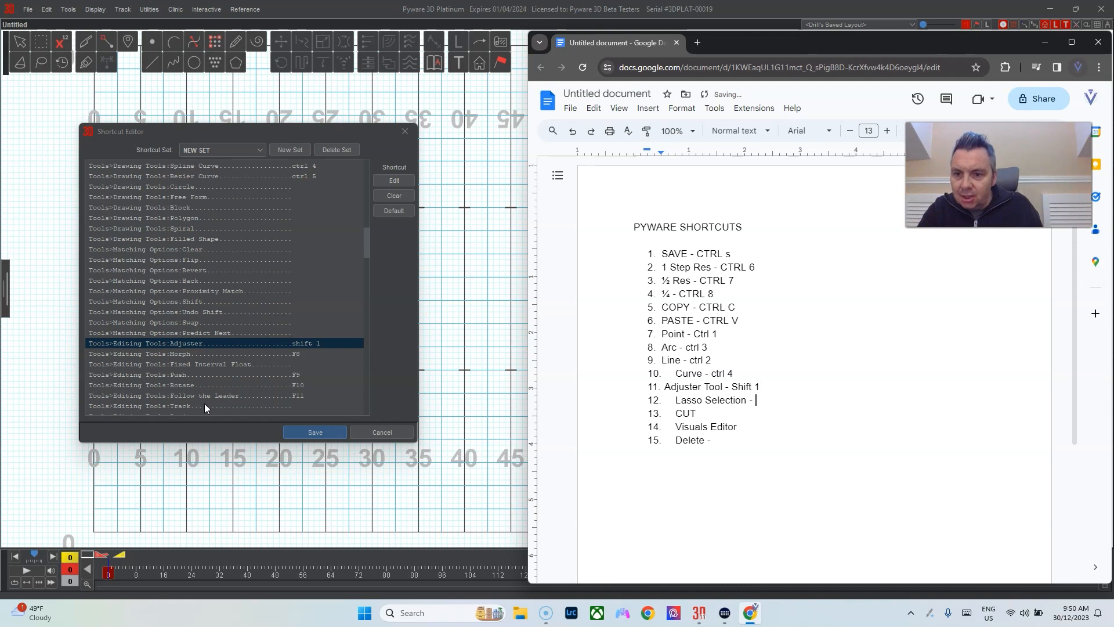
scroll(260, 341, down, 6)
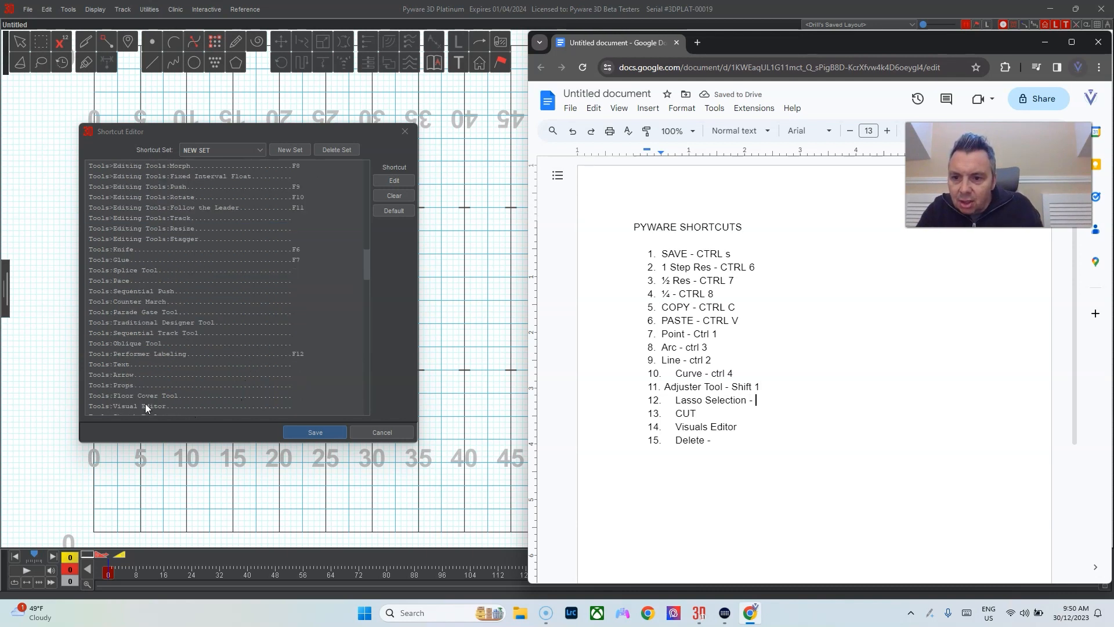
scroll(144, 302, up, 10)
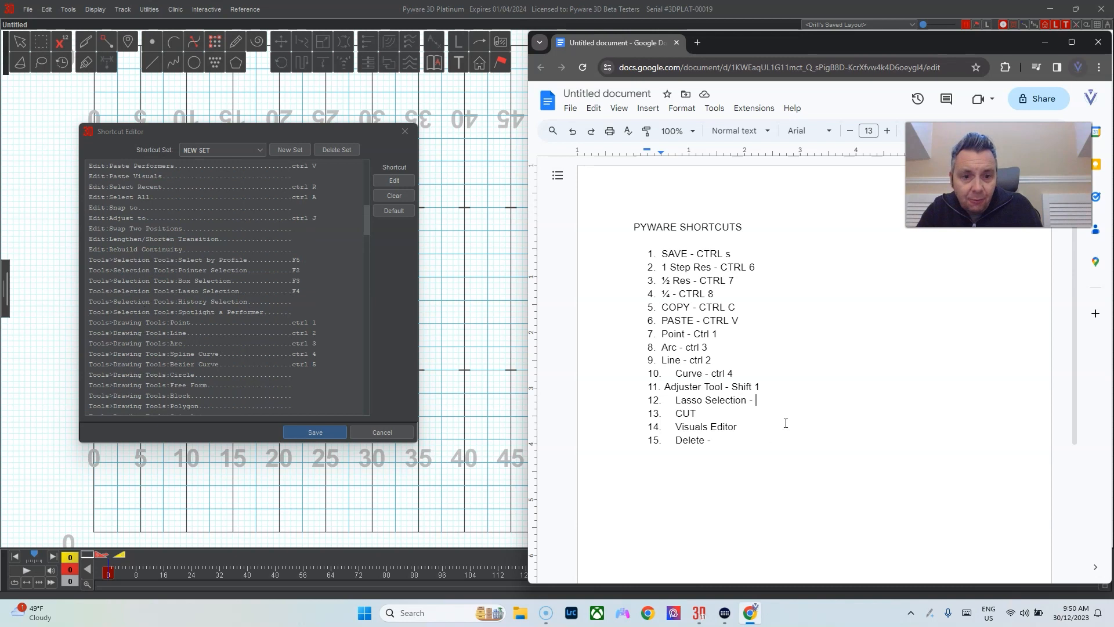
click(749, 412)
text(f4)
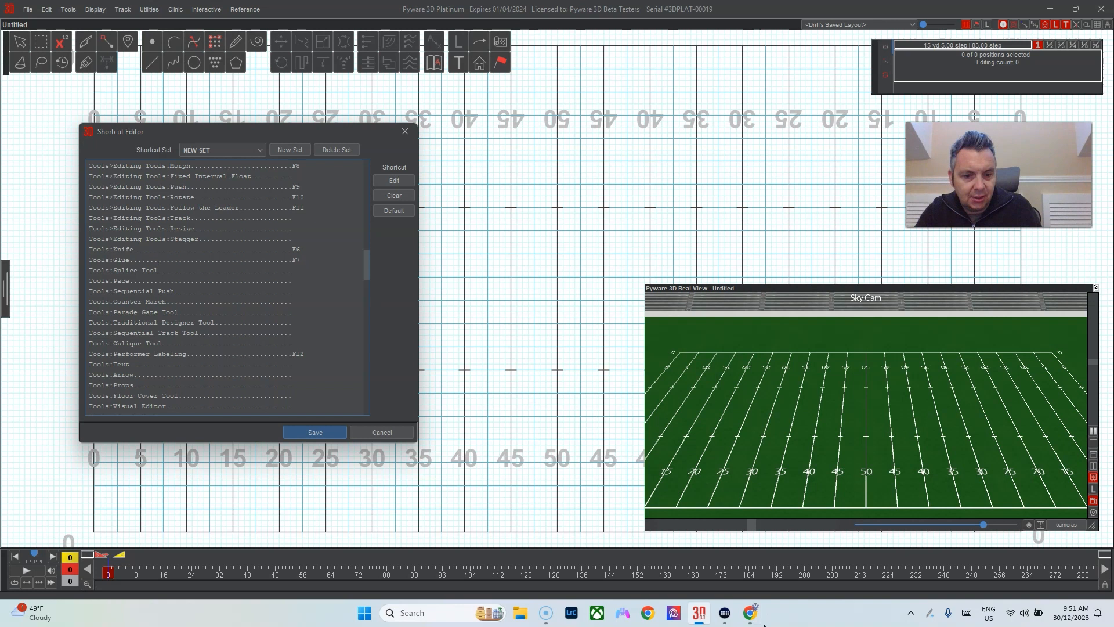
Replace "CUT" in list item 13 so the entry reads "Knife - f6".
click(749, 613)
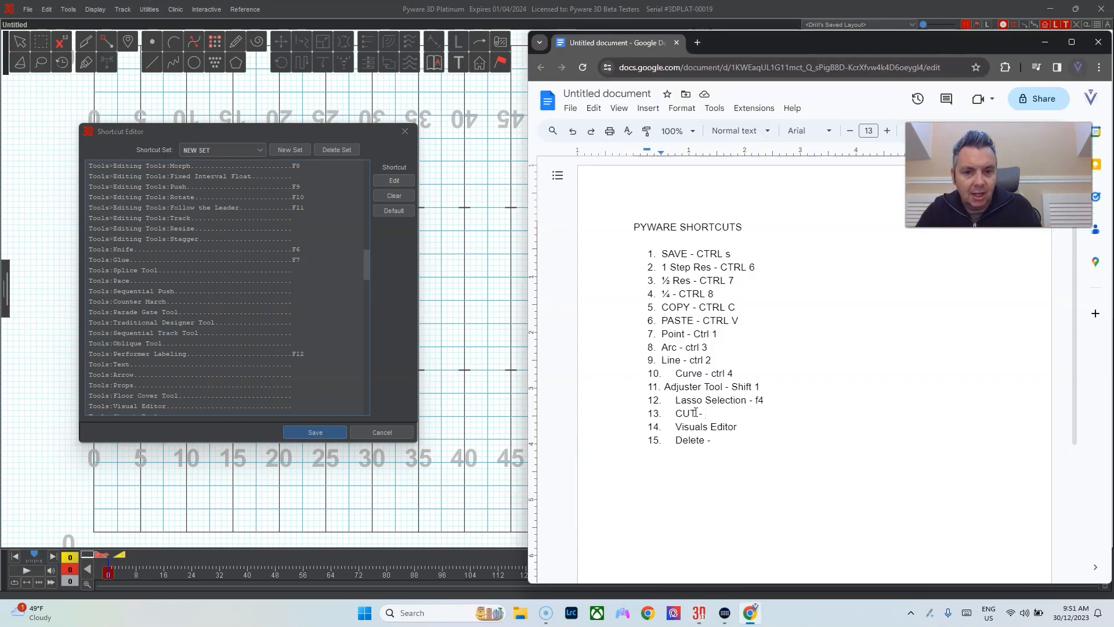
drag(696, 413, 675, 413)
text(Knife)
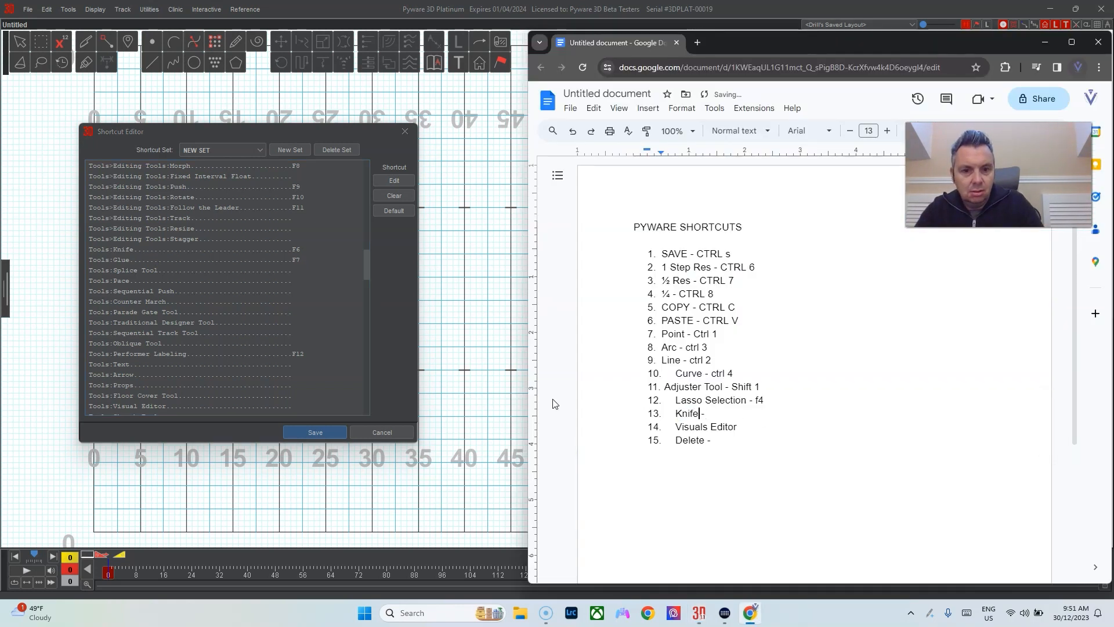
key(End)
text(f6)
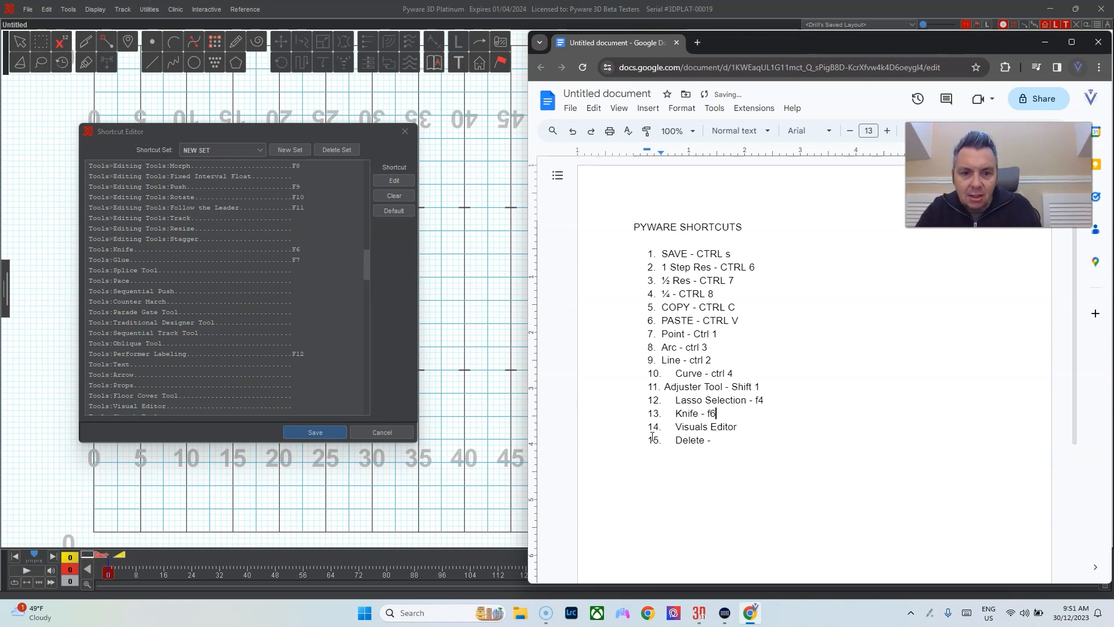
Add a dash after "Visuals Editor" and assign Shift 2 to the Visual Editor tool in Pyware's Shortcut Editor.
click(738, 426)
text(-)
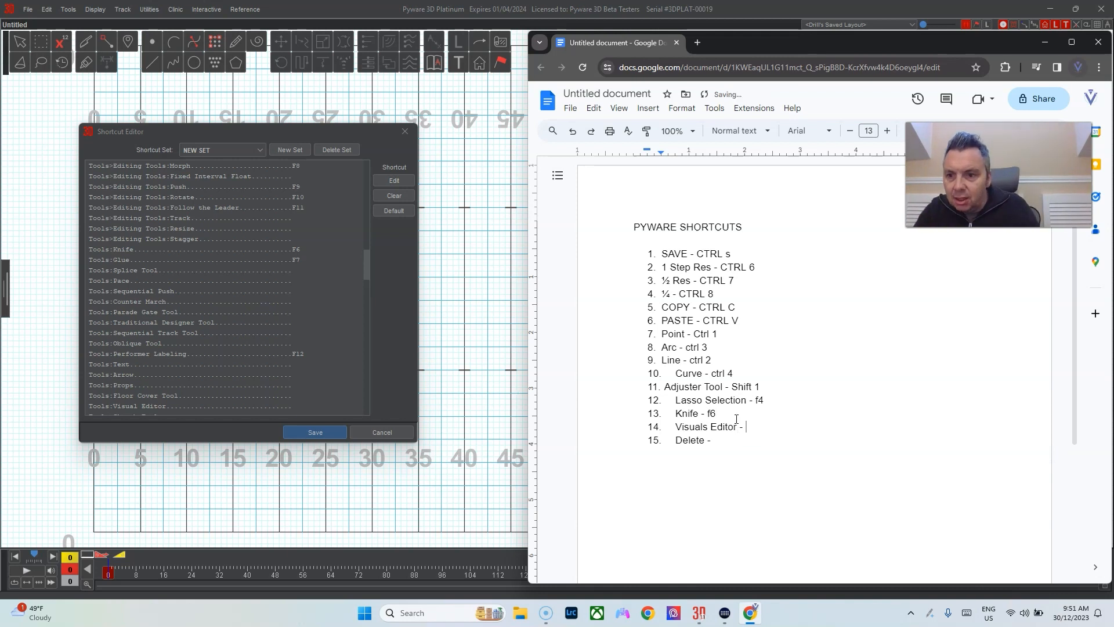
click(276, 404)
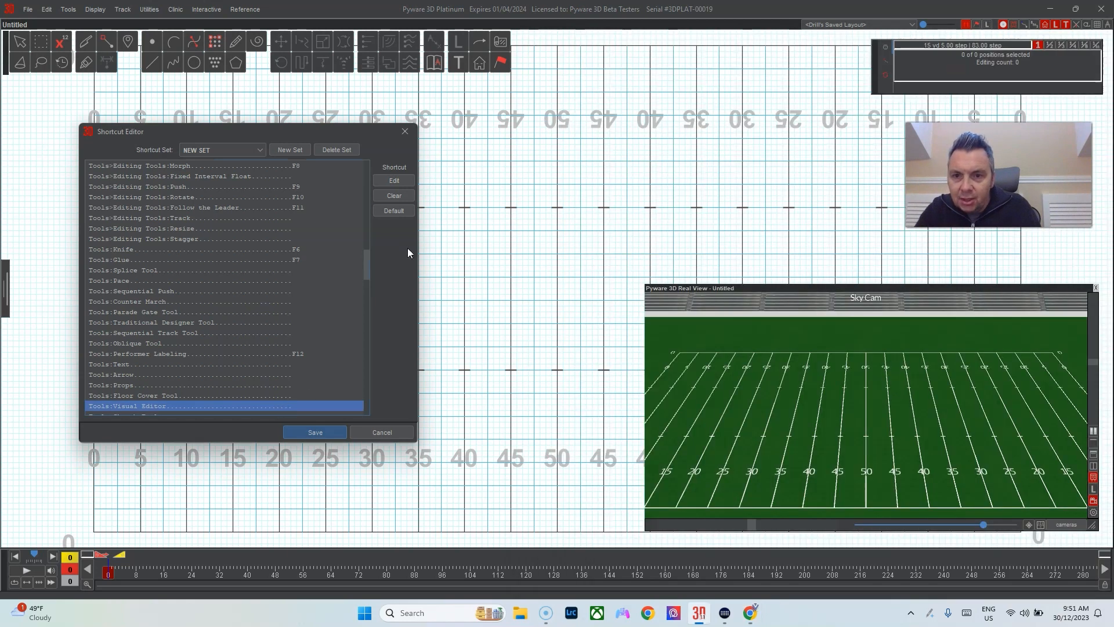
click(394, 180)
click(369, 199)
click(486, 250)
click(676, 444)
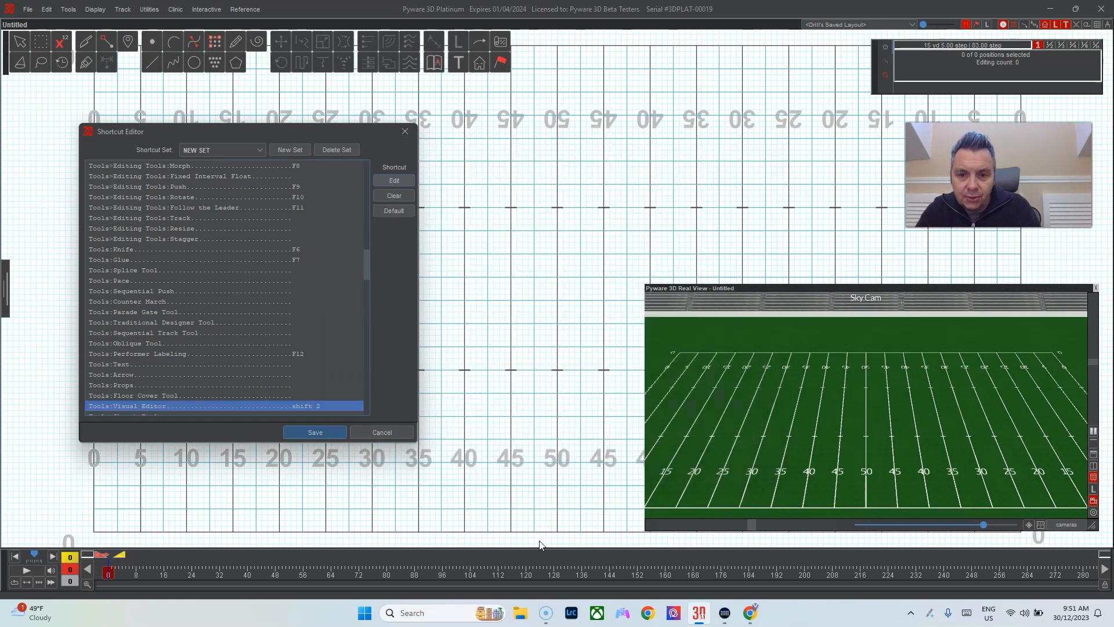
Complete the last two list entries as "Visuals Editor - shift 2" and "Delete - delete".
click(750, 612)
text(s)
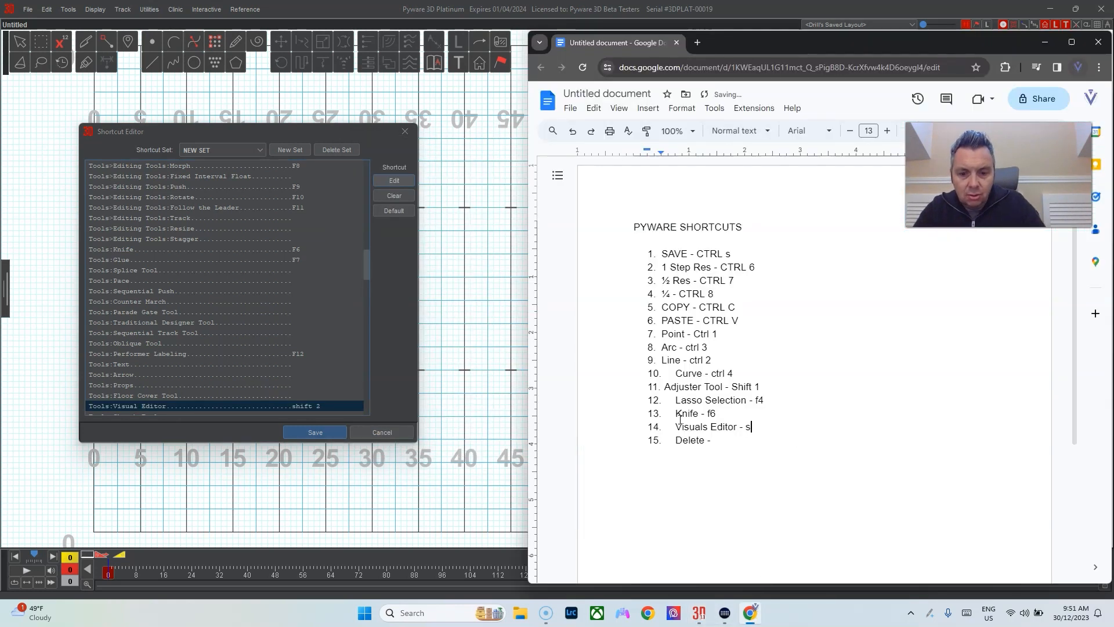
text(hift 2)
click(751, 439)
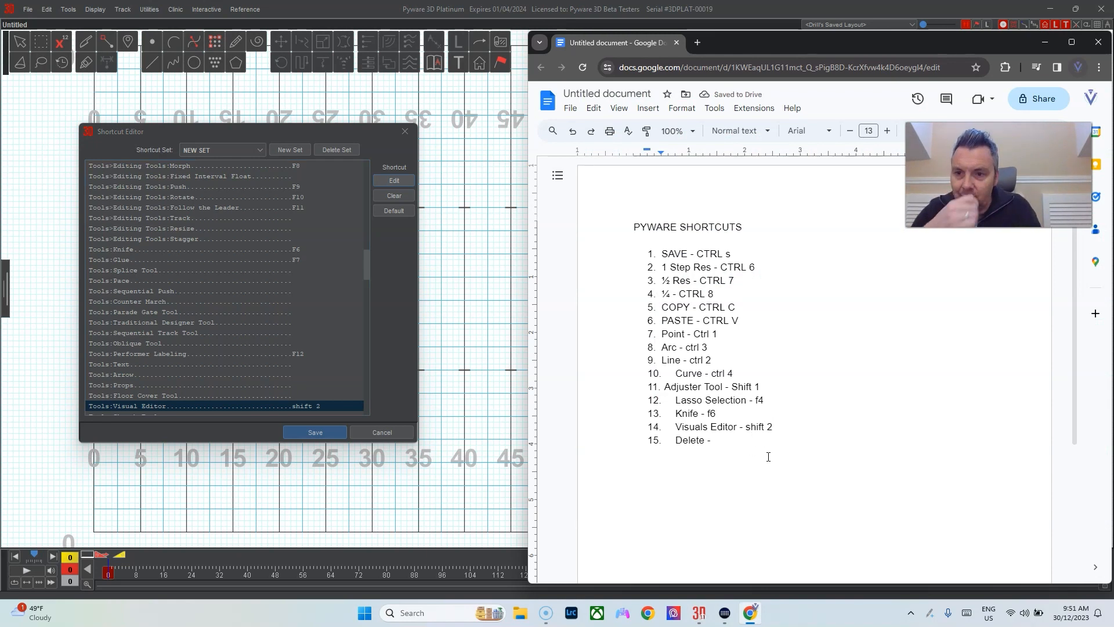
text(delete)
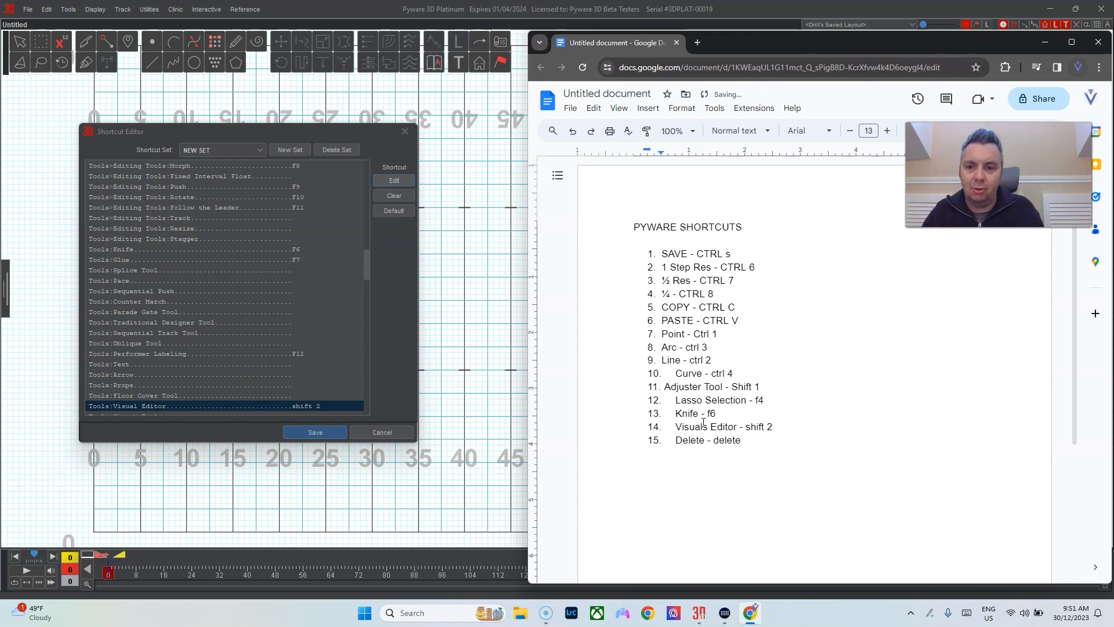
Save the shortcut changes in Pyware, and reopen the Shortcut Editor to check the selected shortcut set and save it.
click(400, 344)
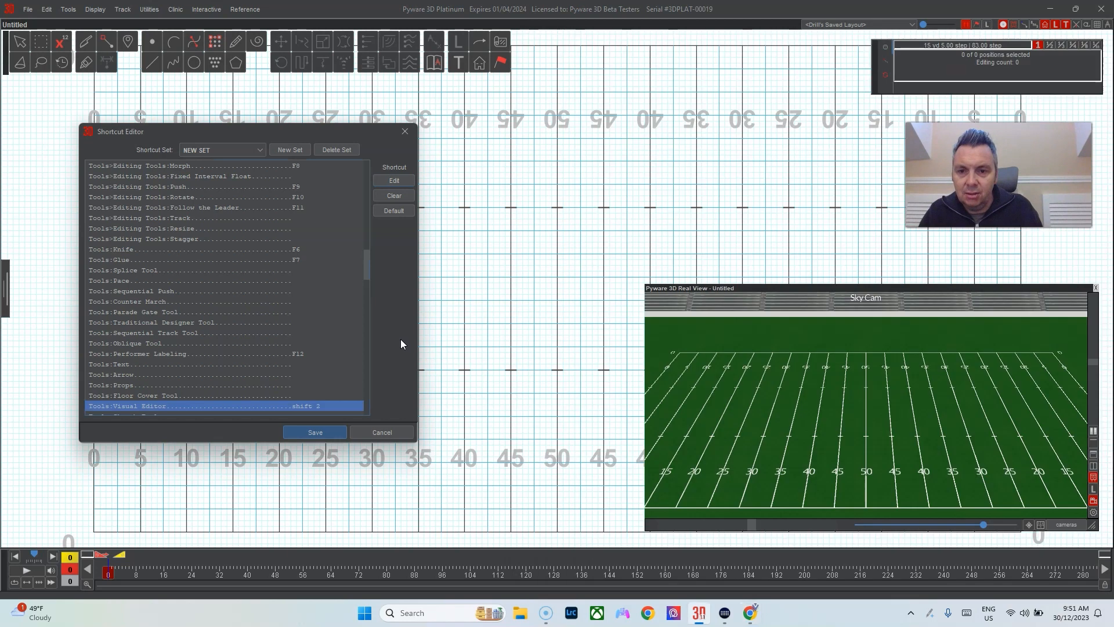
click(315, 433)
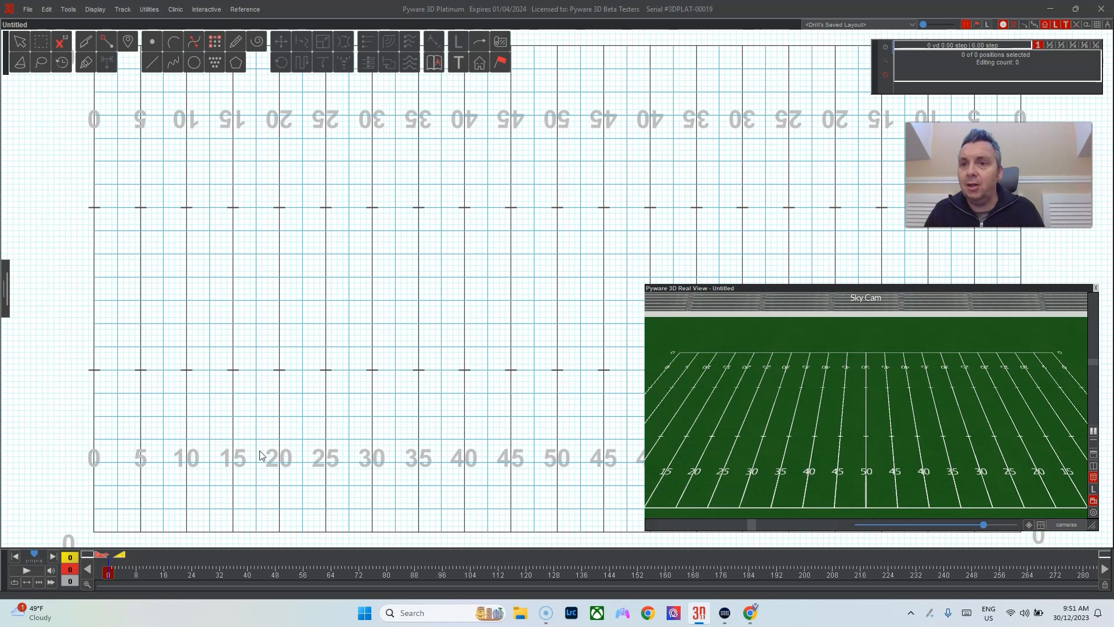
click(149, 9)
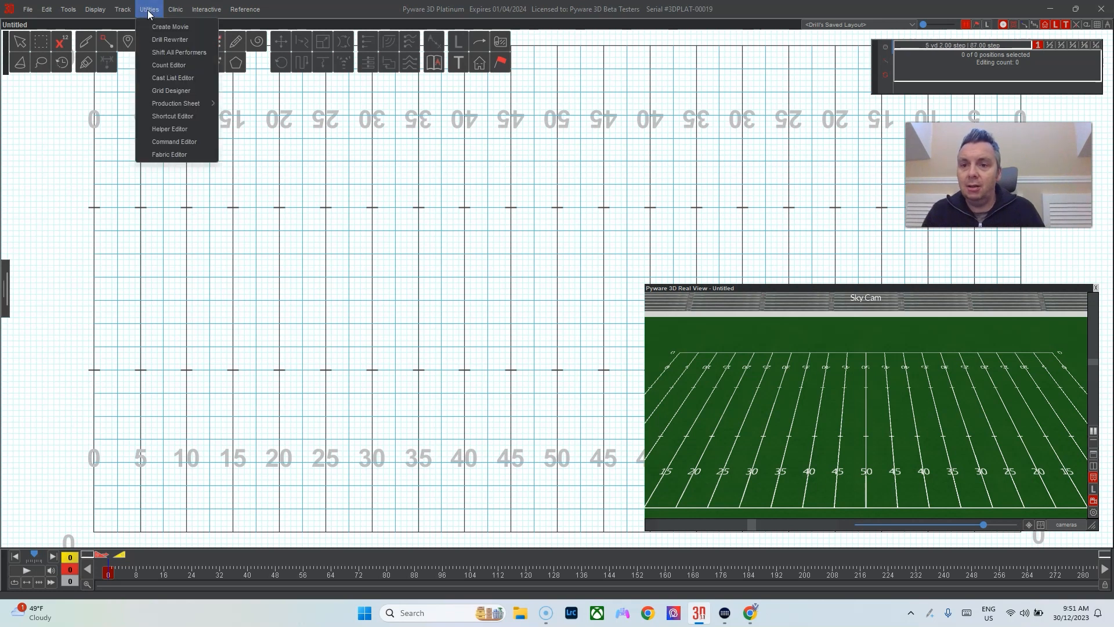
click(158, 116)
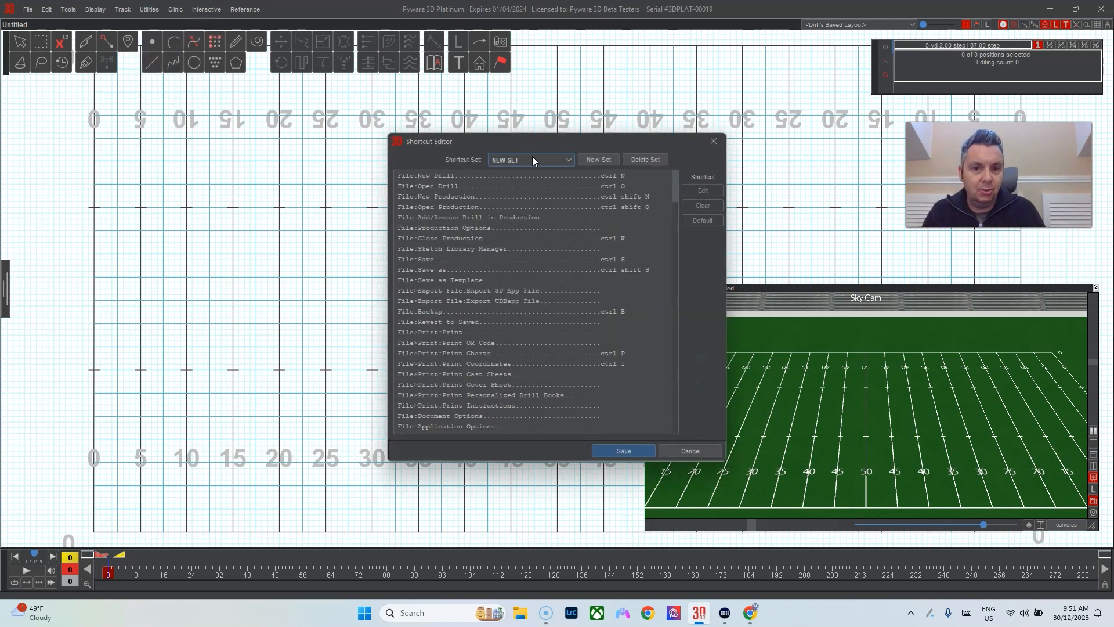
click(625, 450)
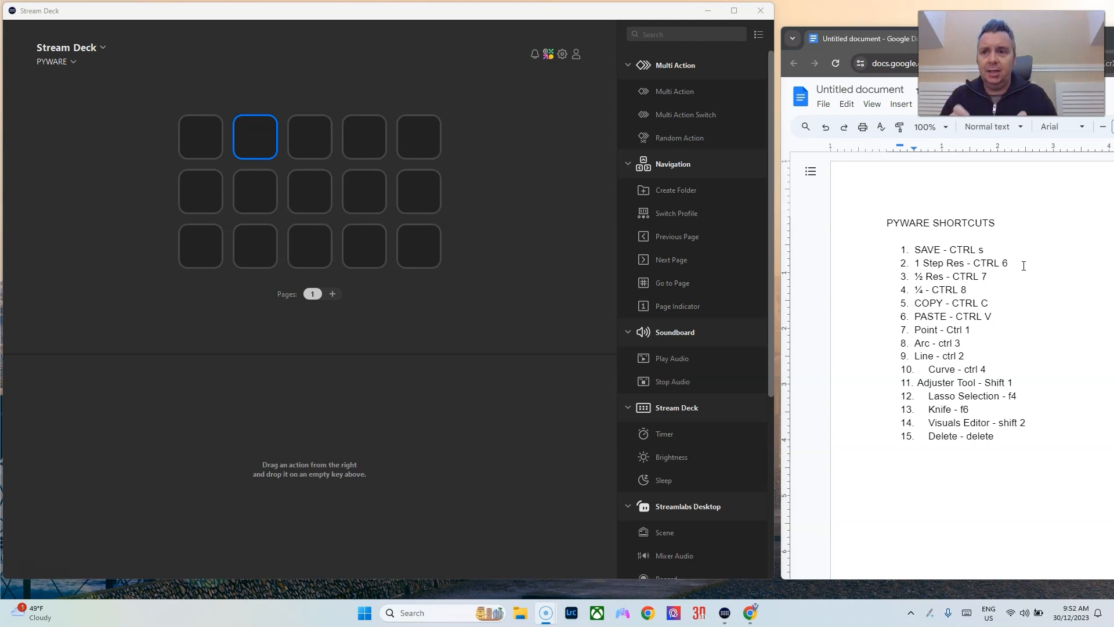
In Stream Deck, open the profile preferences and examine which application is linked to the PYWARE profile.
click(66, 61)
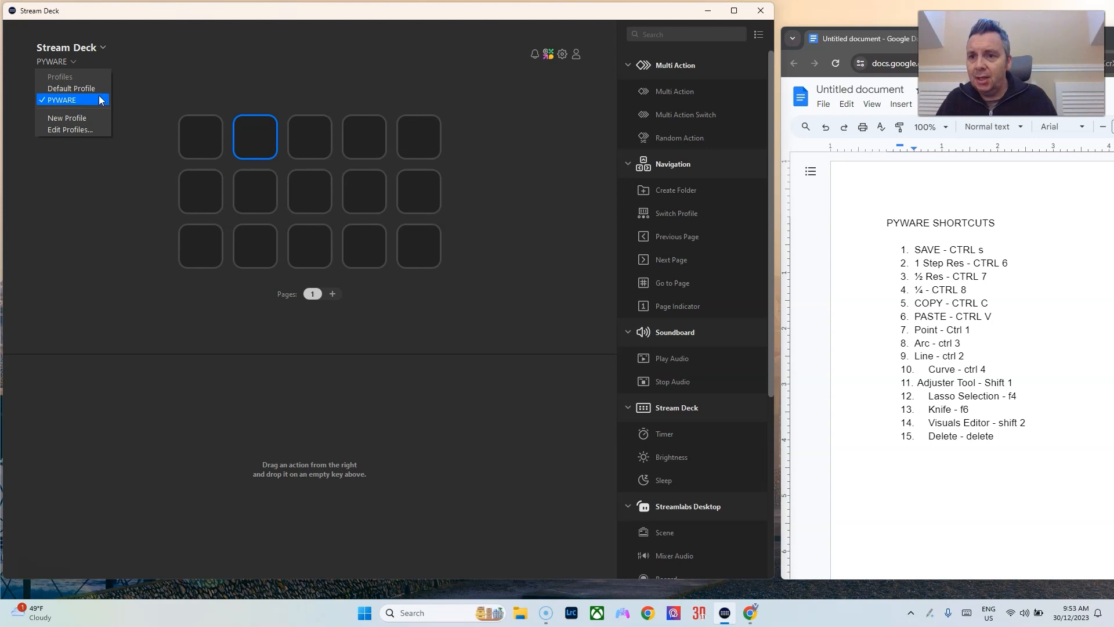
click(92, 130)
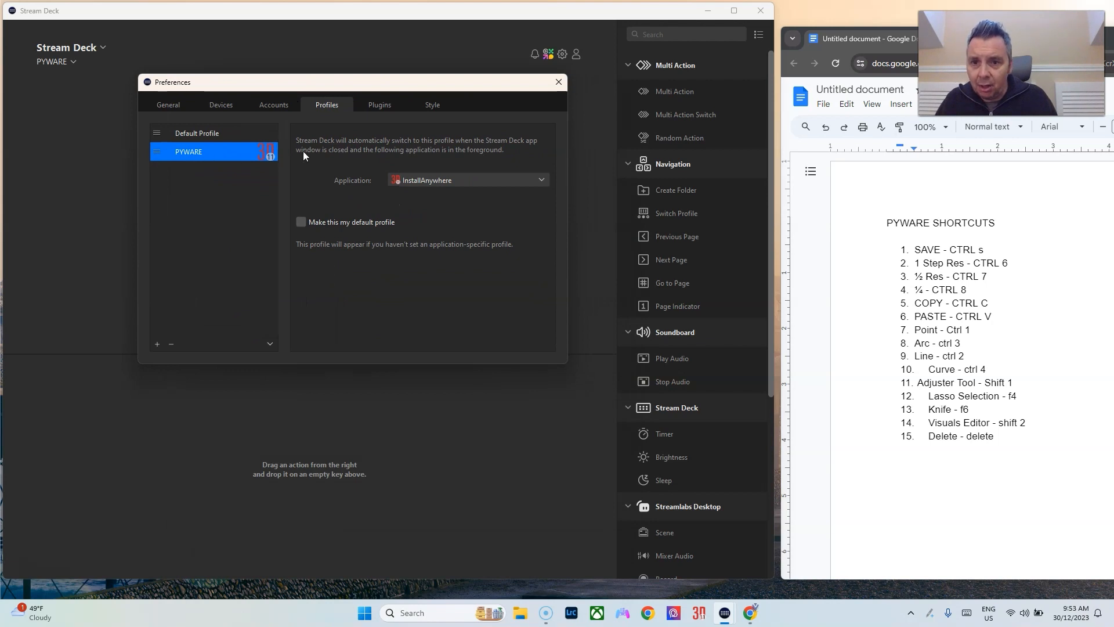
click(461, 183)
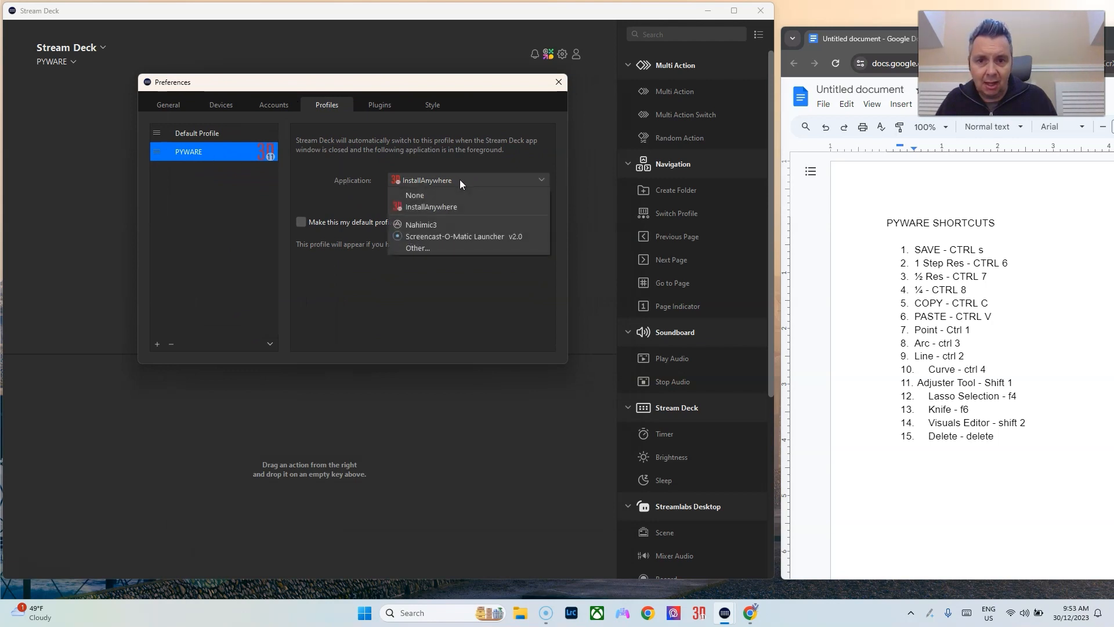
click(364, 200)
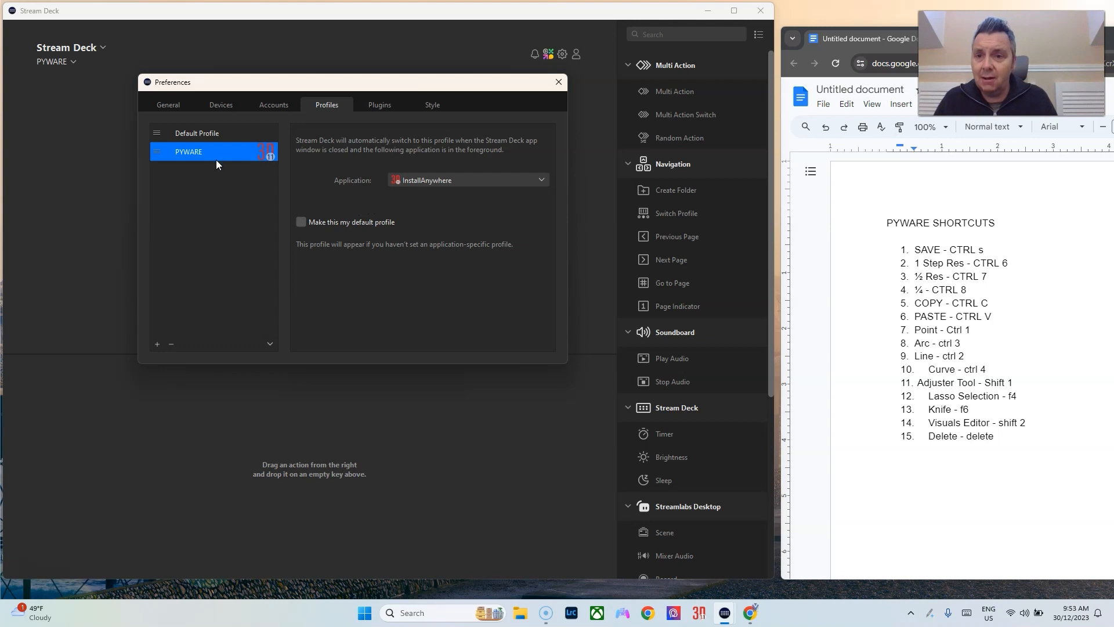
click(559, 82)
click(61, 62)
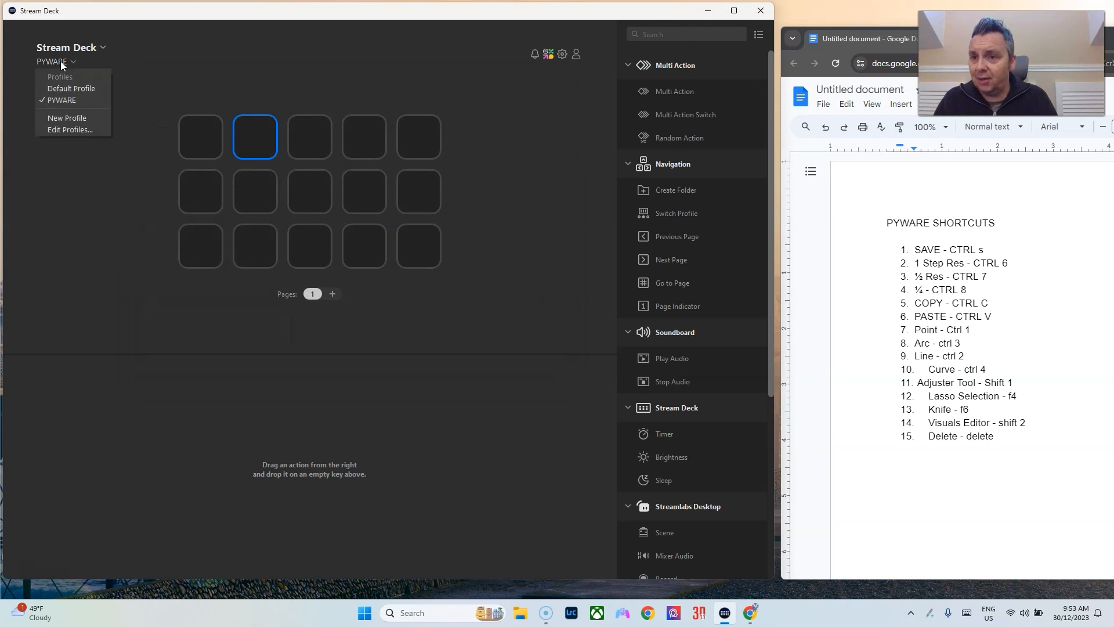
click(60, 61)
click(194, 152)
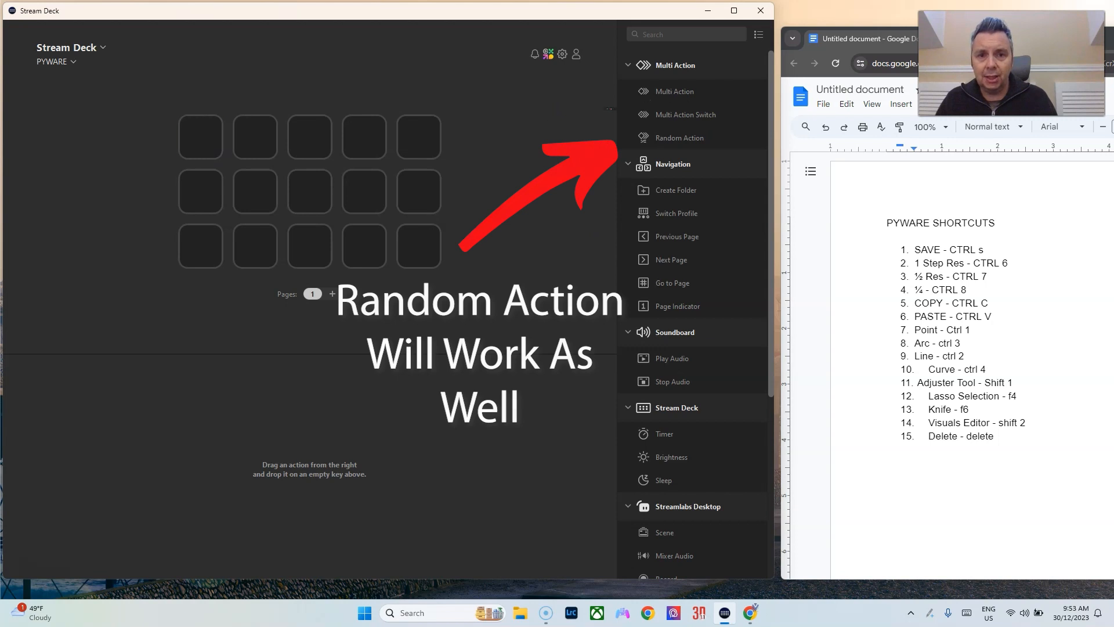
Add a Multi Action to the first key of the PYWARE profile and title it SAVE.
drag(675, 91, 200, 136)
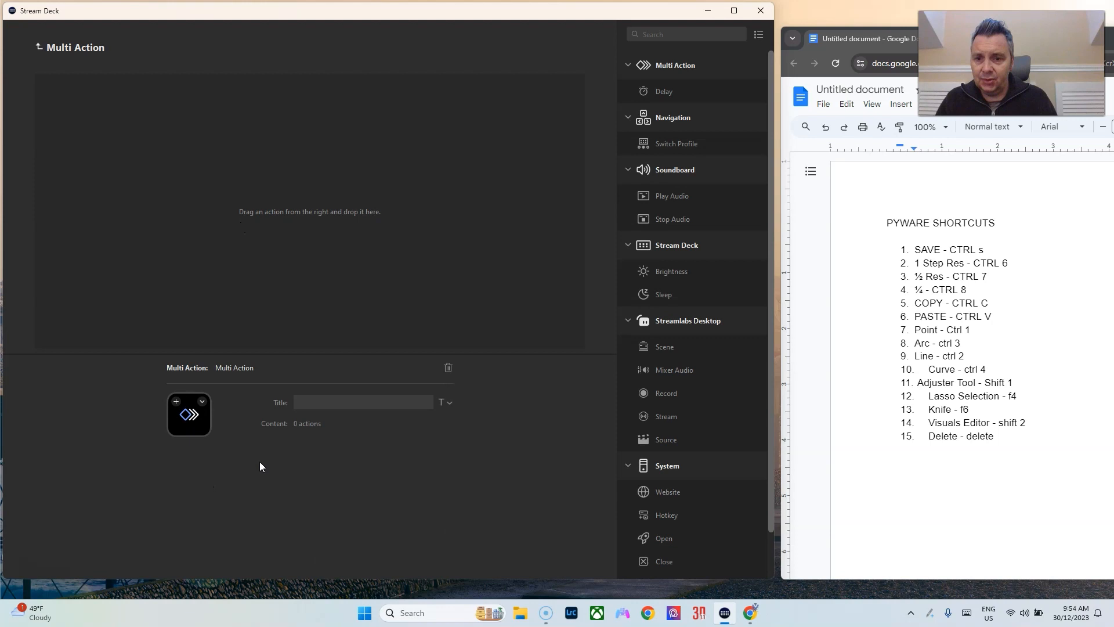
click(385, 399)
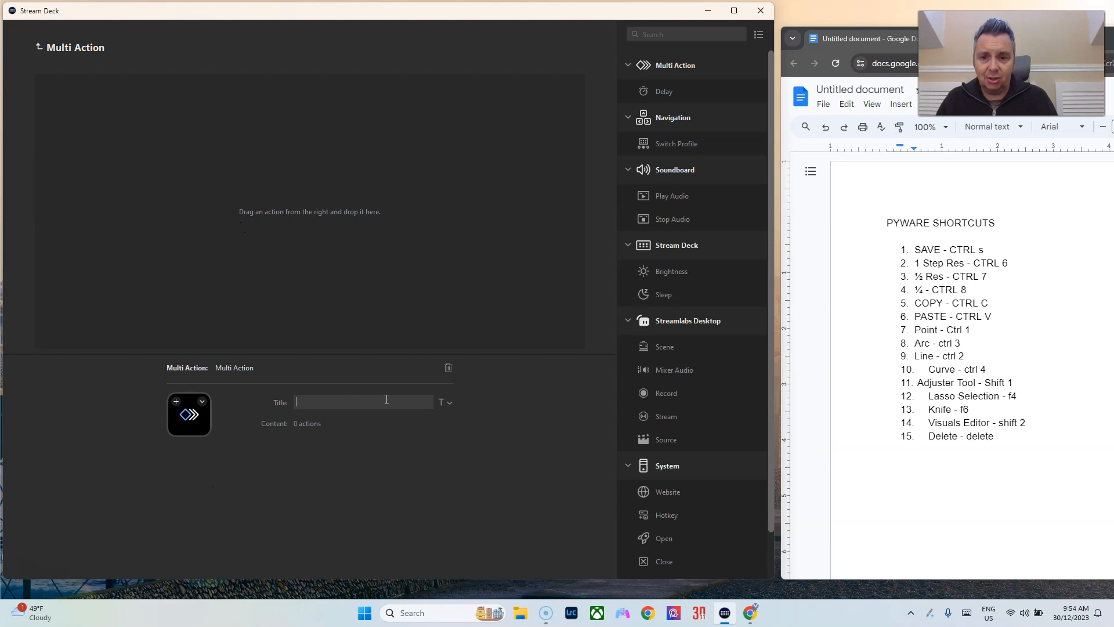
text(SAVE)
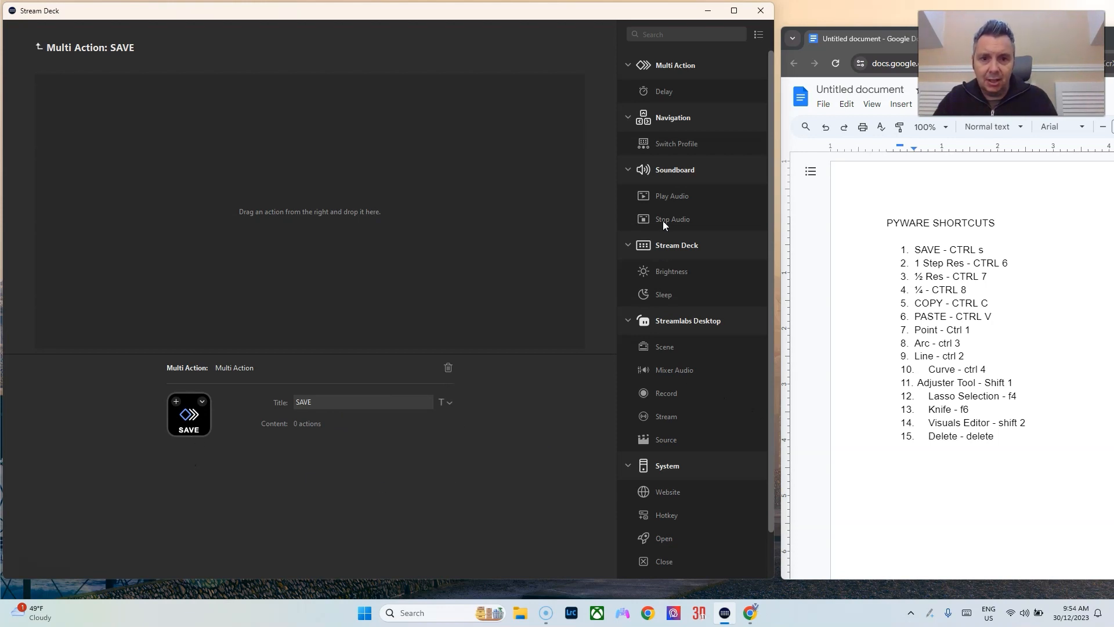
Add a Hotkey action to the SAVE multi action and assign Ctrl+S to it.
scroll(664, 221, down, 1)
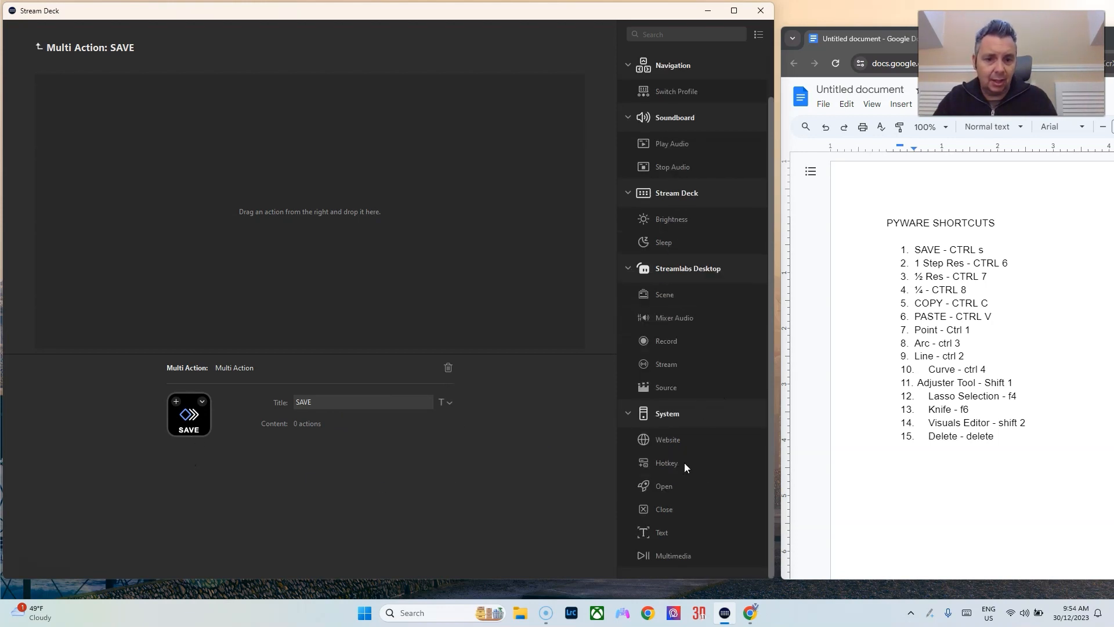
drag(535, 410, 421, 264)
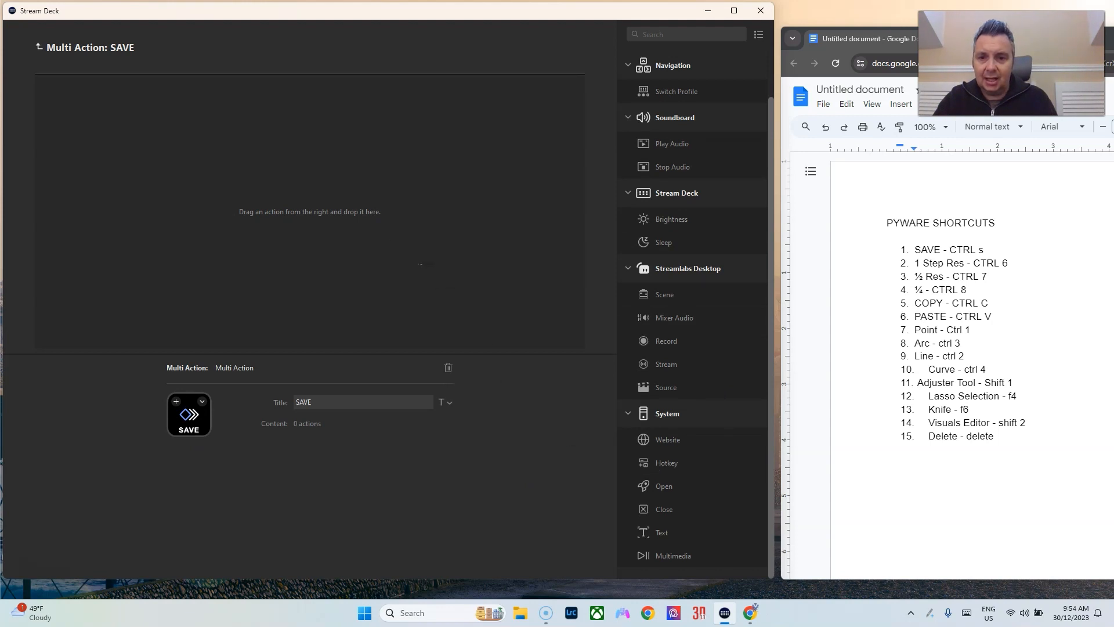
drag(329, 218, 329, 221)
click(358, 422)
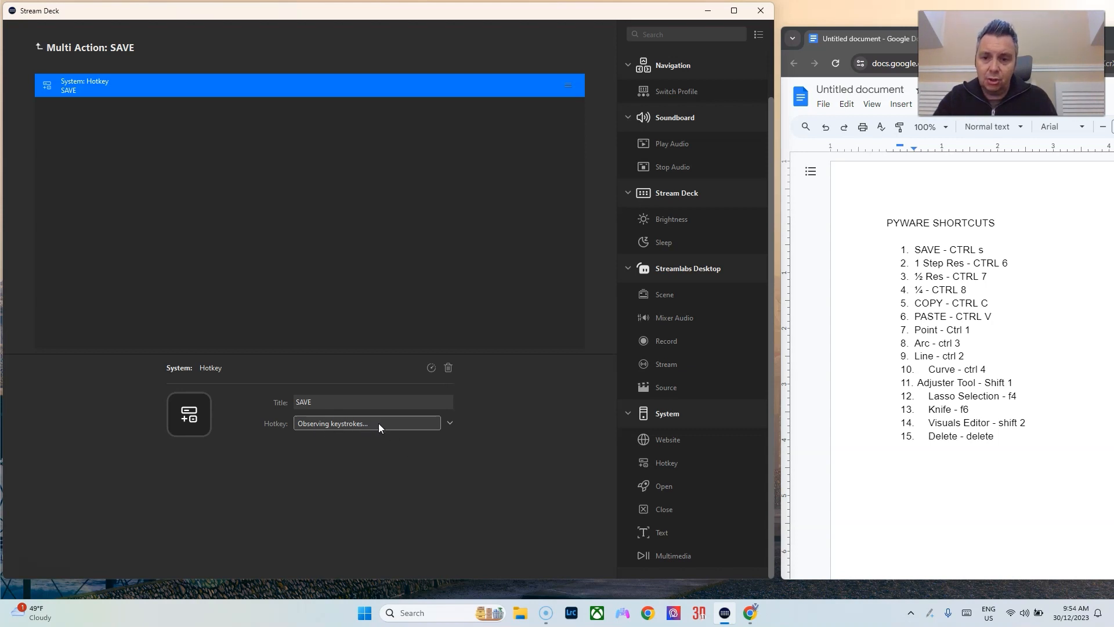
key(ctrl+s)
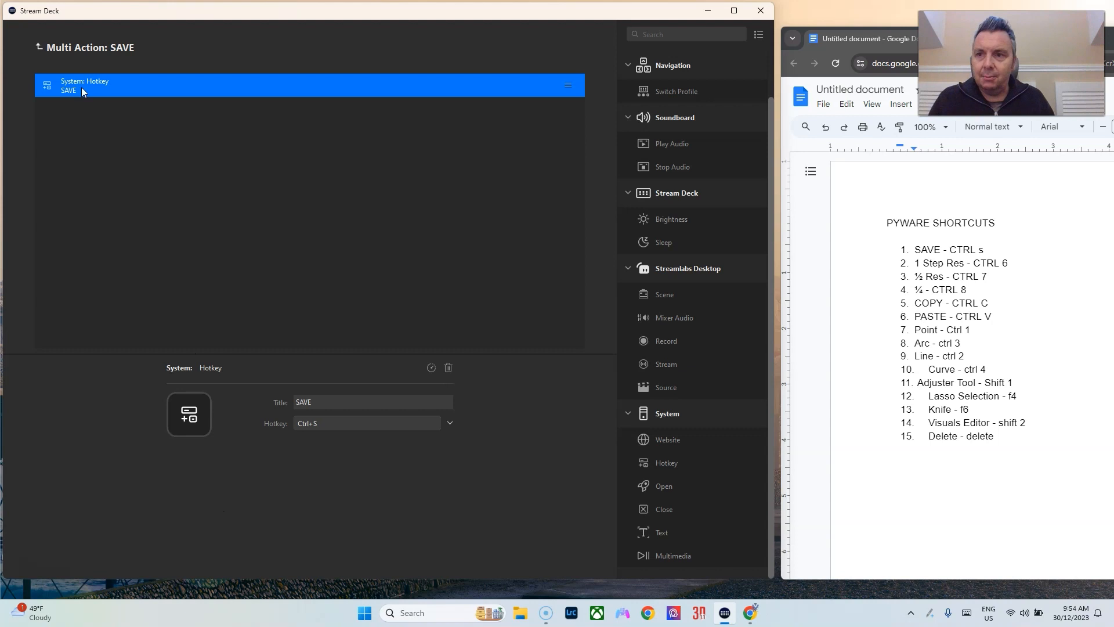
Return to the profile's key grid and set the SAVE key's icon from the "download" image file on the Desktop.
drag(7, 74, 207, 75)
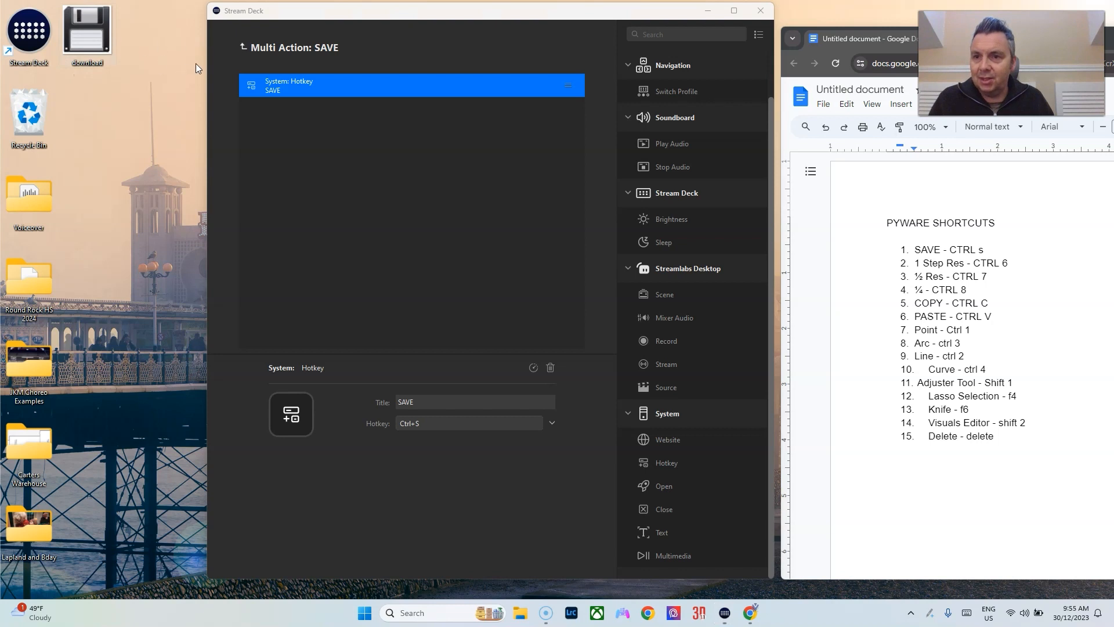
drag(209, 63, 2, 64)
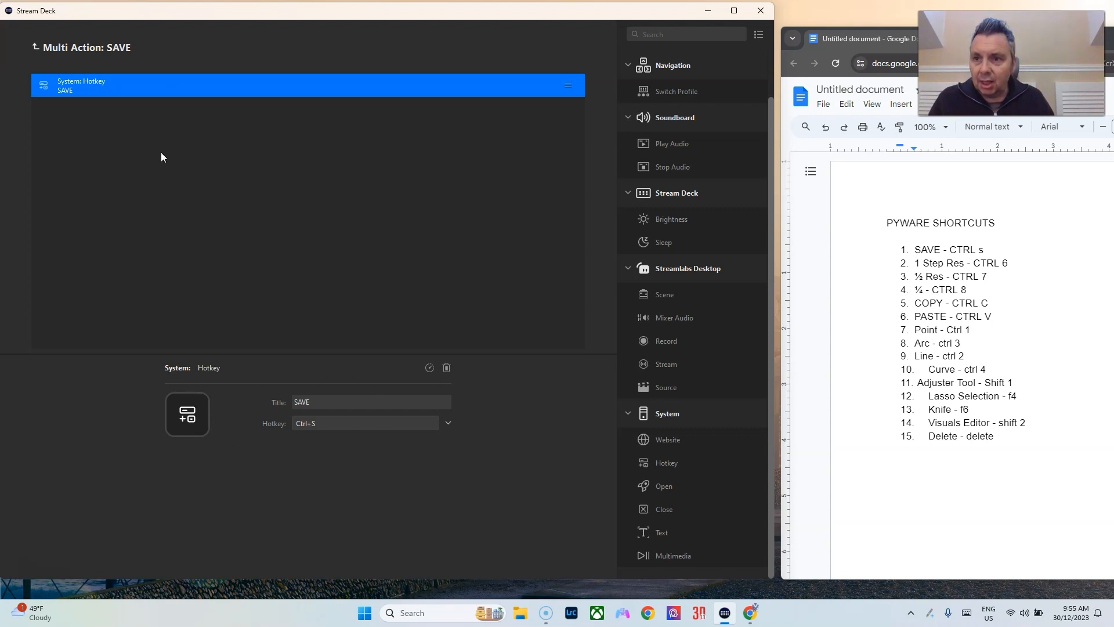
click(37, 47)
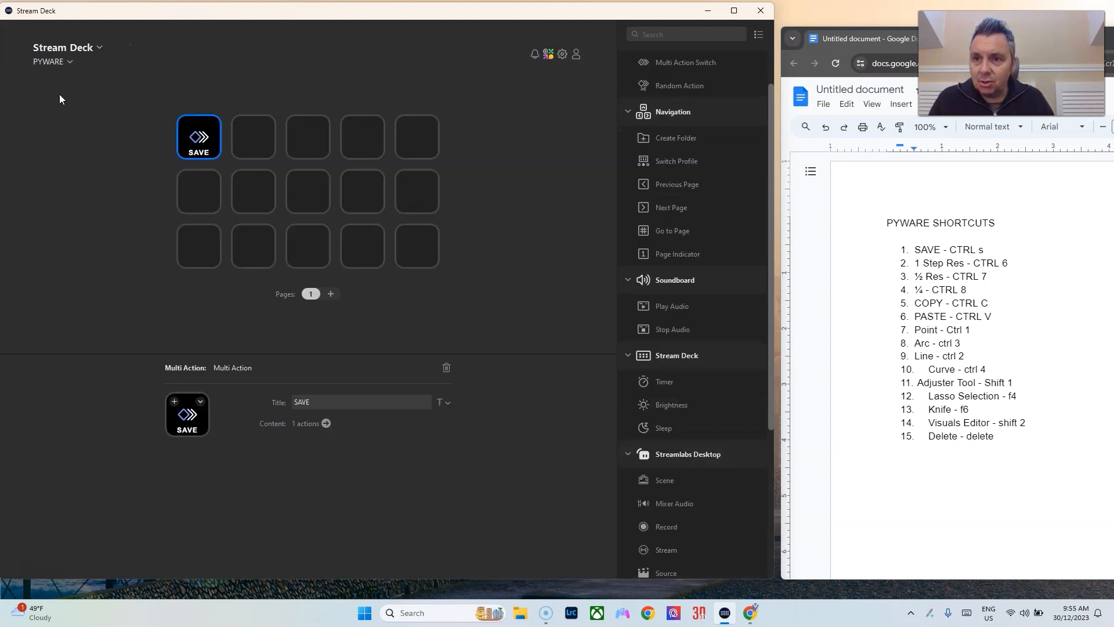
click(200, 401)
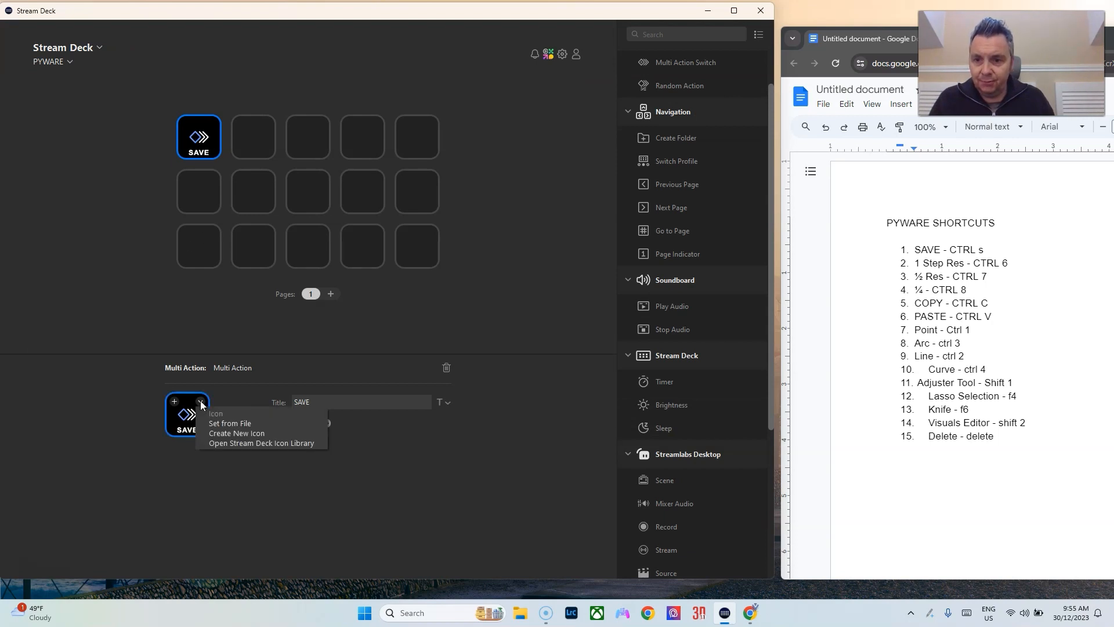
click(237, 422)
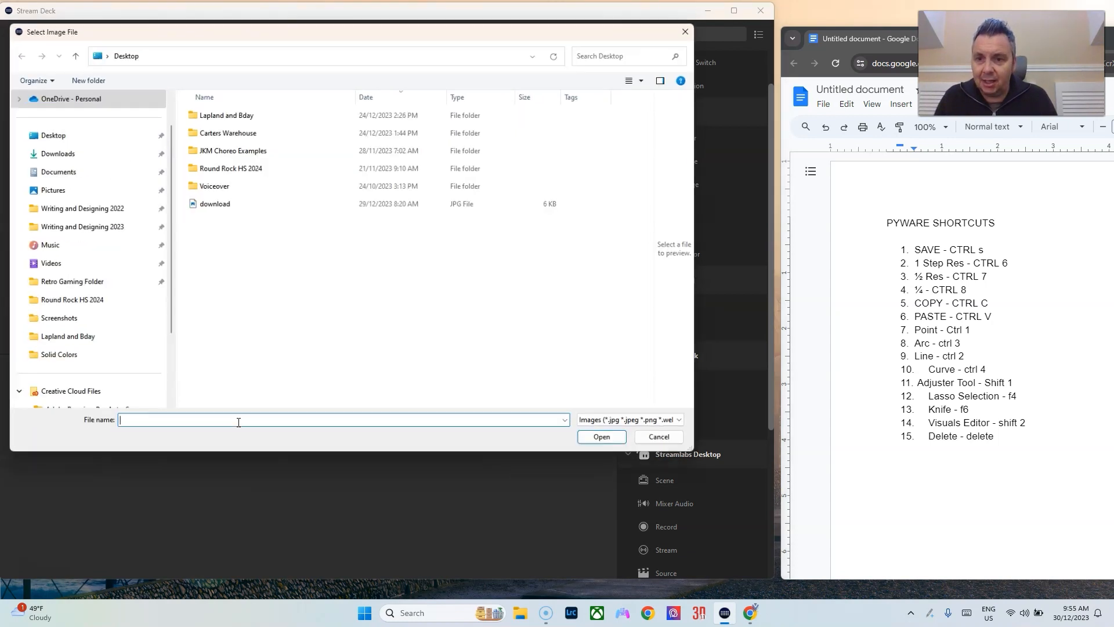
click(213, 204)
click(606, 440)
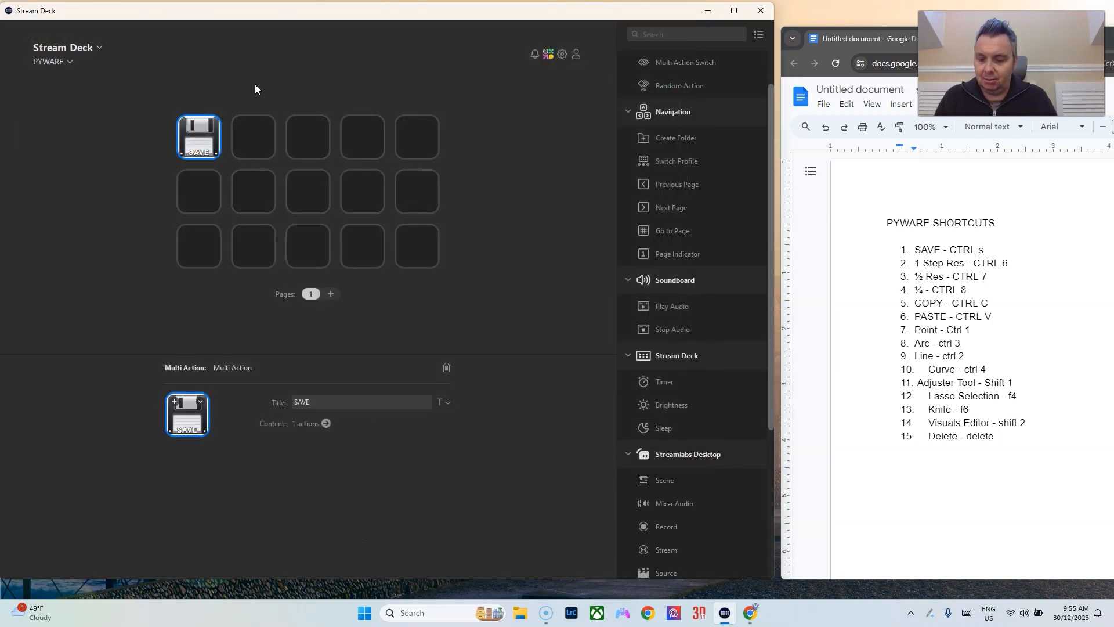
click(274, 78)
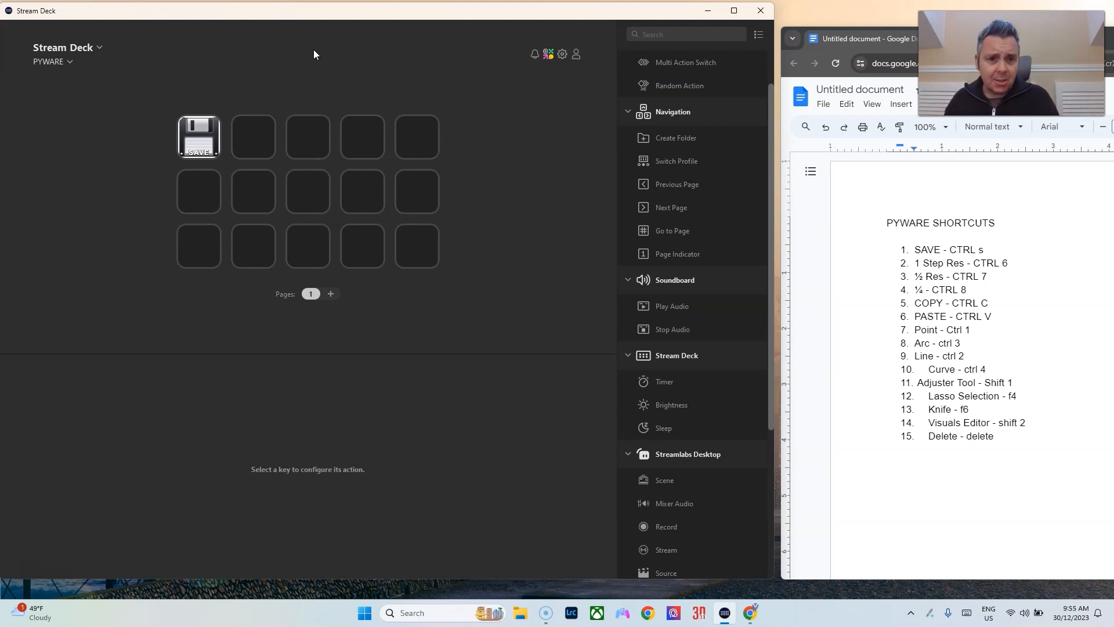
click(930, 263)
click(933, 277)
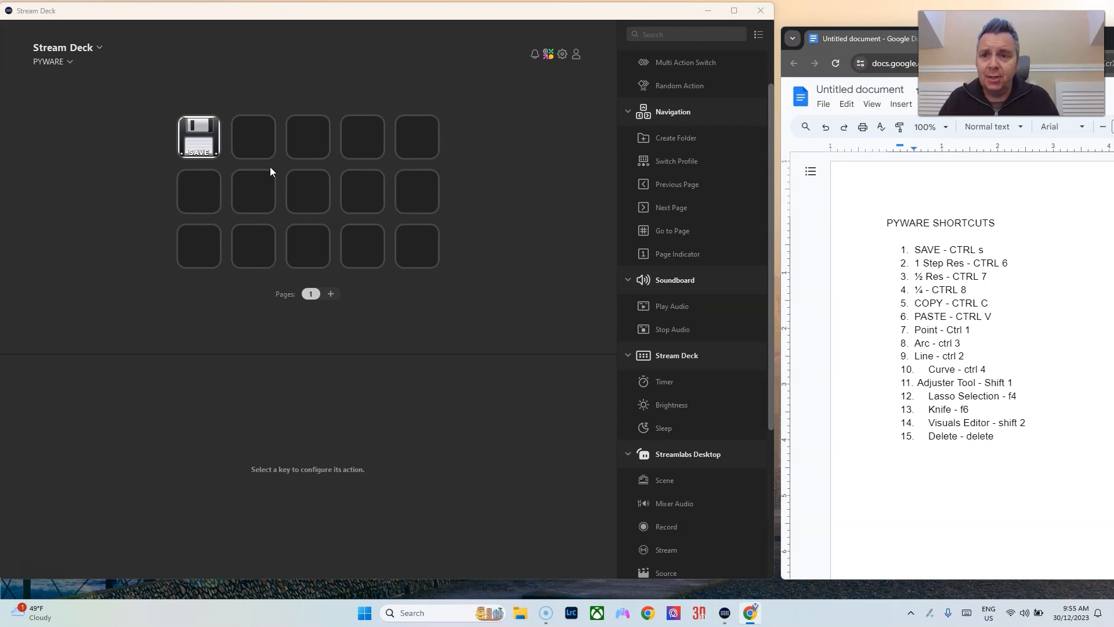
click(261, 150)
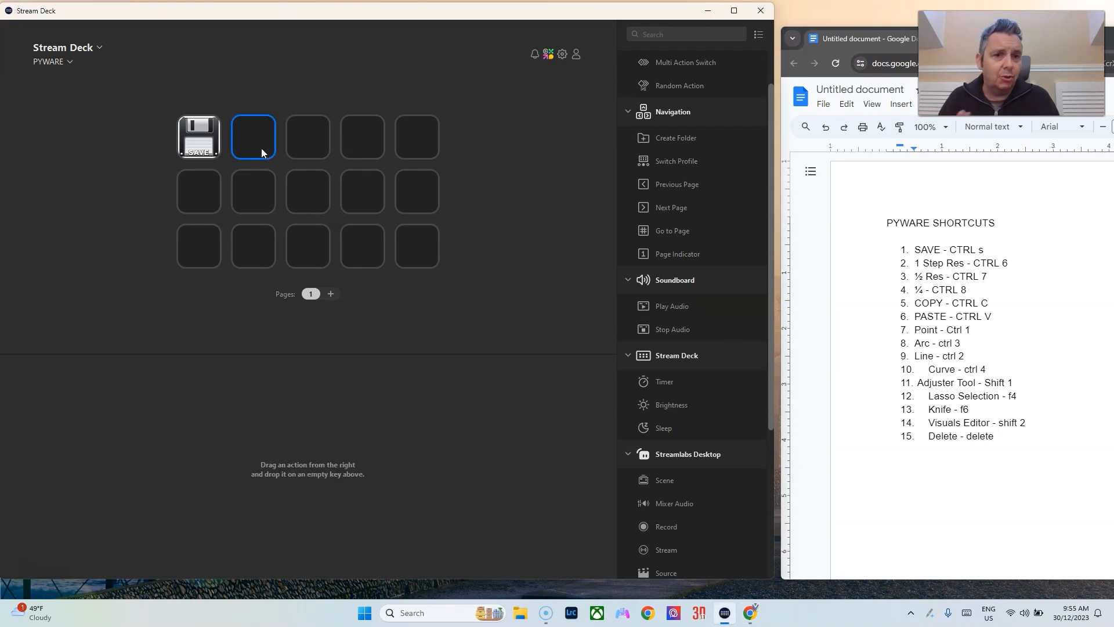
drag(1006, 442, 866, 219)
click(1046, 438)
drag(1047, 438, 846, 227)
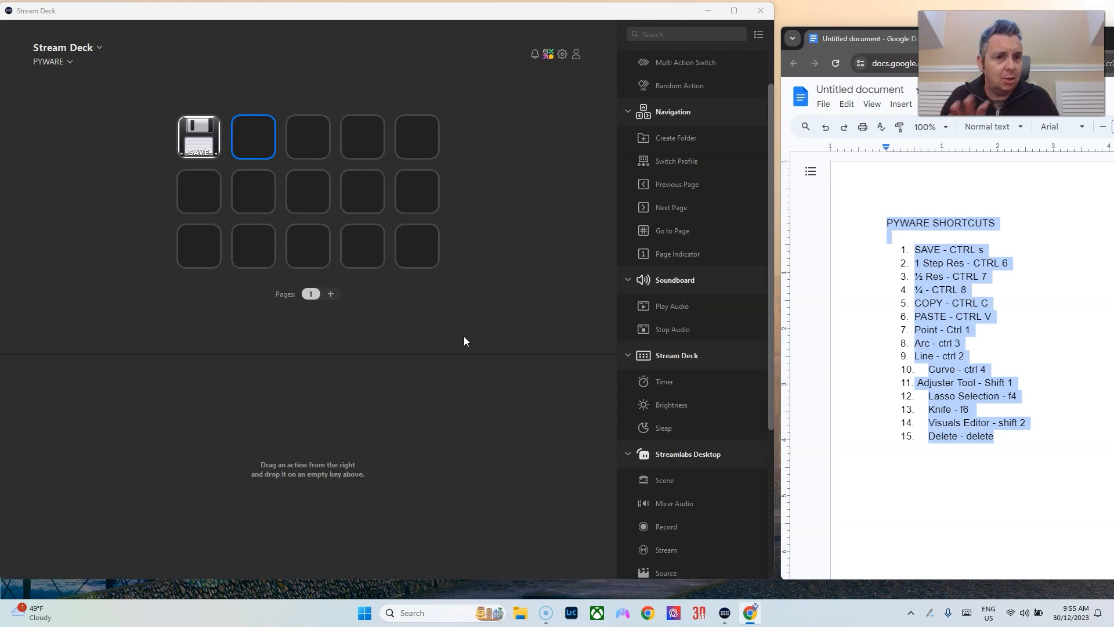
click(481, 208)
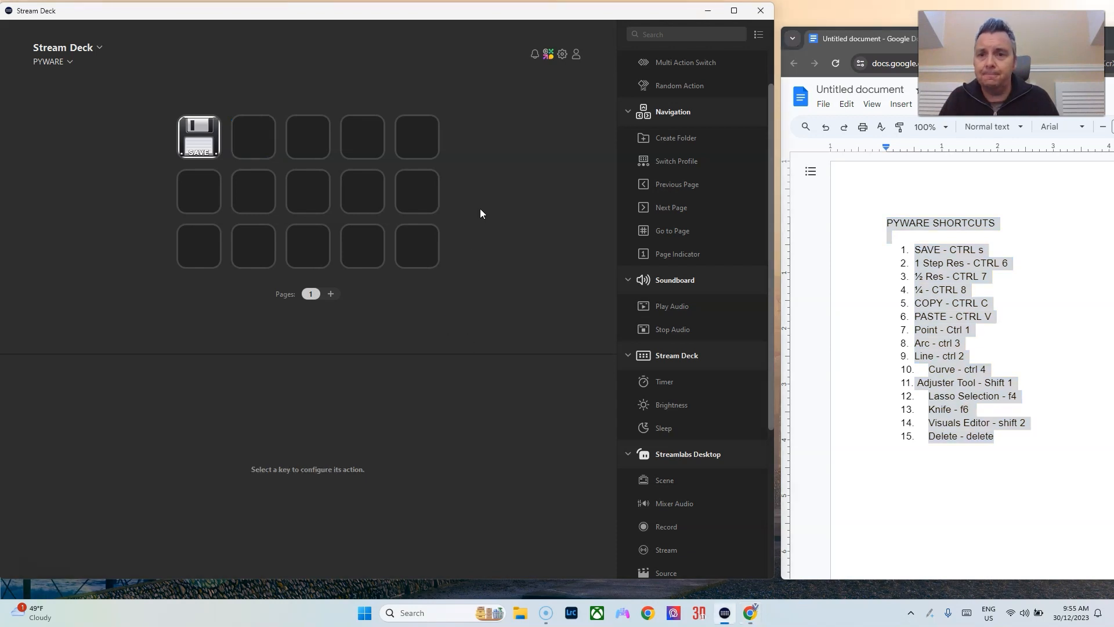
Add a Random Action to the second key and place a Hotkey action titled "1 STEP" in it.
click(256, 139)
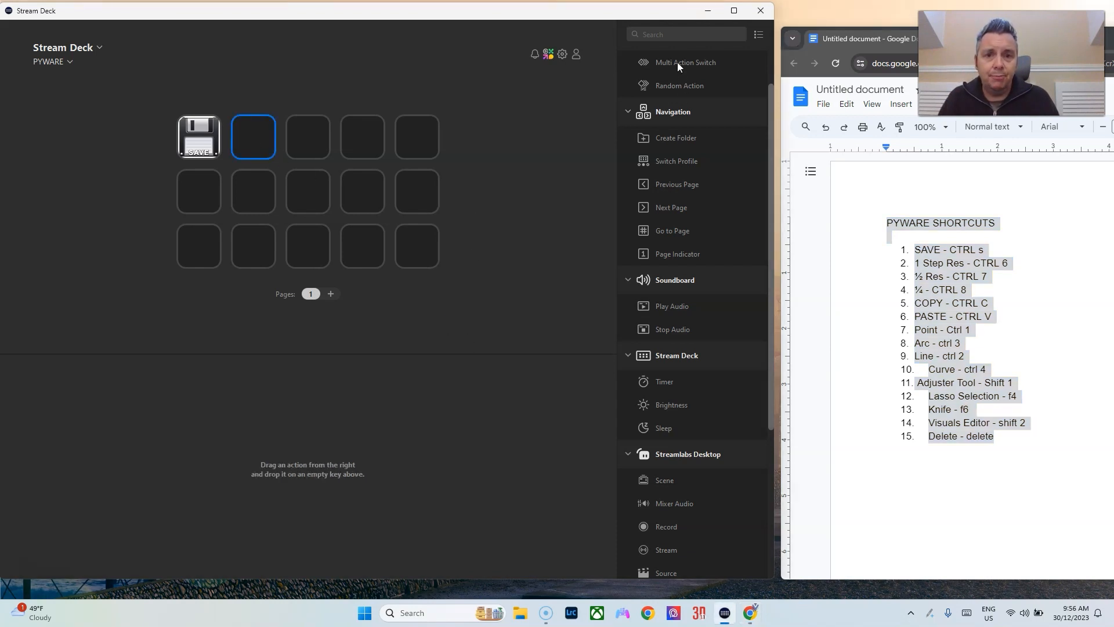
drag(680, 86, 259, 138)
scroll(696, 432, down, 1)
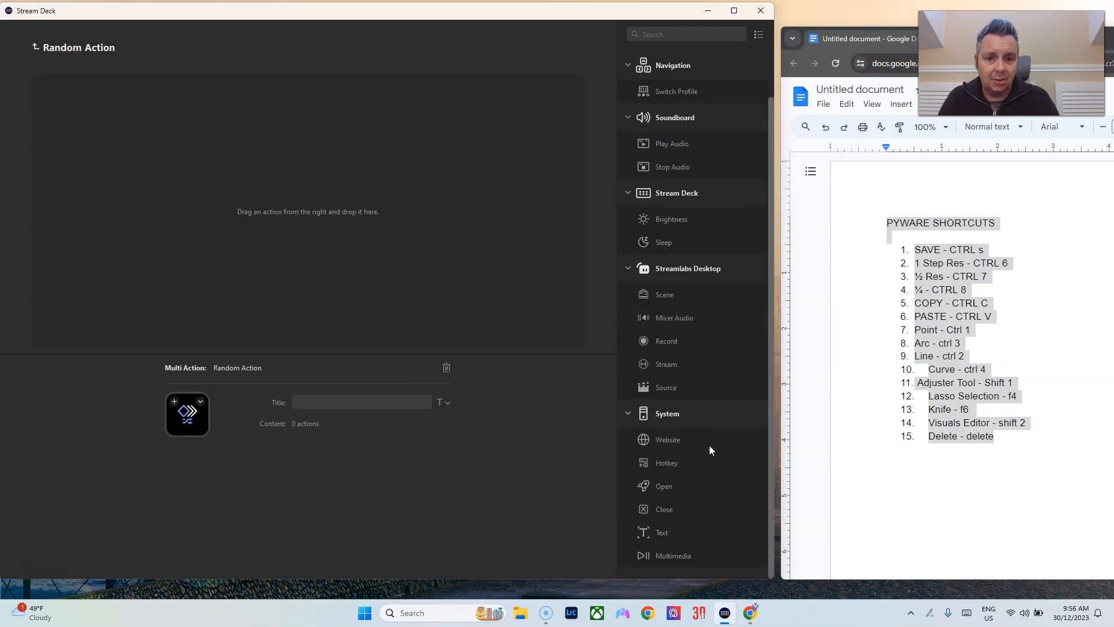
drag(681, 461, 473, 379)
drag(327, 225, 328, 226)
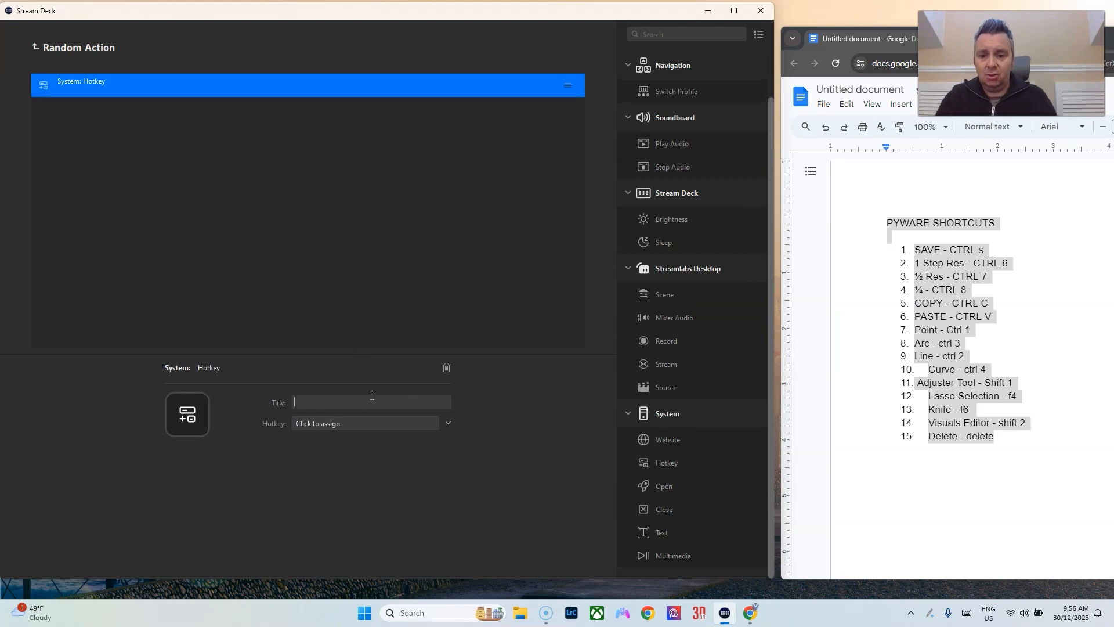
text(STEP)
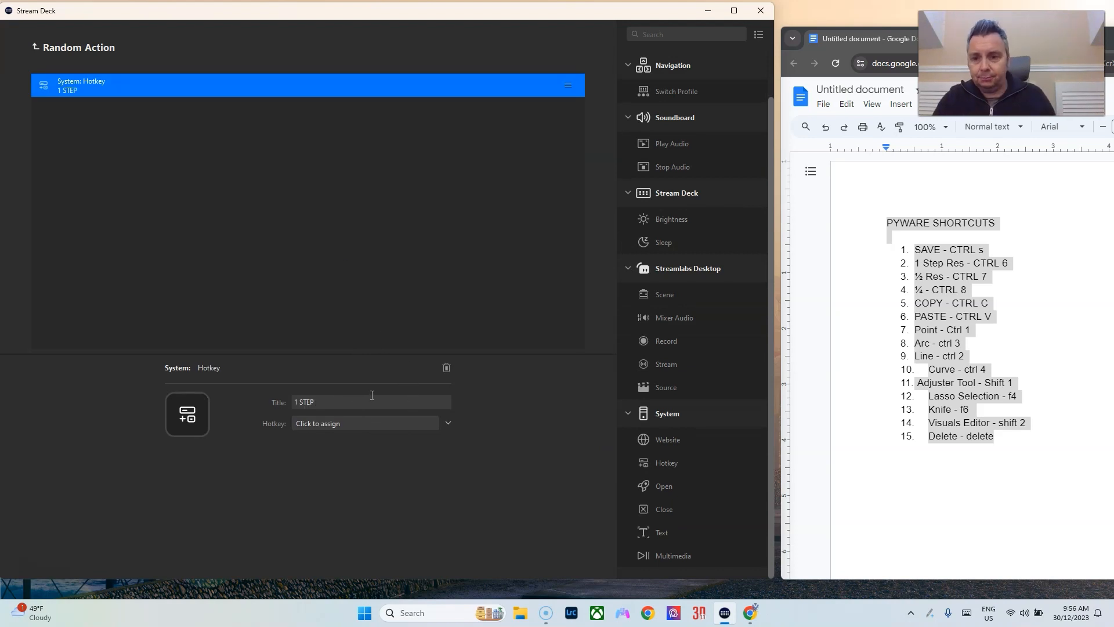
Assign Ctrl+6 to the 1 STEP hotkey, matching the shortcut list, and return to the profile's key grid.
click(393, 425)
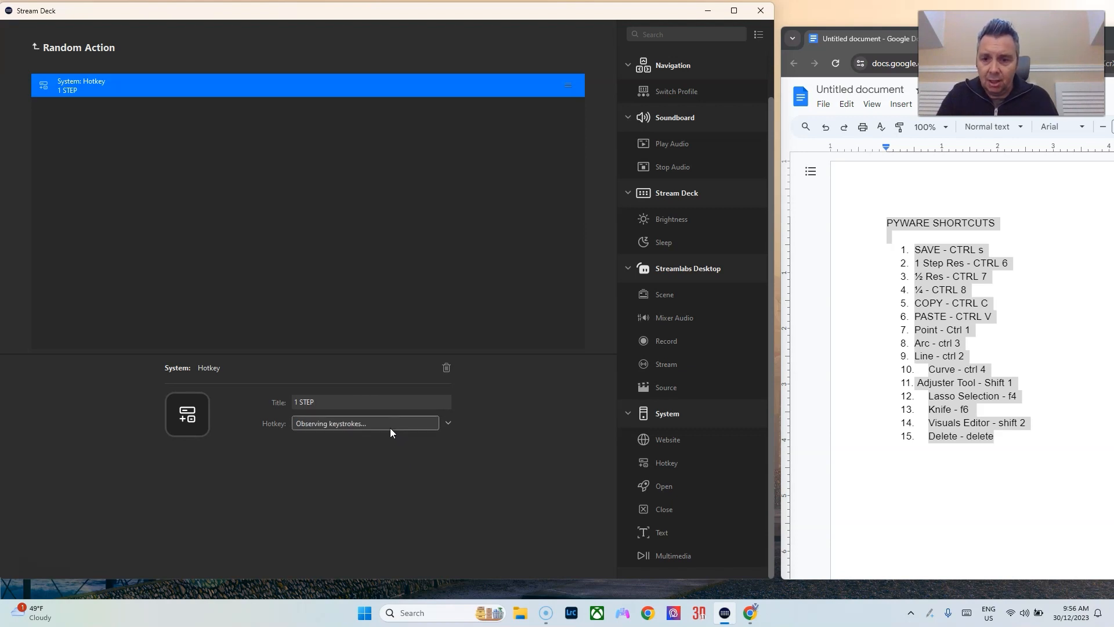
click(1037, 262)
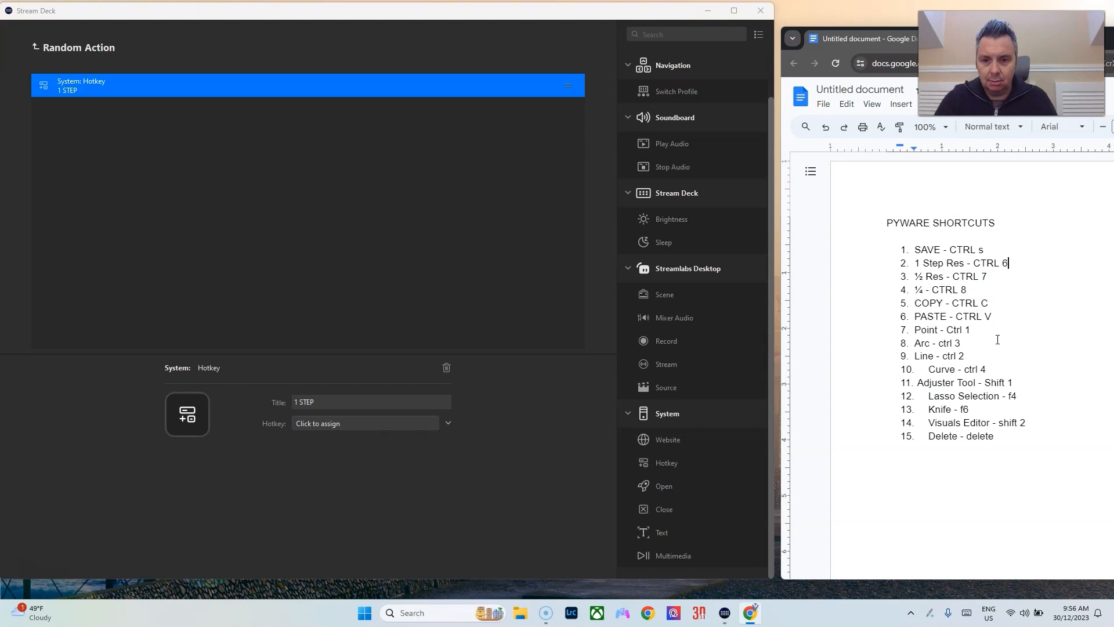
click(334, 424)
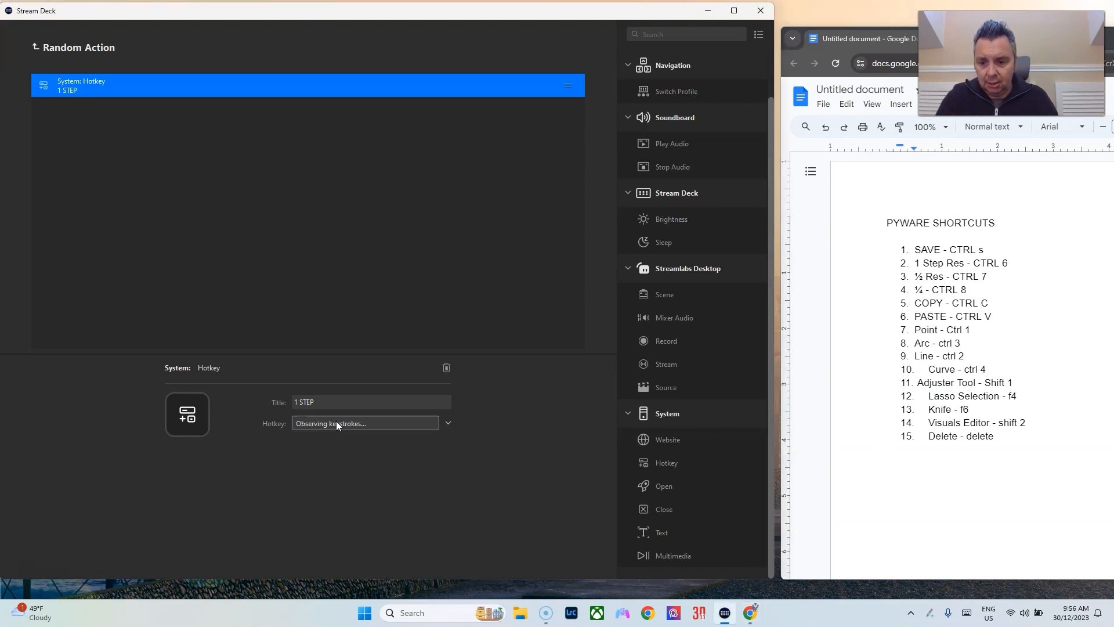
key(ctrl+6)
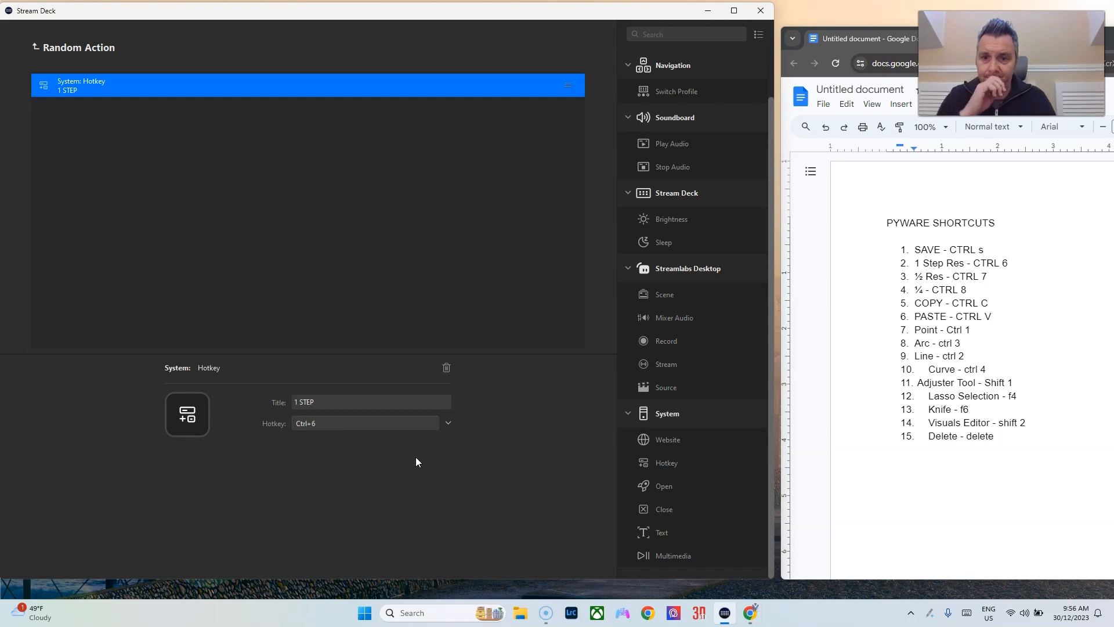
click(36, 46)
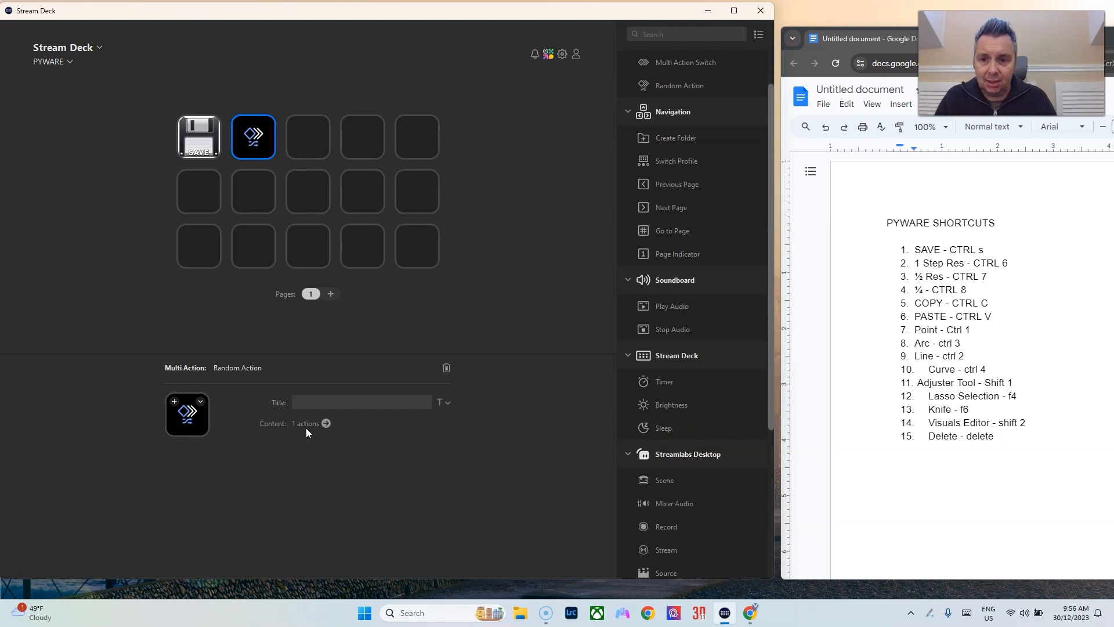
Start choosing an icon file for the second key and browse to C:\Program Files\Pyware 3D v11.3.0\lib\images.
click(200, 402)
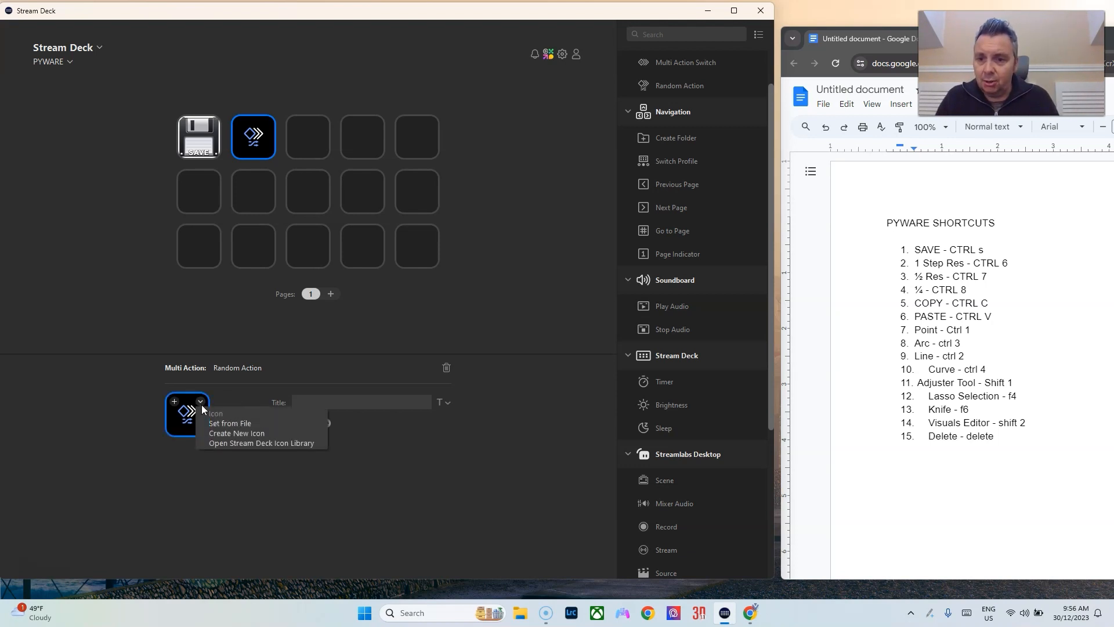
click(220, 425)
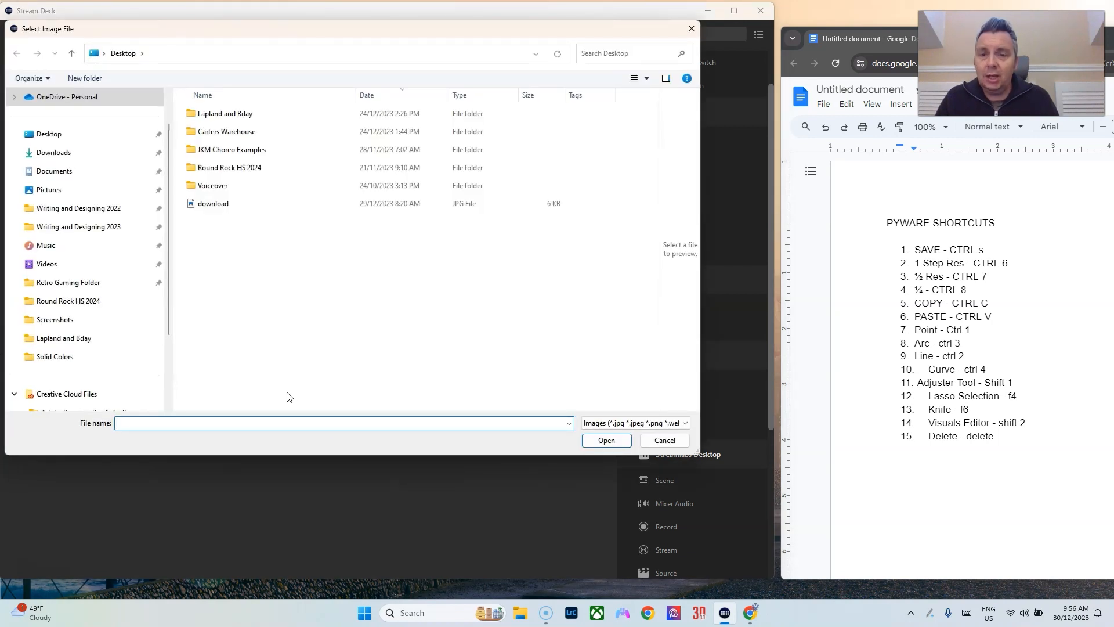
scroll(116, 250, down, 3)
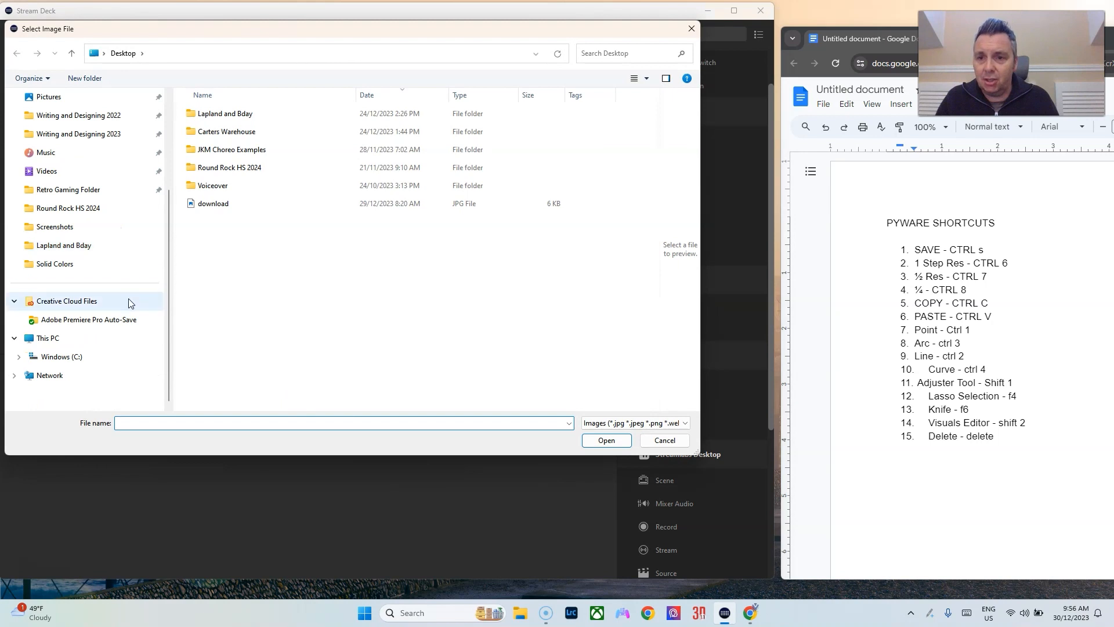
click(70, 359)
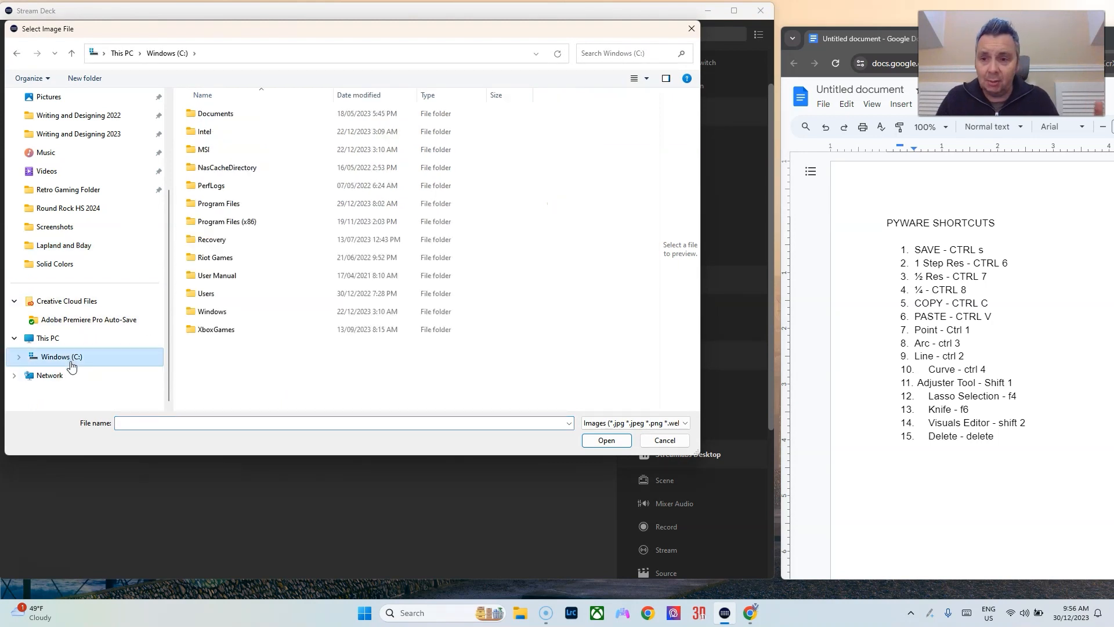
double_click(212, 204)
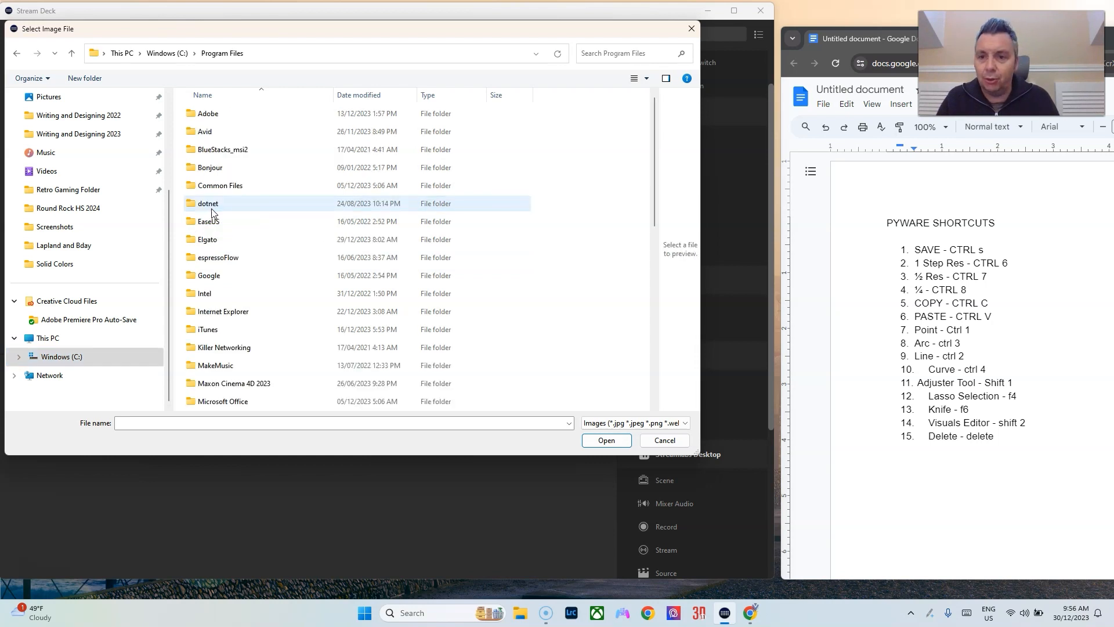
scroll(297, 296, down, 6)
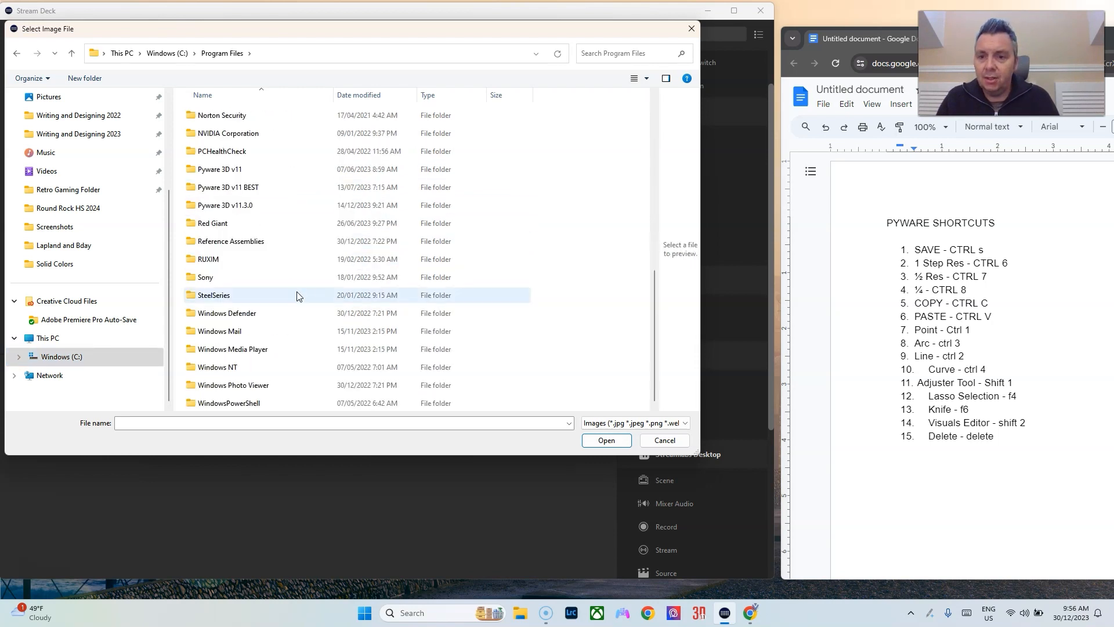
double_click(253, 206)
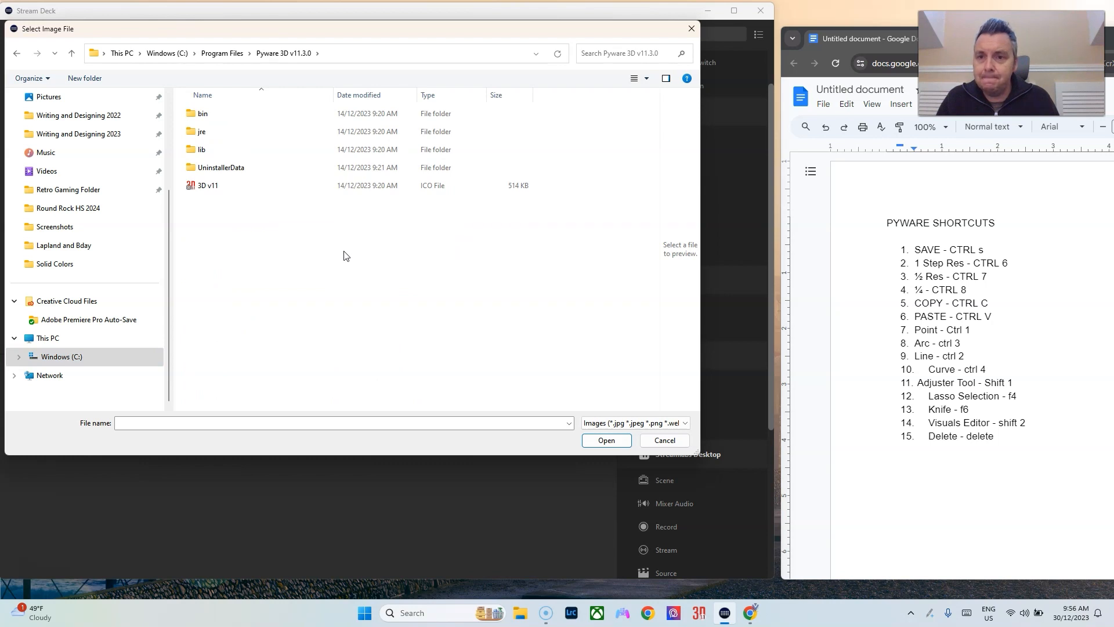
double_click(194, 151)
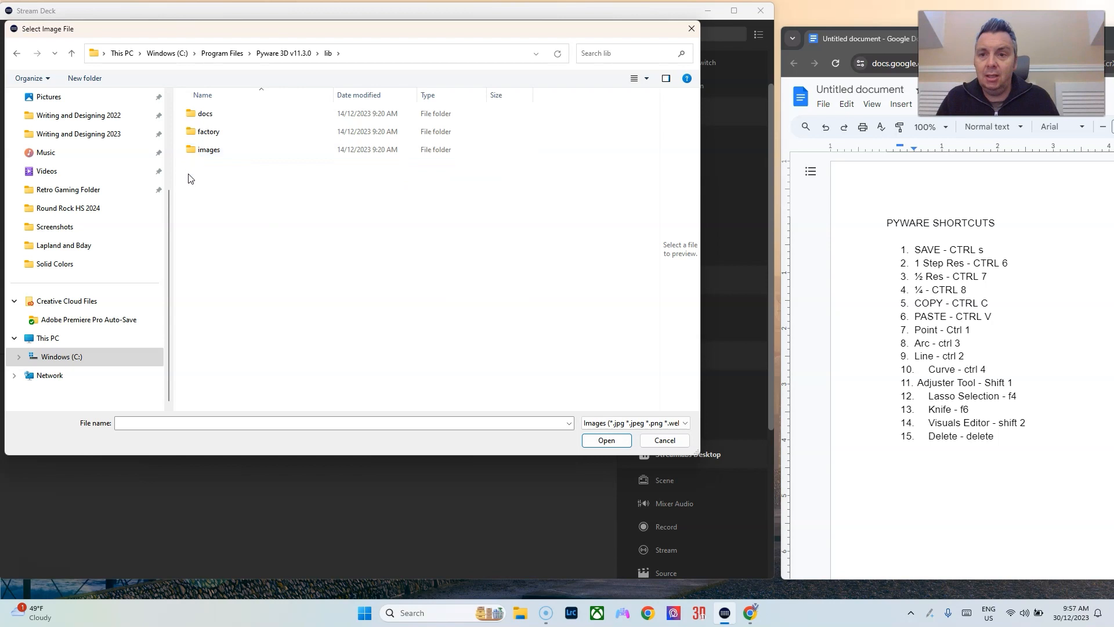
click(190, 151)
double_click(190, 152)
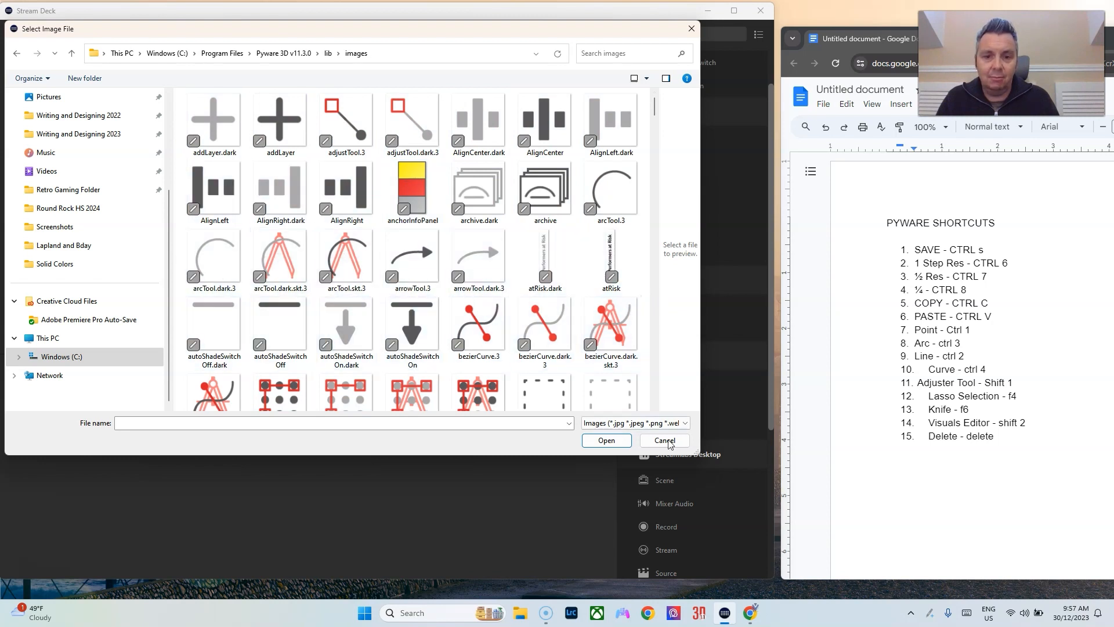
Enlarge the file browser and set the second key's icon to the wholeStep image from the Pyware images folder.
drag(696, 450, 771, 549)
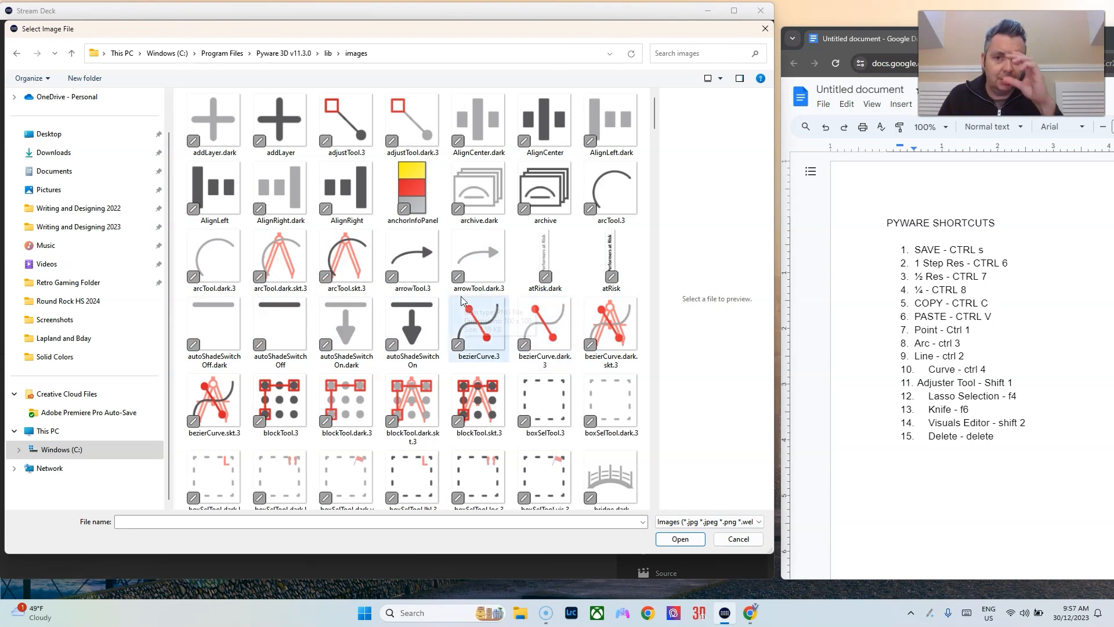
scroll(460, 330, down, 3)
scroll(464, 336, down, 5)
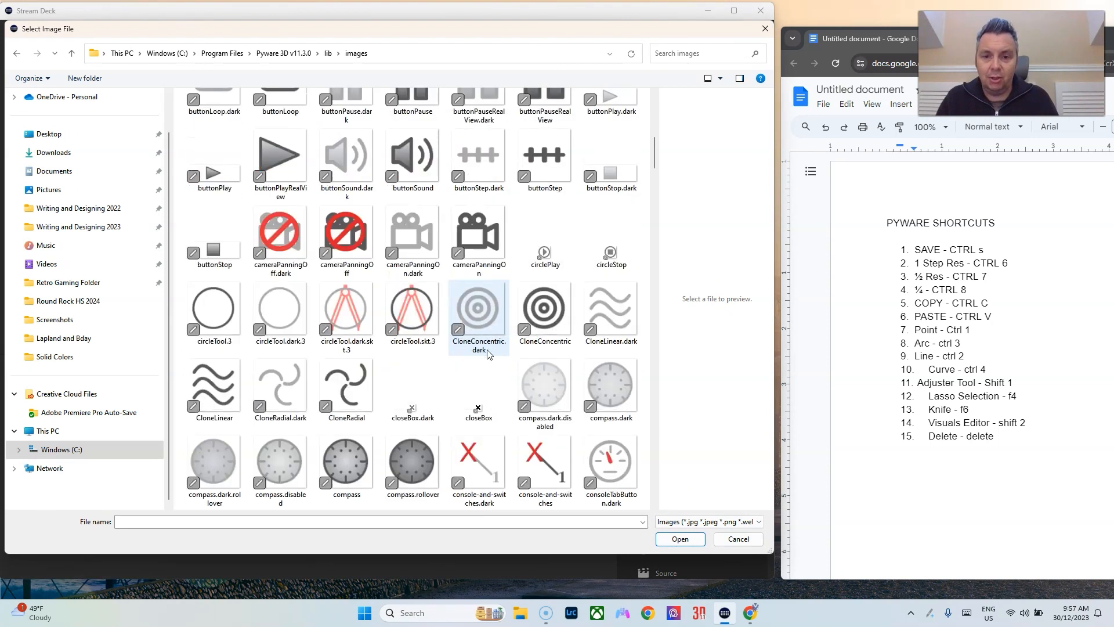
scroll(485, 356, down, 10)
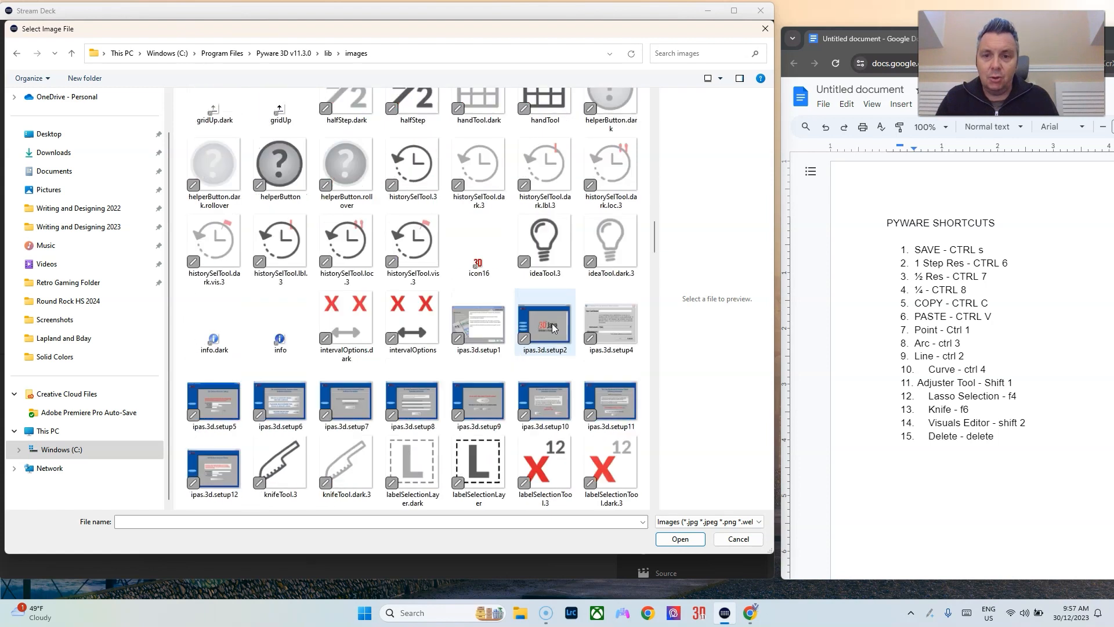
scroll(552, 325, down, 15)
scroll(550, 317, down, 10)
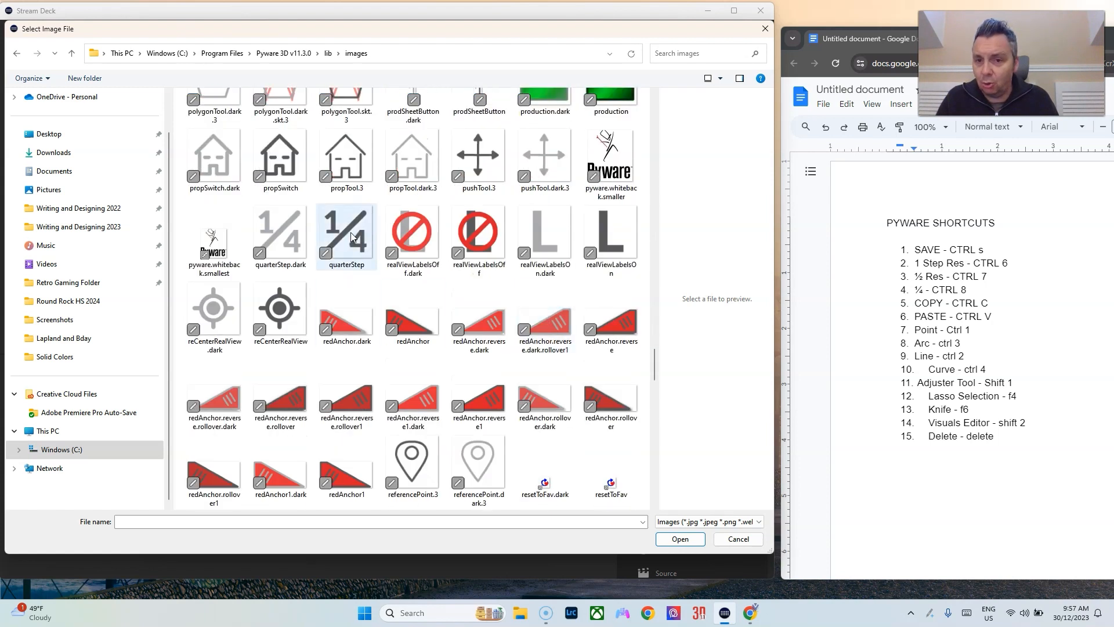
scroll(476, 244, down, 10)
scroll(525, 280, up, 3)
scroll(525, 279, down, 12)
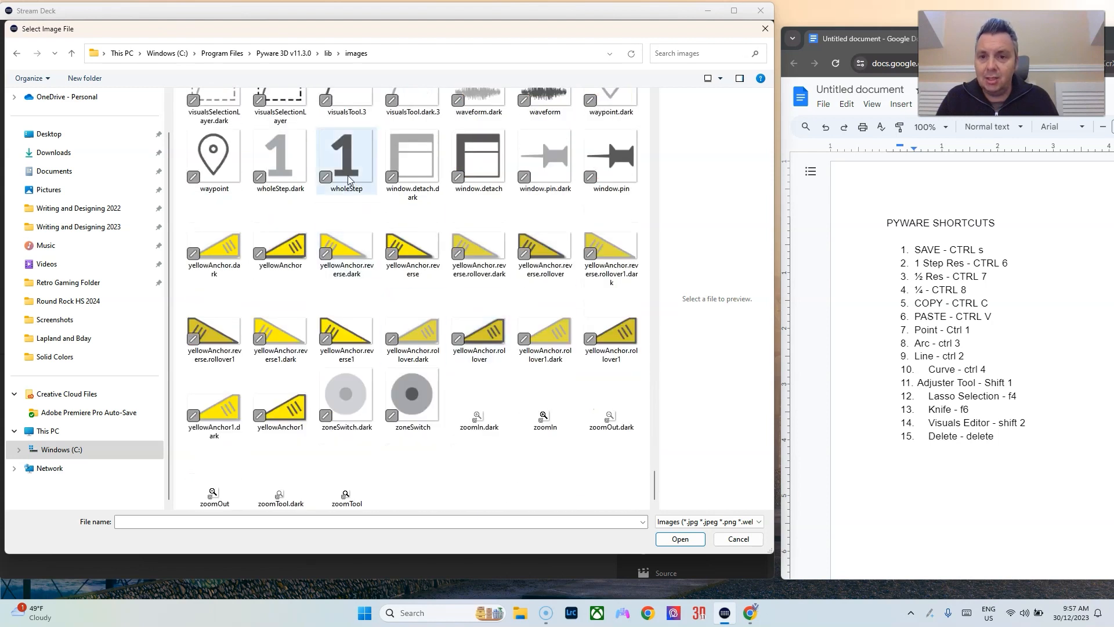
click(348, 180)
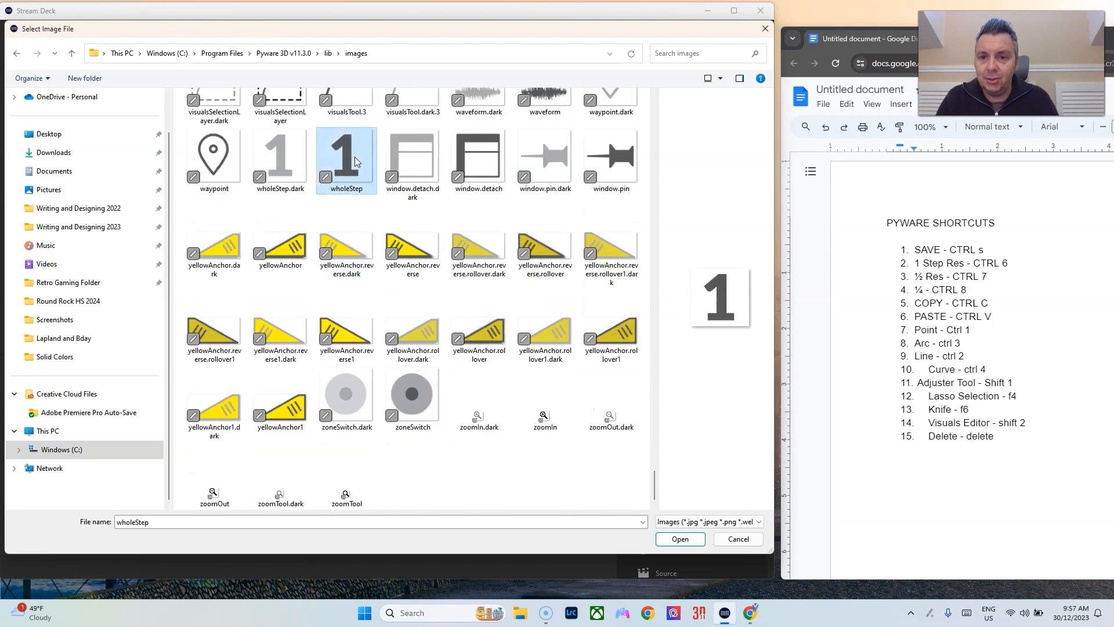
click(679, 539)
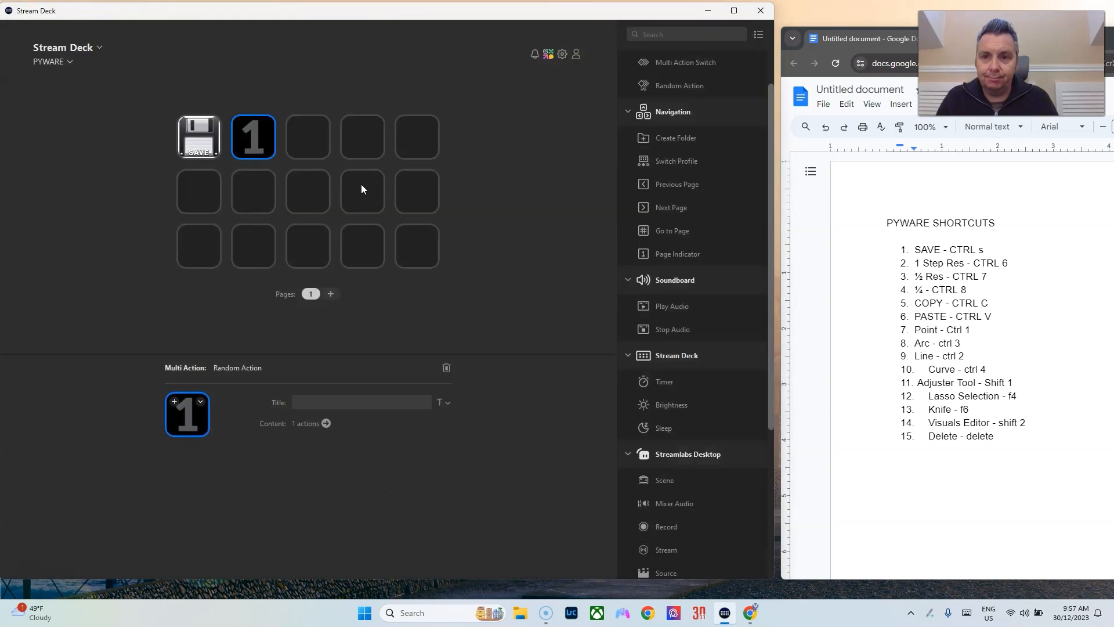
click(294, 140)
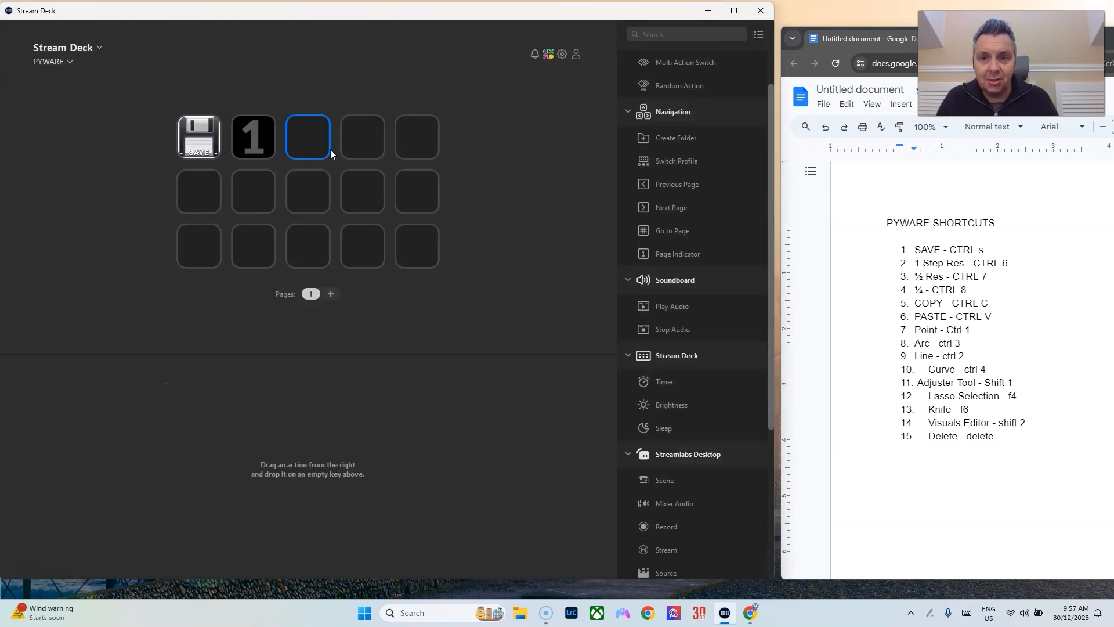
click(245, 144)
click(200, 145)
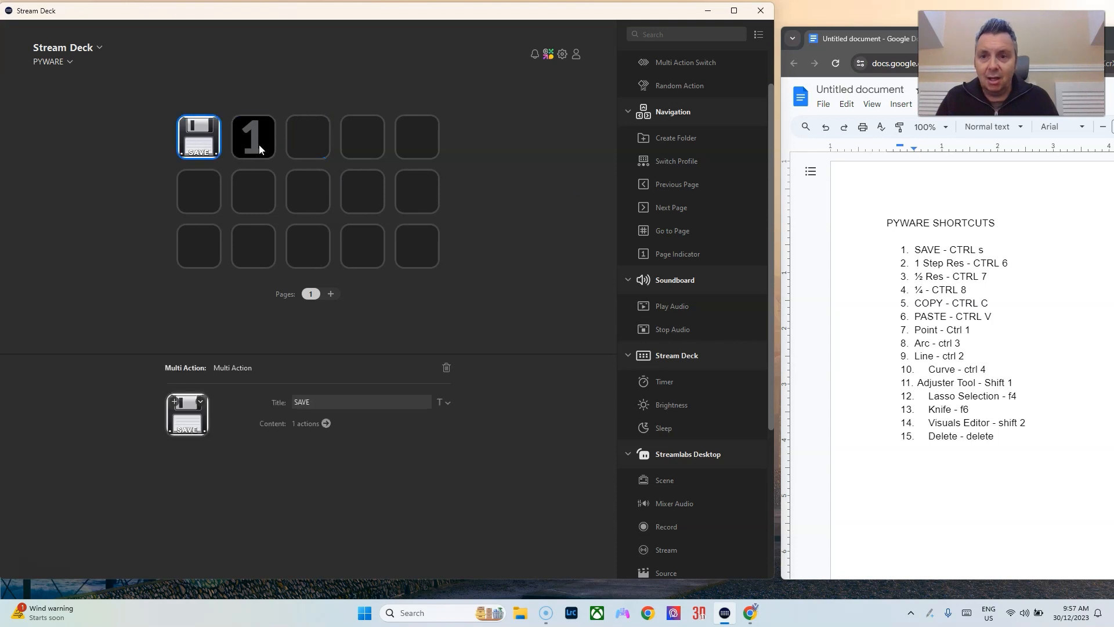
click(308, 145)
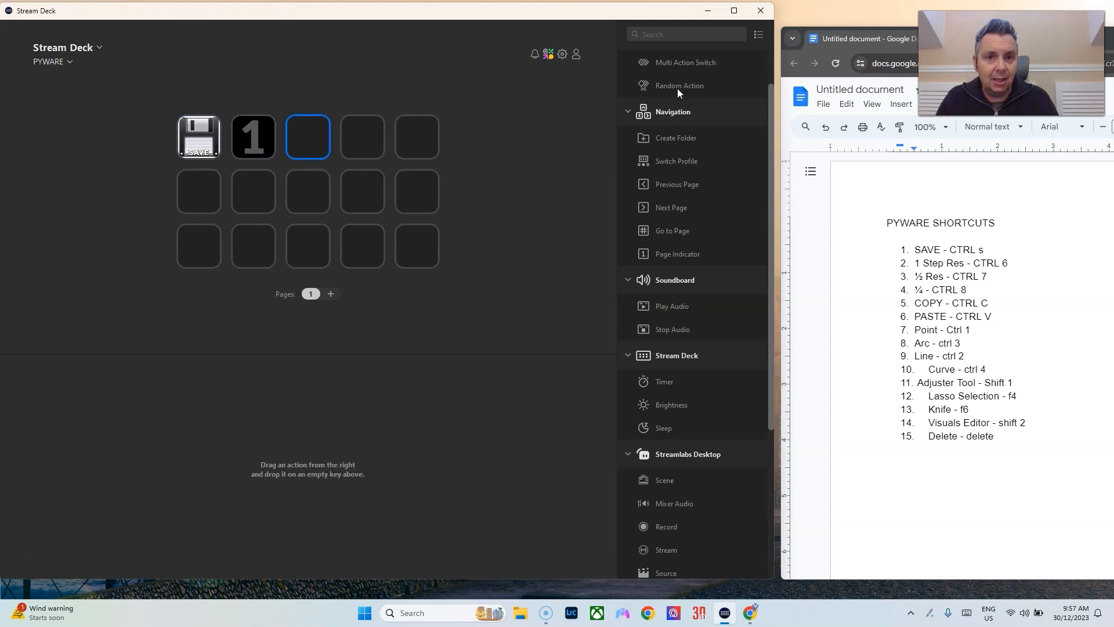
mouse_move(210, 142)
mouse_down()
mouse_move(261, 142)
mouse_move(231, 144)
mouse_move(213, 160)
mouse_up()
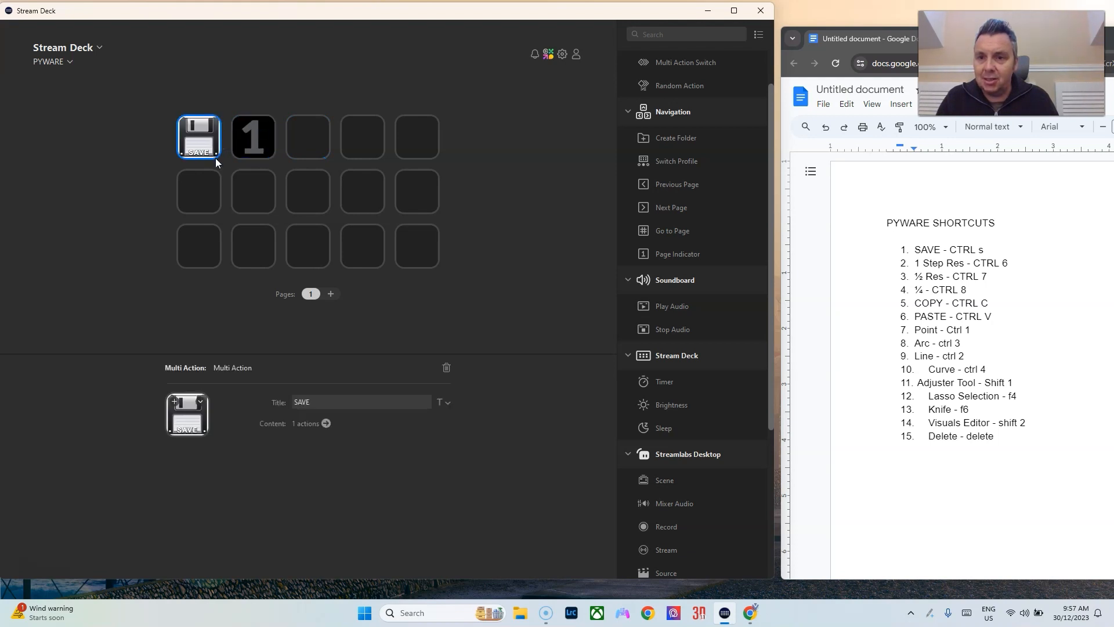
Add a Random Action to the third key and place a Hotkey action titled "1/2 STEP" in it.
click(309, 140)
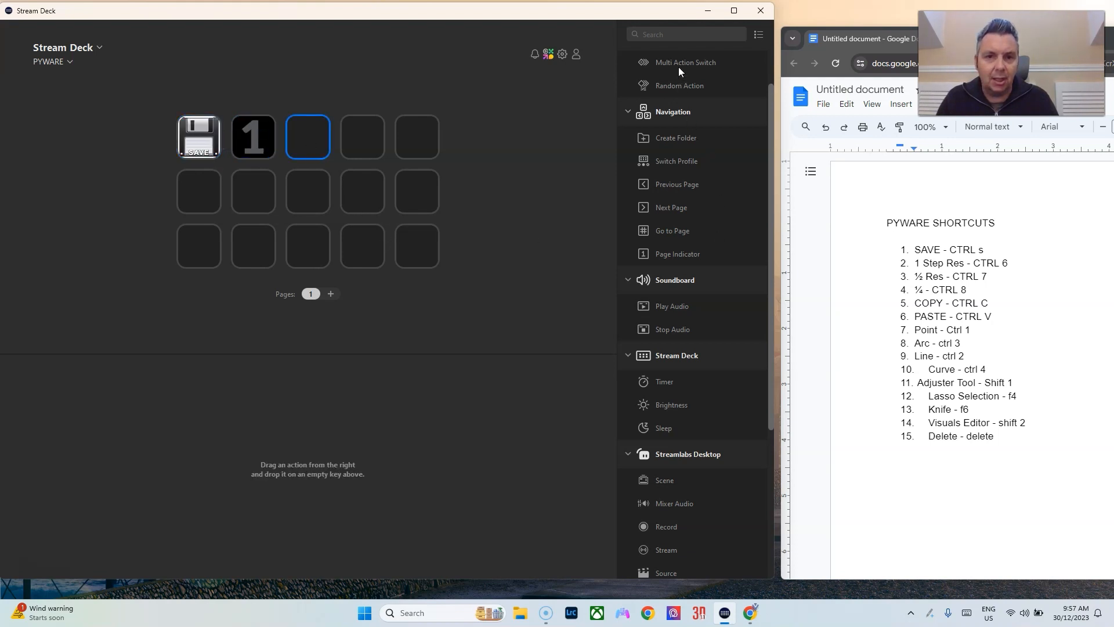
drag(670, 85, 308, 138)
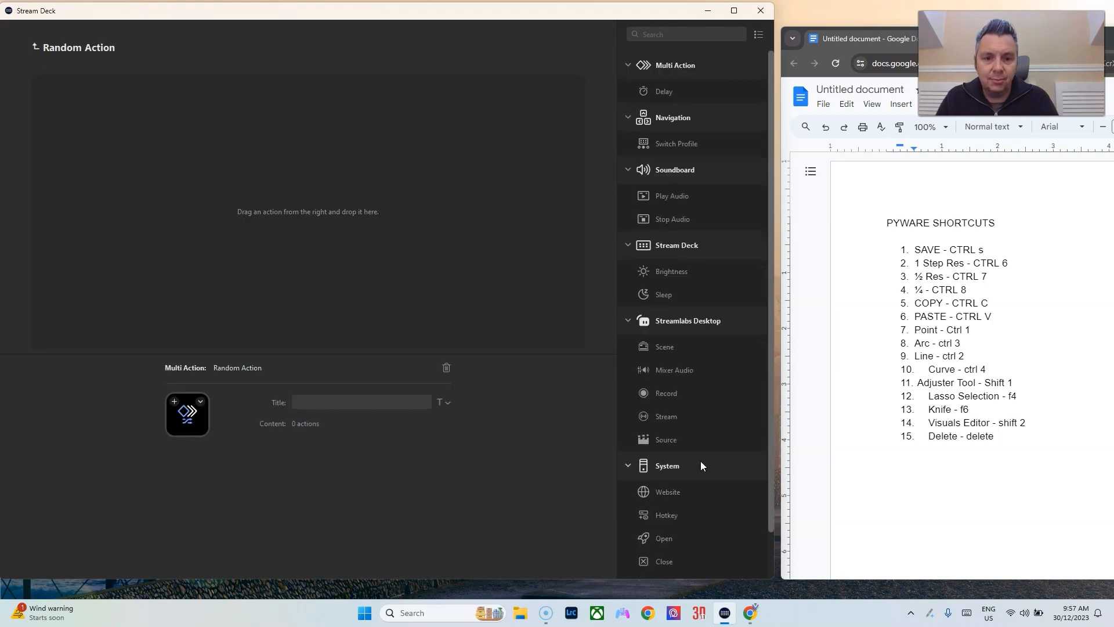
drag(678, 516, 325, 243)
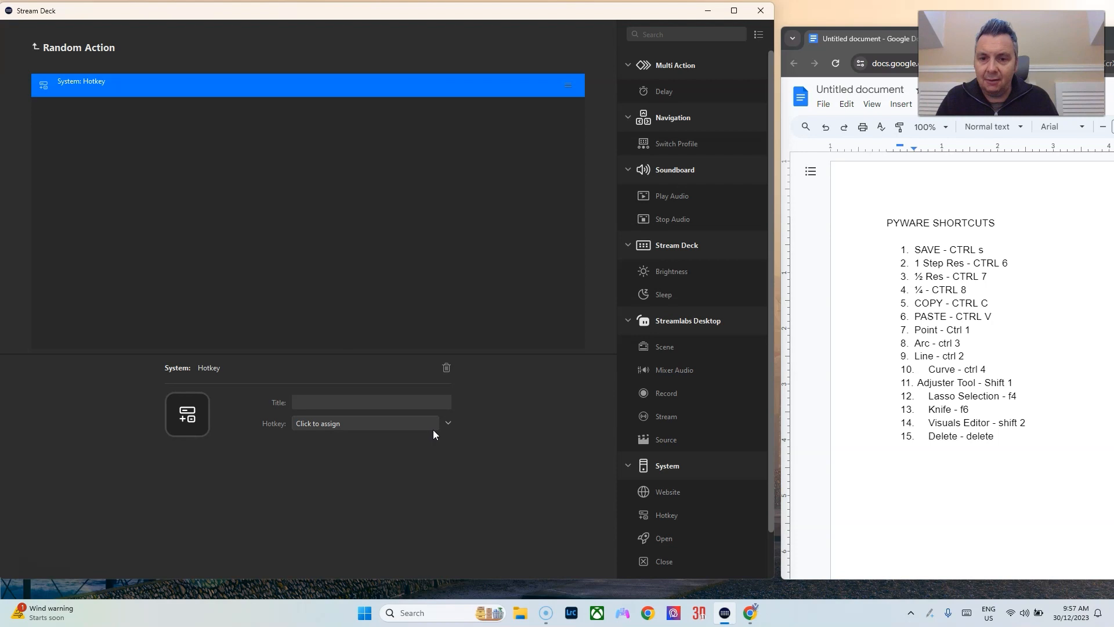
click(372, 396)
text(1/2 St)
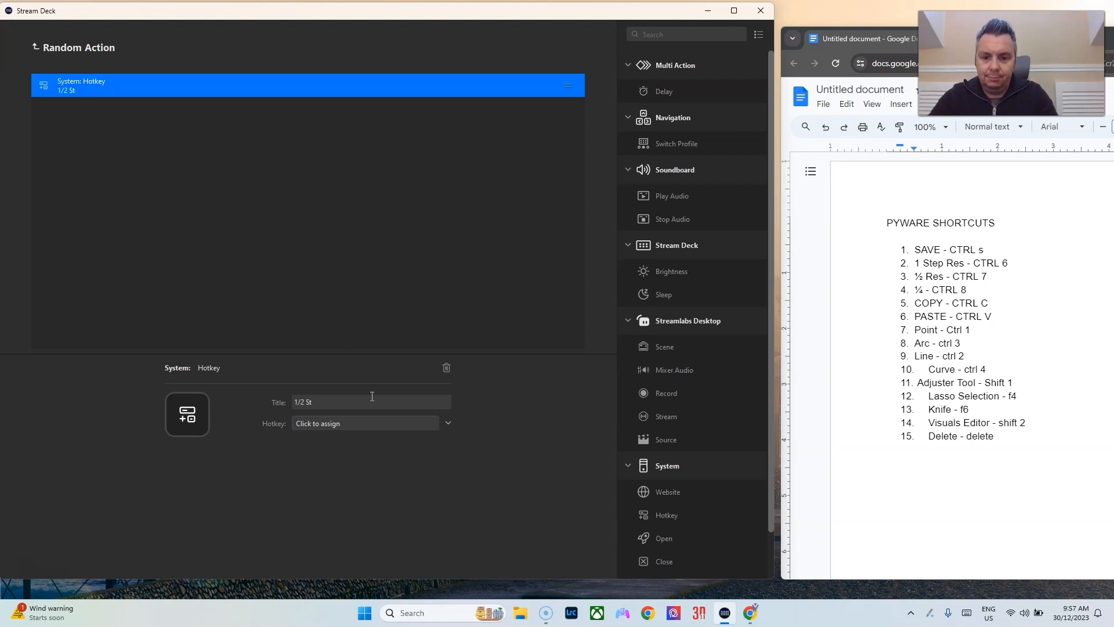
text(TEP)
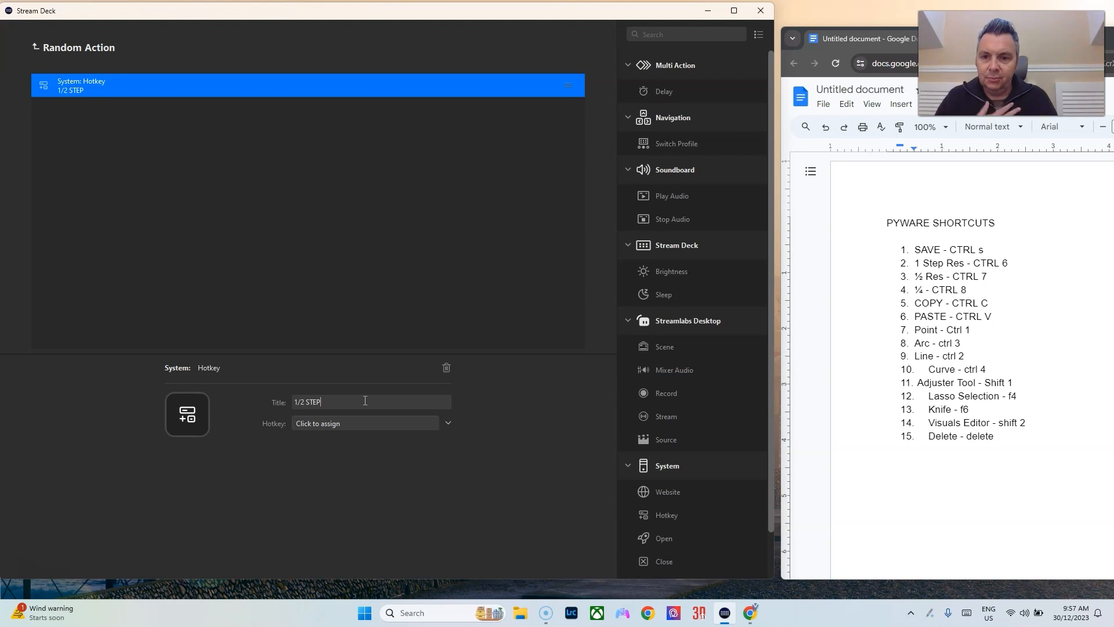
Assign Ctrl+7 to the 1/2 STEP hotkey, matching the shortcut list, and return to the profile's key grid.
click(381, 427)
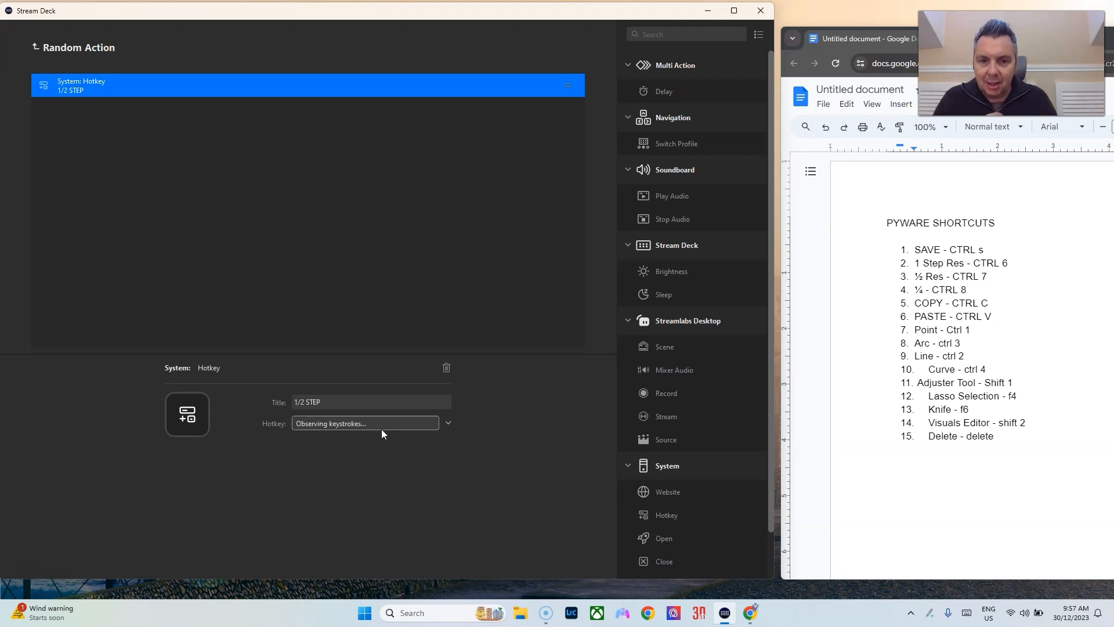
key(ctrl+7)
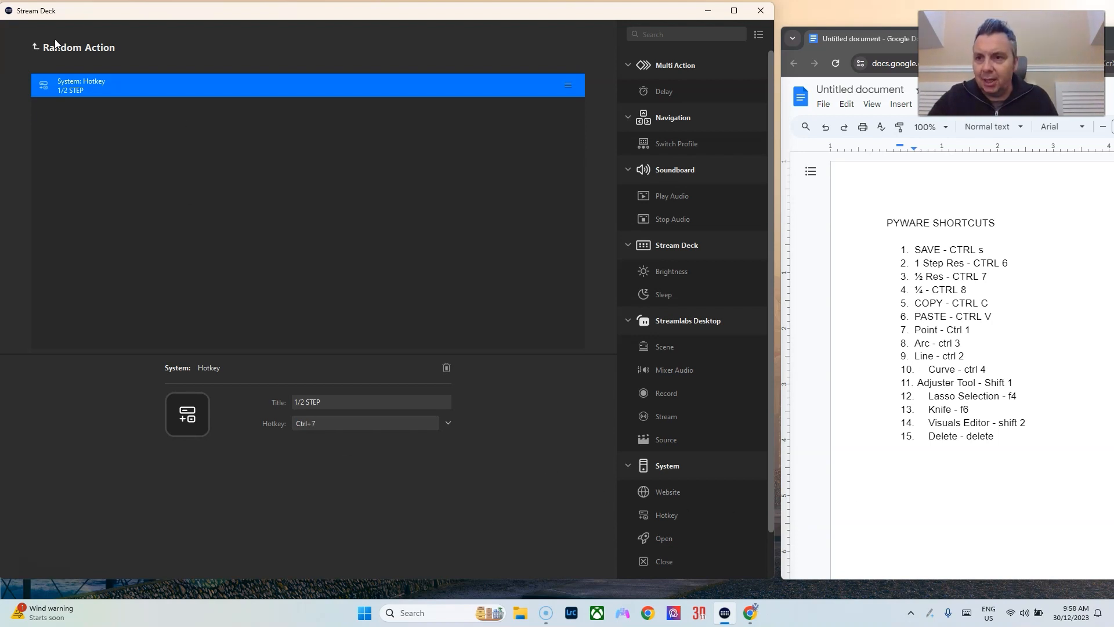
click(37, 47)
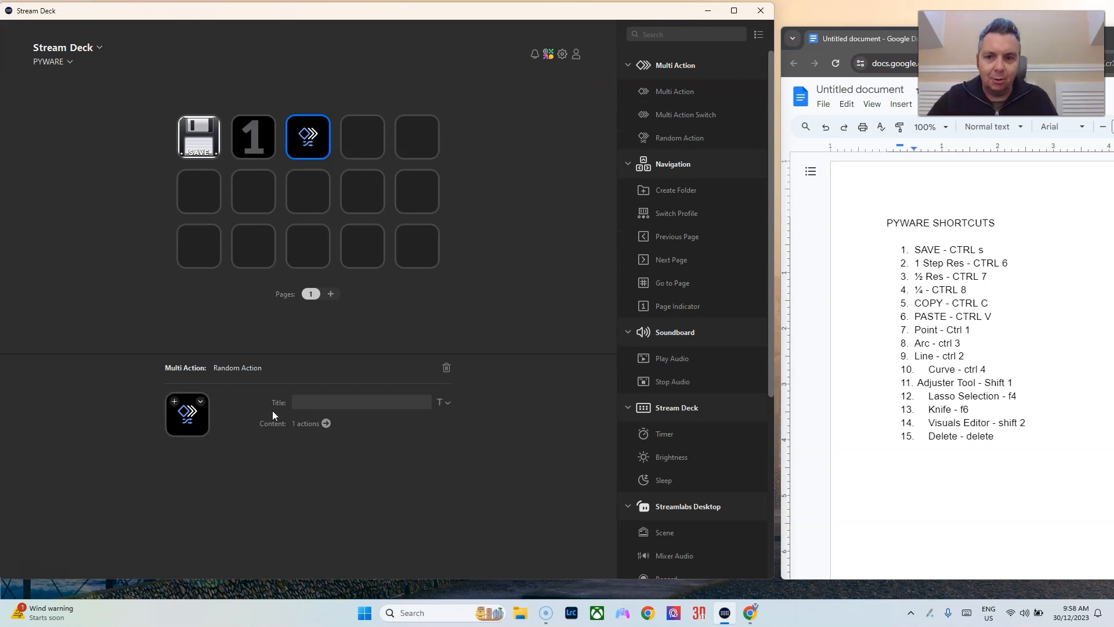
Set the third key's icon to the halfStep image from the Pyware images folder.
click(203, 408)
click(221, 429)
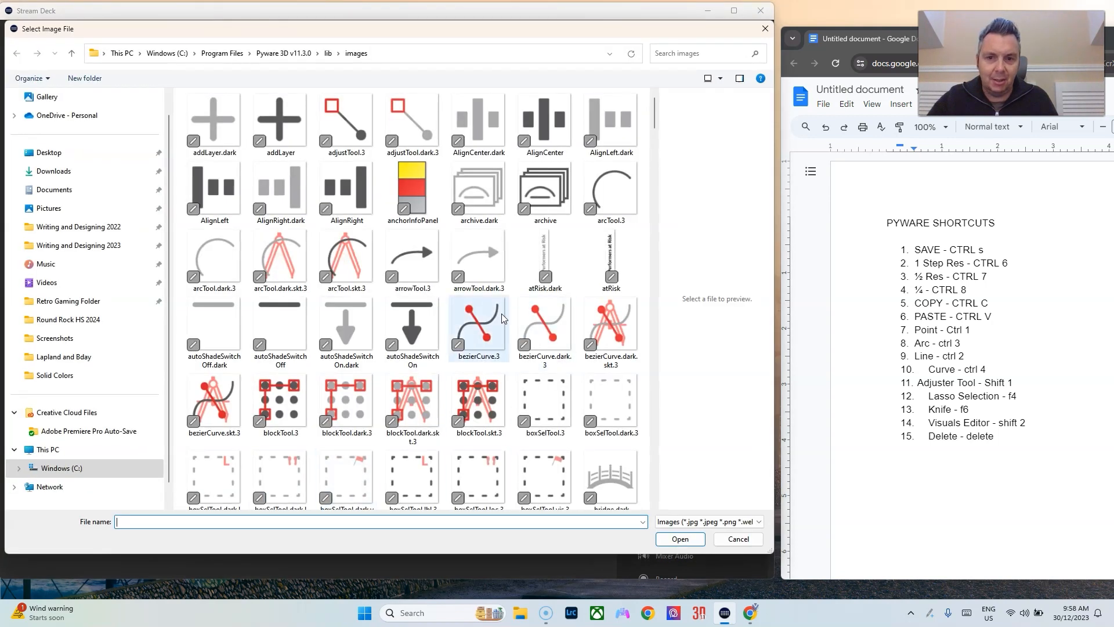
scroll(500, 317, down, 10)
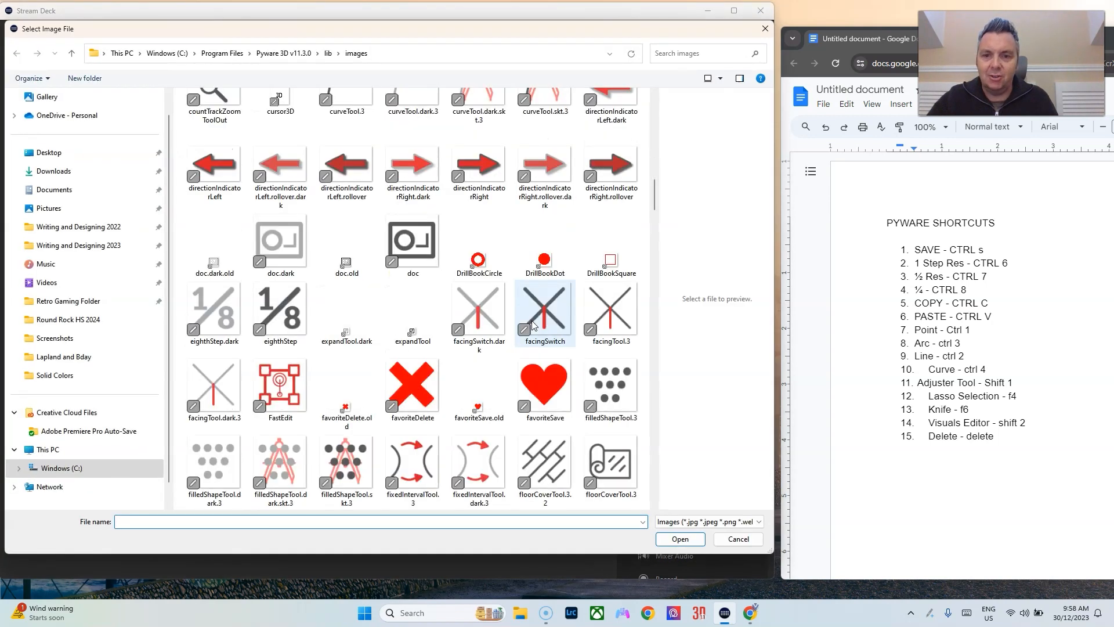
scroll(534, 325, down, 5)
scroll(522, 334, up, 6)
click(412, 342)
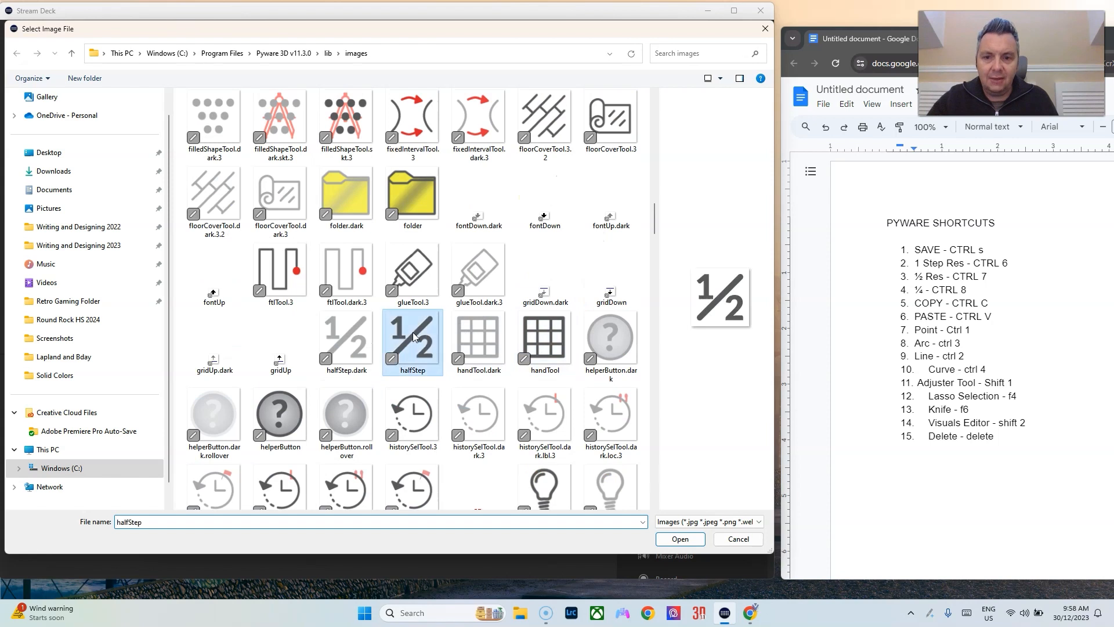
click(749, 538)
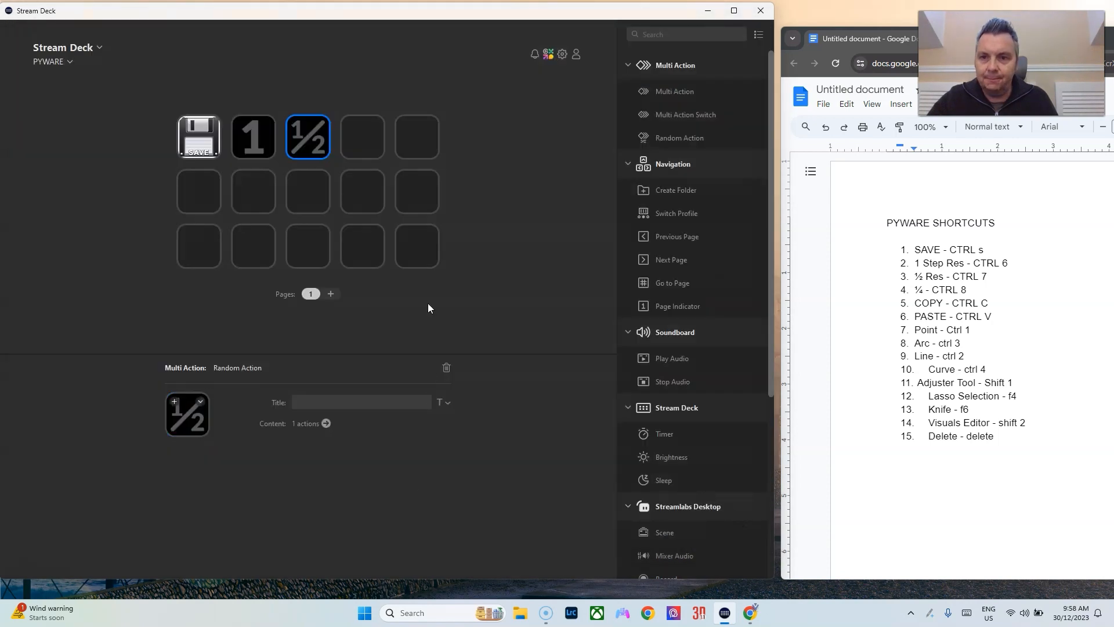
Add a Random Action to the fourth key and place a Hotkey action titled "1/4 STEP" in it.
click(370, 147)
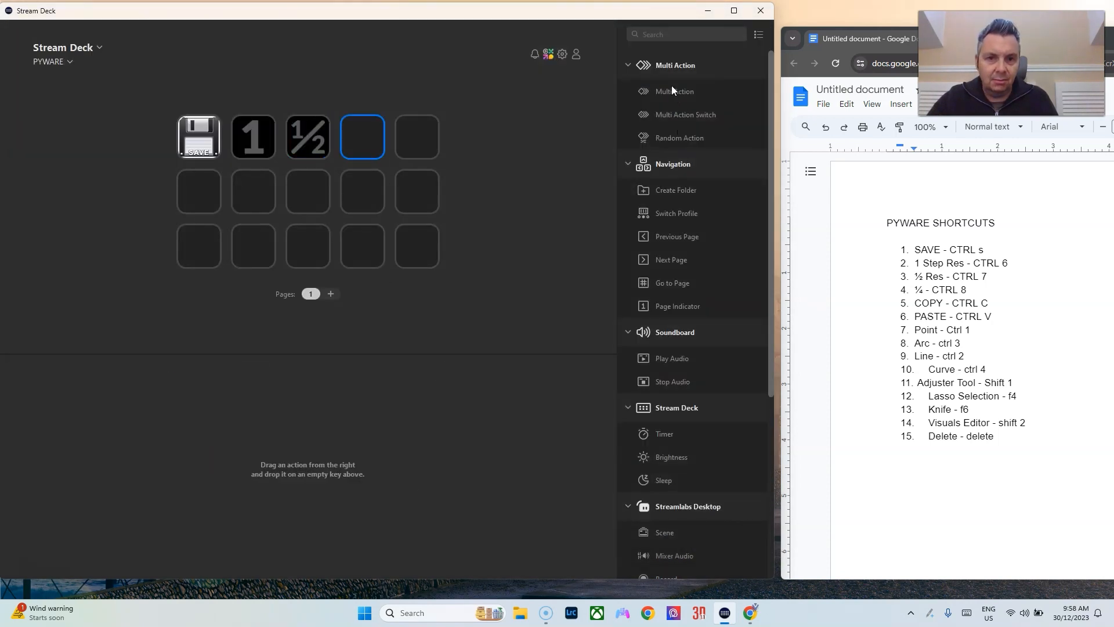
drag(671, 136, 362, 144)
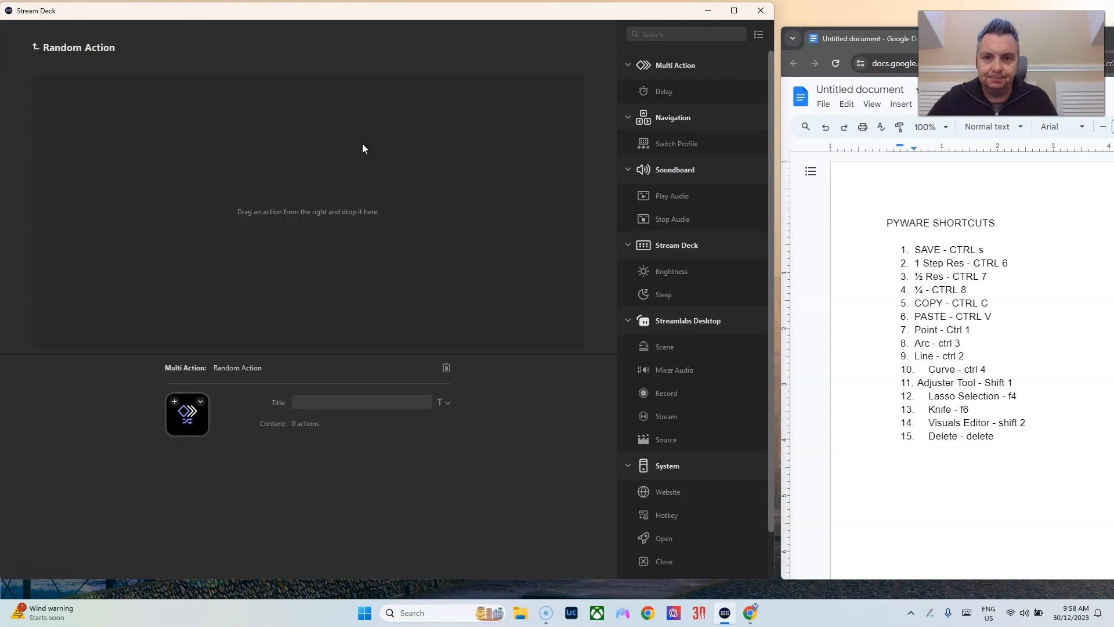
scroll(705, 364, down, 1)
drag(667, 467, 383, 90)
click(344, 396)
text(1/4 STEP)
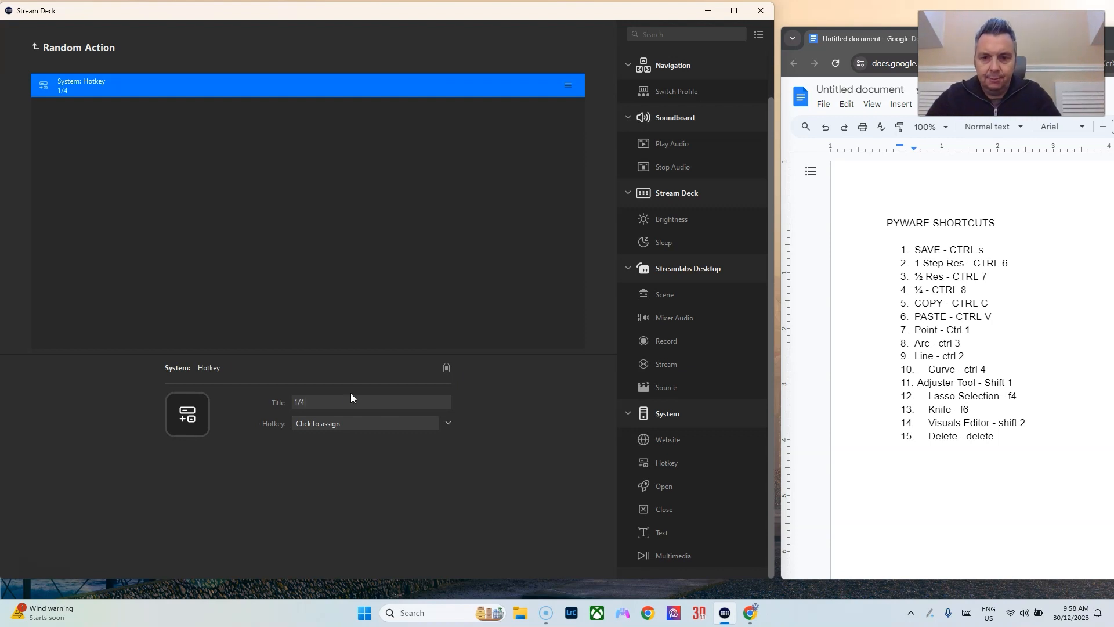
Assign Ctrl+8 to the 1/4 STEP hotkey, matching the shortcut list, and return to the profile's key grid.
click(315, 422)
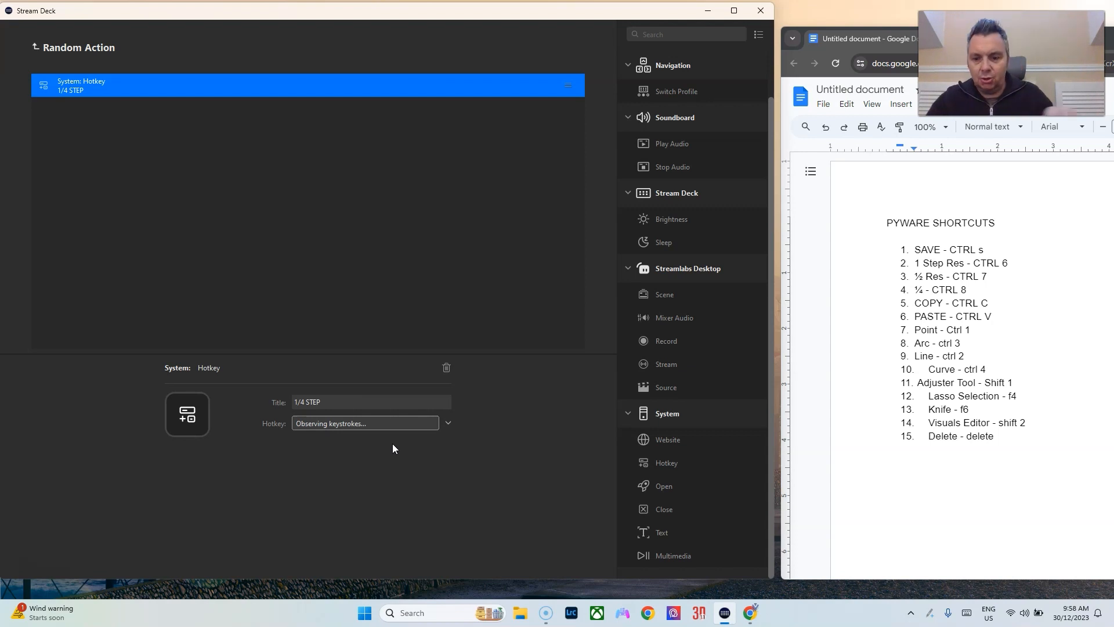
key(ctrl+8)
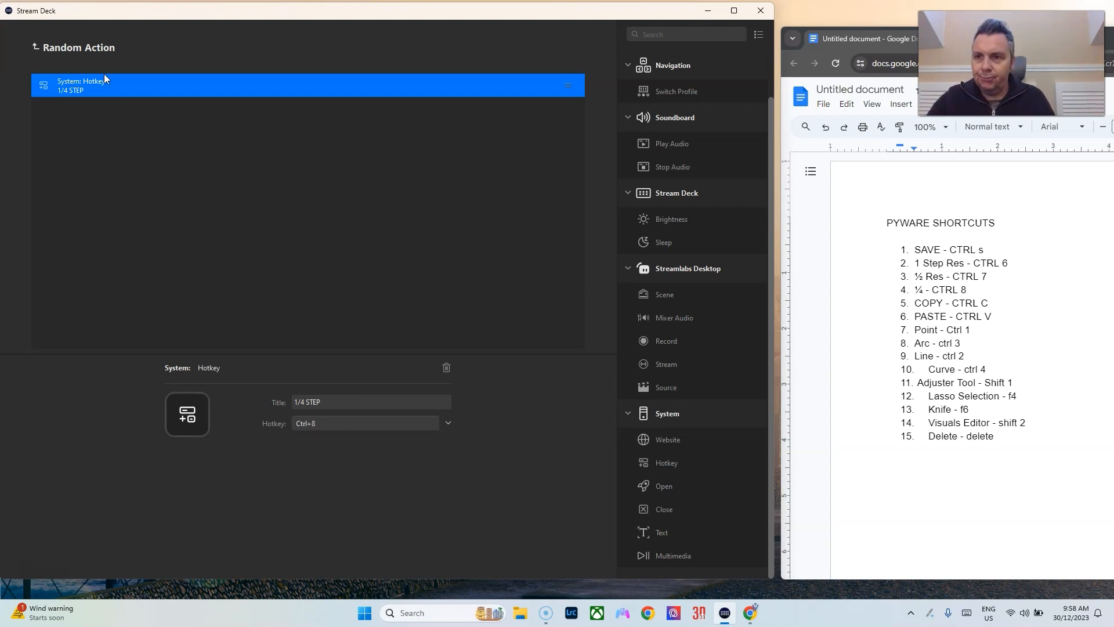
click(81, 51)
Set the fourth key's icon to the quarterStep image from the Pyware images folder.
click(201, 401)
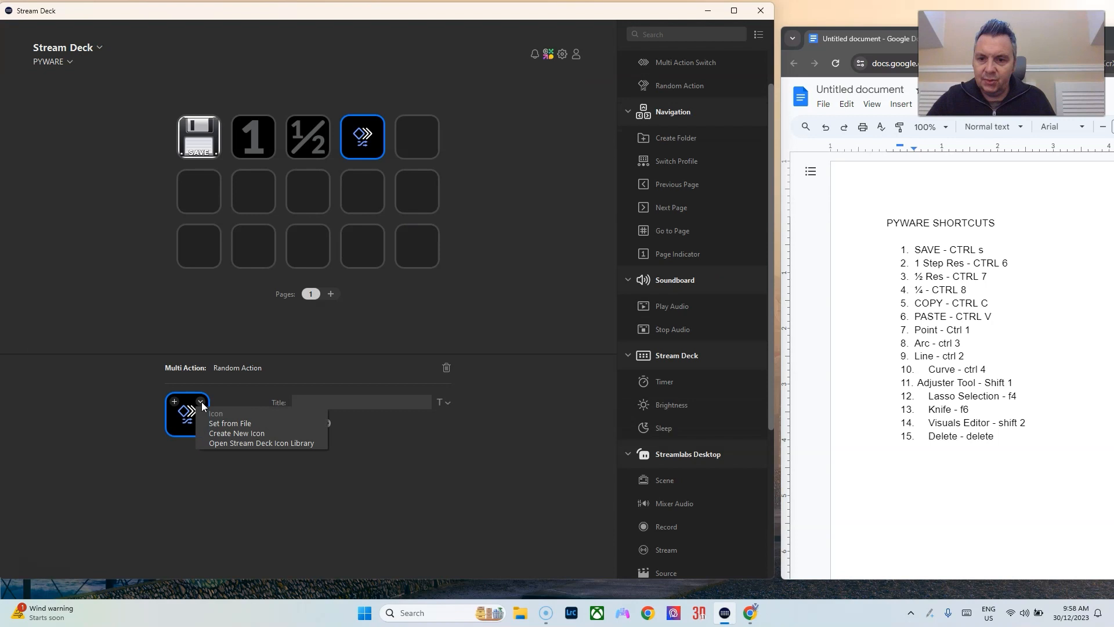
click(231, 422)
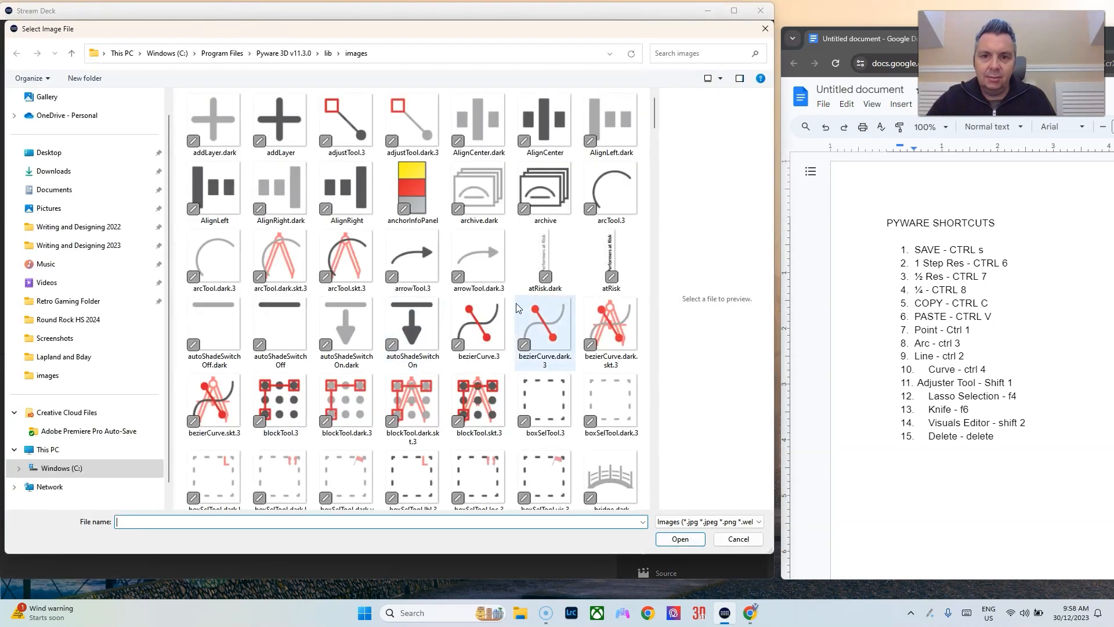
scroll(513, 253, down, 10)
scroll(513, 253, up, 3)
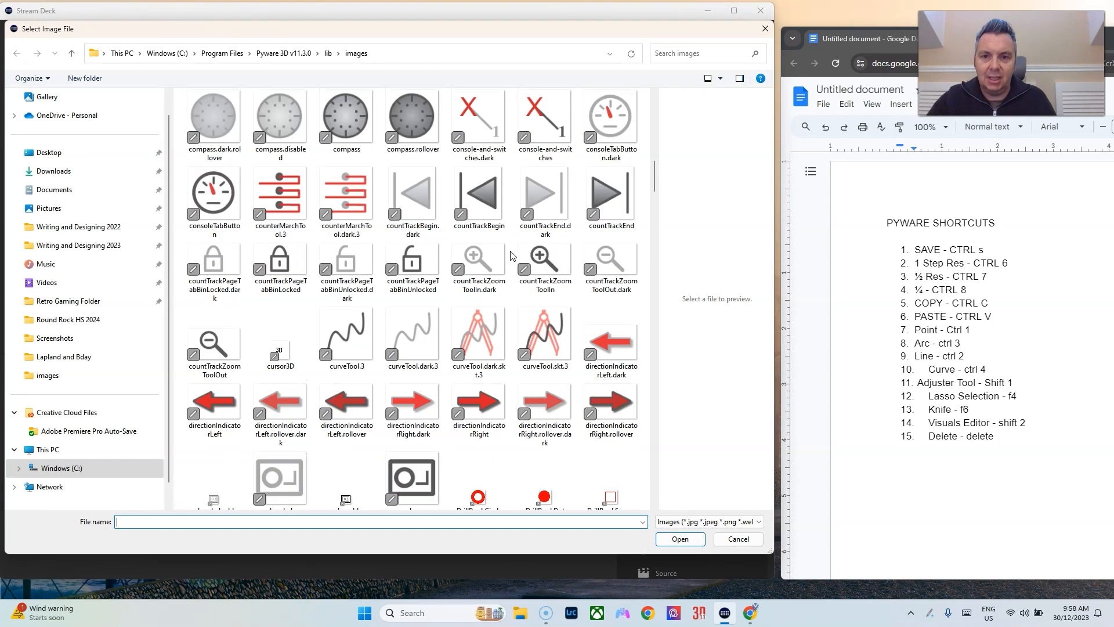
scroll(511, 255, down, 15)
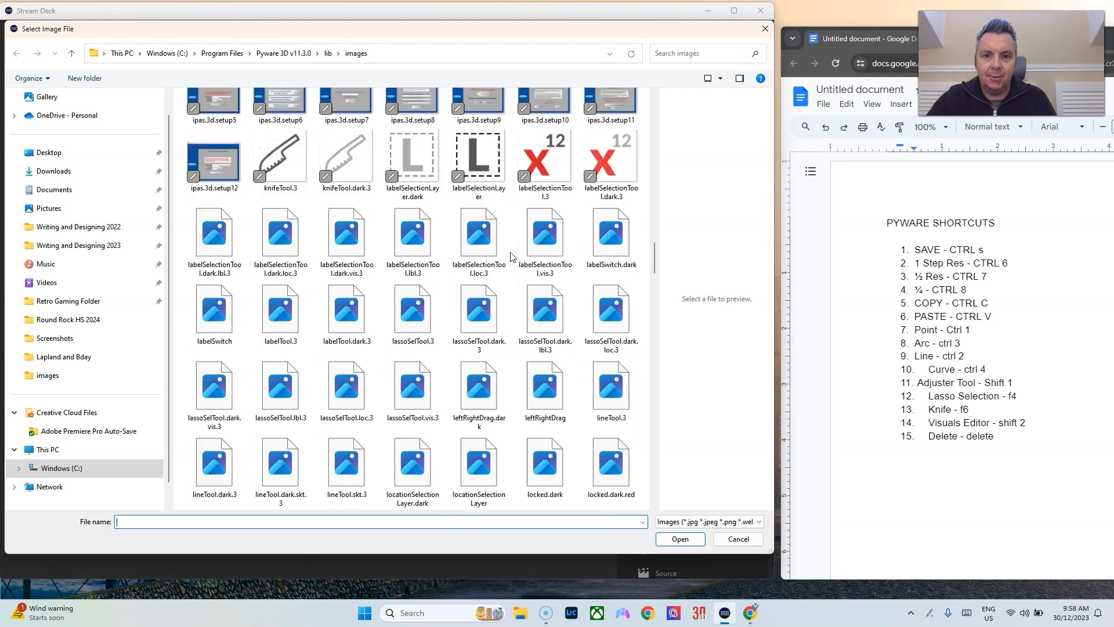
scroll(511, 256, down, 4)
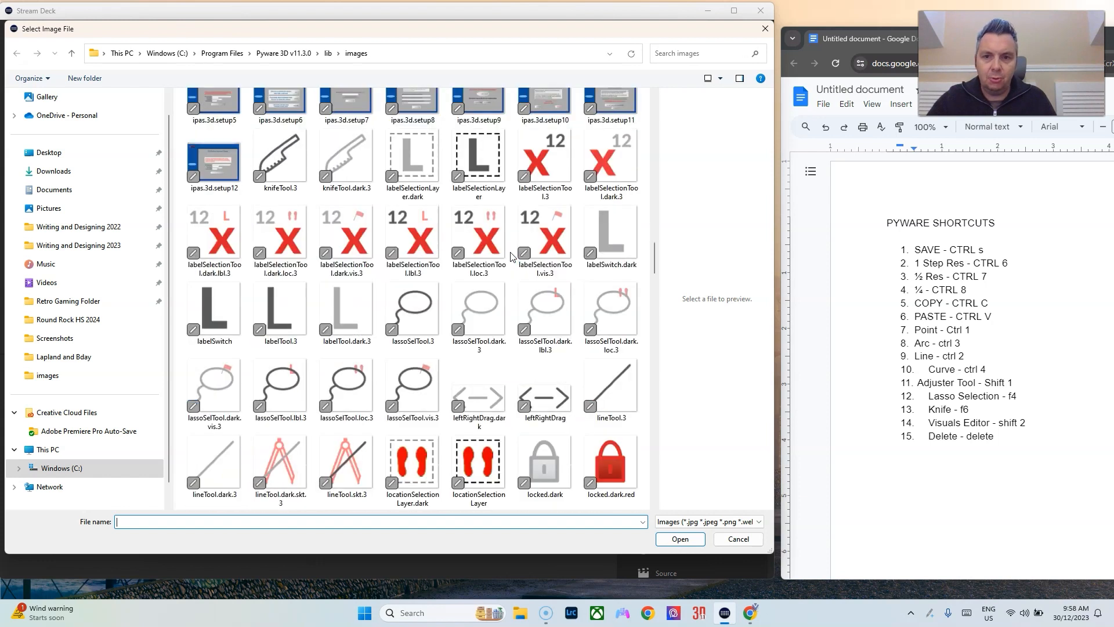
scroll(512, 255, down, 4)
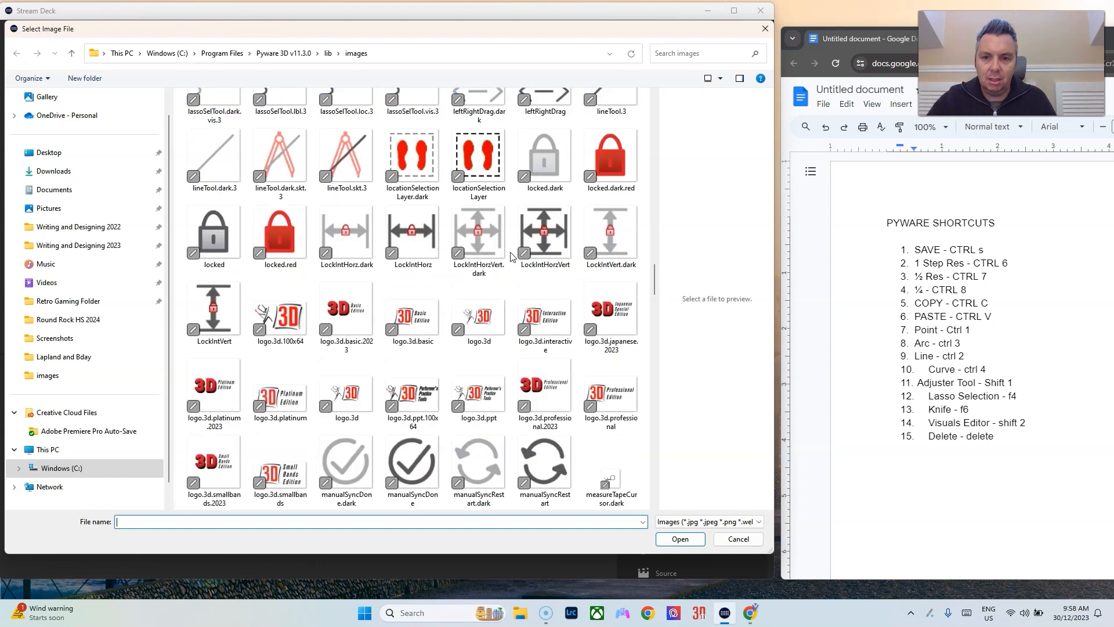
scroll(511, 256, down, 10)
scroll(511, 256, down, 4)
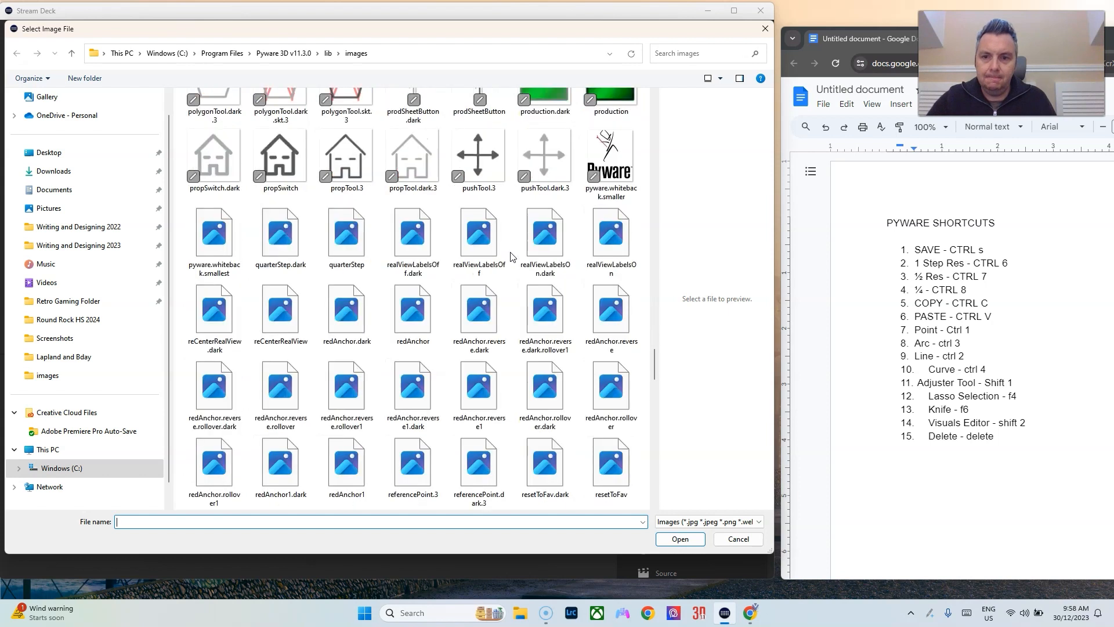
click(346, 235)
click(679, 536)
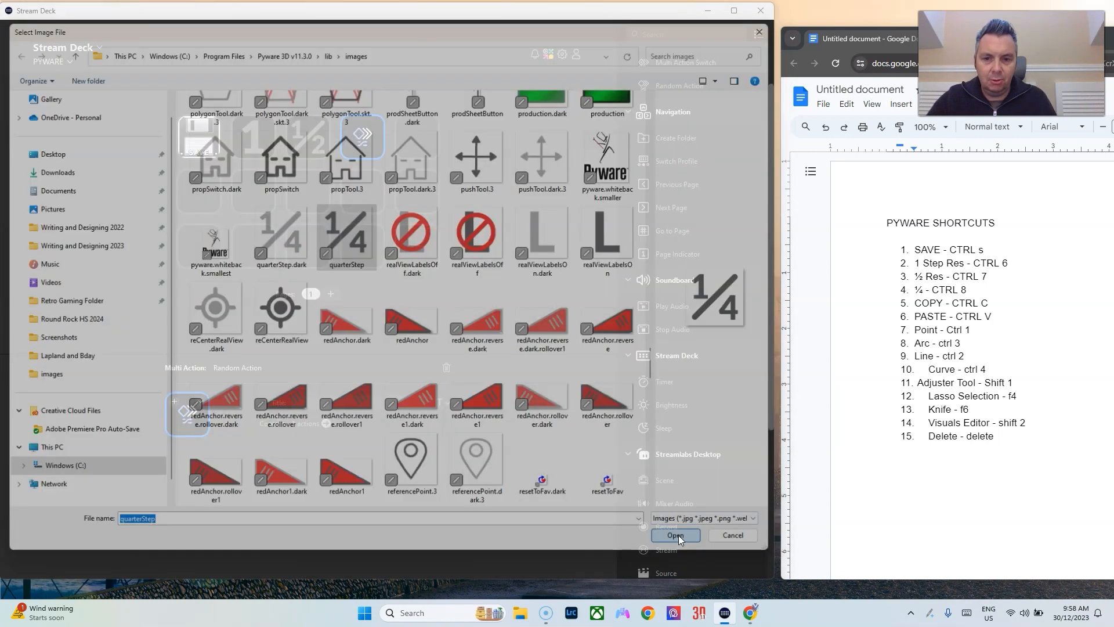
Add a Random Action to the fifth key and place a Hotkey action titled "COPY" in it.
click(418, 152)
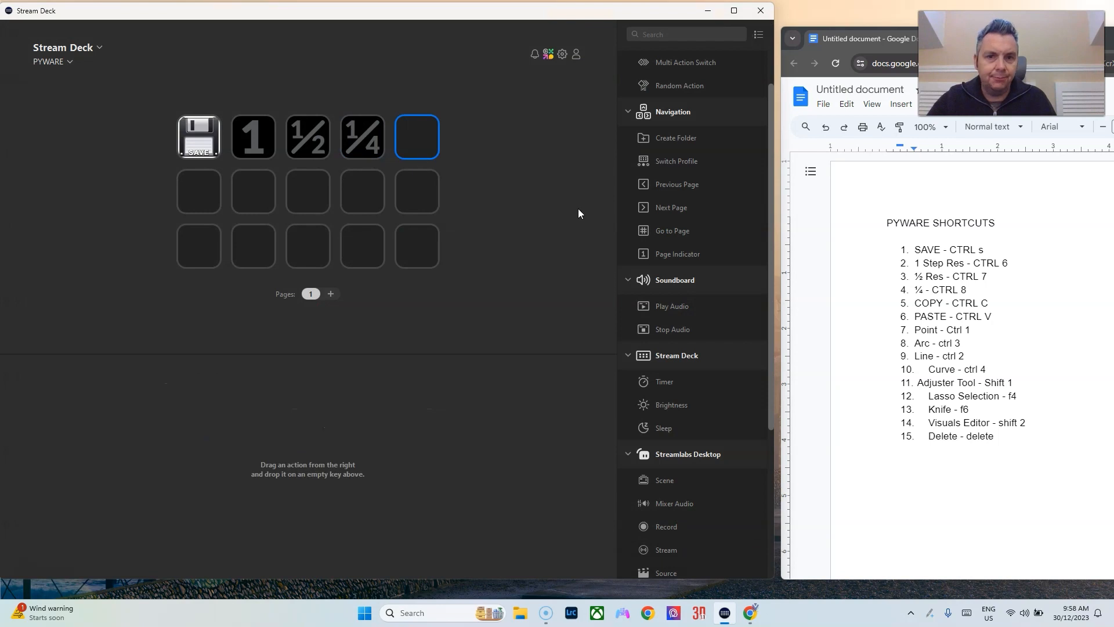
drag(680, 95, 420, 144)
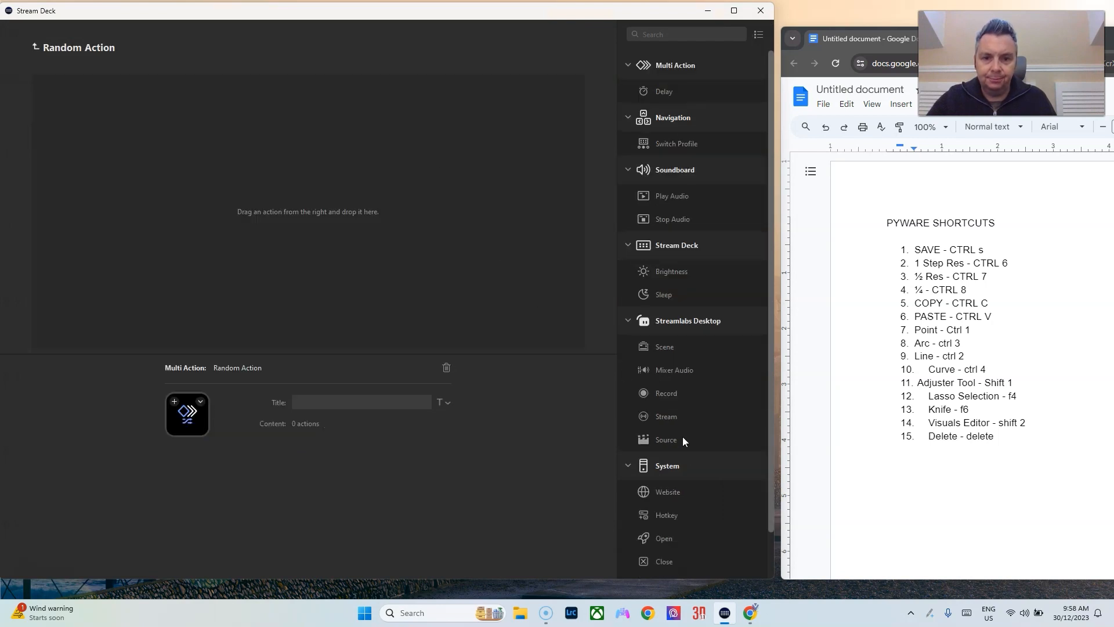
drag(500, 407, 365, 272)
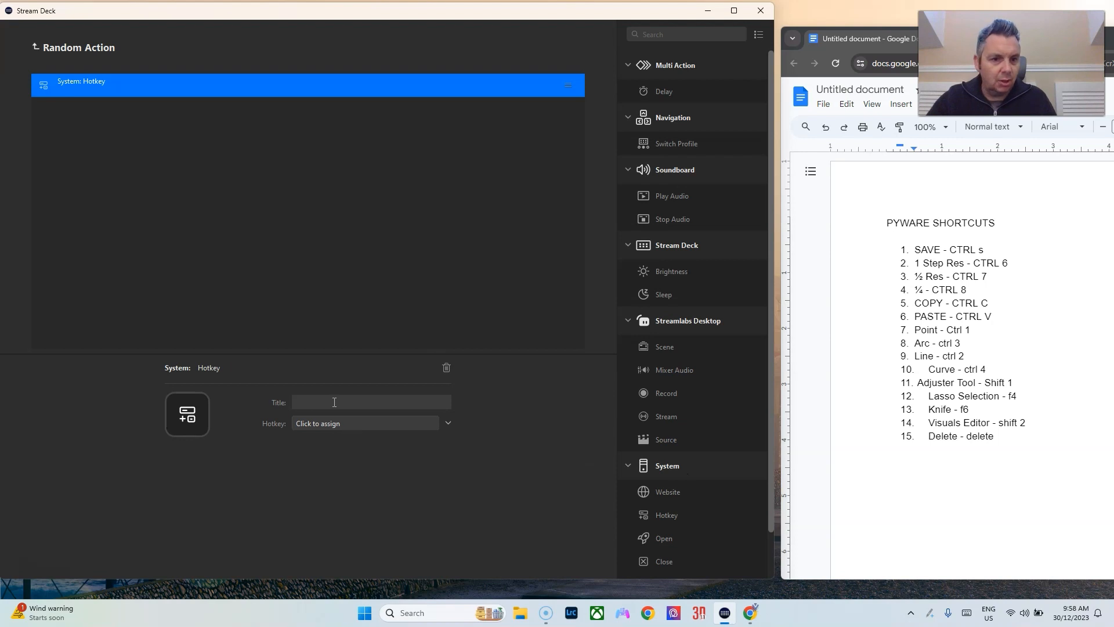
text(COPY)
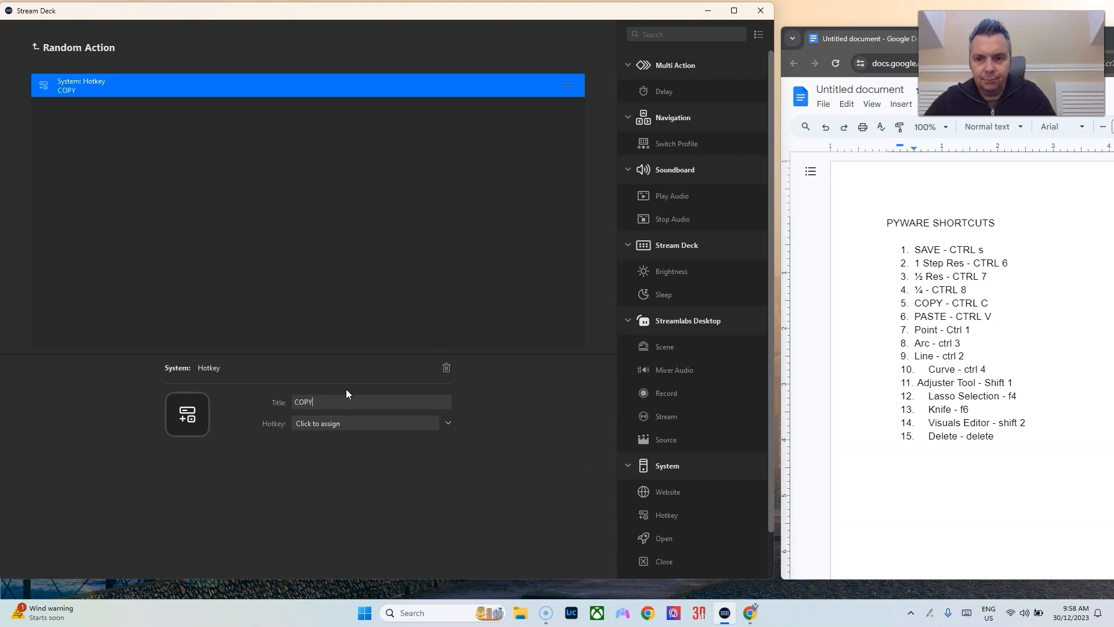
Assign Ctrl+C to the COPY hotkey and return to the profile's key grid.
click(326, 420)
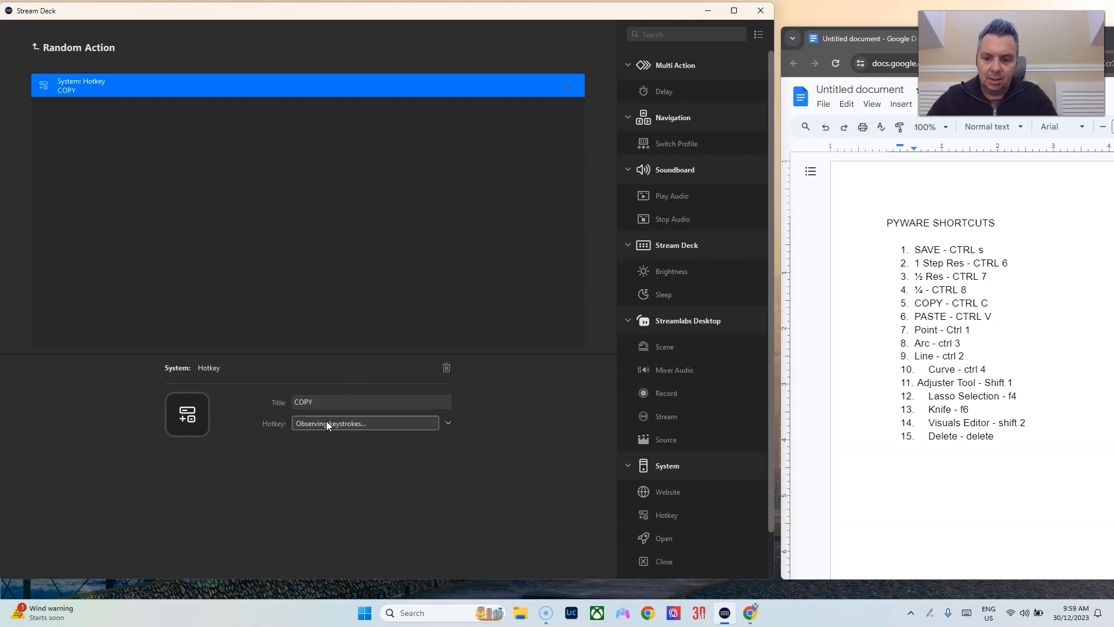
key(shift+c)
click(326, 422)
key(ctrl+c)
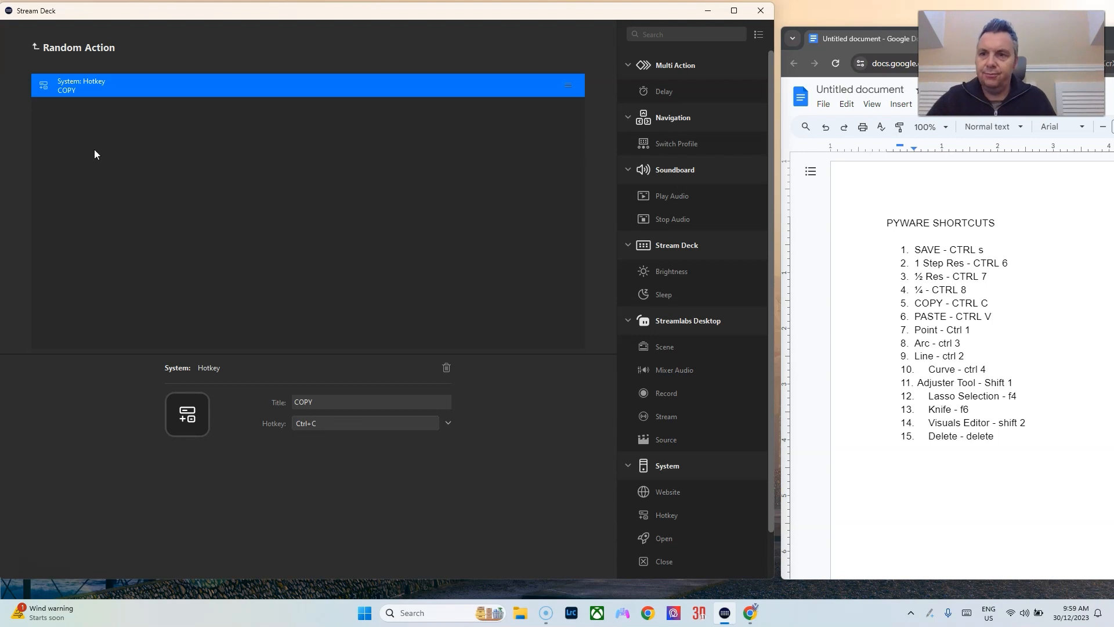
click(55, 46)
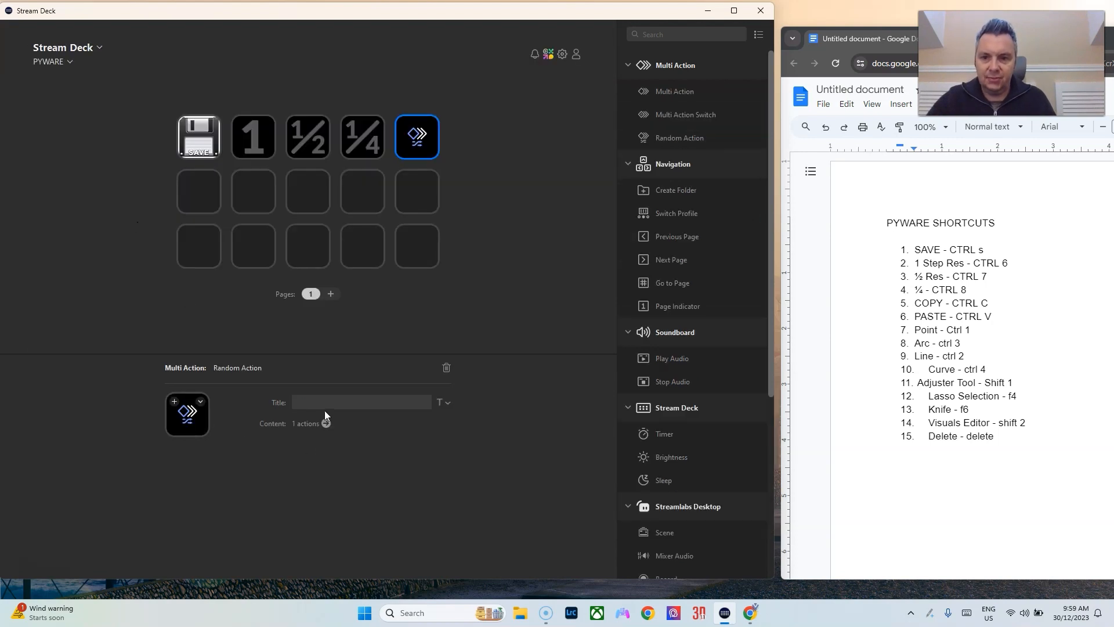
Title the fifth key "COPY" and give it the scissors icon from the Elgato Default Light set in the Stream Deck Icon Library.
text(COPY)
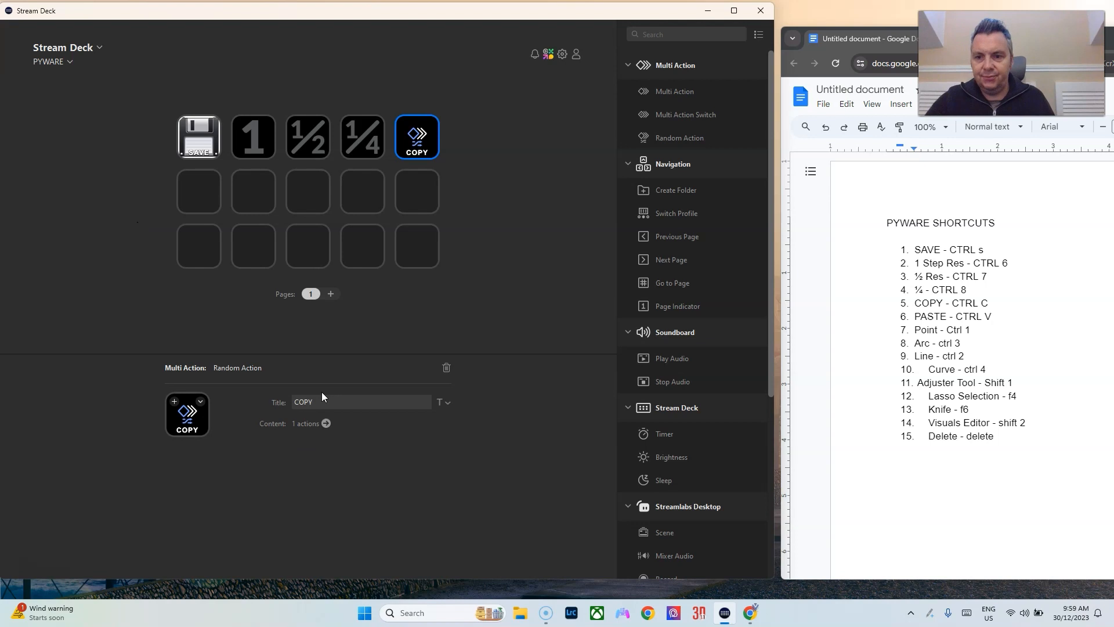
click(201, 401)
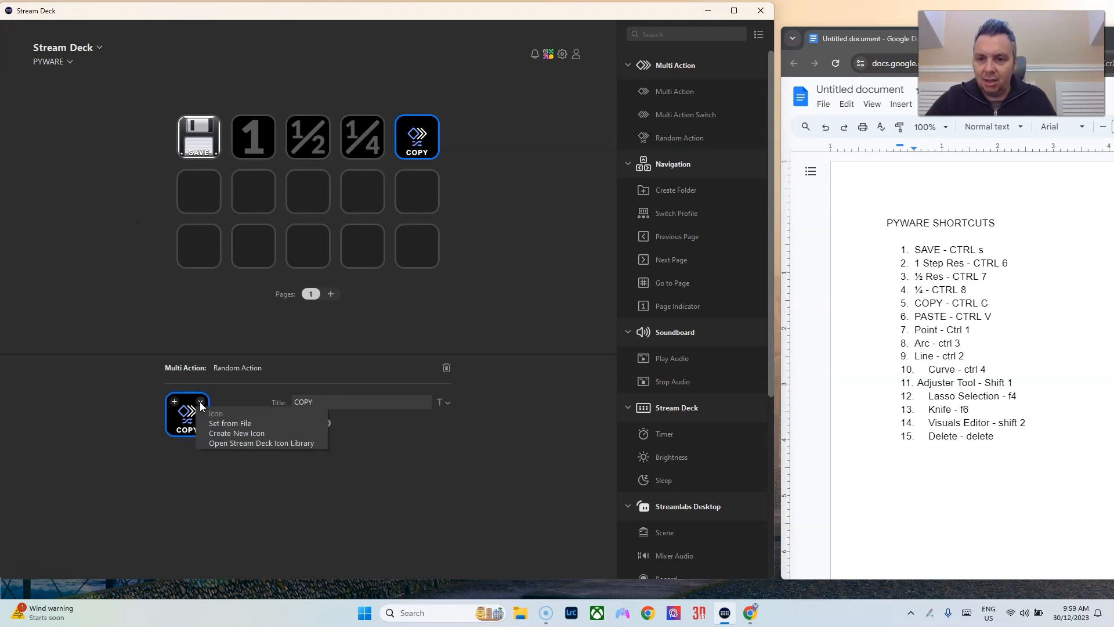
click(230, 443)
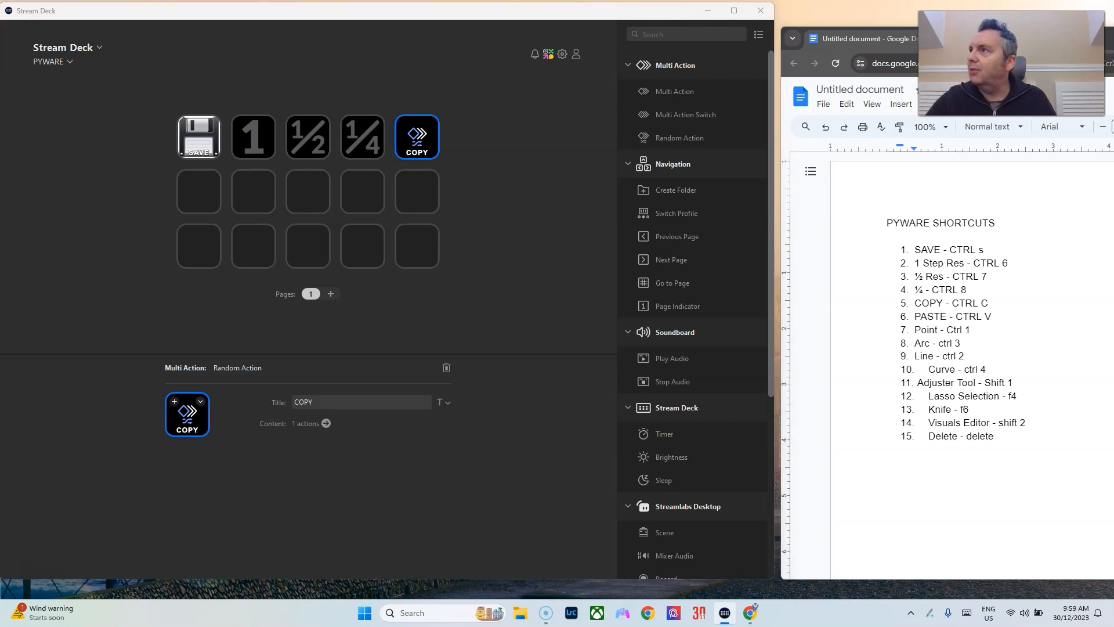
drag(430, 197, 259, 129)
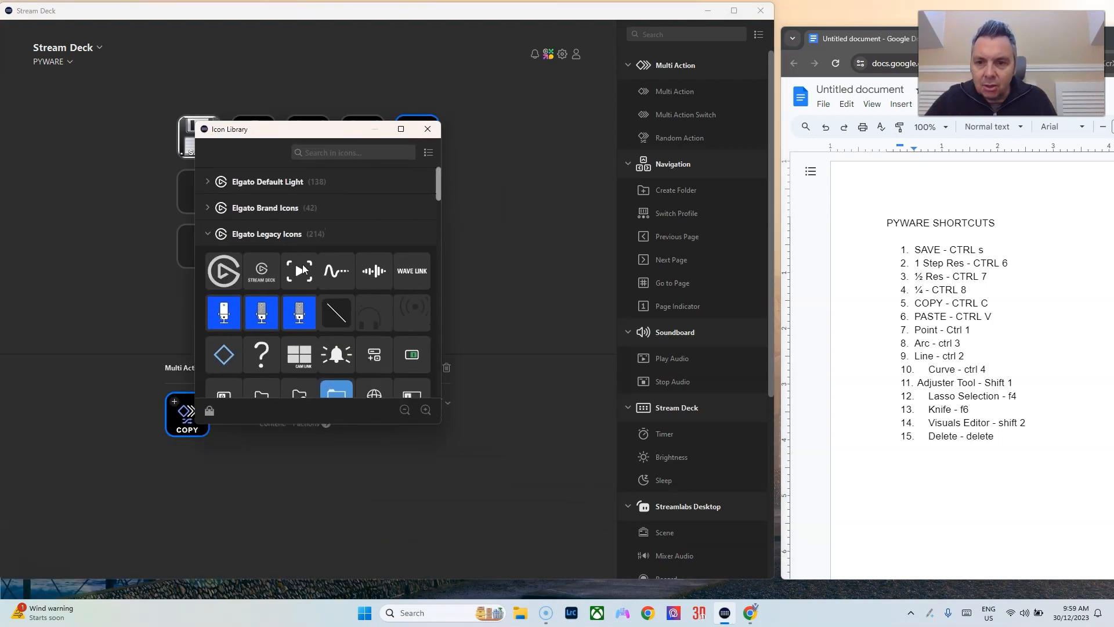
click(207, 182)
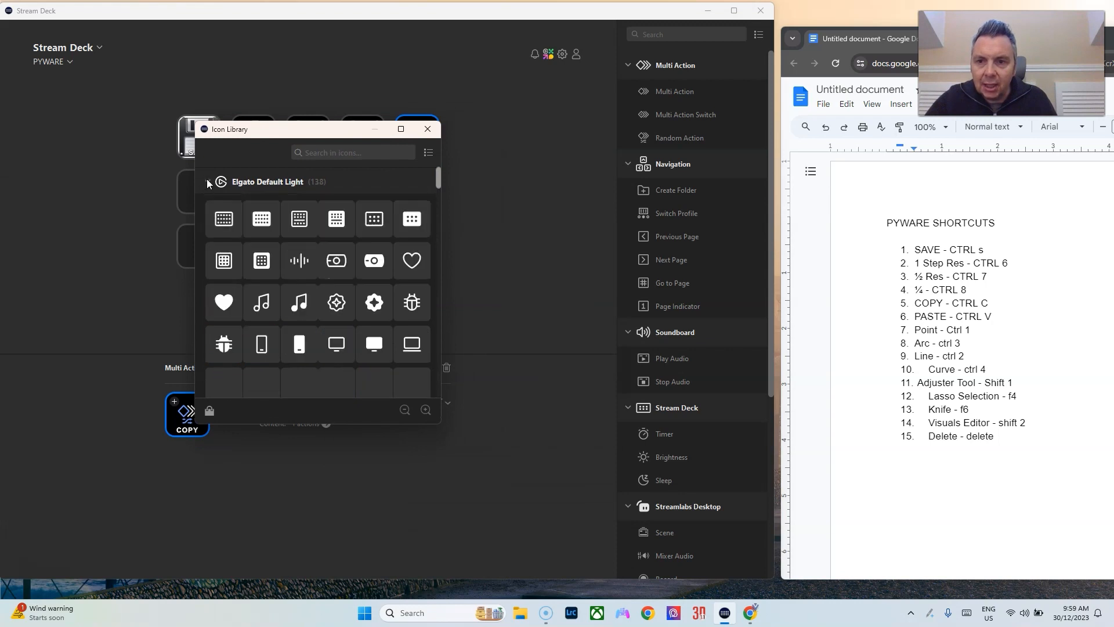
scroll(391, 316, down, 1)
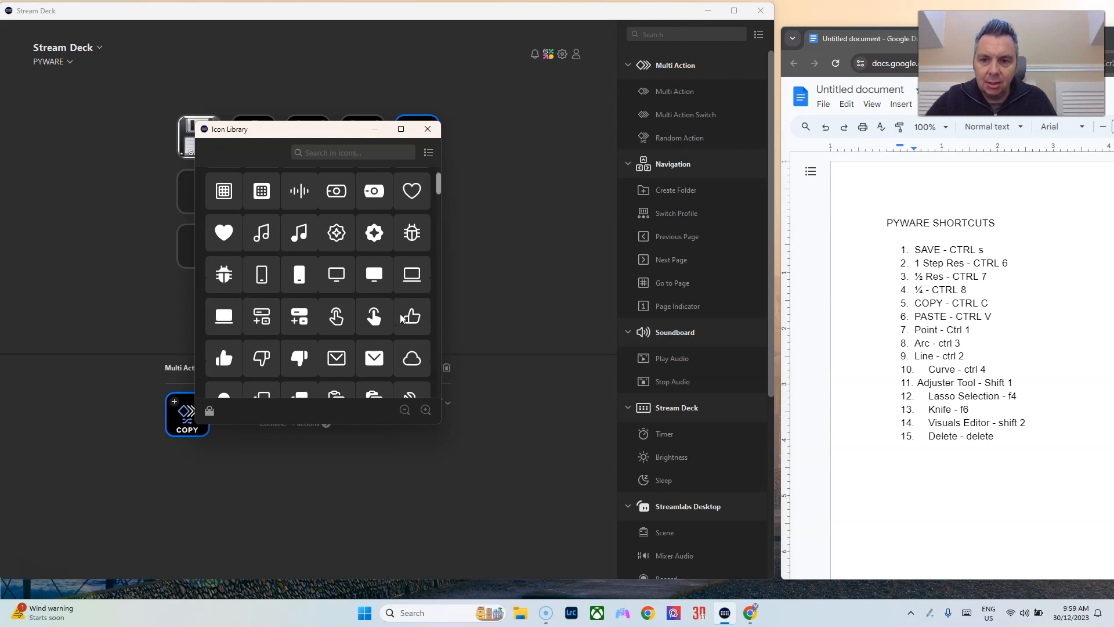
scroll(400, 317, down, 2)
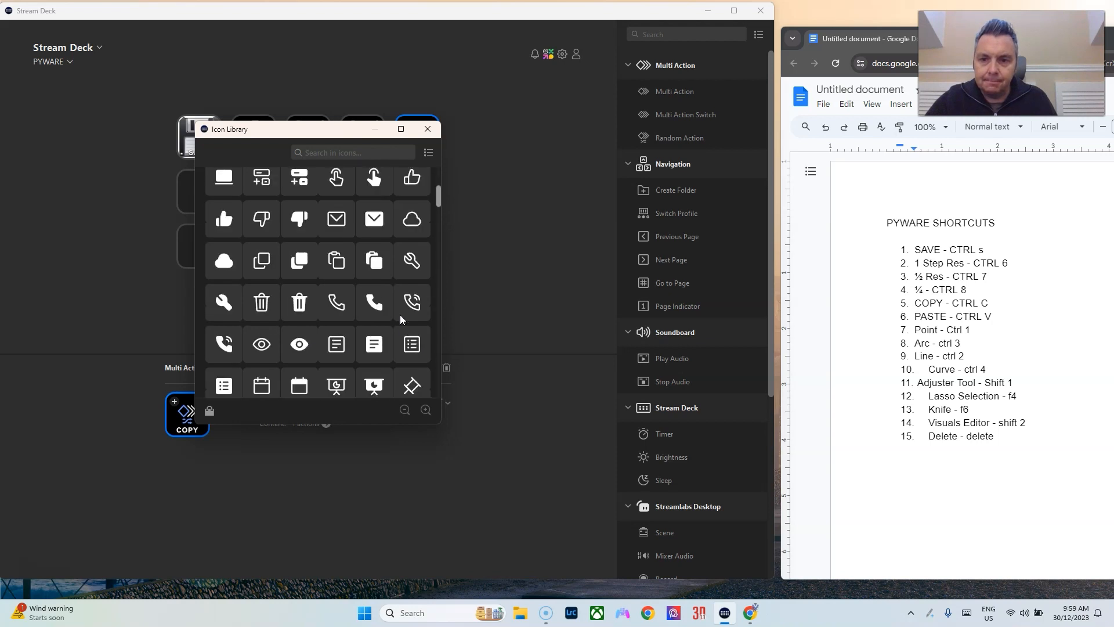
scroll(401, 318, down, 2)
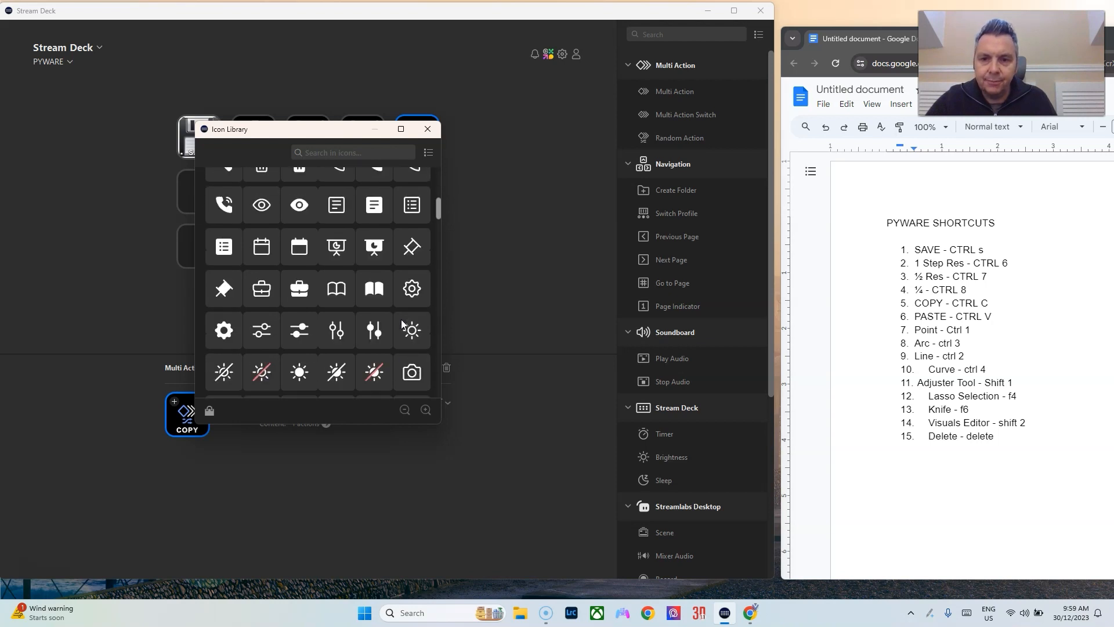
scroll(401, 323, down, 4)
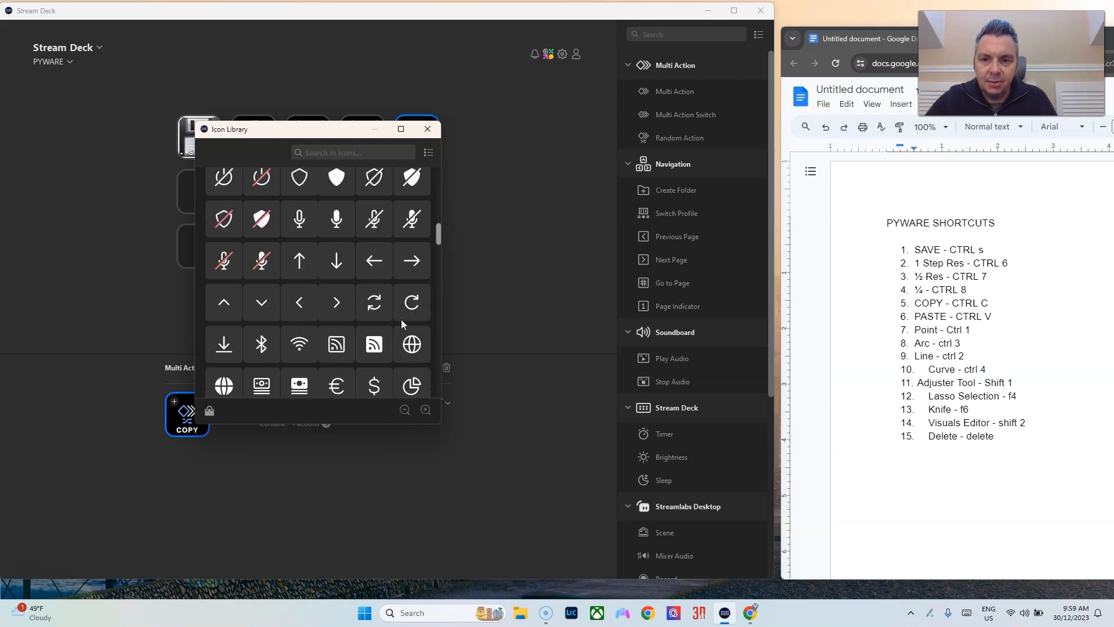
scroll(401, 323, down, 1)
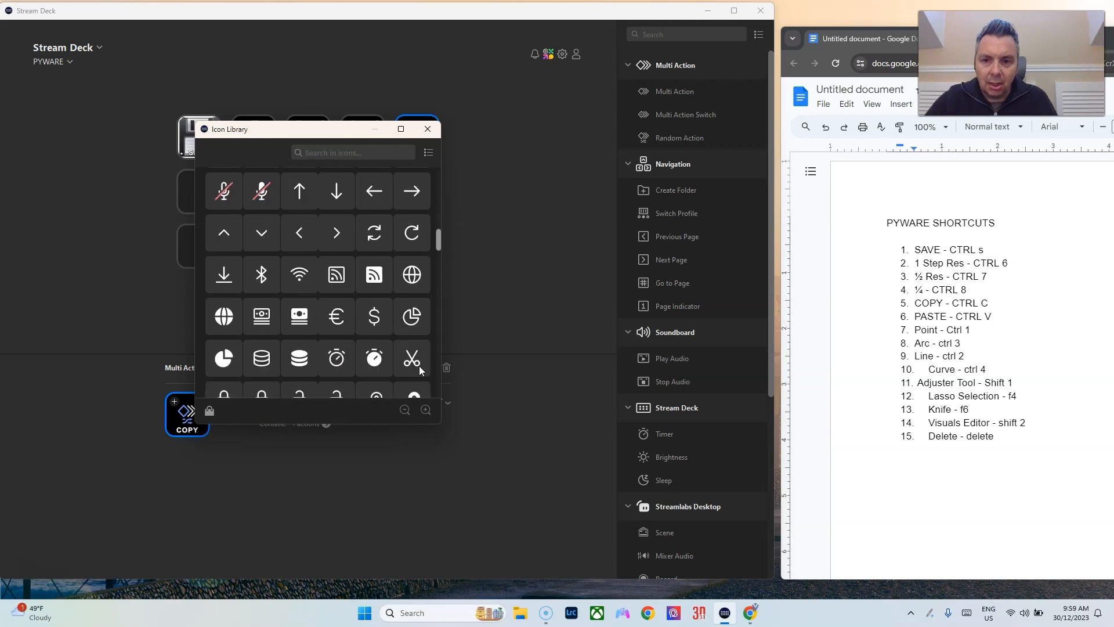
scroll(422, 370, down, 2)
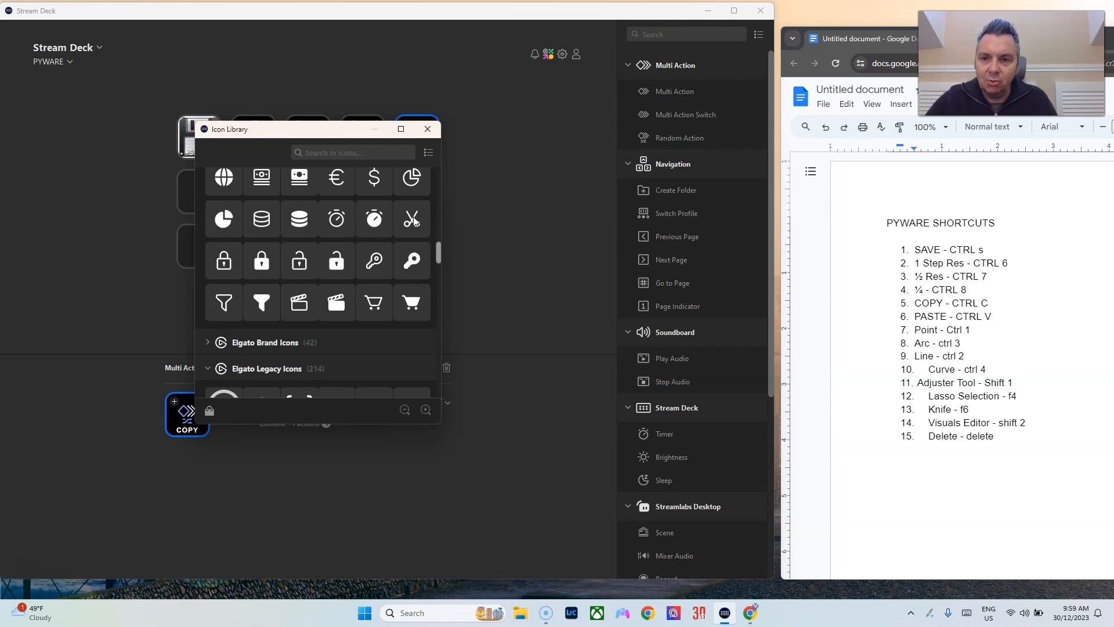
scroll(414, 222, down, 2)
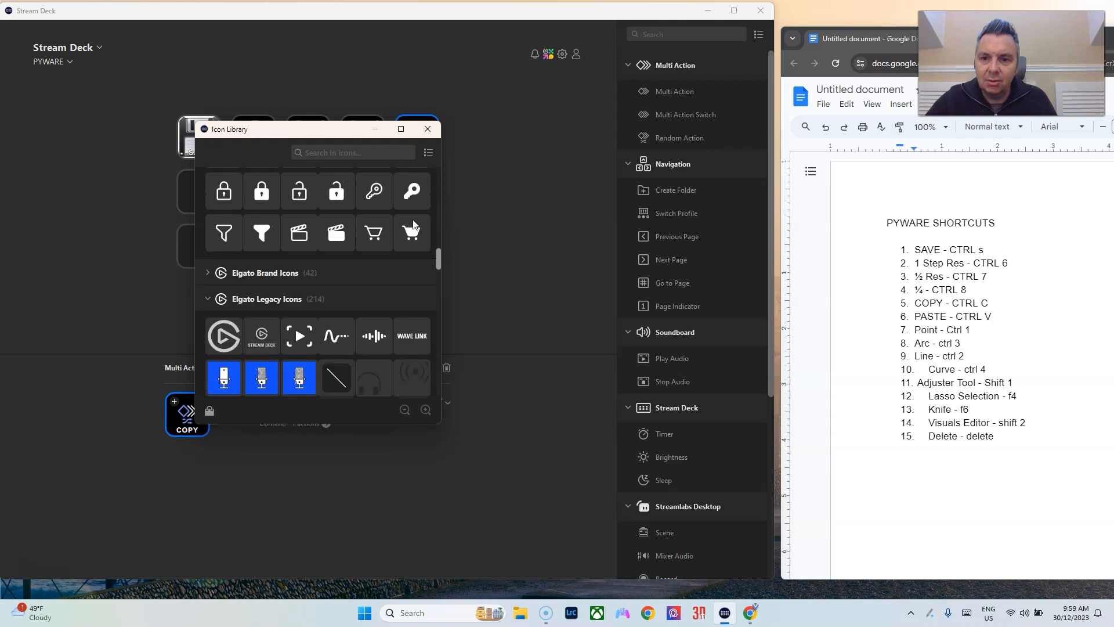
scroll(413, 220, up, 3)
click(417, 297)
click(427, 130)
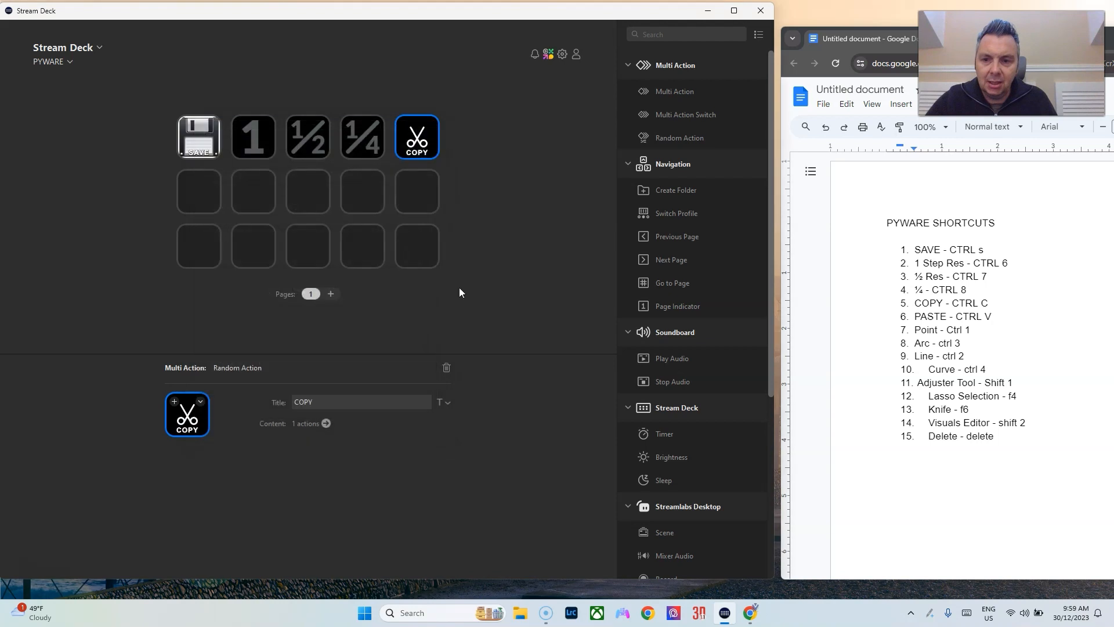
Add a Random Action to the first key of the second row and place a Hotkey action titled "PASTE" in it.
click(205, 194)
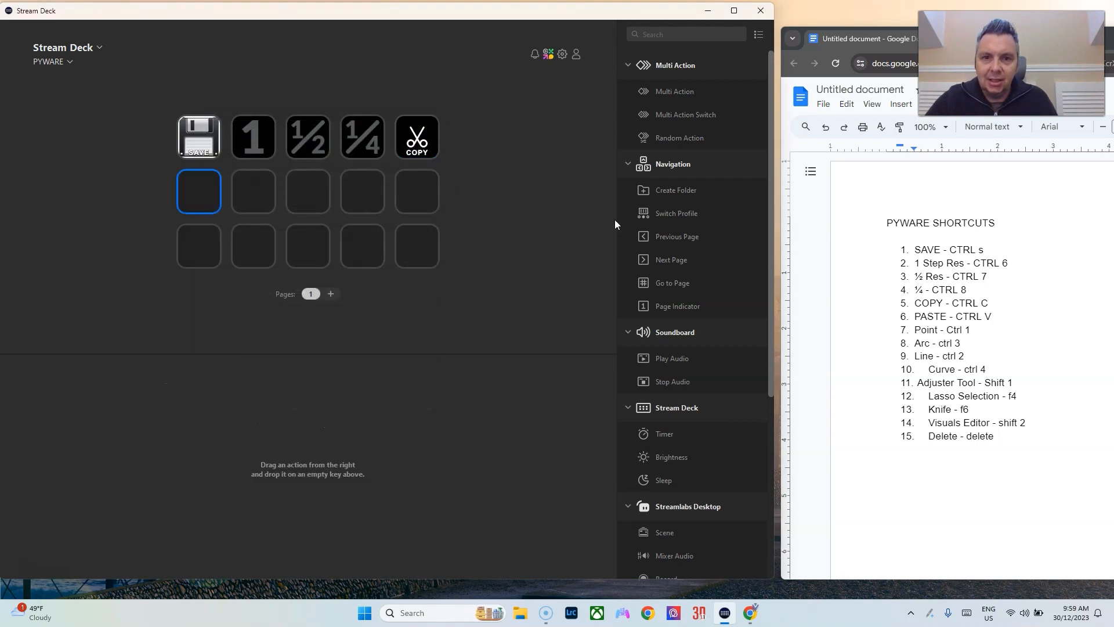
drag(668, 141, 198, 200)
drag(666, 518, 255, 265)
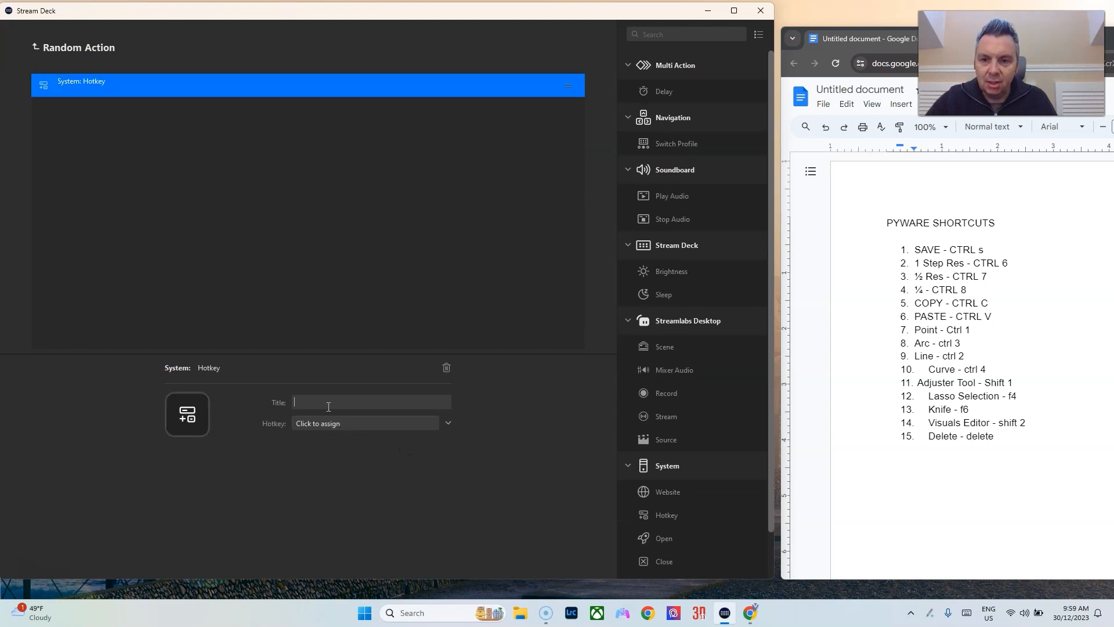
text(PASTE)
Assign Ctrl+V to the PASTE hotkey, matching the shortcut list, and return to the profile's key grid.
click(293, 427)
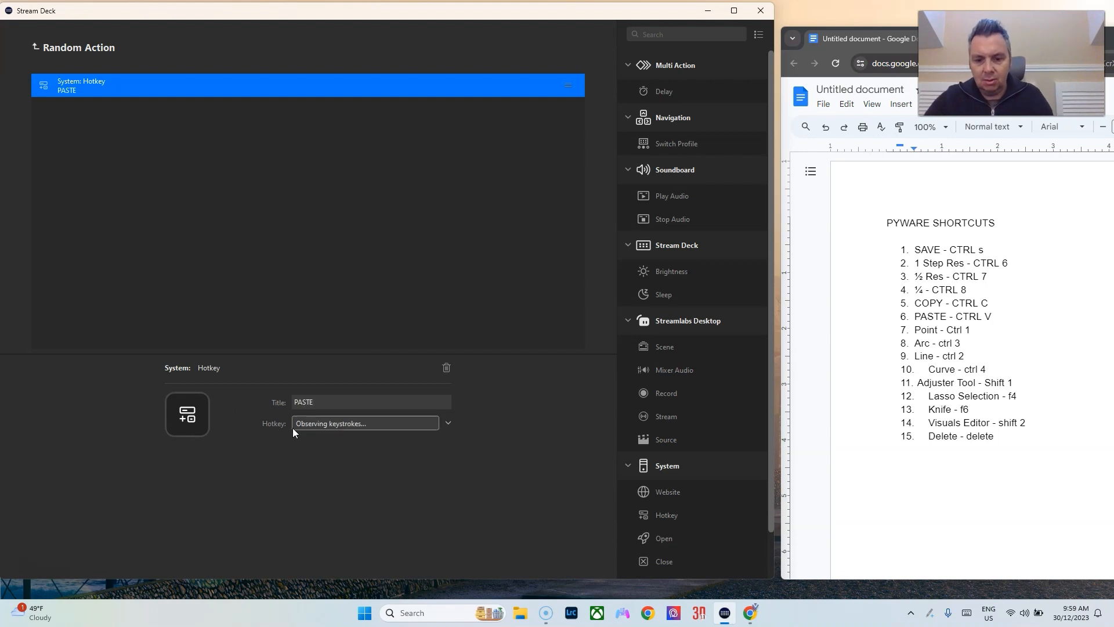
key(ctrl+v)
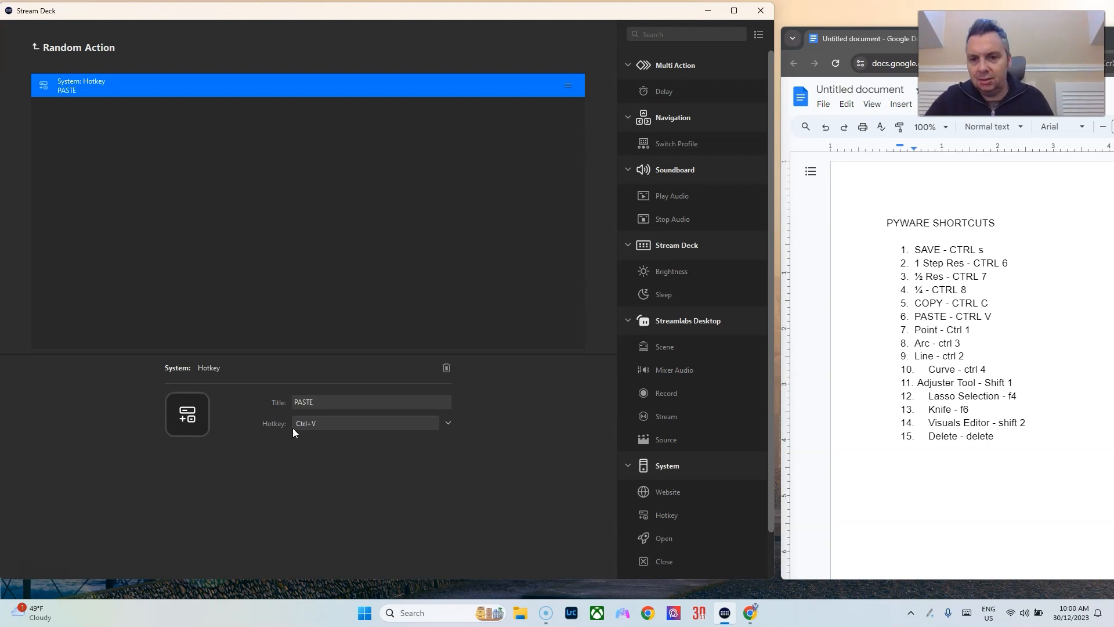
click(77, 50)
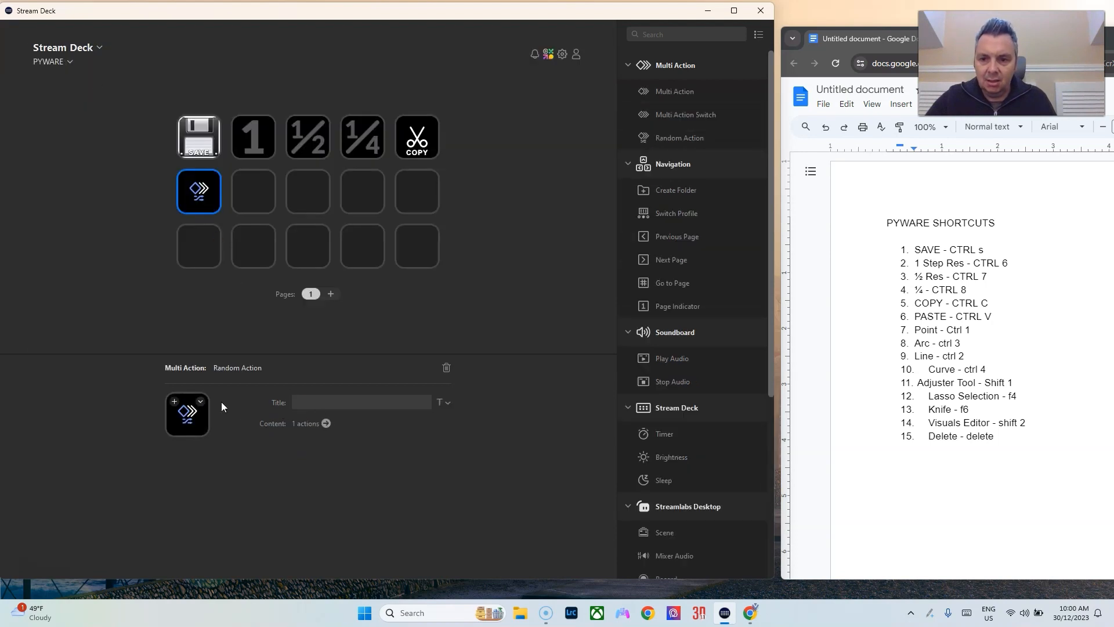
Title the first key of the second row "PASTE" and give it the filled funnel icon from the Stream Deck Icon Library.
text(PASTE)
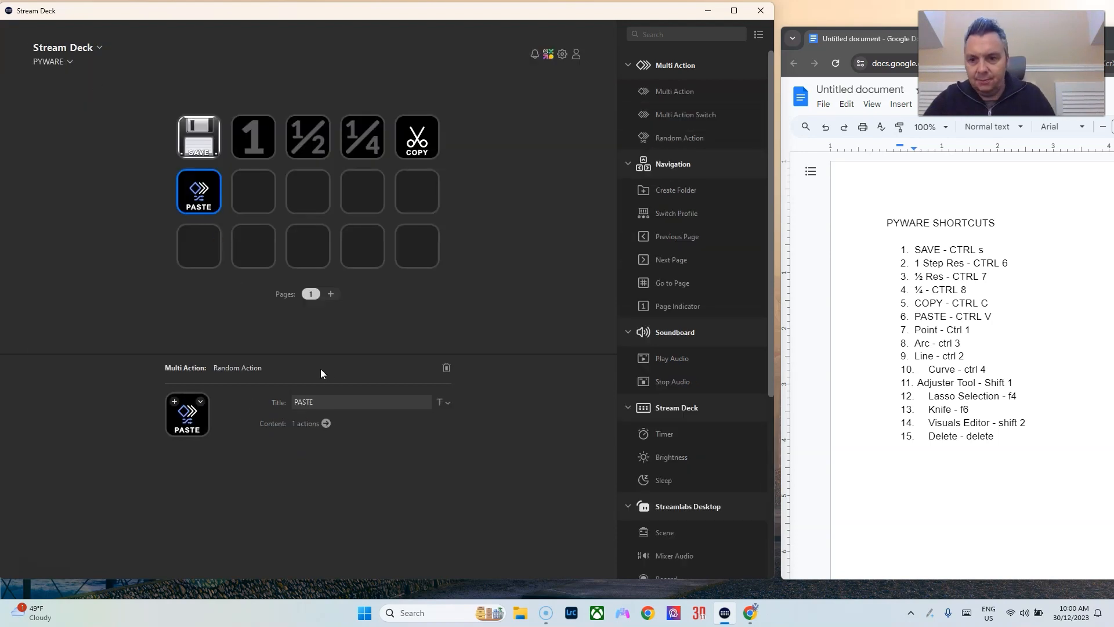
click(200, 401)
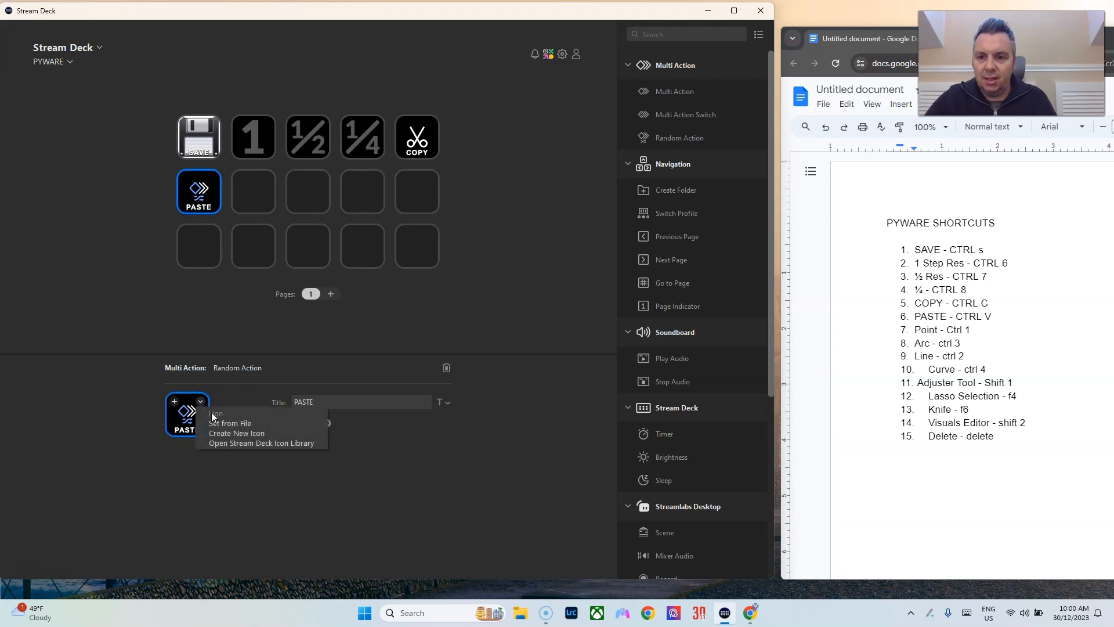
click(228, 442)
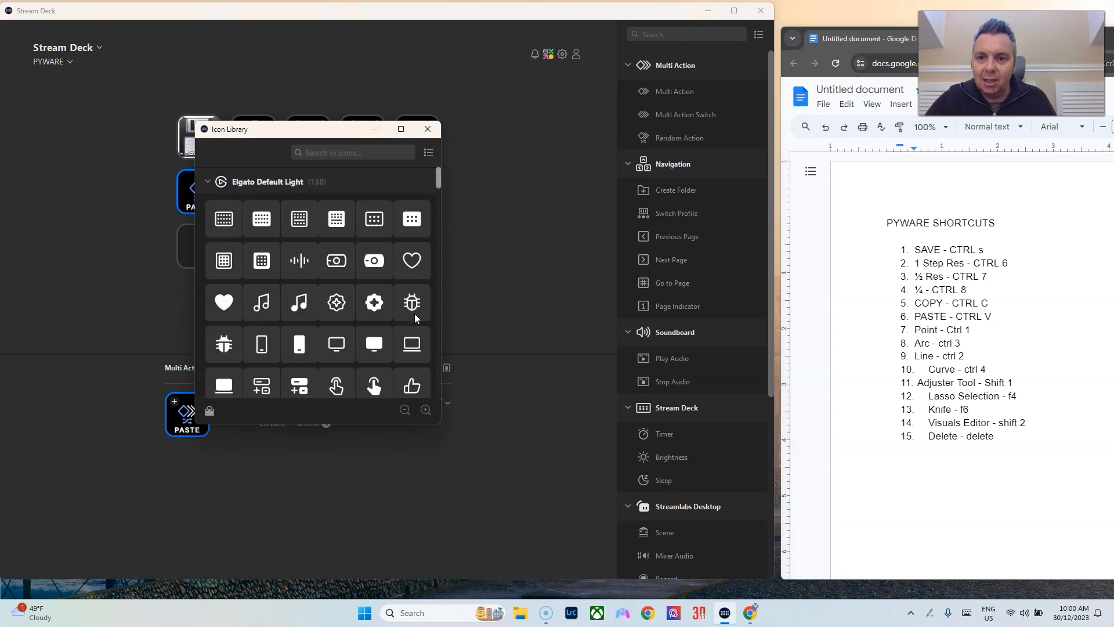
scroll(365, 283, down, 1)
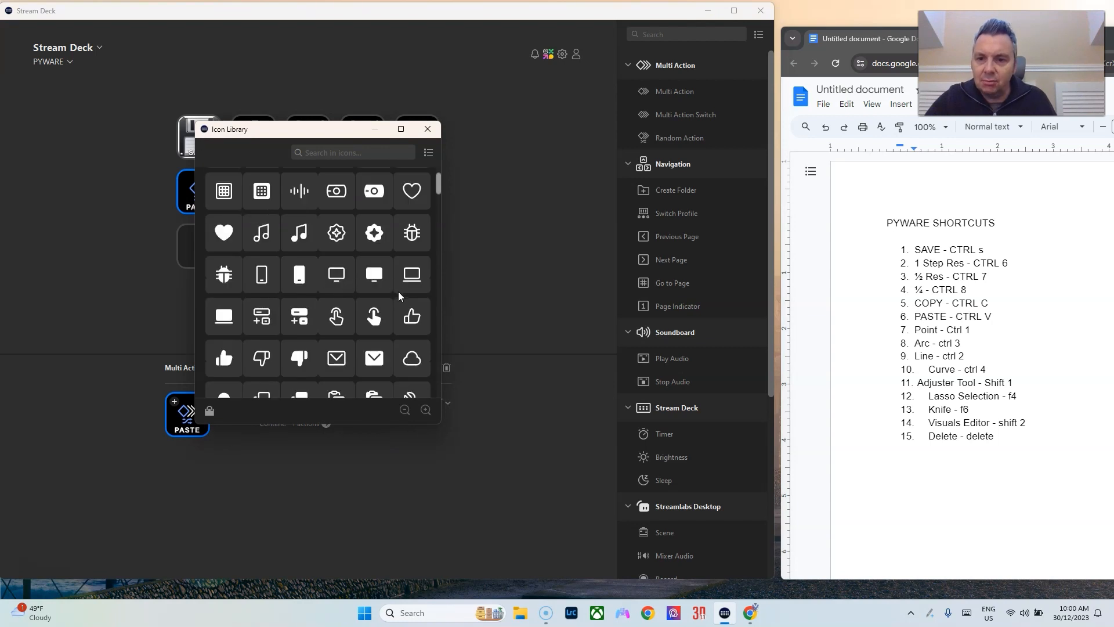
scroll(398, 295, down, 2)
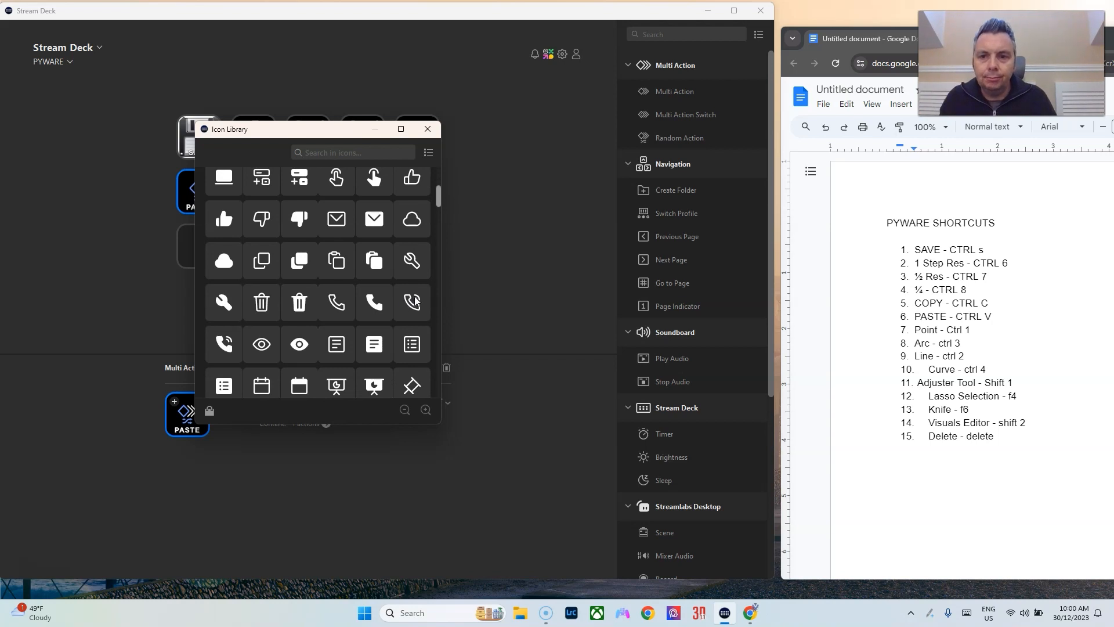
scroll(419, 293, down, 2)
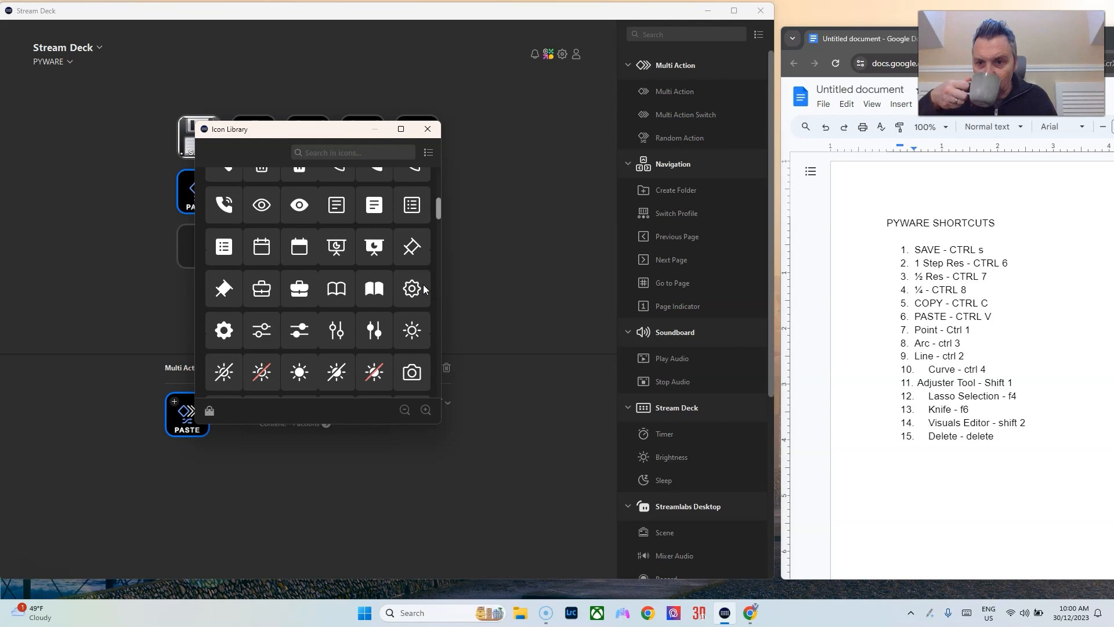
click(231, 294)
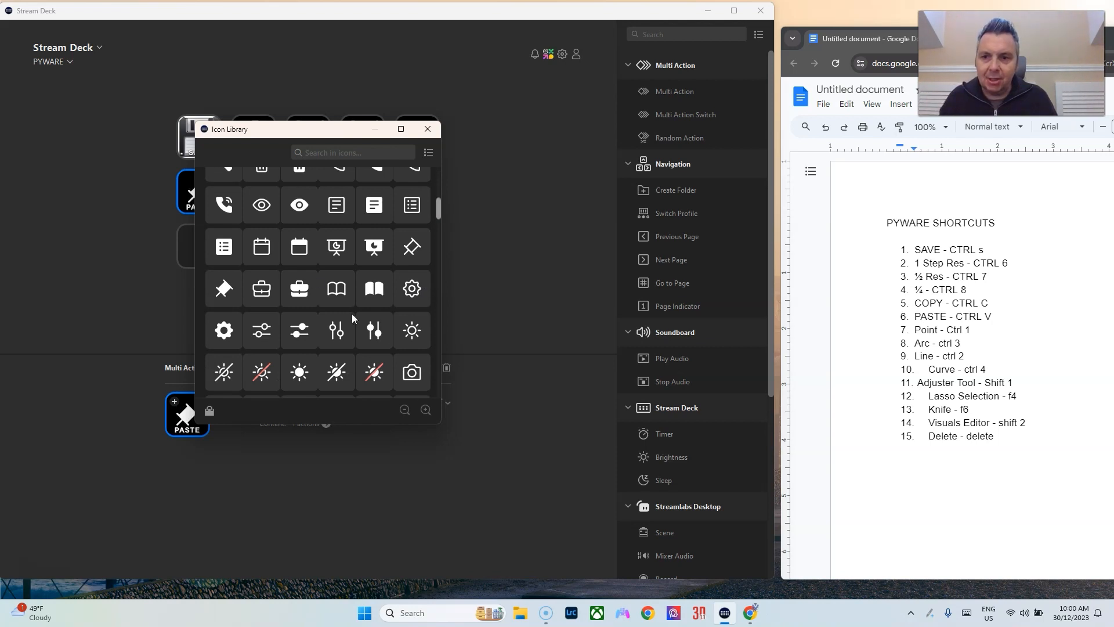
scroll(355, 316, down, 5)
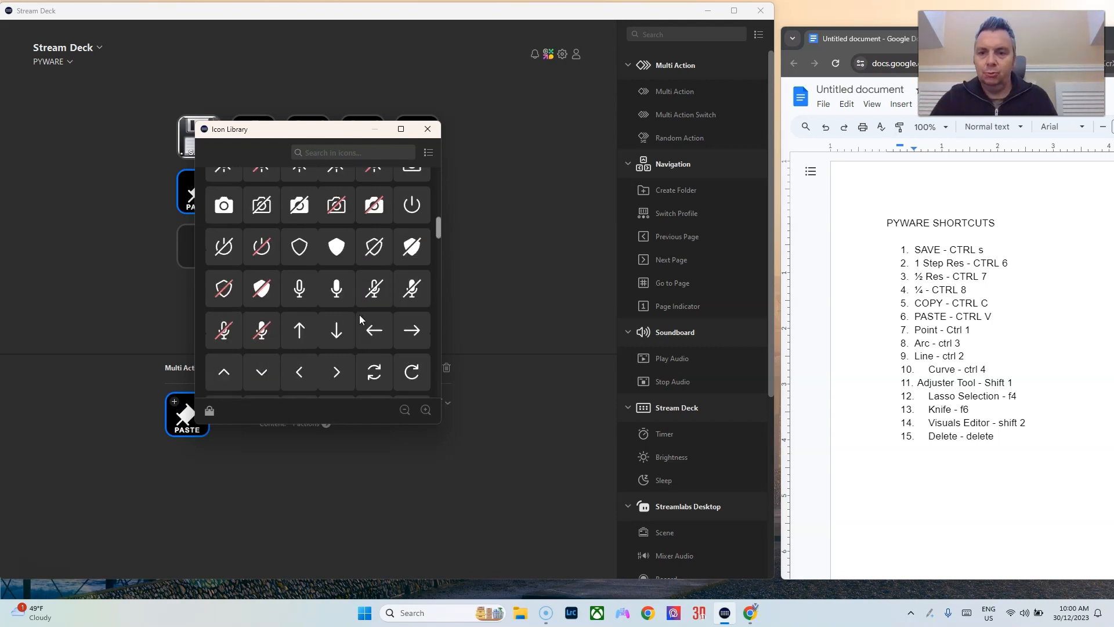
click(340, 264)
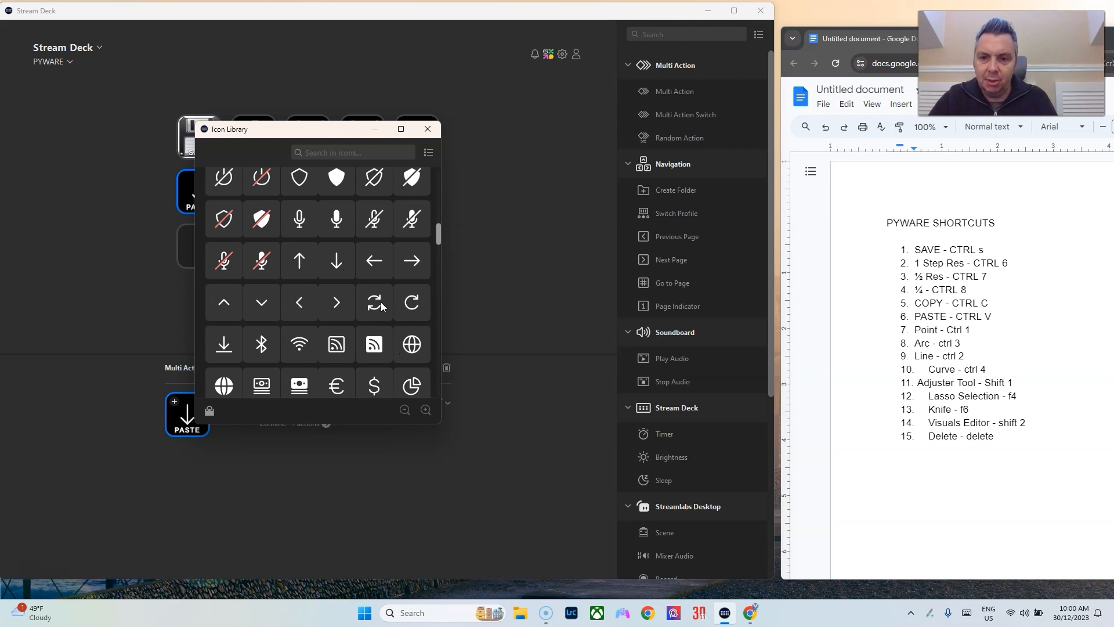
scroll(385, 303, down, 3)
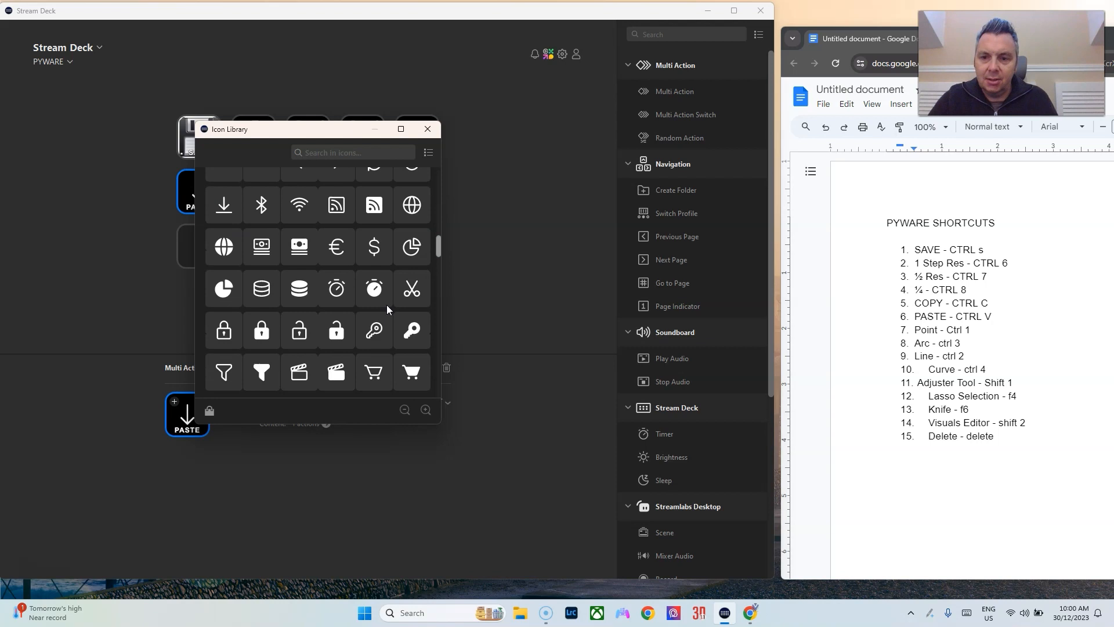
click(262, 371)
click(427, 128)
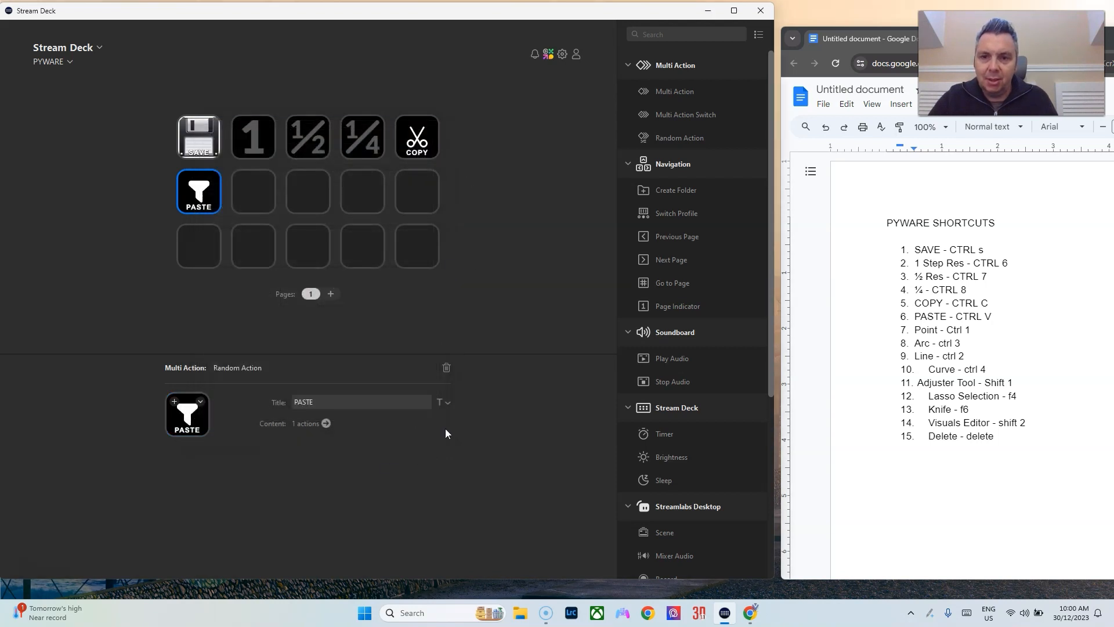
Add a Random Action to the second key of the second row and place a Hotkey action titled "POINT" in it.
click(260, 208)
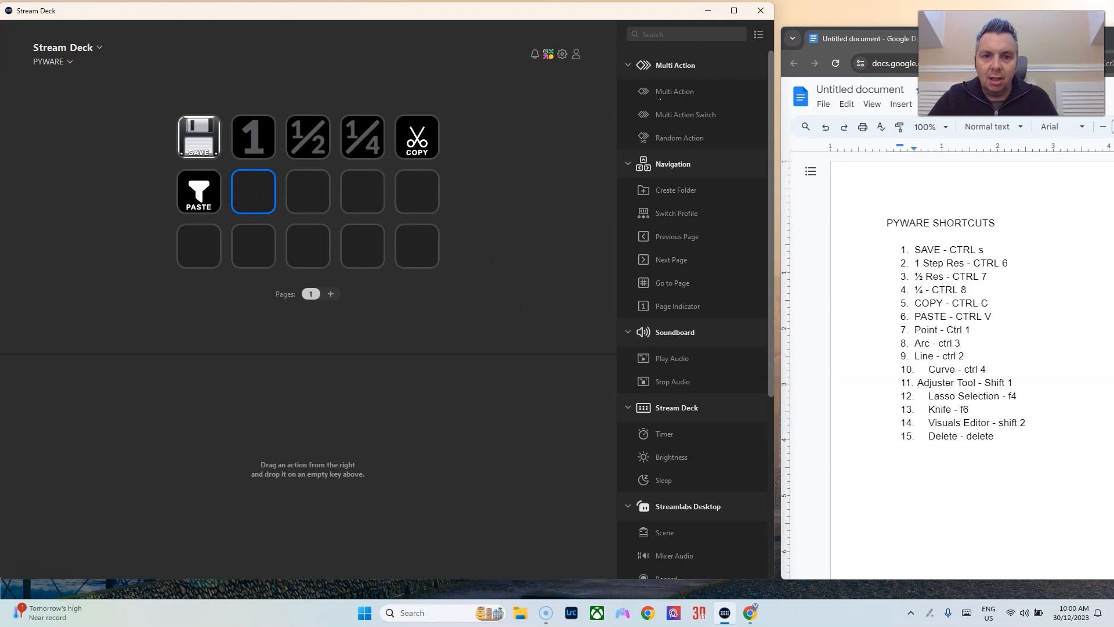
drag(670, 139, 258, 190)
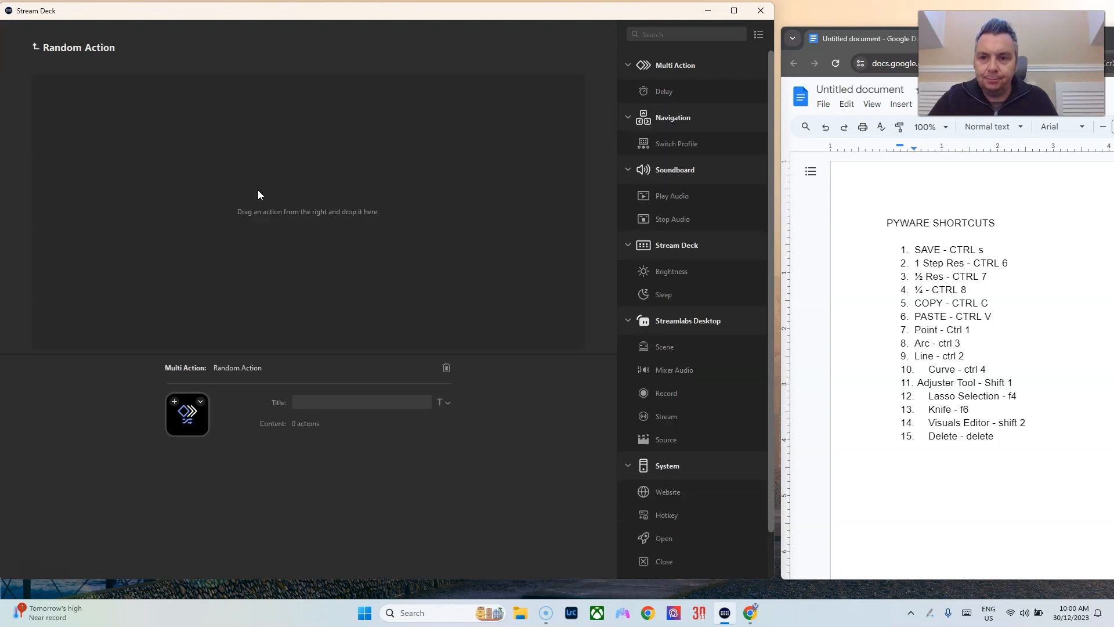
drag(664, 516, 360, 287)
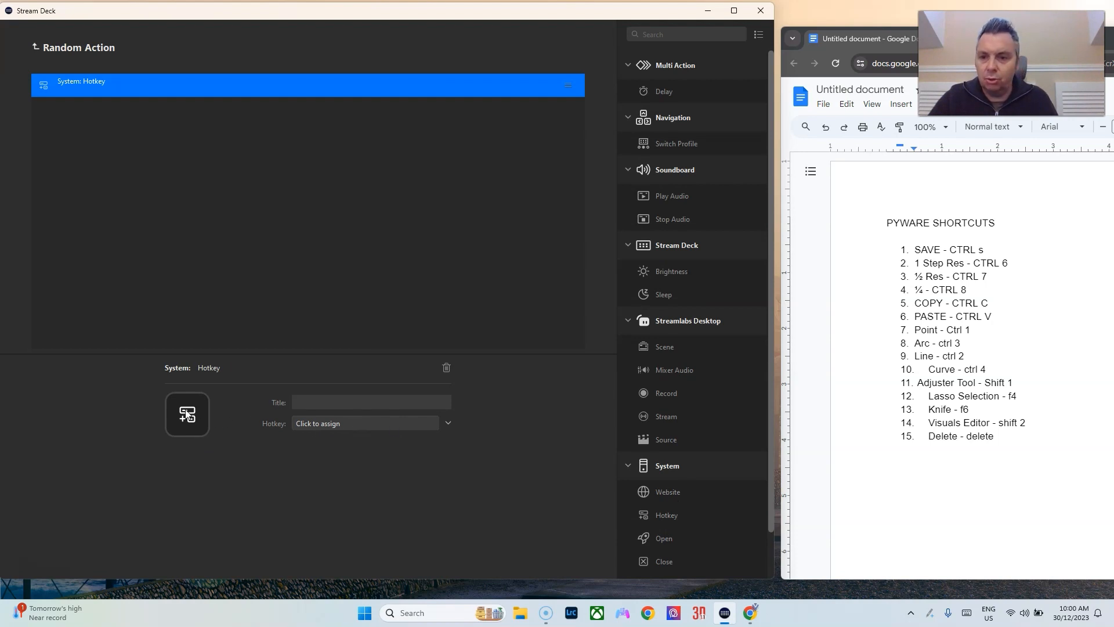
click(326, 403)
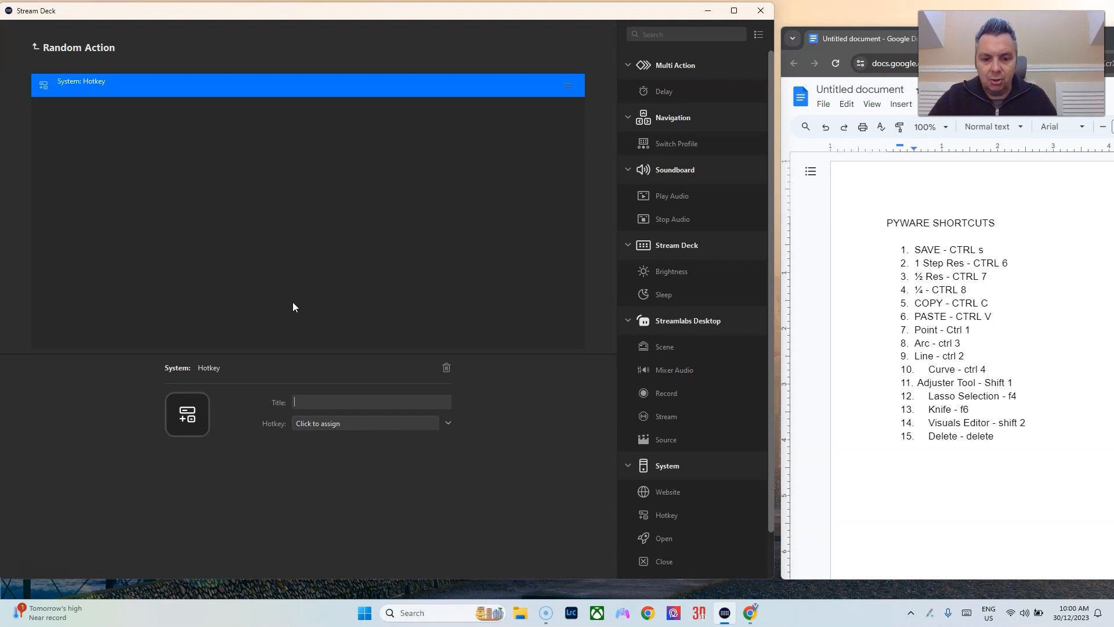
text(POINT)
Assign Ctrl+1 to the POINT hotkey, matching the shortcut list, and return to the profile's key grid.
click(350, 424)
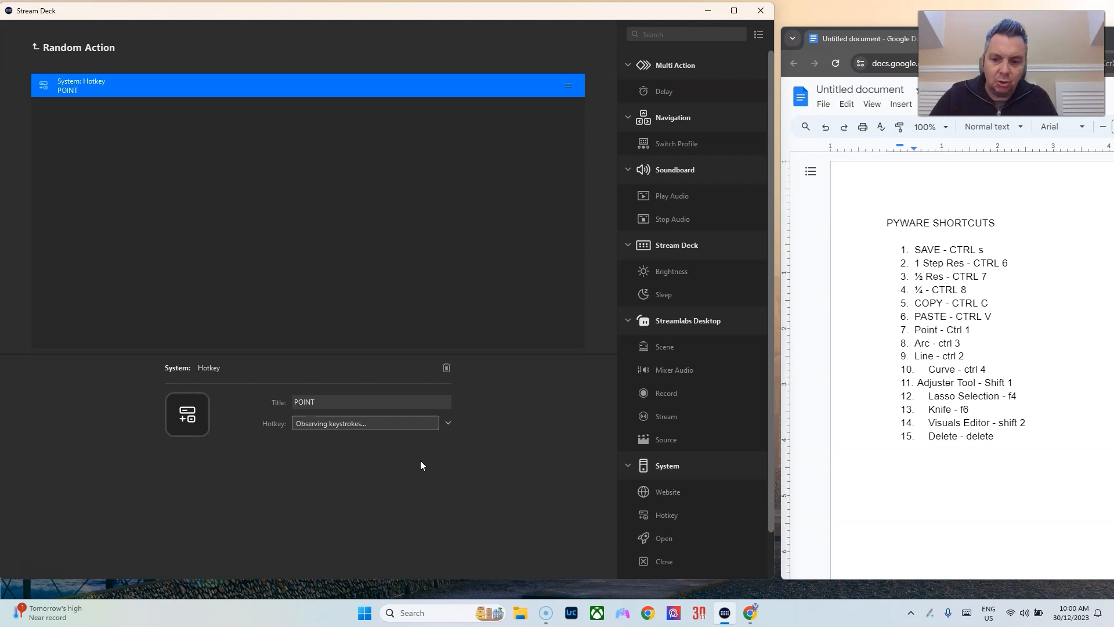
key(shift+1)
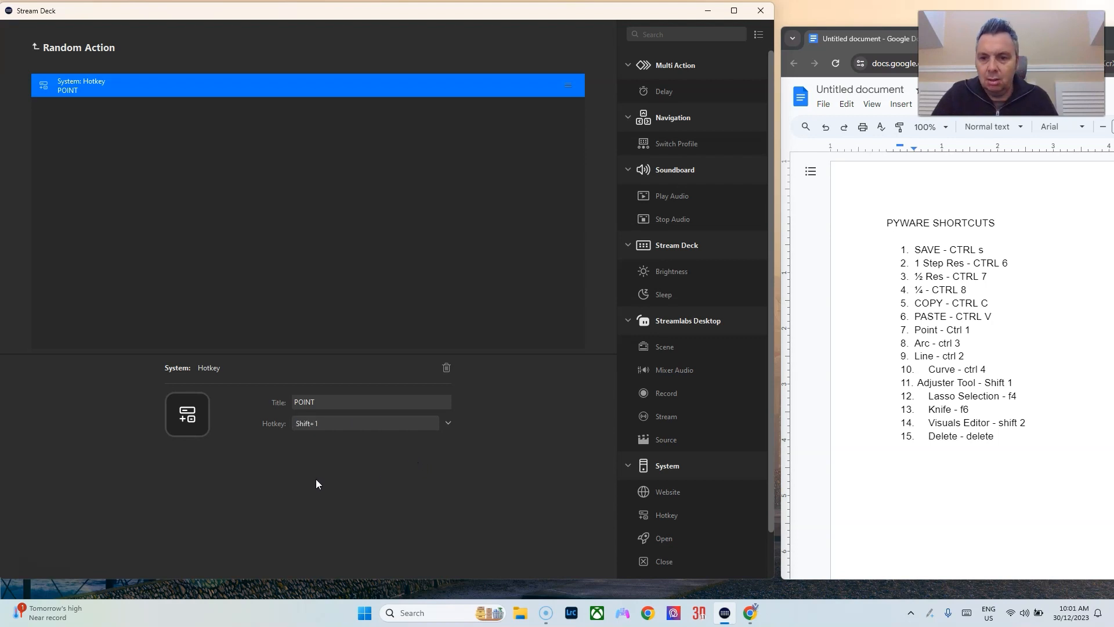
click(323, 422)
key(ctrl+1)
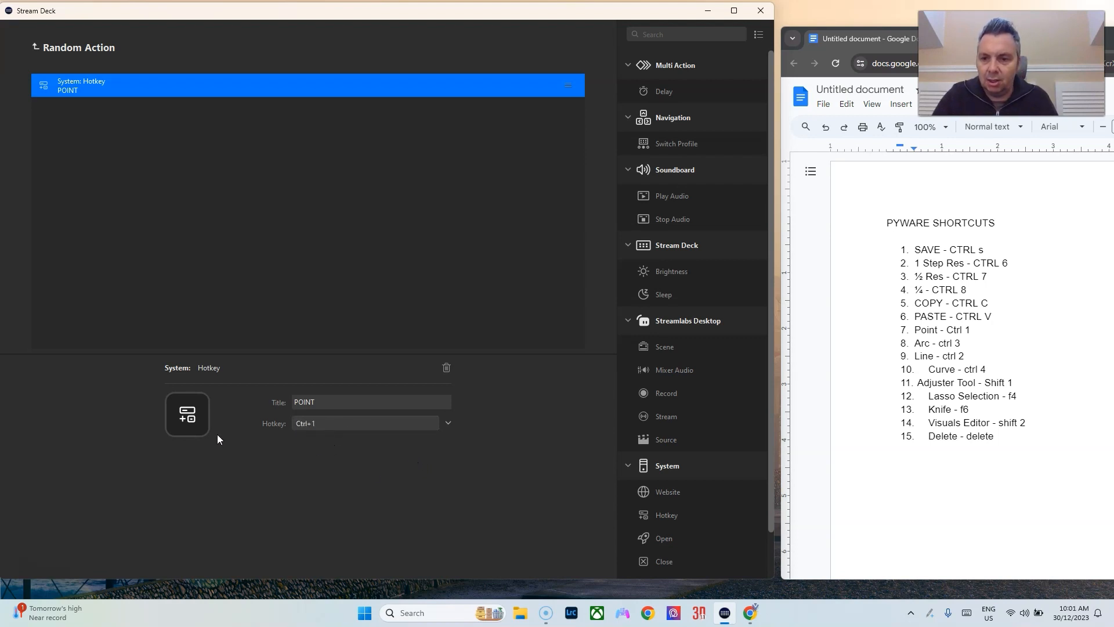
click(76, 48)
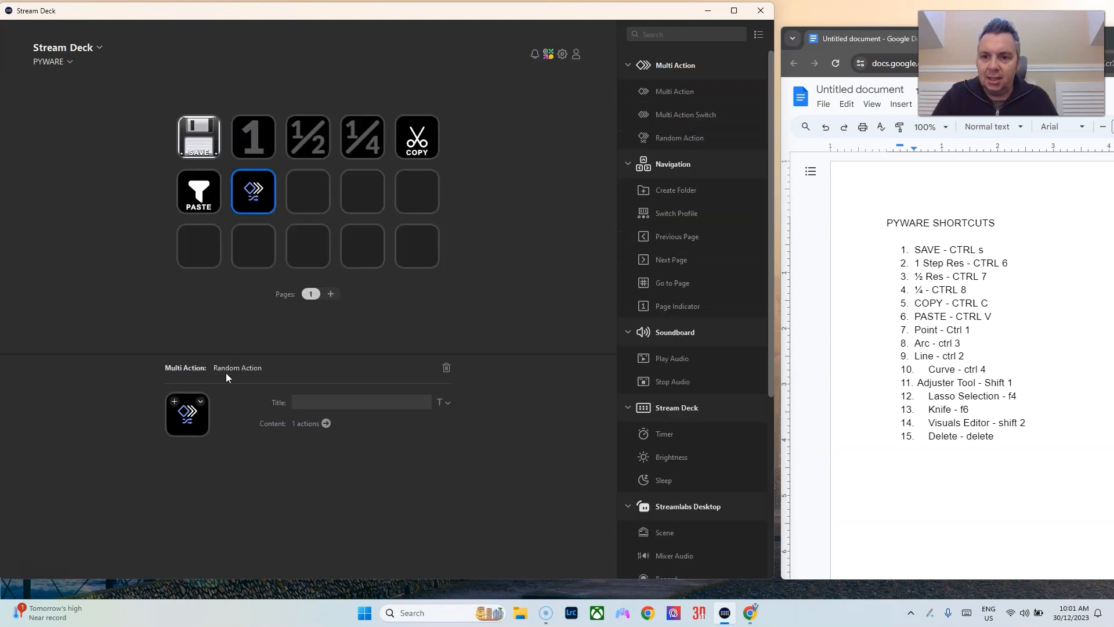
Set the second key of the second row to the dark dot image pointTool.3 from Pyware 3D's images folder.
click(200, 401)
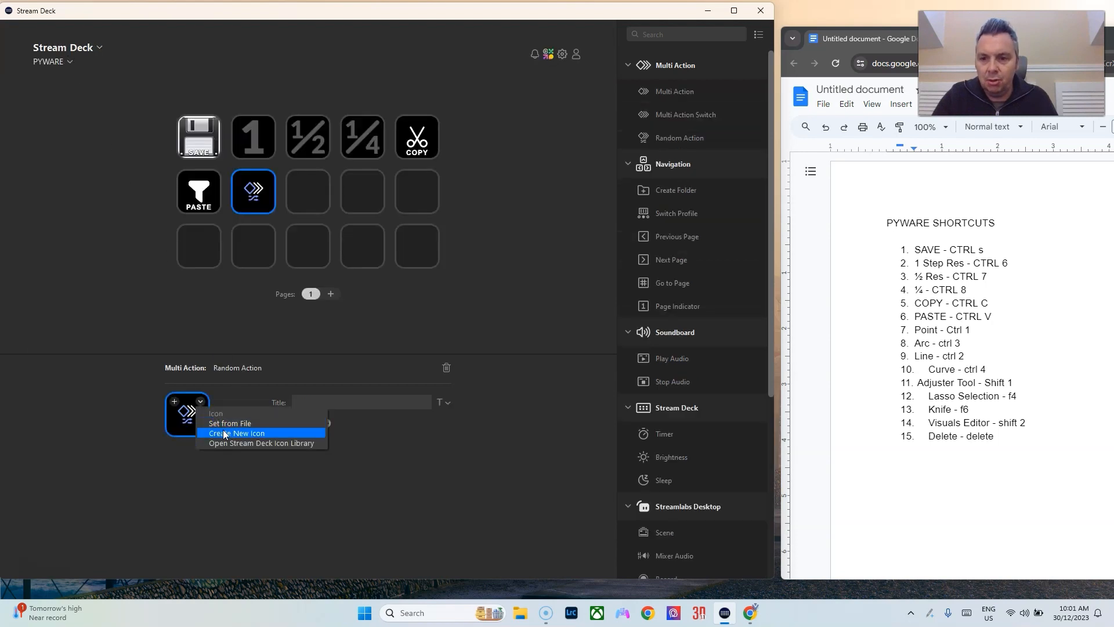
click(226, 424)
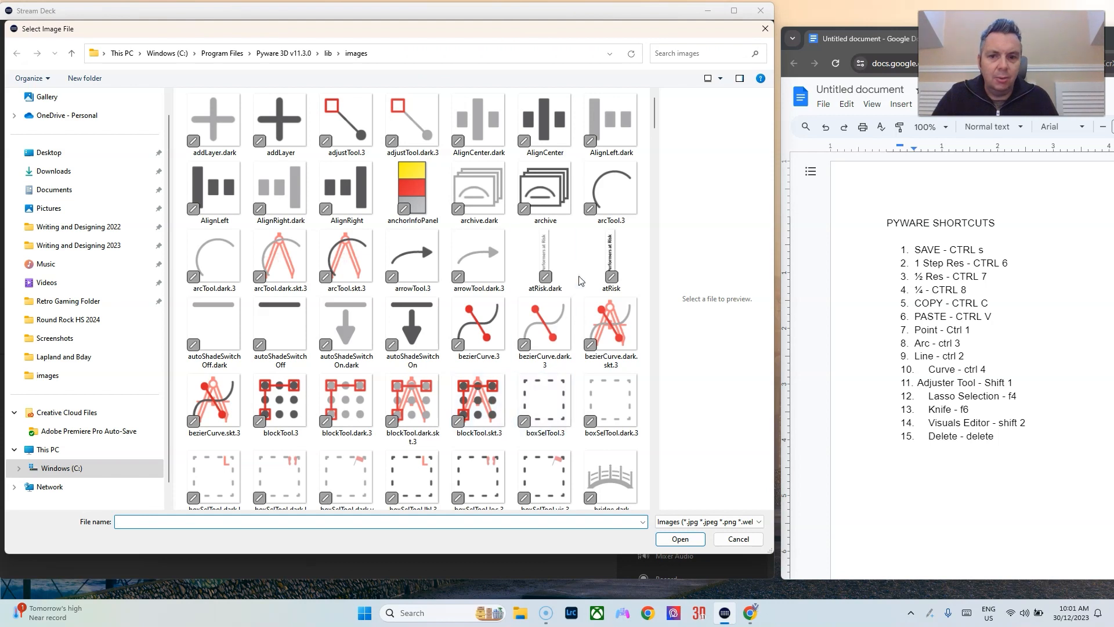
scroll(545, 263, down, 3)
scroll(590, 258, down, 3)
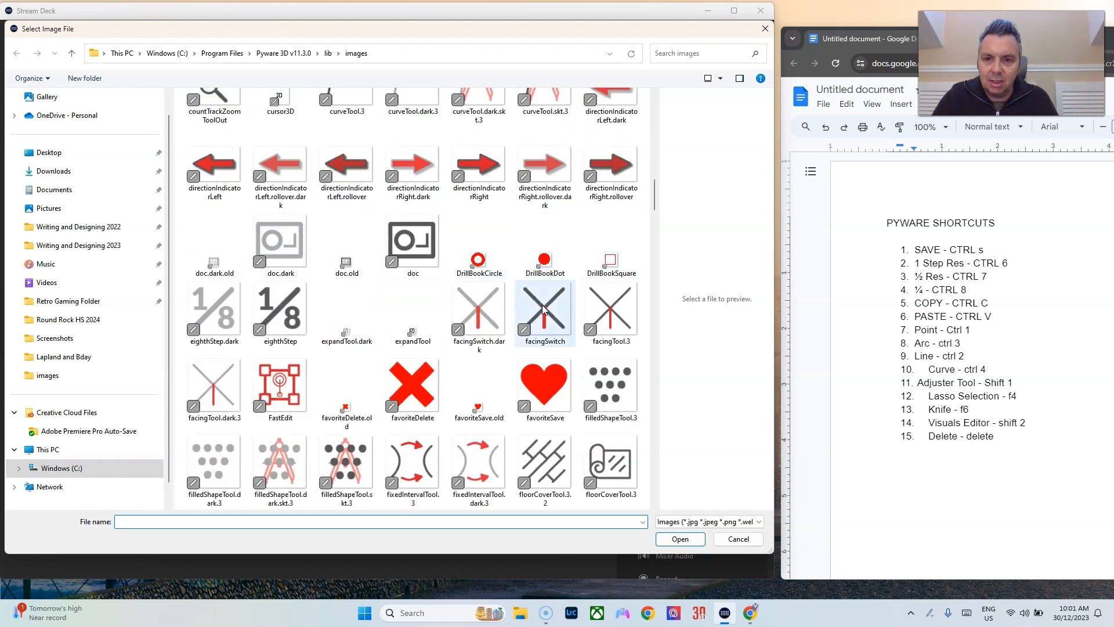
scroll(607, 318, down, 4)
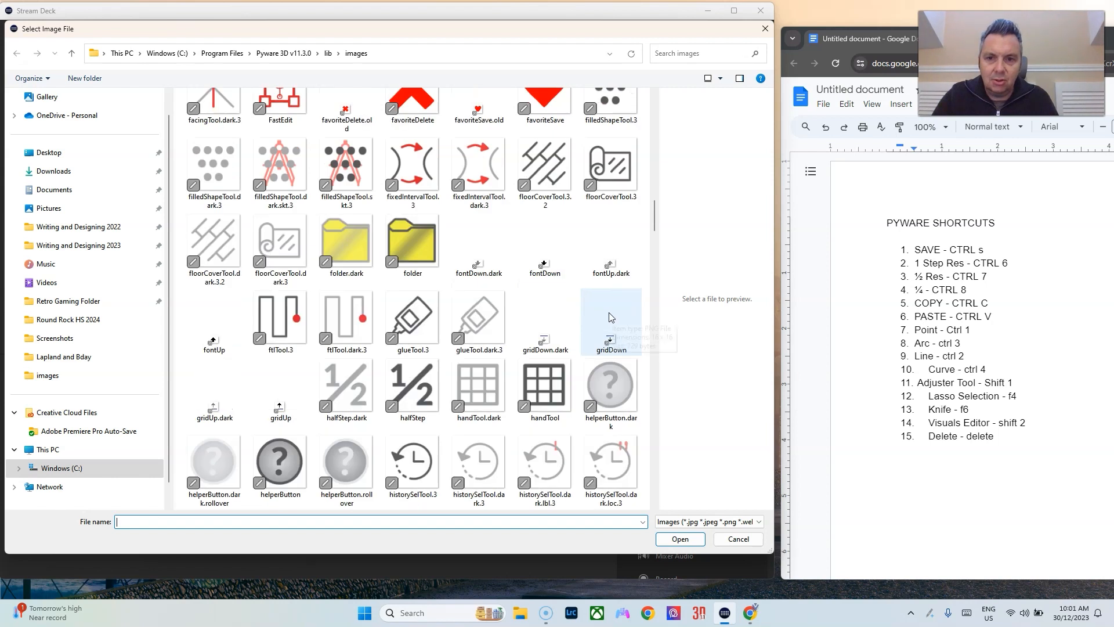
scroll(612, 320, down, 4)
scroll(615, 322, down, 4)
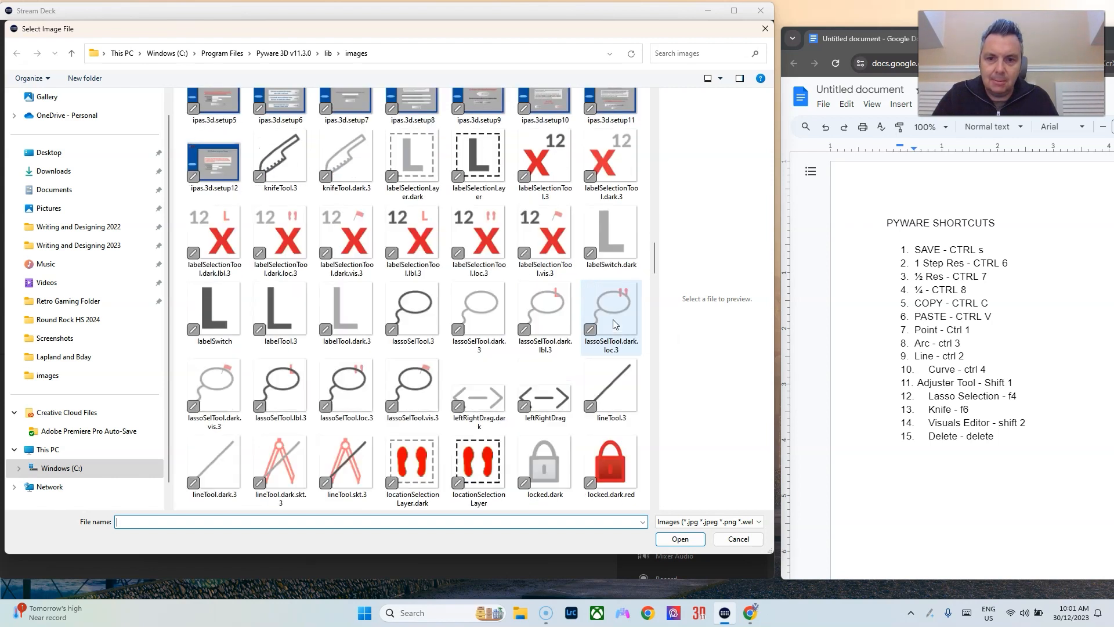
scroll(615, 324, down, 4)
scroll(615, 324, down, 4)
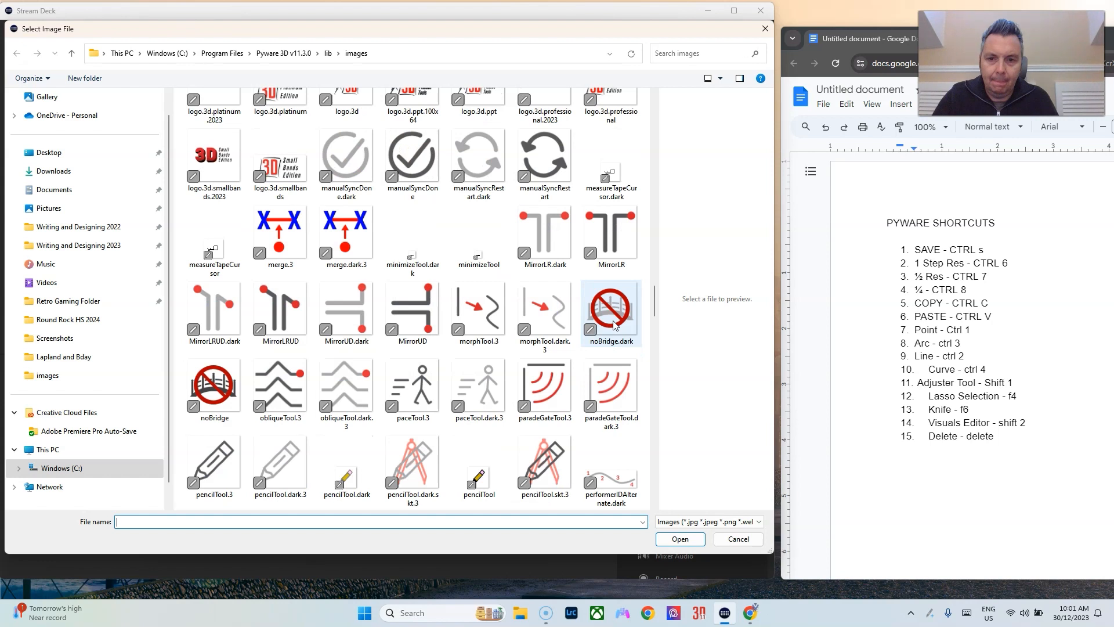
scroll(615, 324, down, 8)
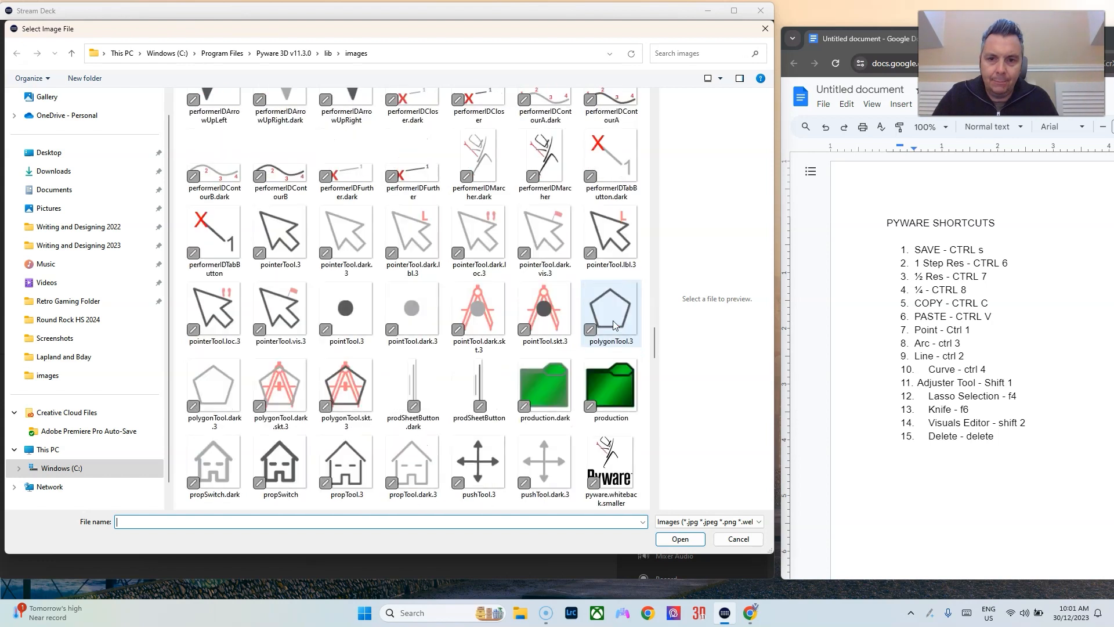
scroll(615, 324, down, 4)
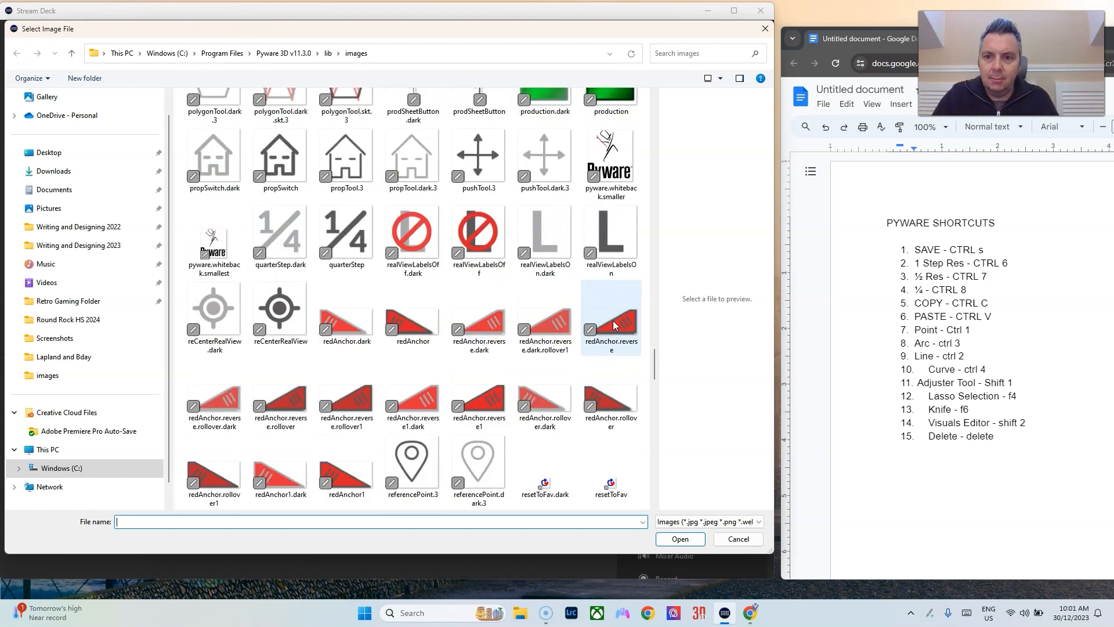
scroll(614, 325, down, 15)
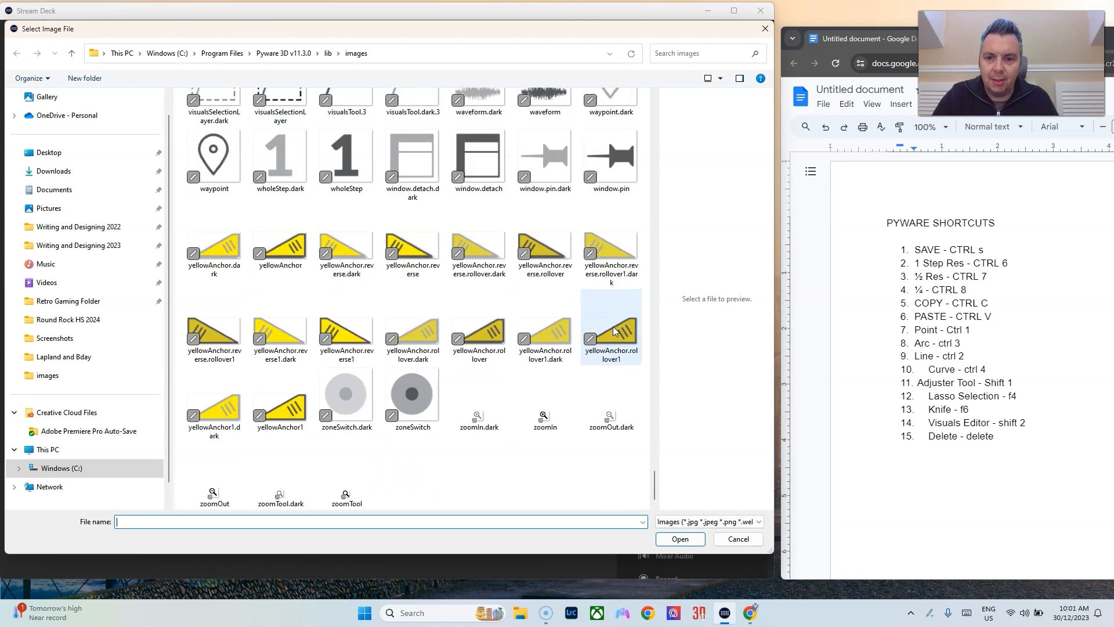
scroll(615, 331, up, 9)
scroll(613, 327, up, 4)
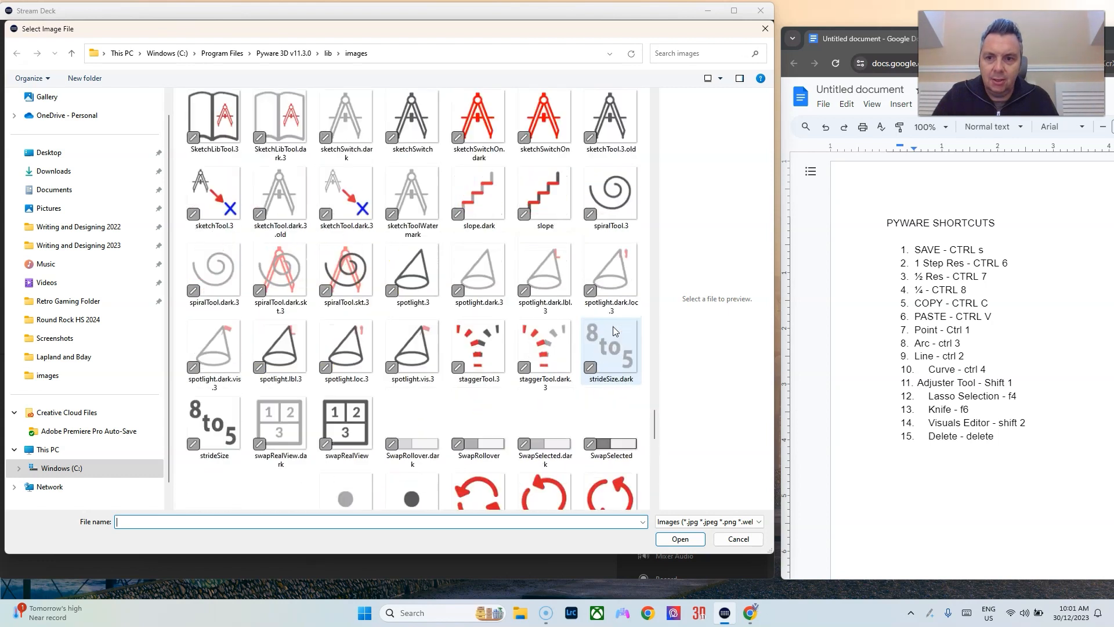
scroll(536, 354, up, 5)
scroll(536, 354, up, 6)
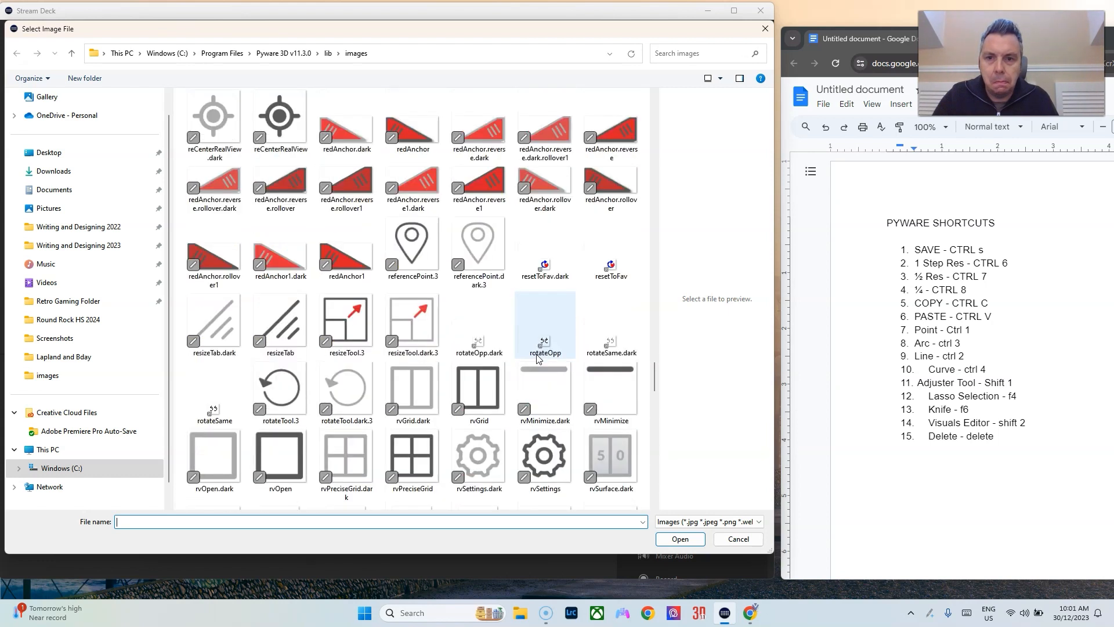
click(346, 424)
click(680, 538)
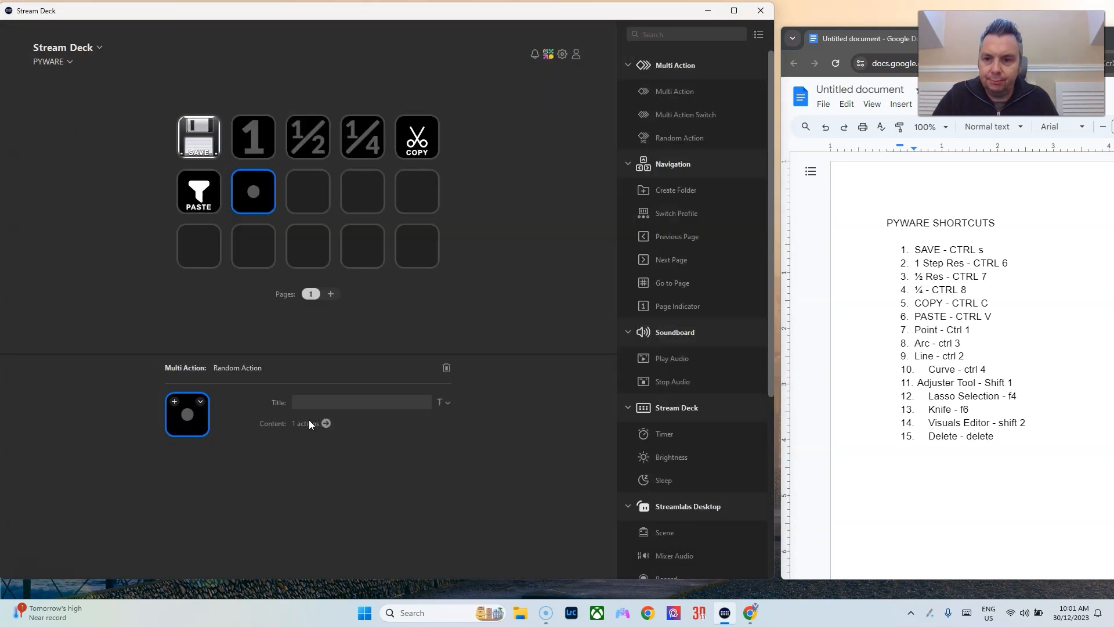
Add a Random Action to the third key of the second row containing a Hotkey titled "ARC" set to Ctrl+3, and return to the key grid.
click(304, 197)
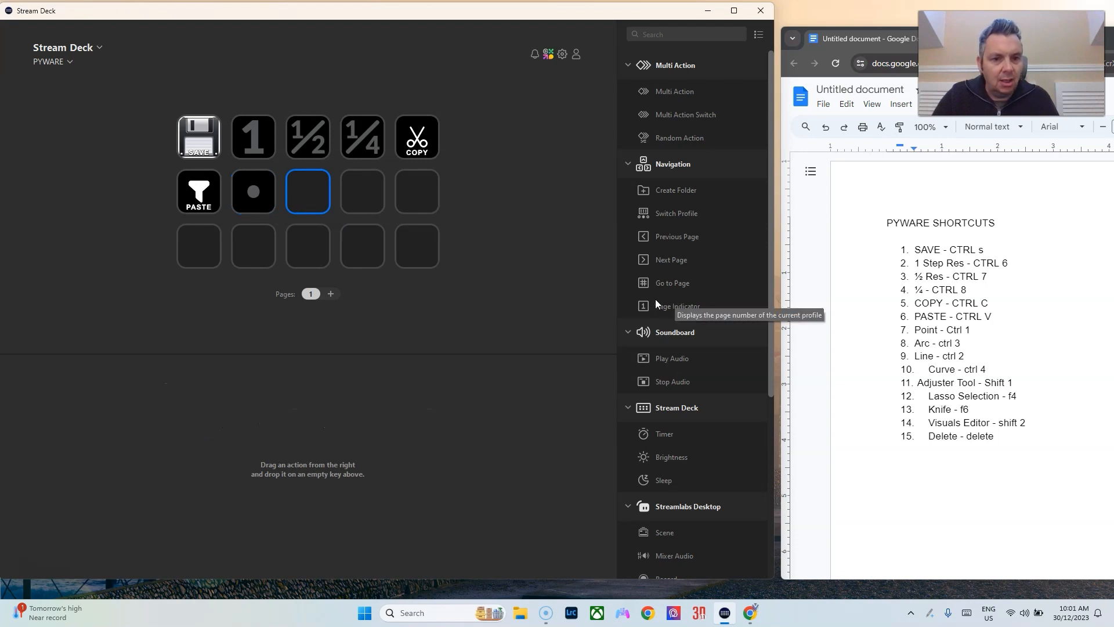
drag(679, 137, 307, 192)
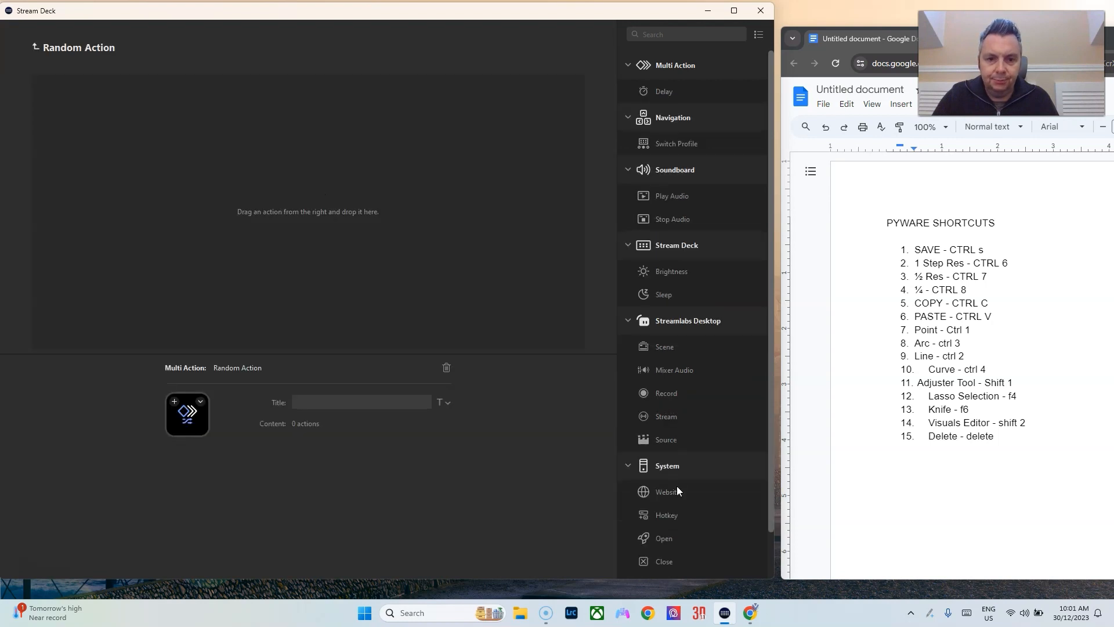
drag(666, 514, 367, 322)
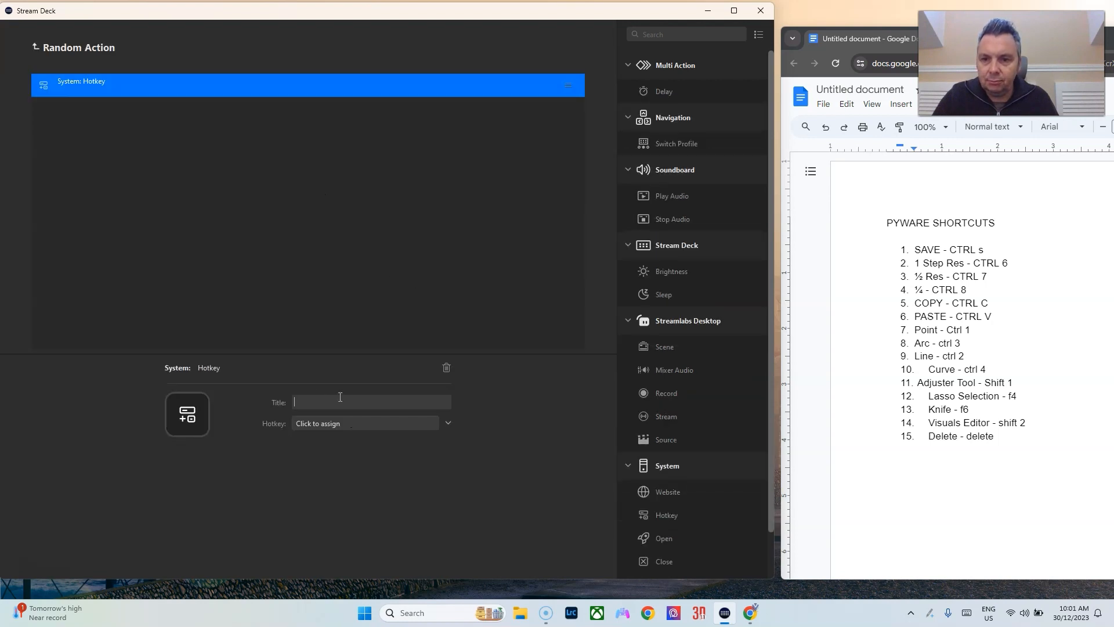
text(ARC)
click(326, 422)
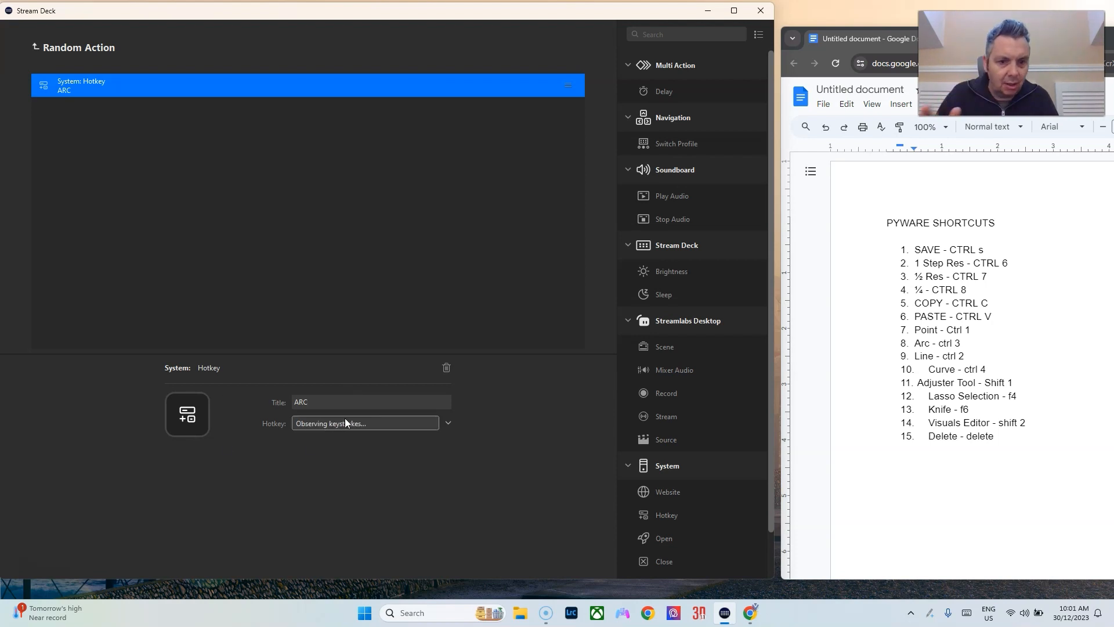
key(ctrl+3)
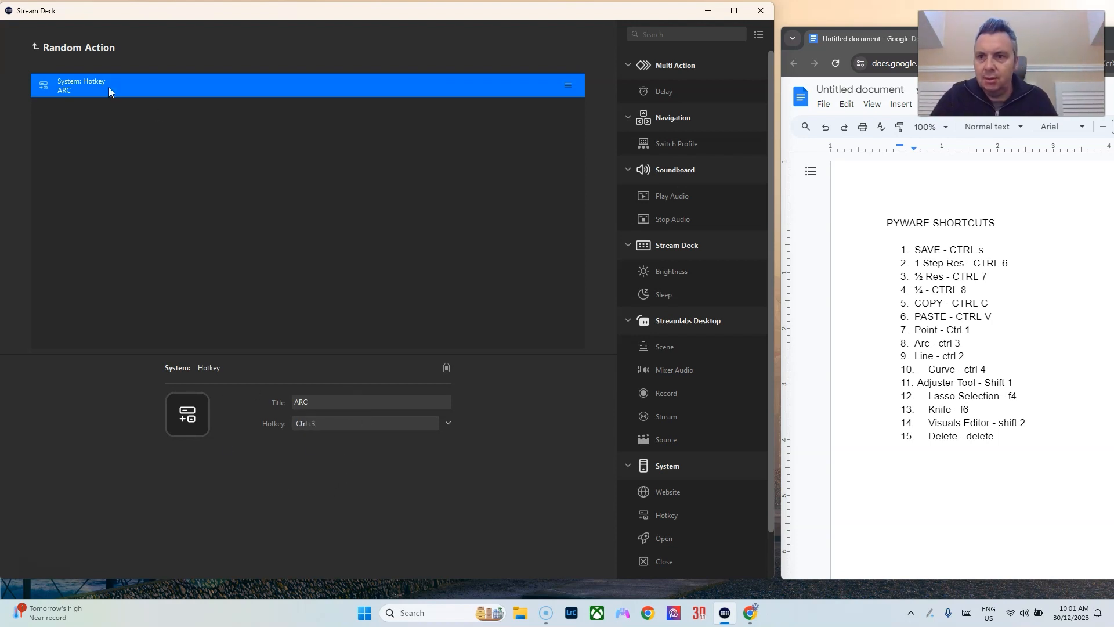
click(76, 48)
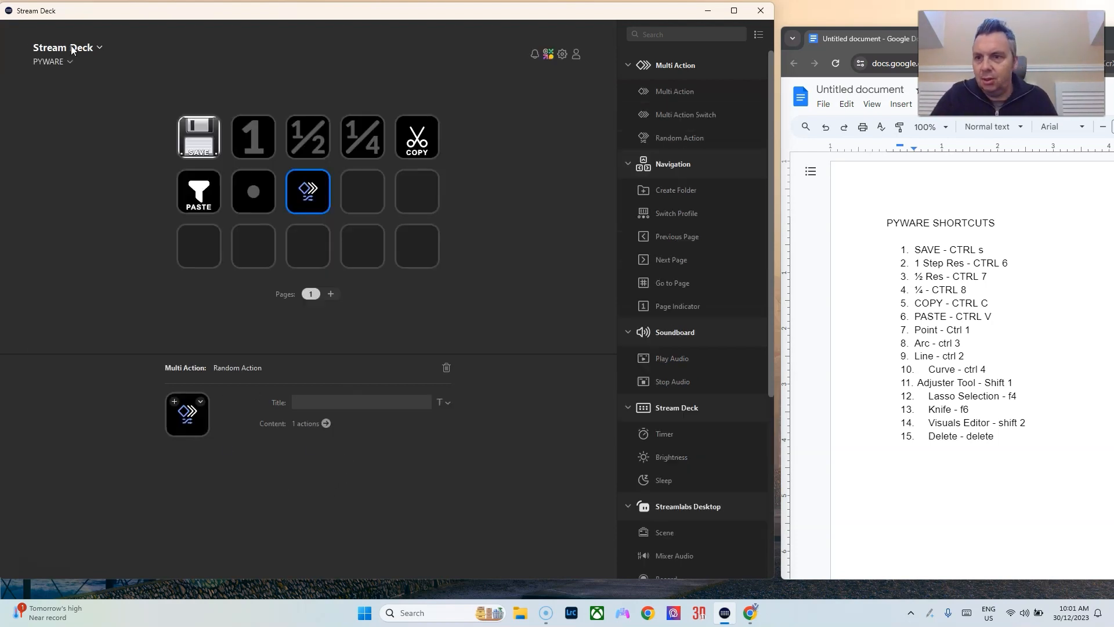
Give the third key of the second row the arcTool.3 image from Pyware 3D's images folder and title it "ARC".
click(200, 402)
click(230, 423)
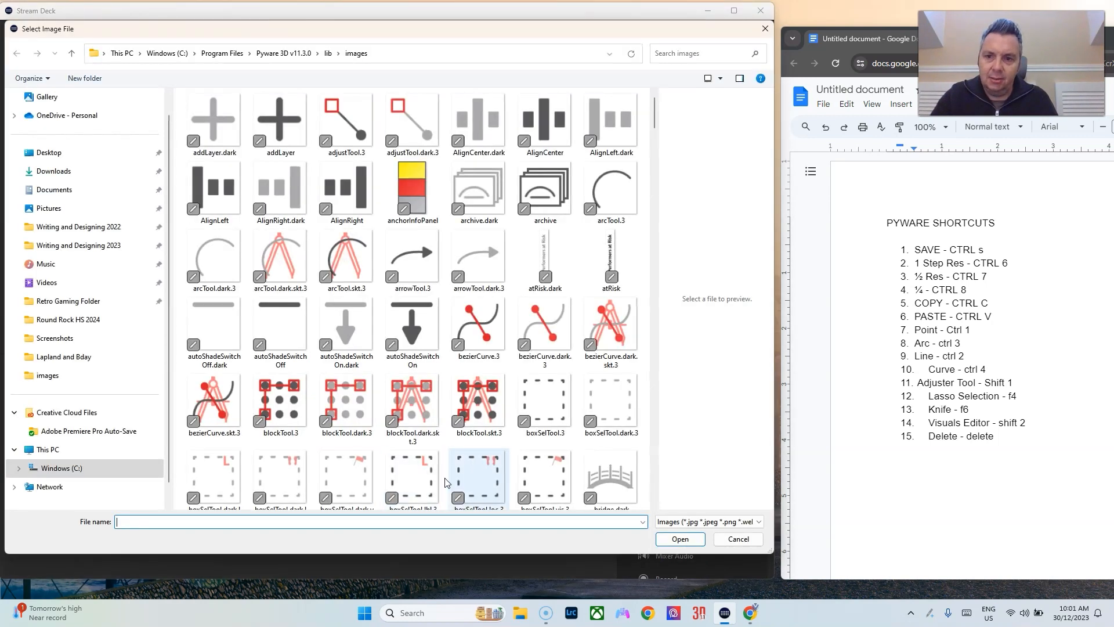
click(611, 192)
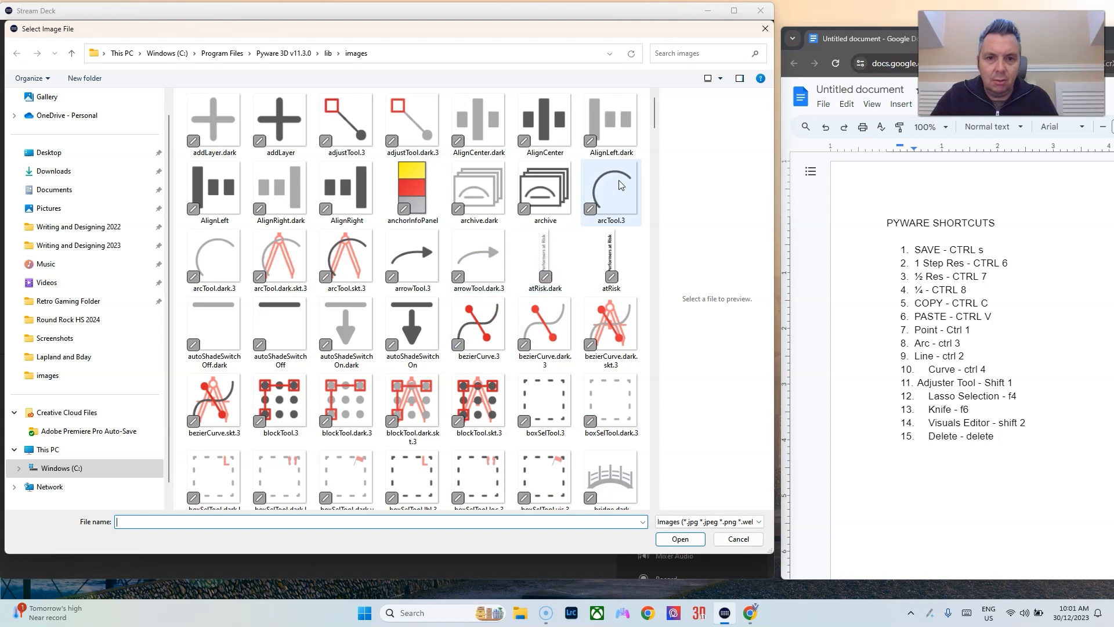
click(673, 535)
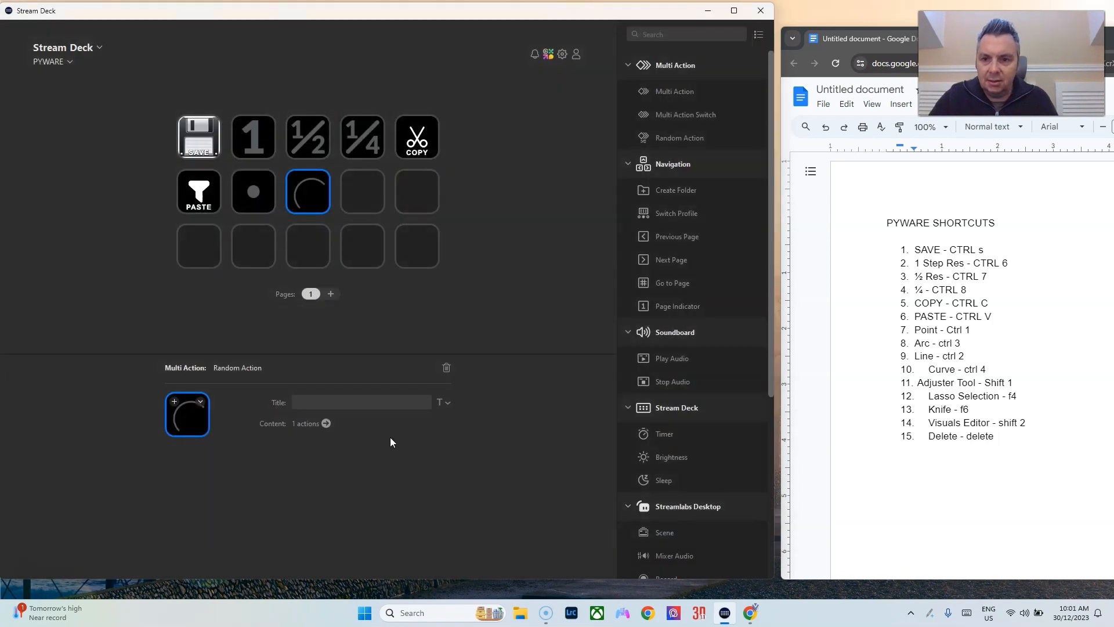
click(337, 402)
text(ARC)
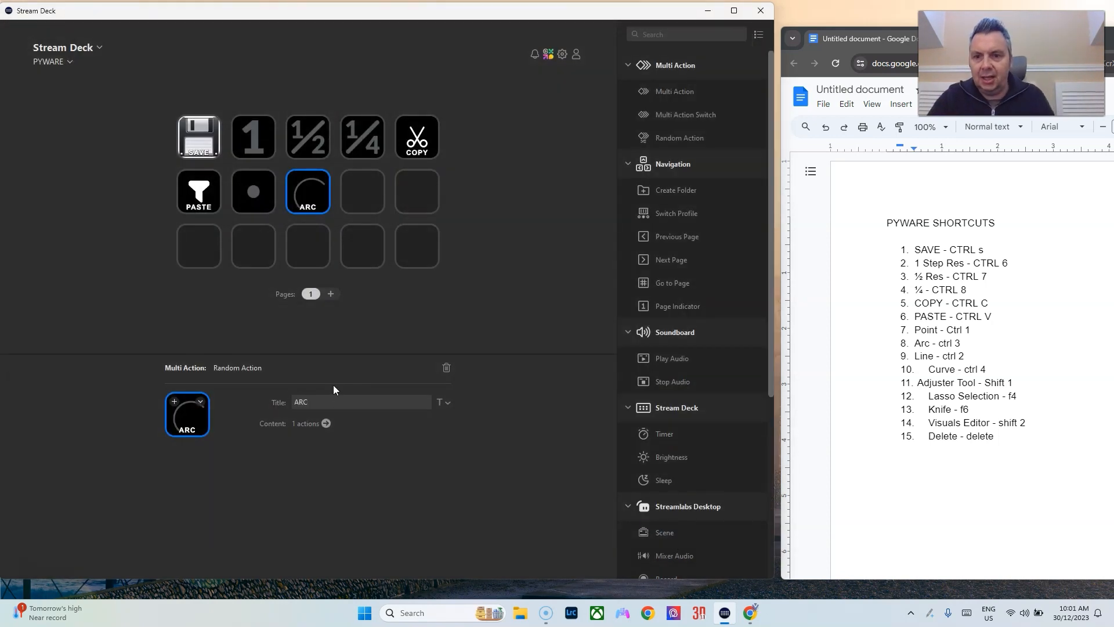
Title the dot key in the second row "POINT".
click(262, 207)
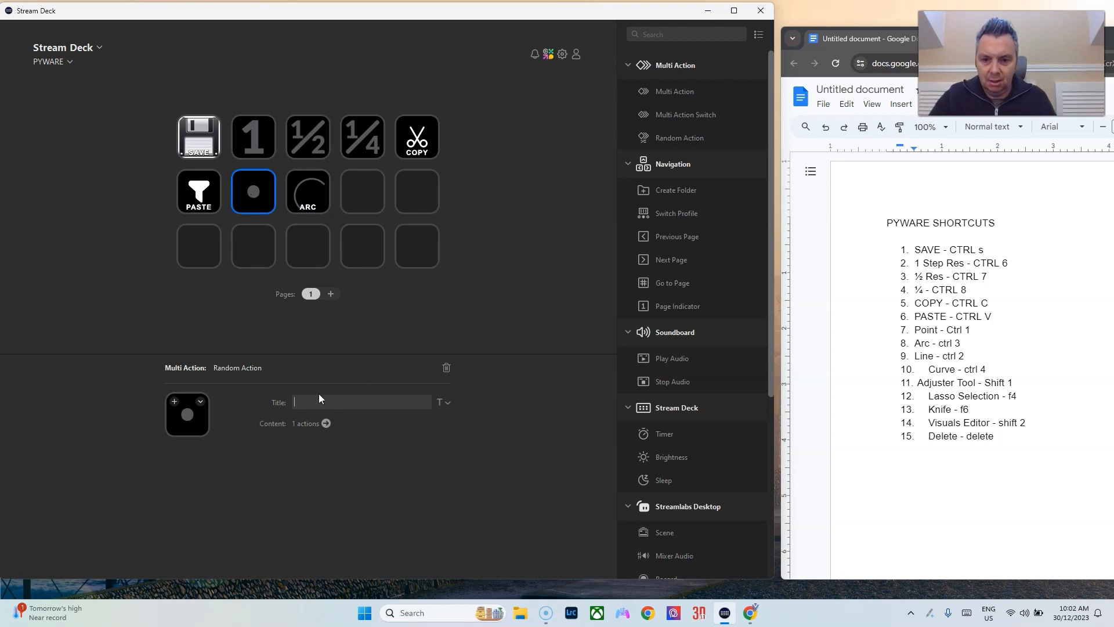
text(POINT)
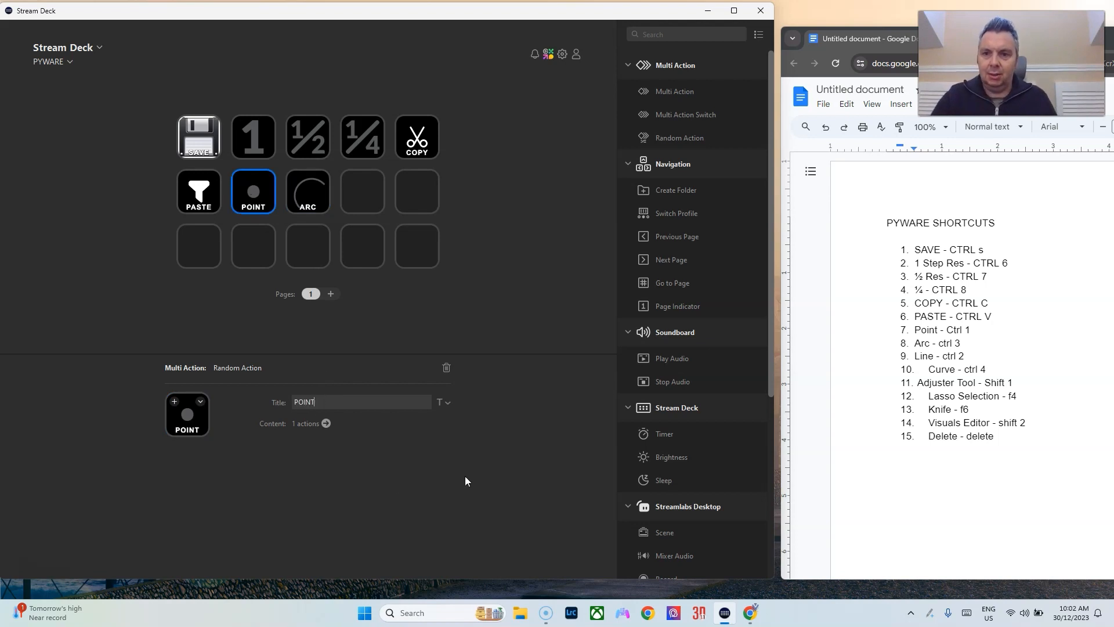
click(310, 188)
Add a Random Action to the fourth key of the second row with a Hotkey set to Ctrl+2, and return to the key grid.
click(372, 197)
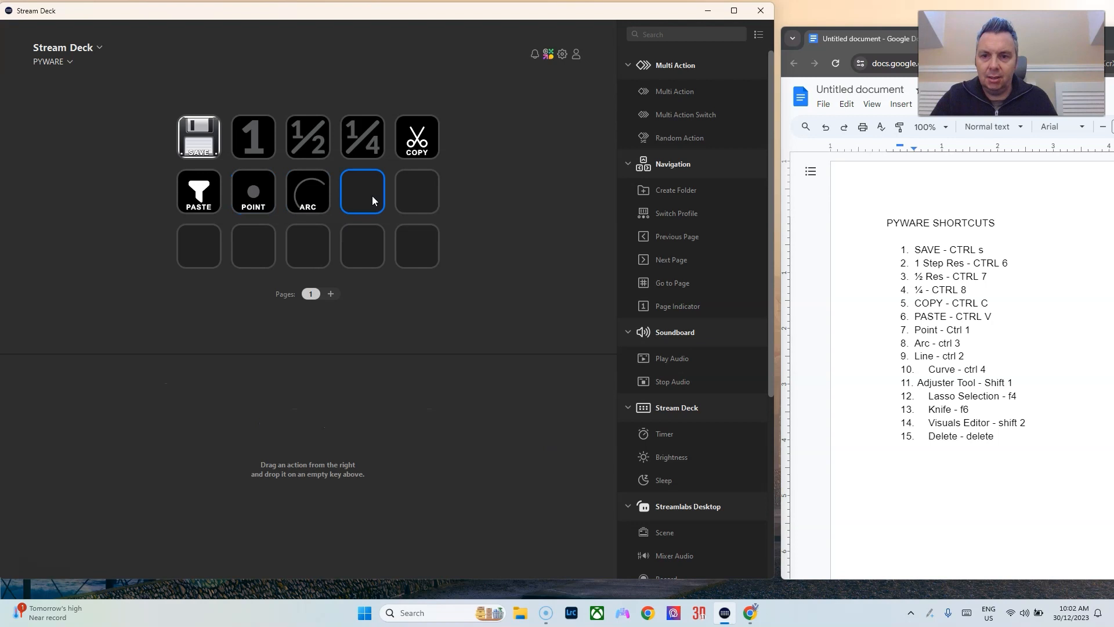
drag(679, 138, 362, 192)
drag(667, 515, 308, 87)
click(333, 423)
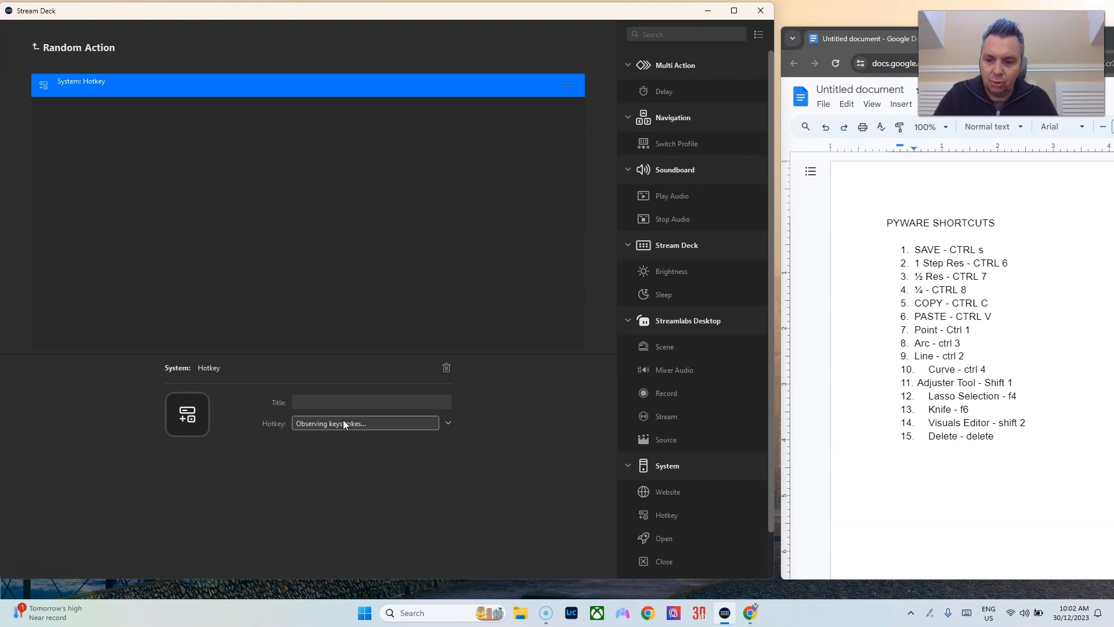
key(ctrl+2)
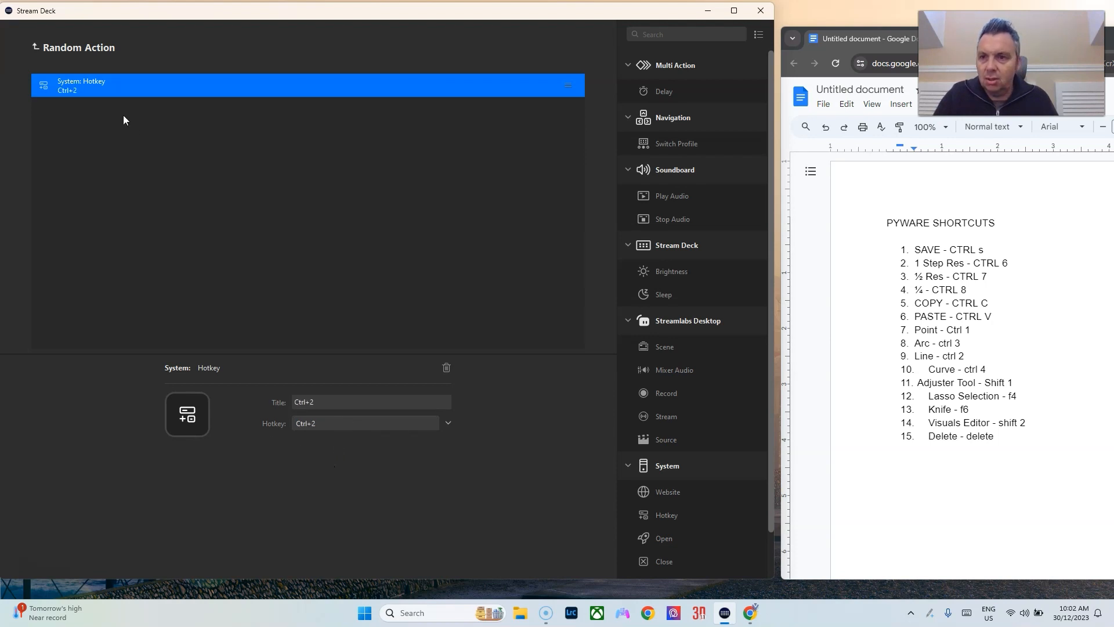
click(38, 47)
Title the fourth key of the second row "LINE" and give it the lineTool.3 image from Pyware 3D's images folder.
text(LINE)
click(200, 401)
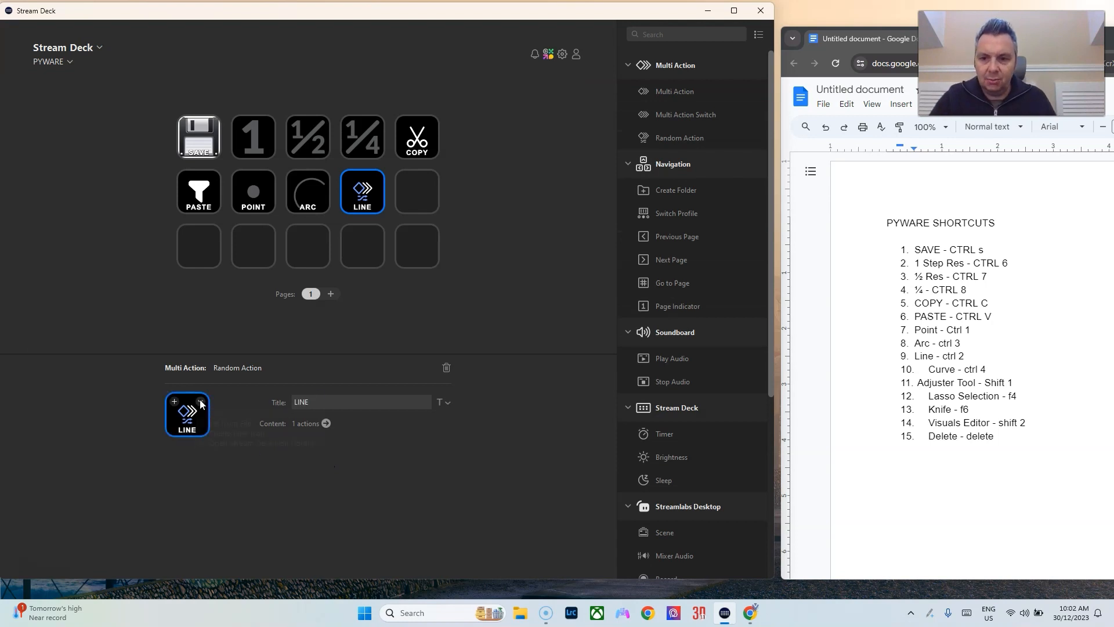
click(223, 421)
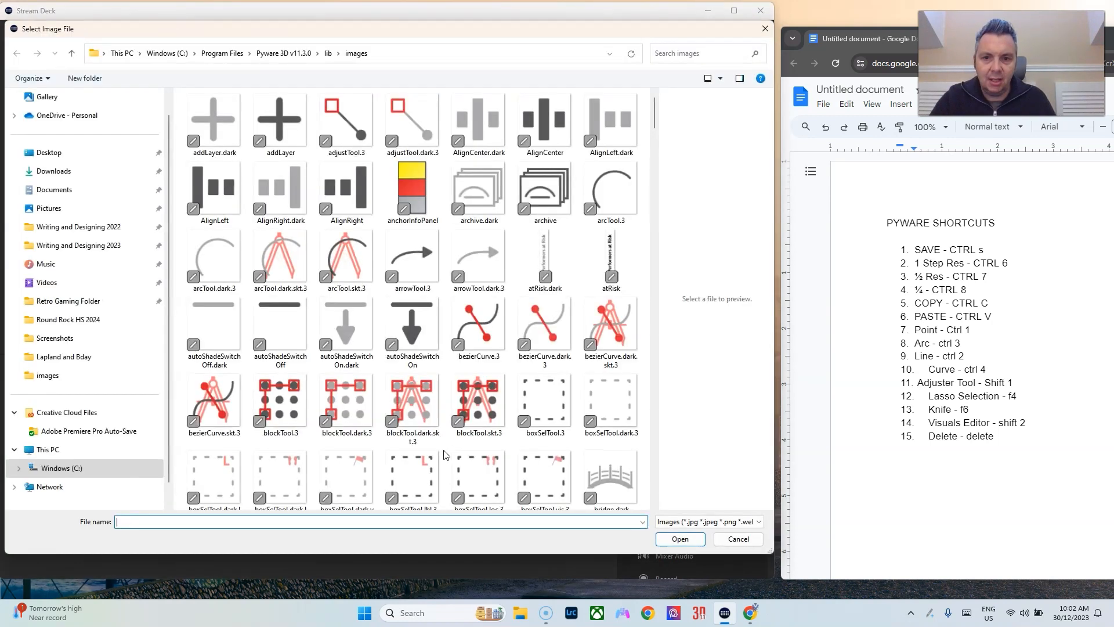
scroll(575, 406, down, 15)
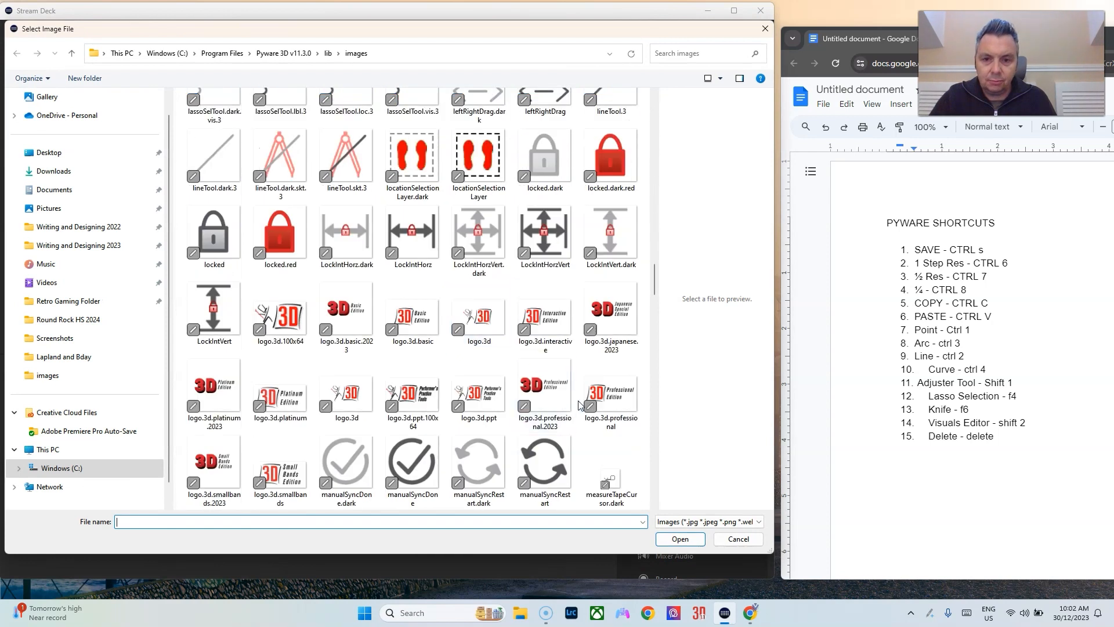
click(610, 103)
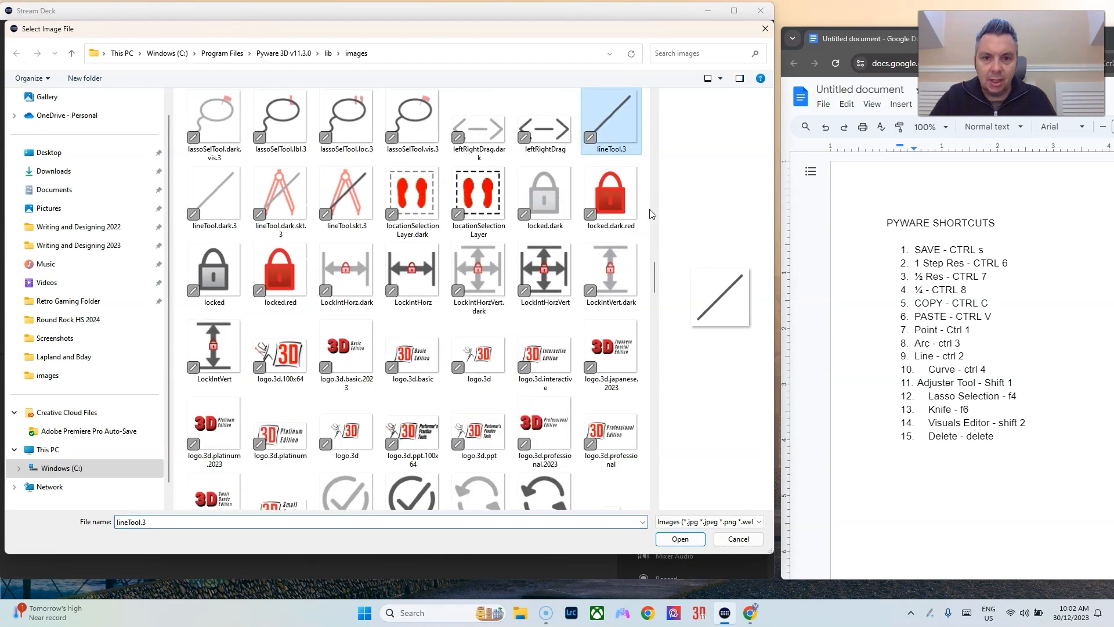
click(680, 539)
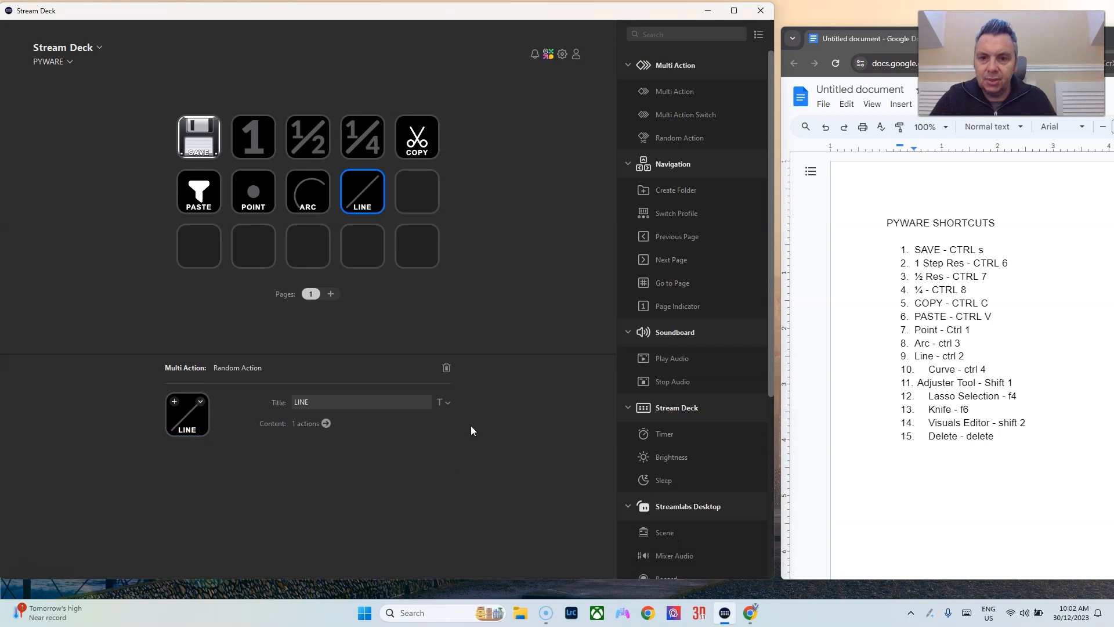
Add a Random Action to the fifth key of the second row with a Hotkey set to Ctrl+4, and return to the key grid.
click(421, 194)
drag(674, 138, 416, 191)
drag(670, 514, 390, 238)
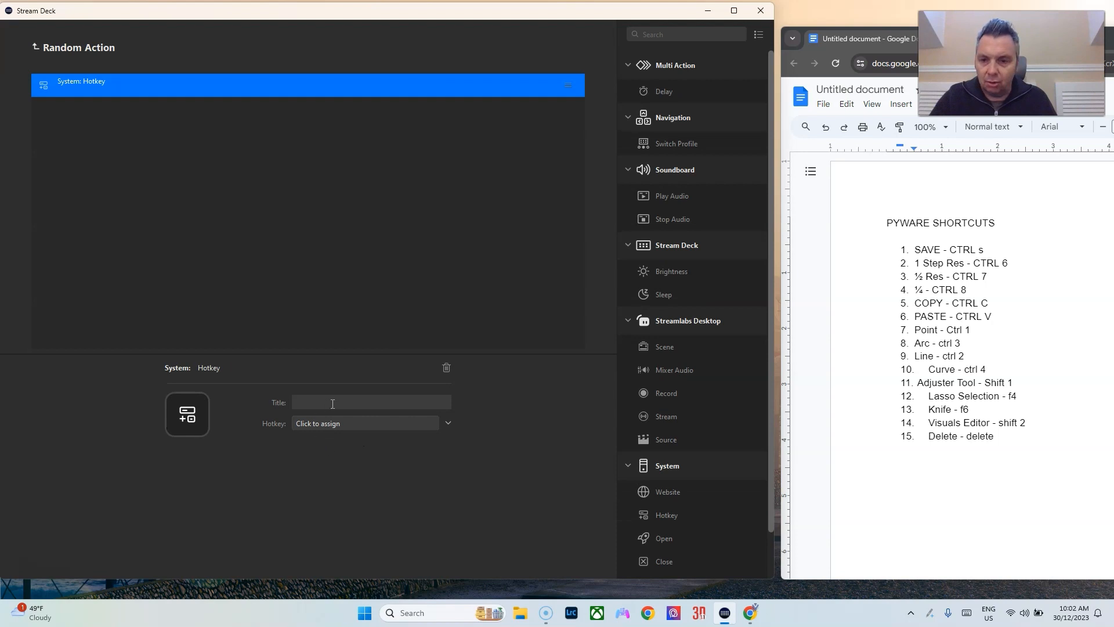
click(333, 422)
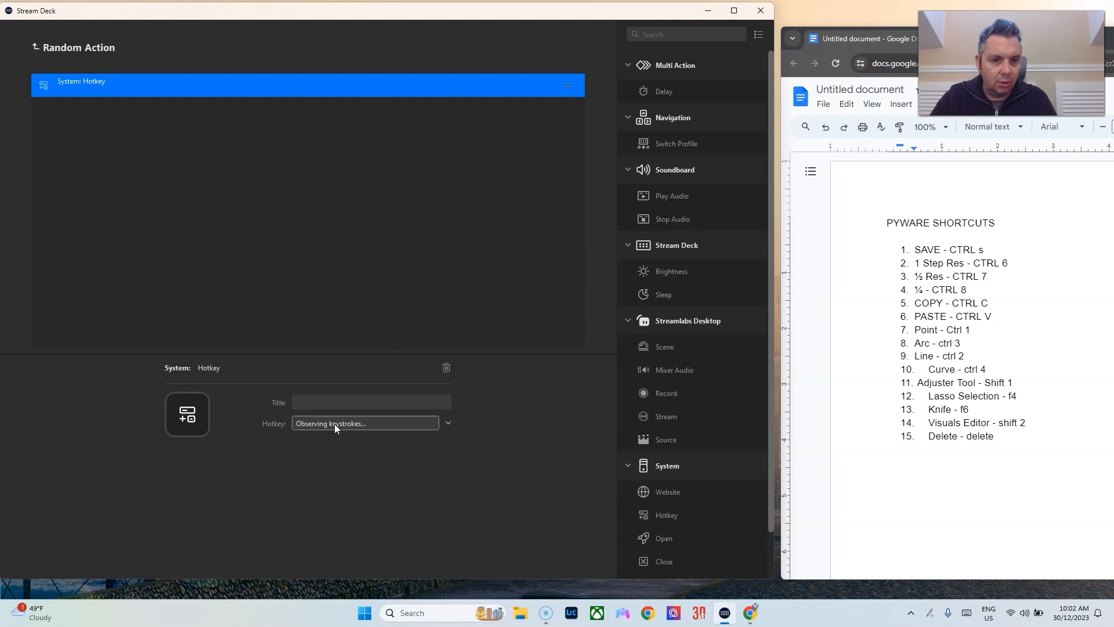
key(ctrl+4)
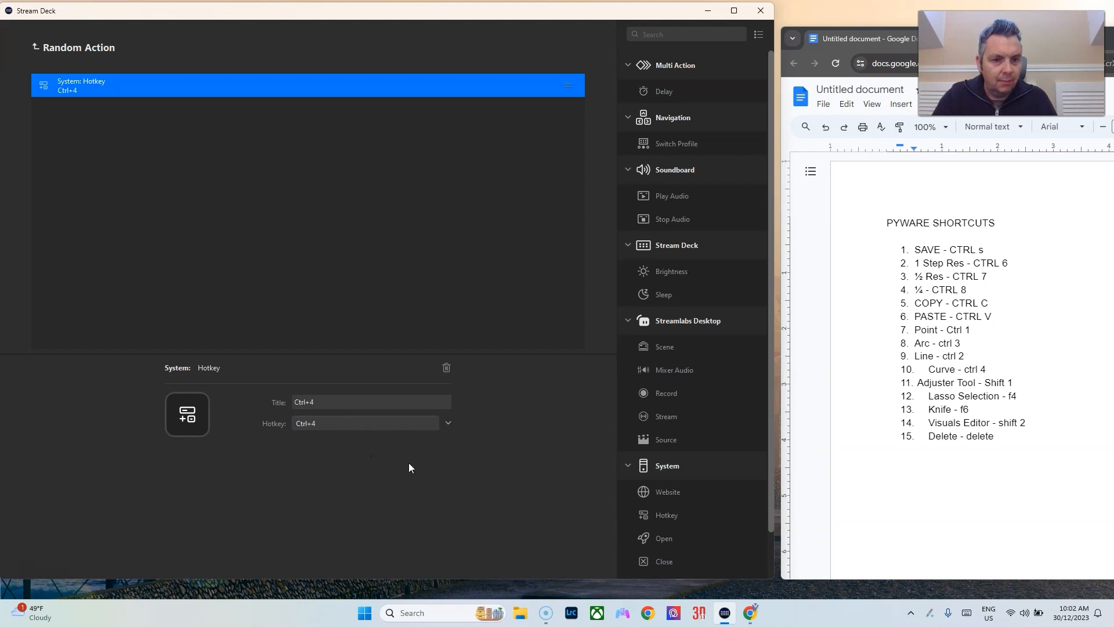
click(96, 47)
Give the fifth key of the second row the curveTool.3 image from Pyware 3D's images folder and title it "CURVE".
click(200, 401)
click(226, 423)
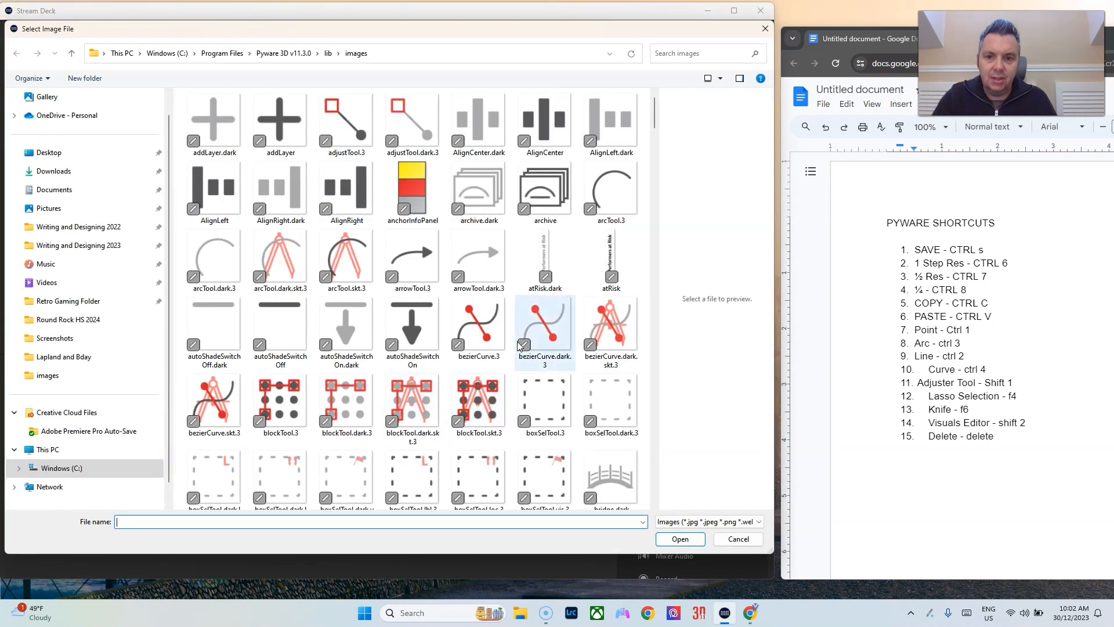
scroll(518, 348, down, 10)
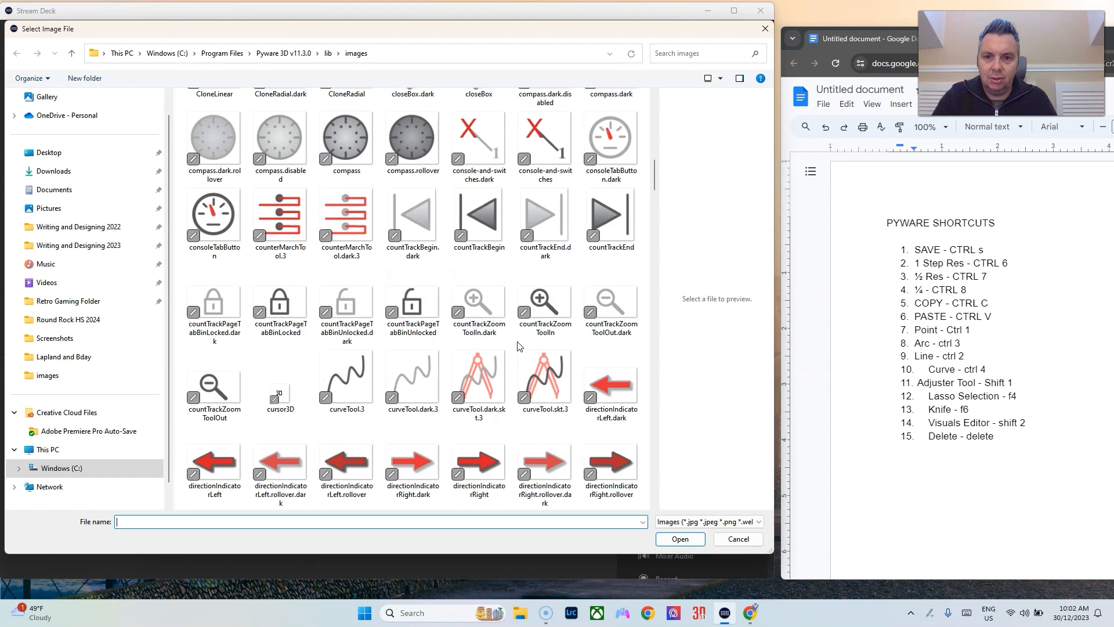
scroll(517, 350, down, 5)
scroll(514, 364, down, 5)
scroll(514, 364, up, 10)
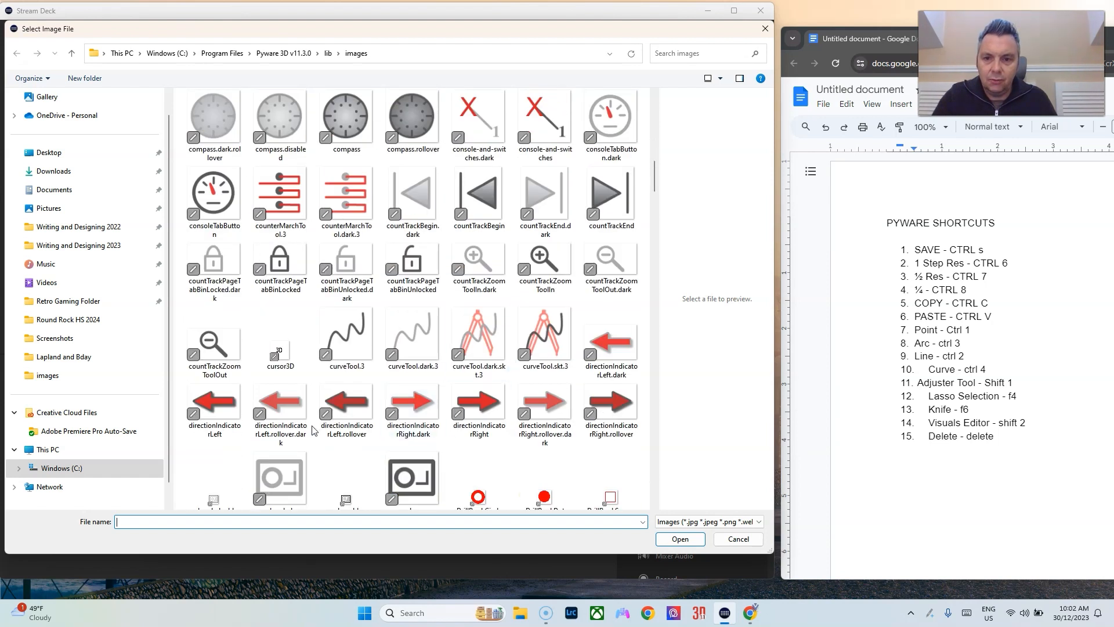
click(347, 336)
click(663, 539)
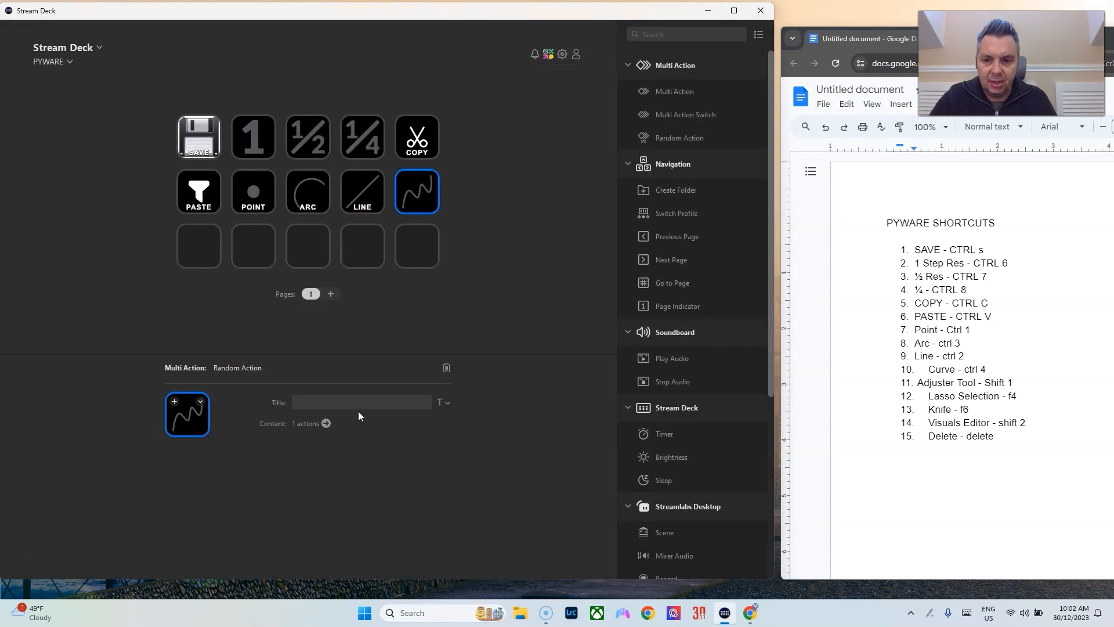
text(CURVE)
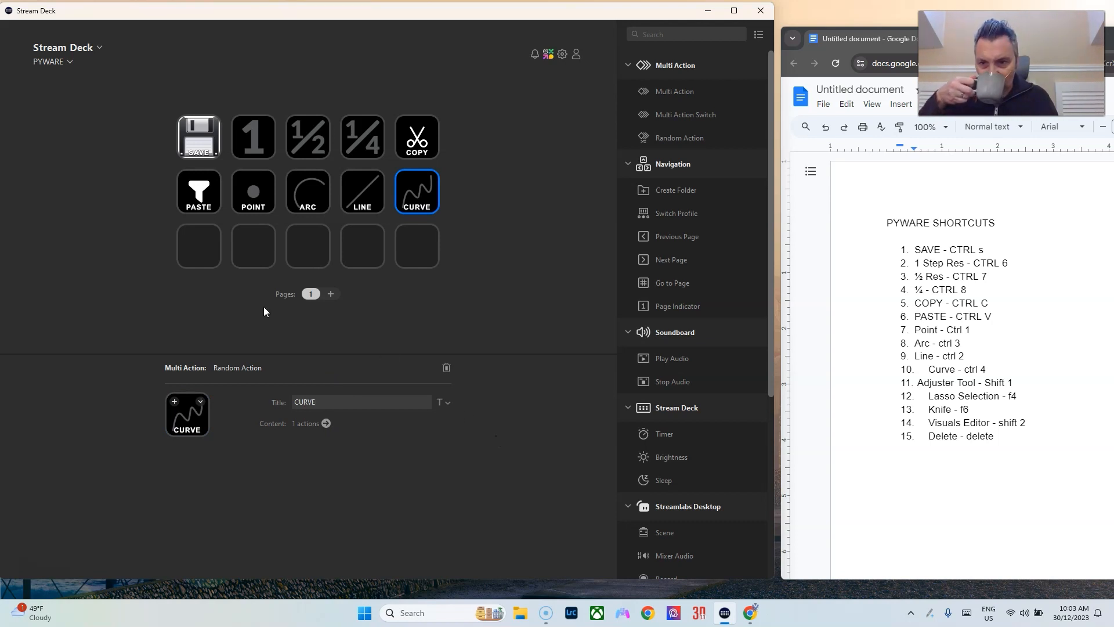
Move the COPY key from the end of the first row to the first key of the third row.
drag(416, 137, 193, 247)
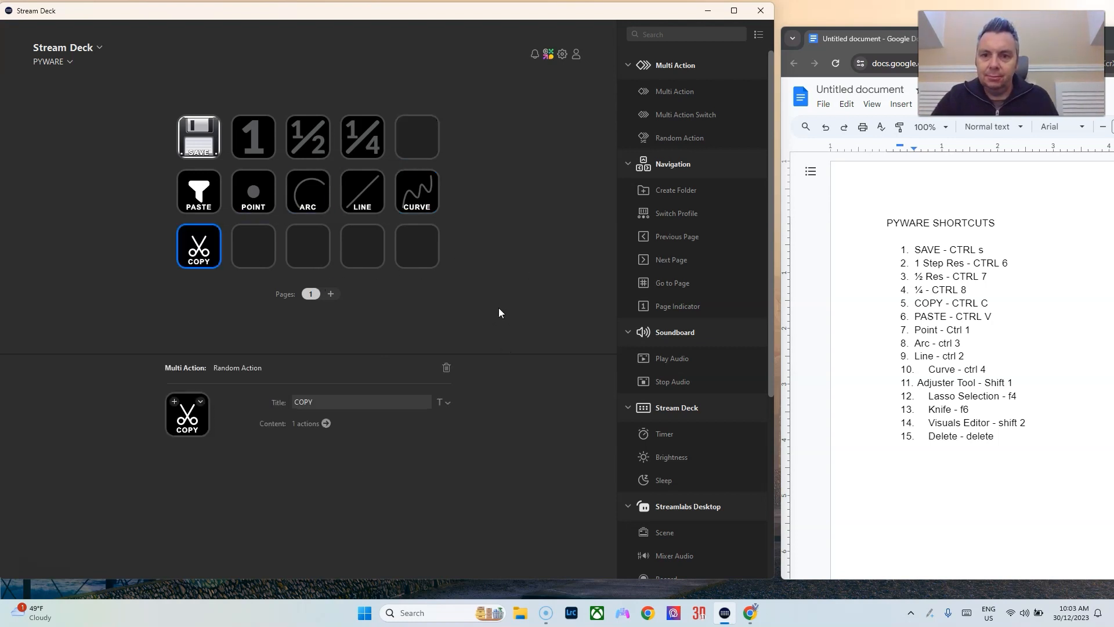
click(267, 258)
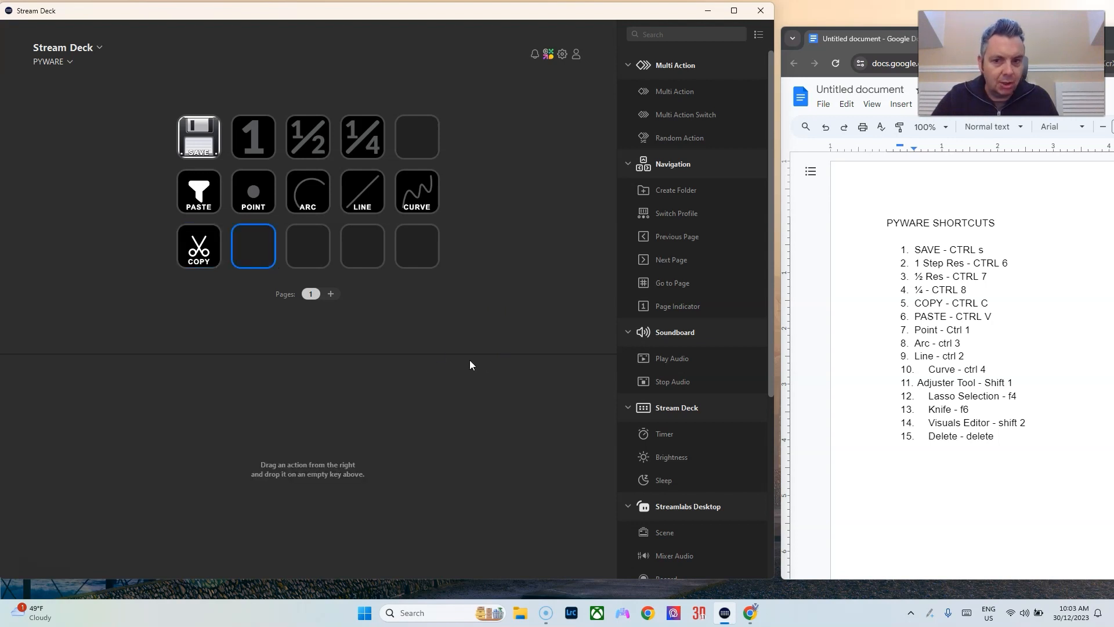
Add a Random Action to the fifth key of the first row with a Hotkey set to Shift+1, and return to the key grid.
click(428, 150)
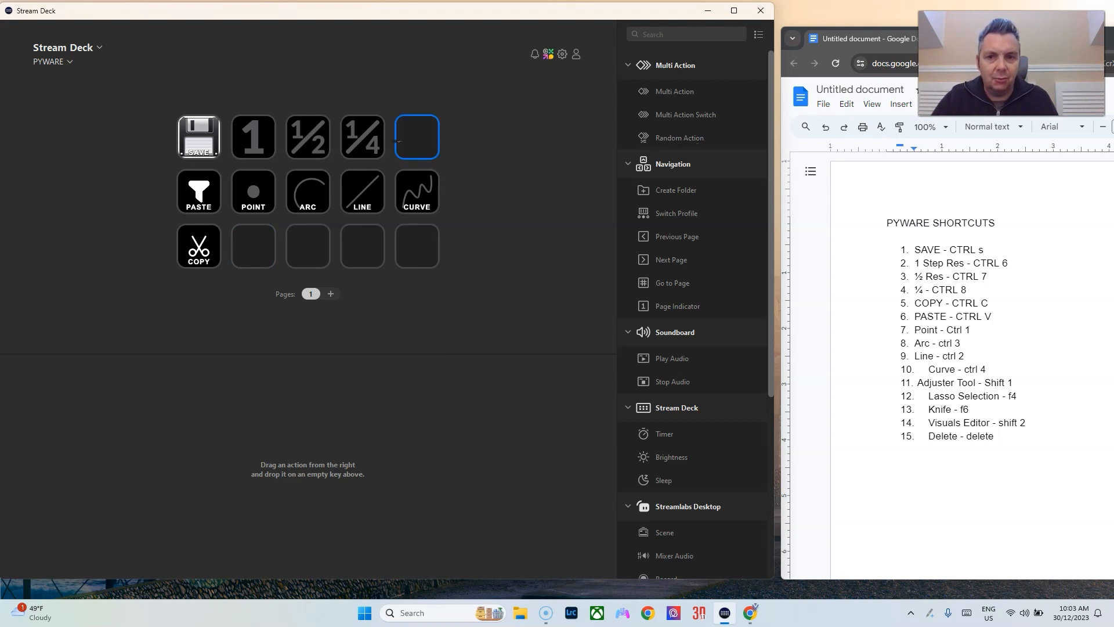
drag(398, 141, 401, 143)
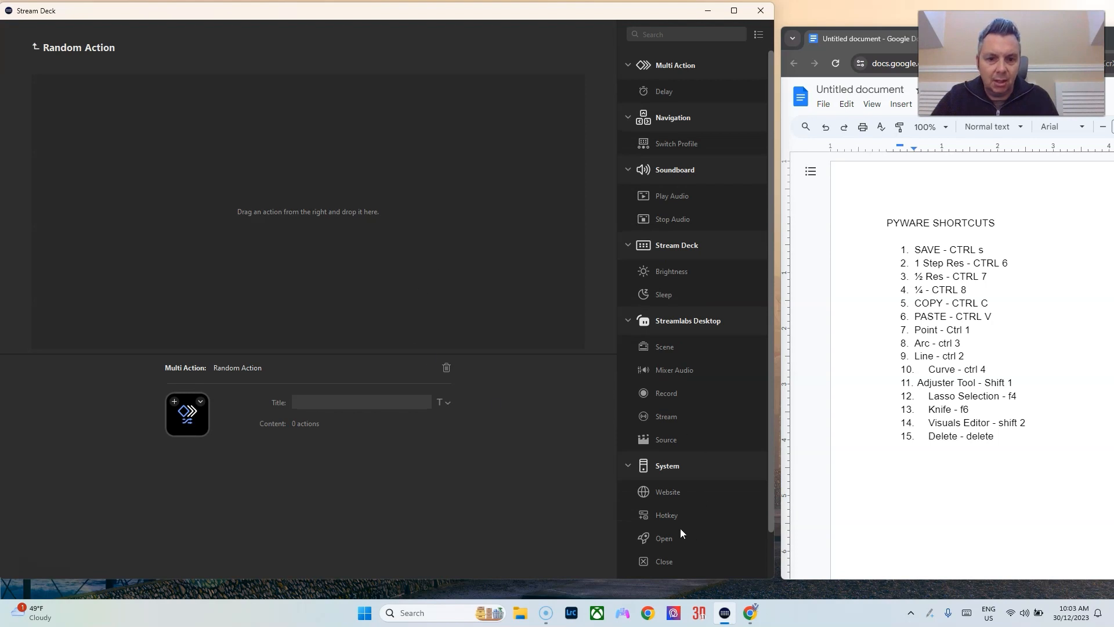
drag(669, 514, 383, 273)
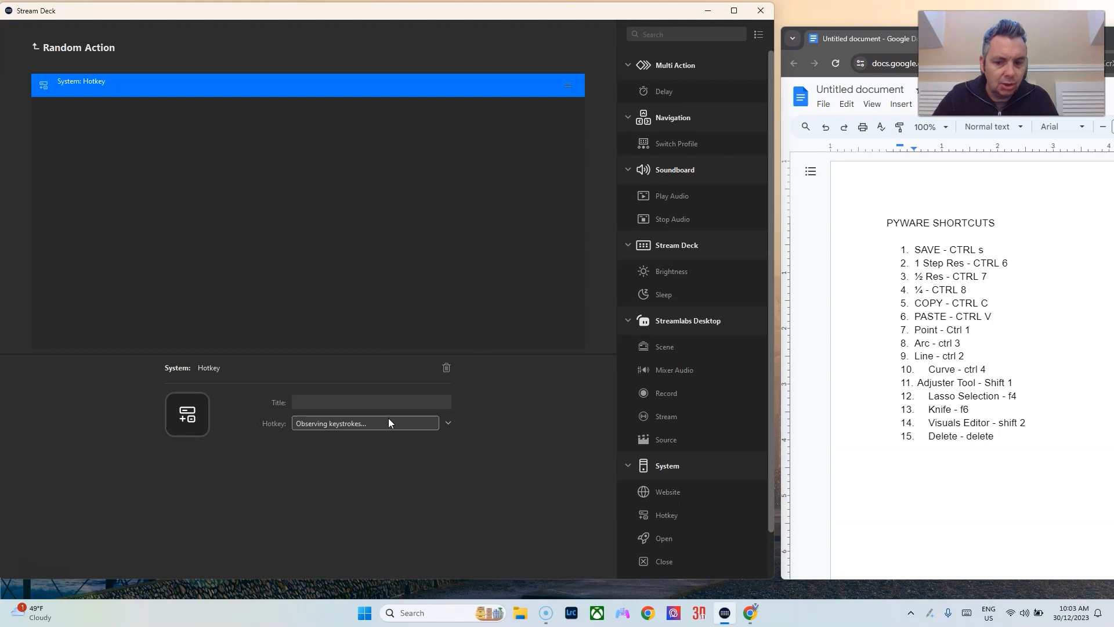
key(shift+1)
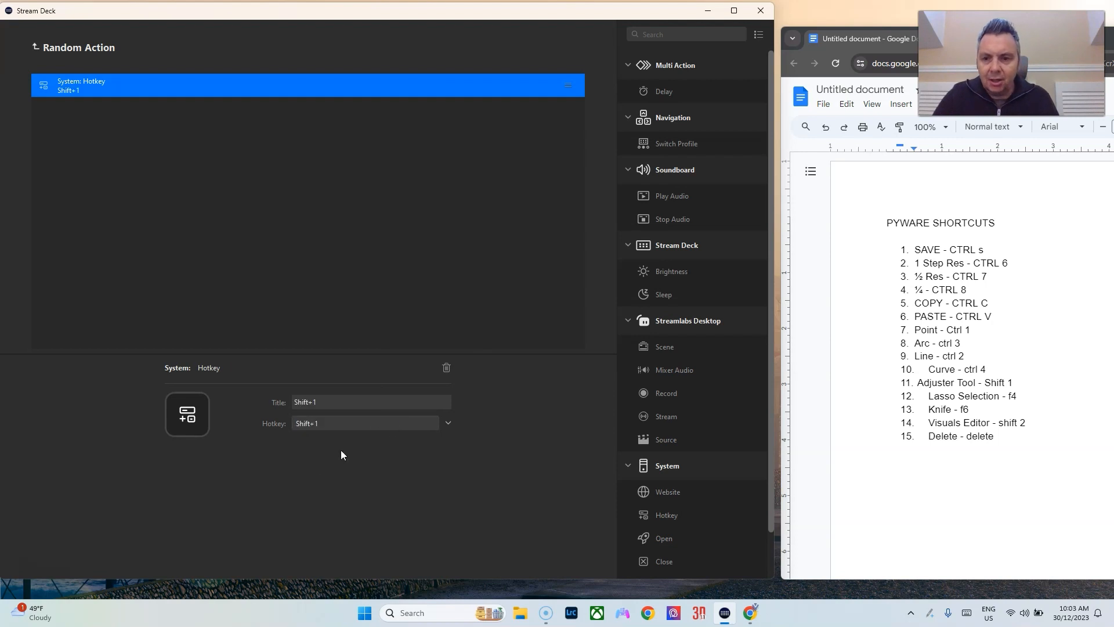
click(95, 48)
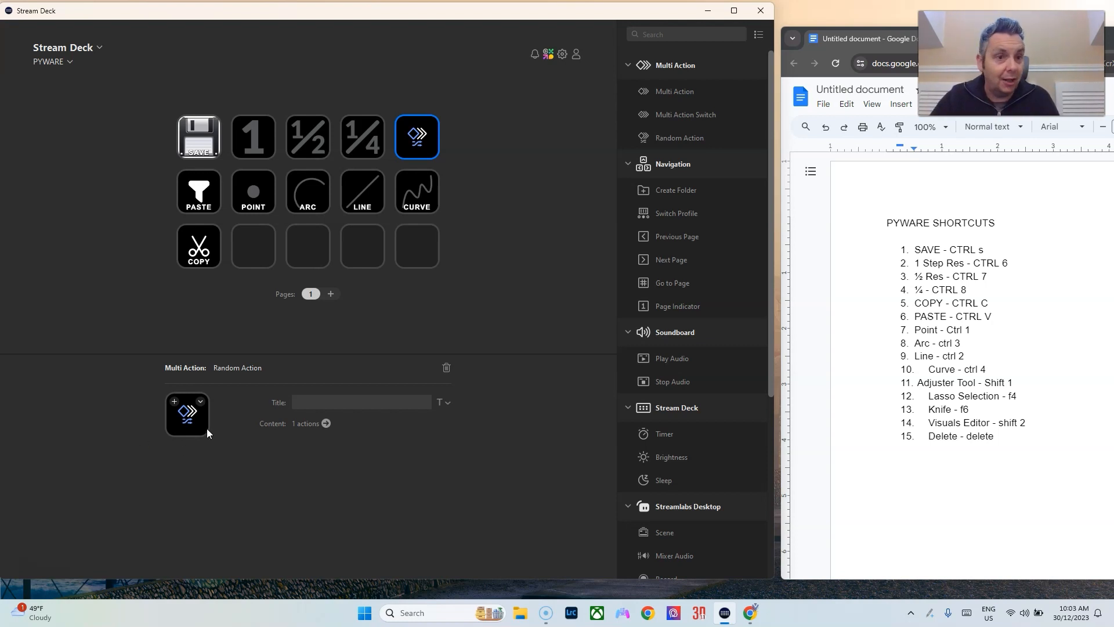
Give the fifth key of the first row the adjustTool.3 image from Pyware 3D's images folder.
click(201, 401)
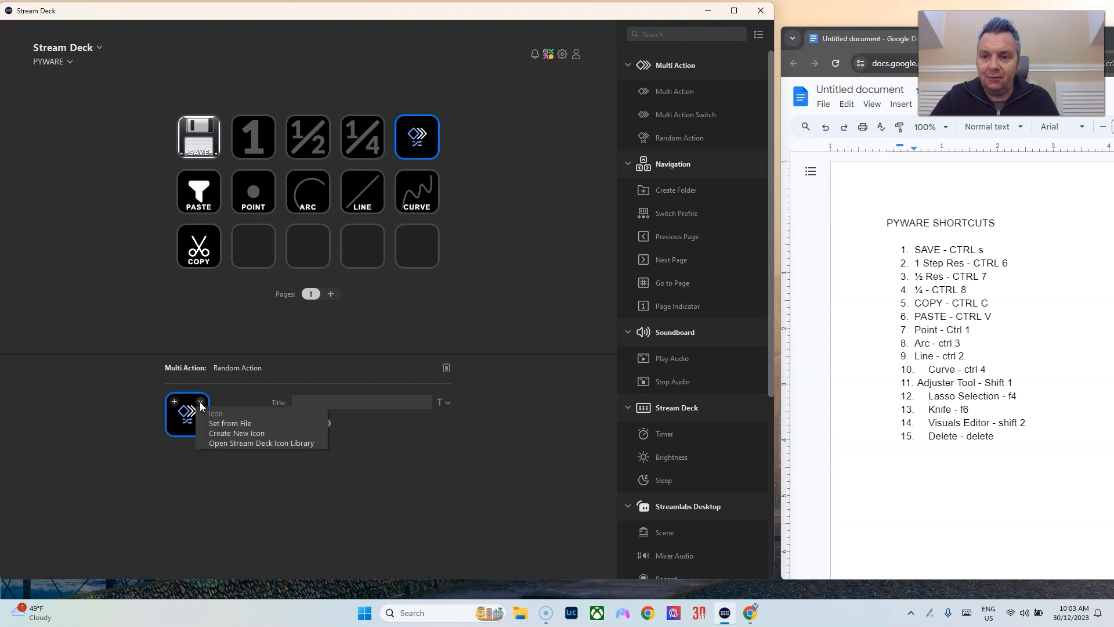
click(309, 383)
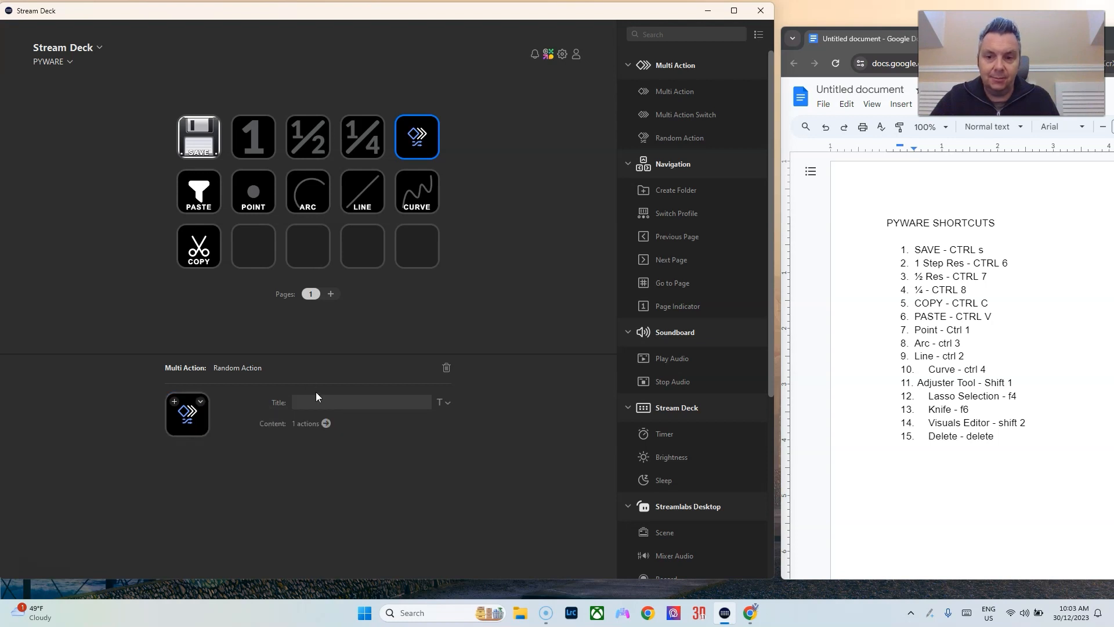
click(201, 401)
click(225, 424)
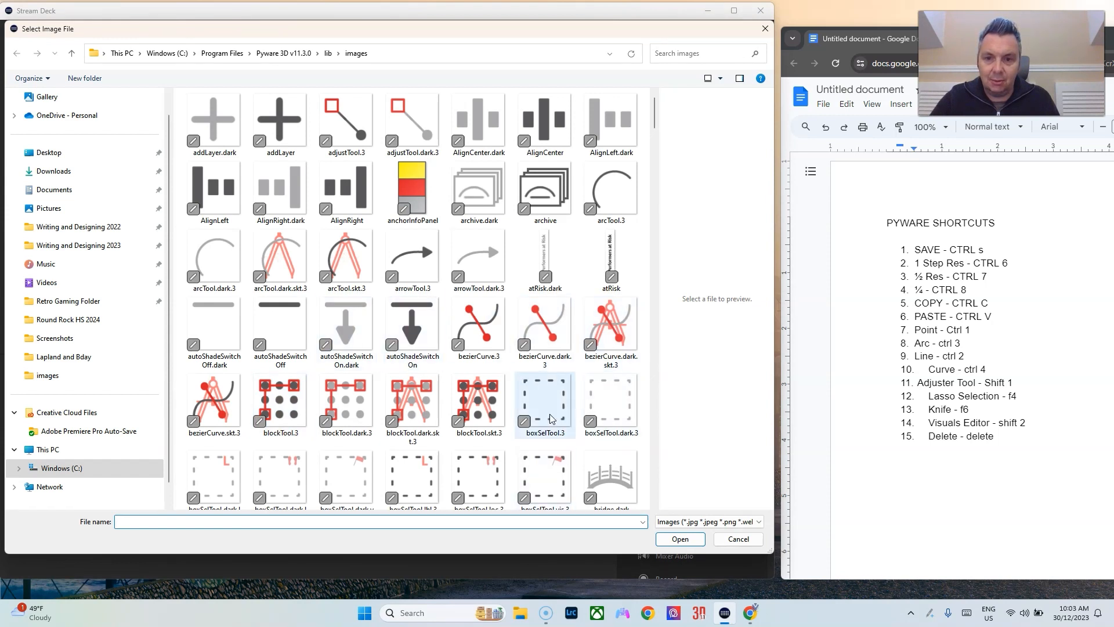
click(341, 132)
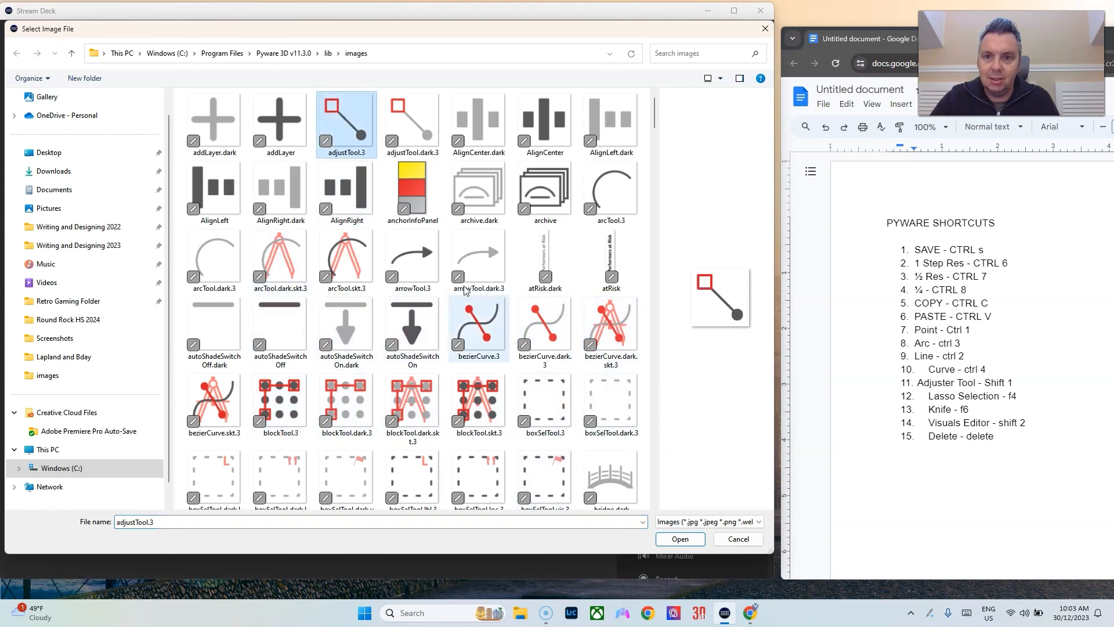
click(676, 538)
Title the fifth key of the first row "ADJ TOOL".
click(392, 401)
text(ADJUSTER)
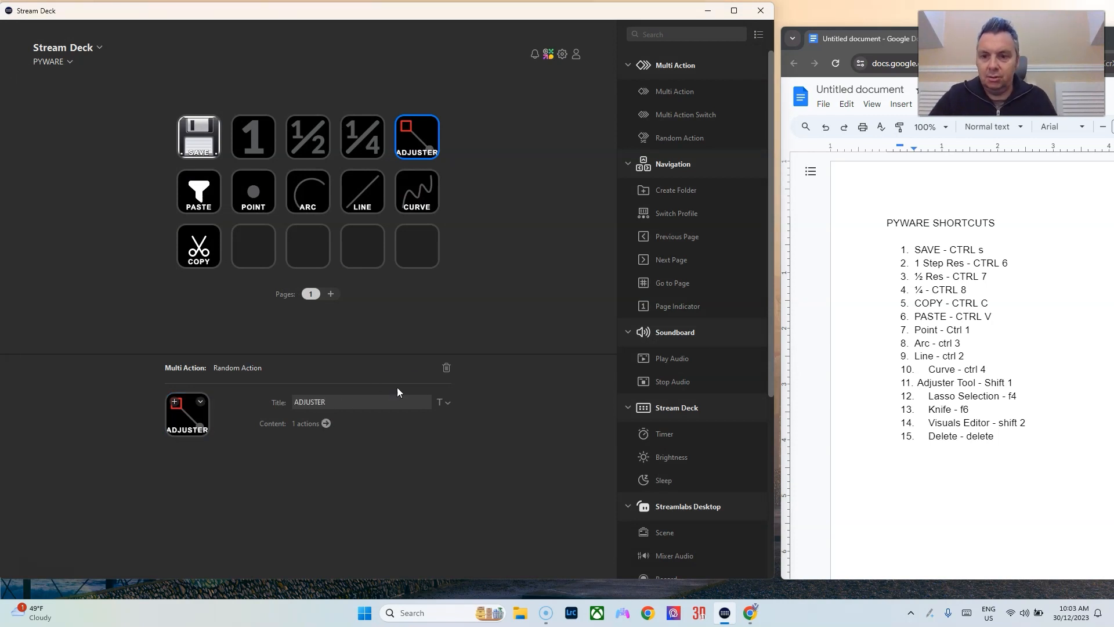
key(BackSpace)
key(BackSpace)
key(BackSpace)
key(BackSpace)
key(BackSpace)
text(TOOL)
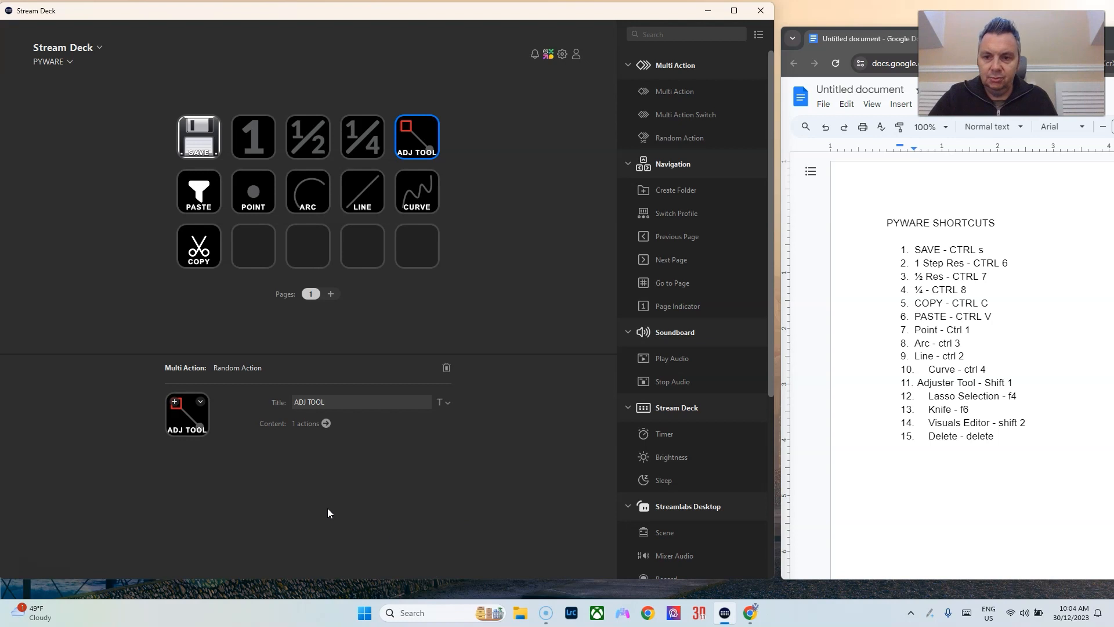
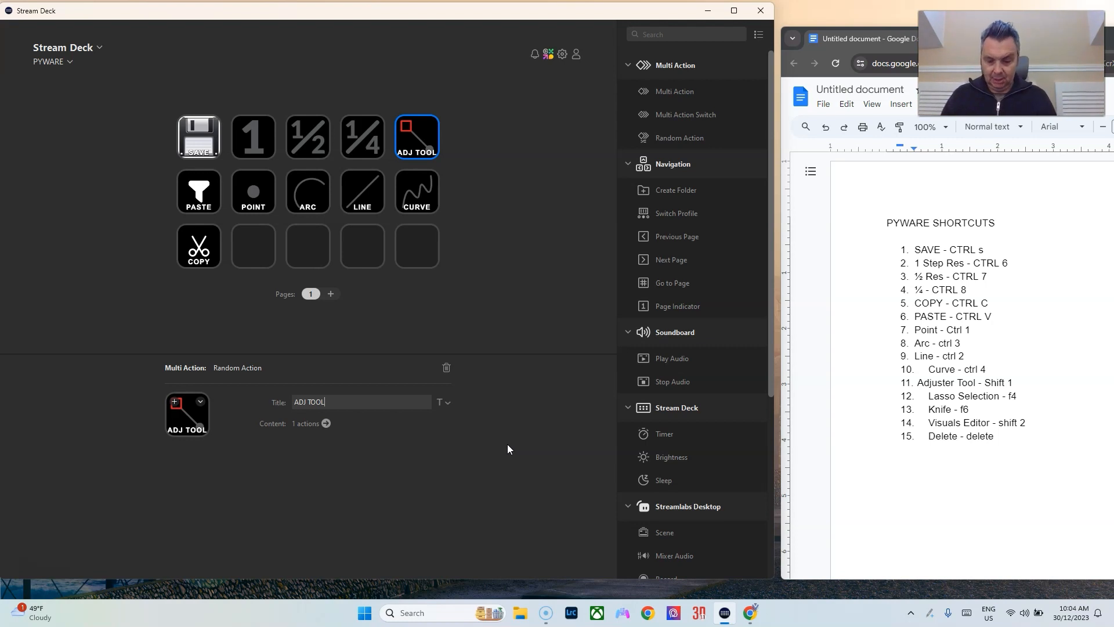
Move the LINE and CURVE keys from the second row to the second and third keys of the third row.
drag(374, 180, 277, 241)
drag(417, 192, 307, 246)
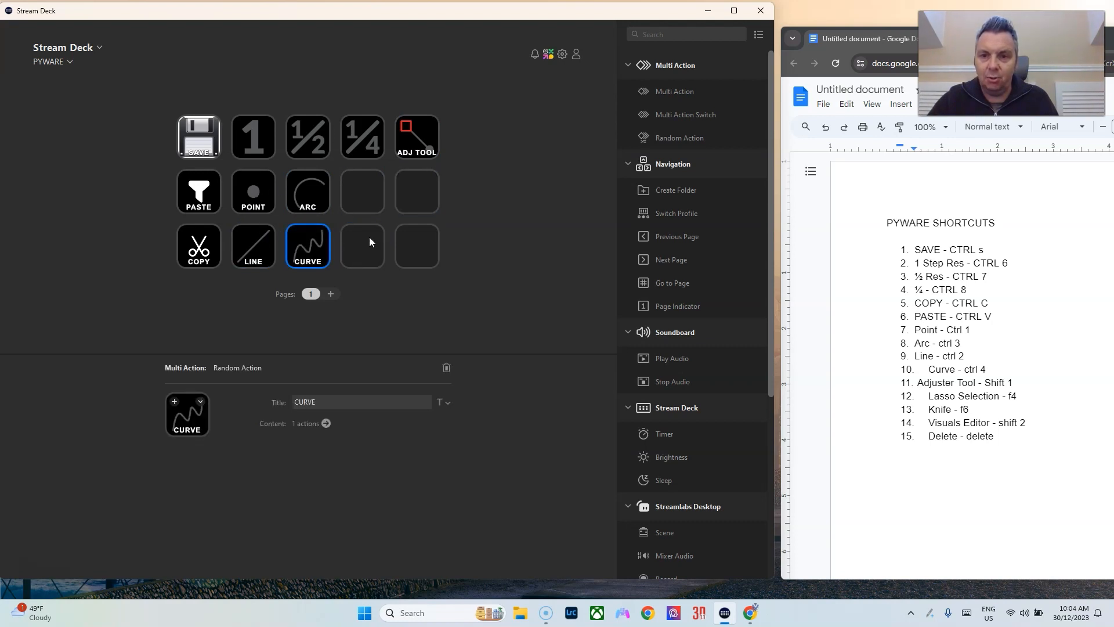
Add a Random Action to the fourth key of the second row with a Hotkey set to F4, and return to the key grid.
click(380, 207)
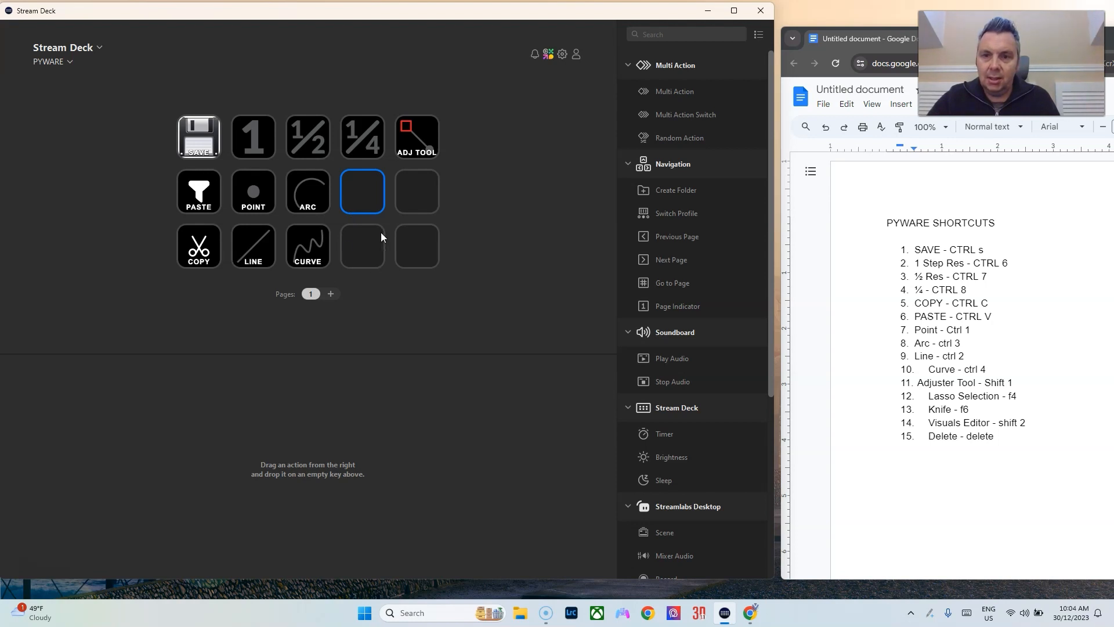
drag(686, 138, 367, 200)
drag(659, 509, 447, 280)
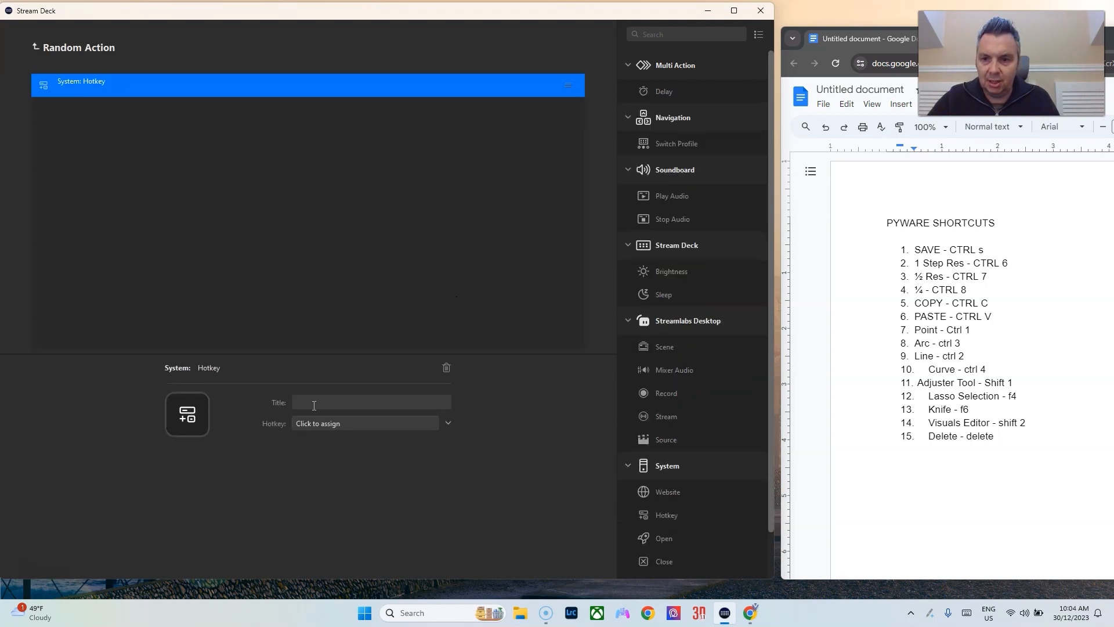
click(318, 423)
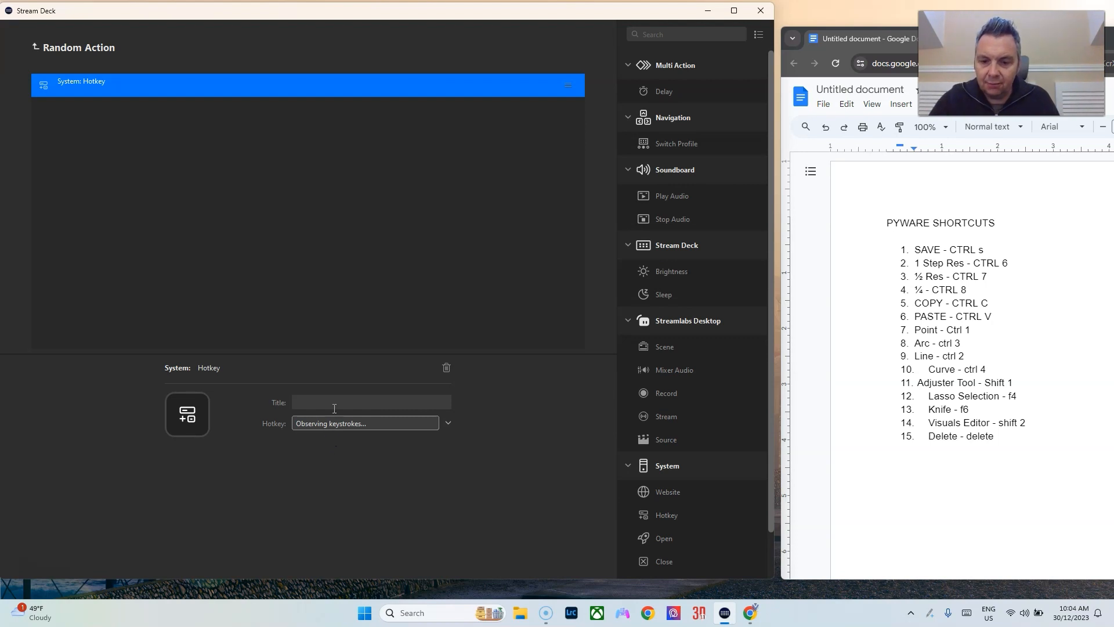
key(F4)
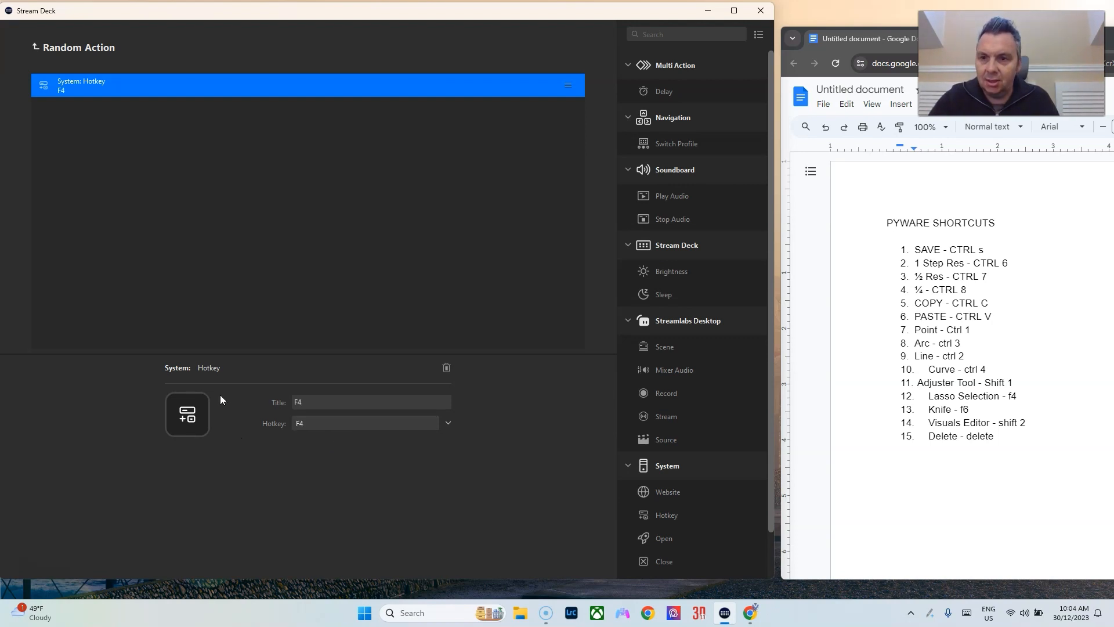
click(77, 47)
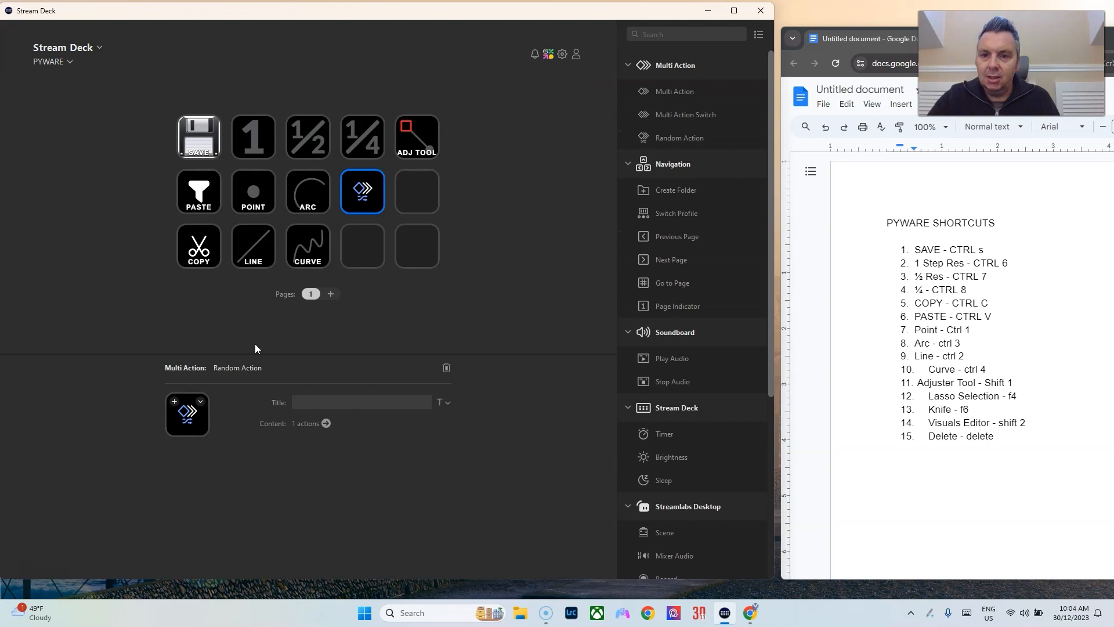
Give the fourth key of the second row the lassoSelTool.3 image from Pyware 3D's images folder and title it "LASSO".
click(200, 401)
click(214, 423)
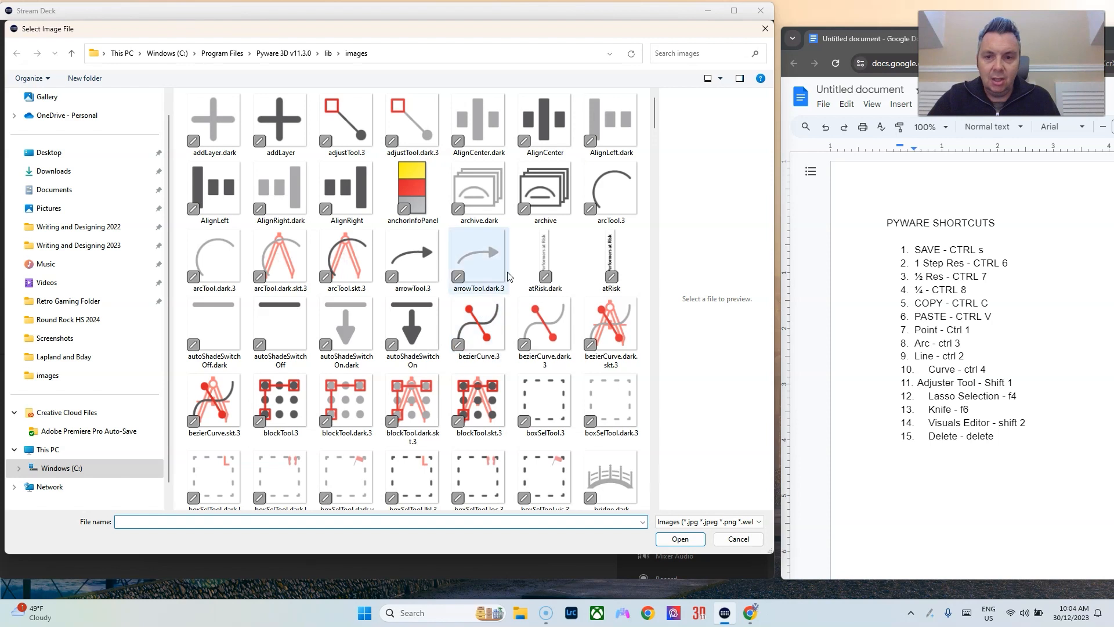
scroll(522, 290, down, 15)
scroll(568, 283, down, 5)
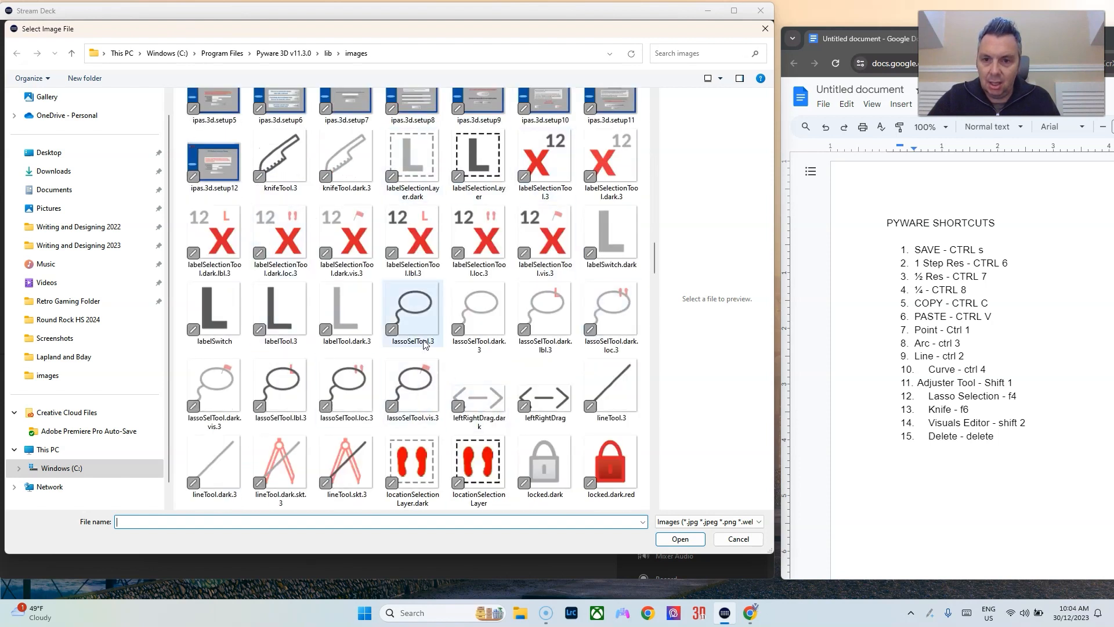
click(414, 307)
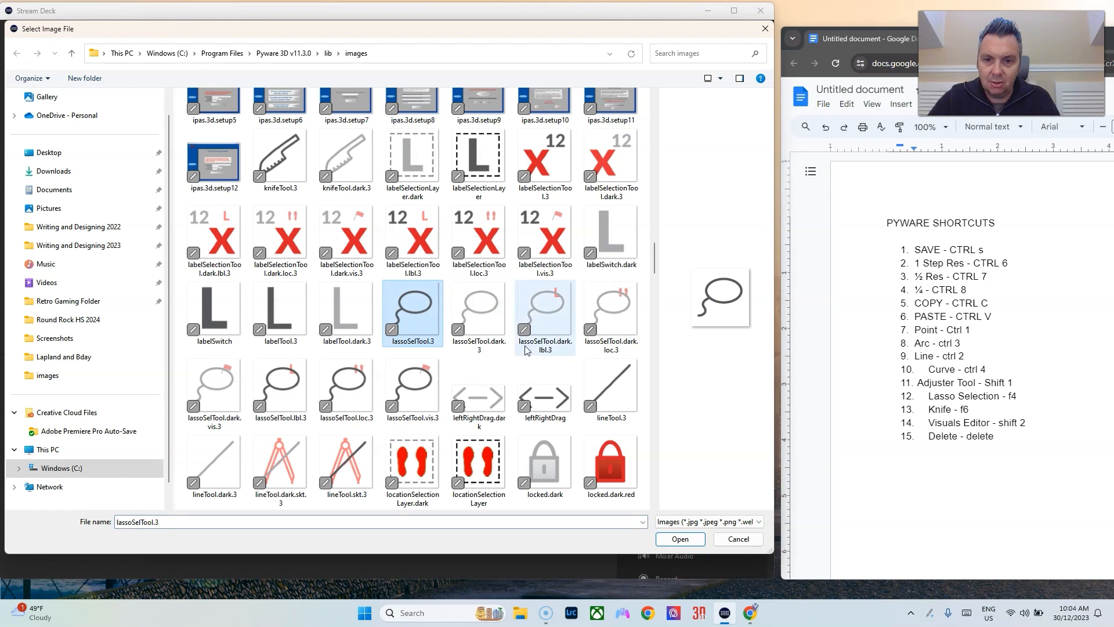
click(680, 538)
click(342, 400)
text(LASSO)
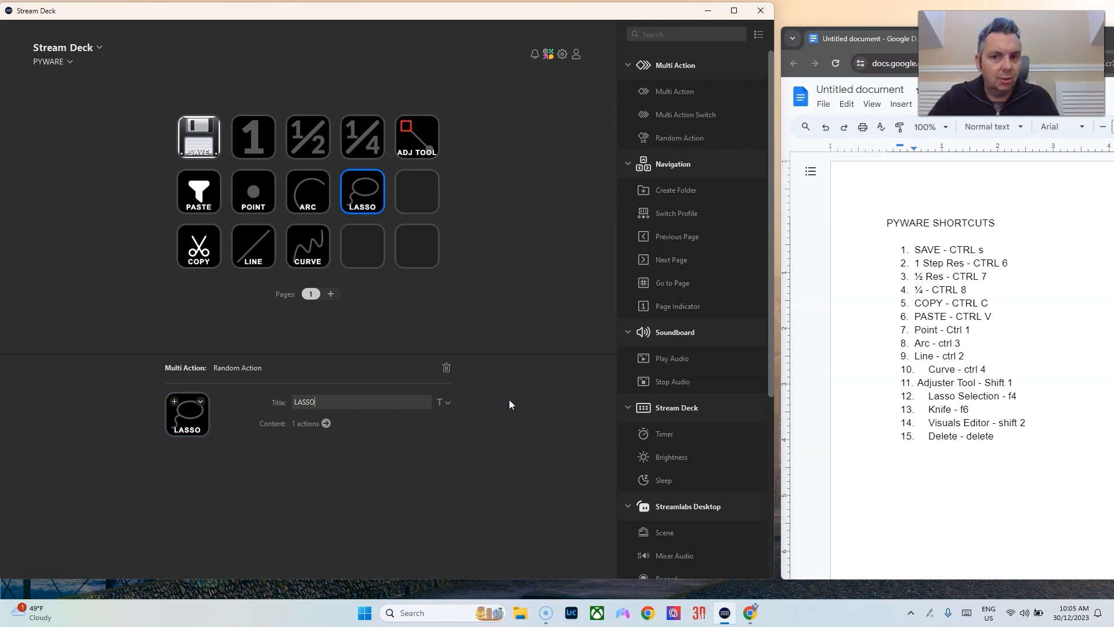
Add a Random Action to the fifth key of the second row with a Hotkey set to F6, and return to the key grid.
click(414, 197)
drag(666, 145, 416, 192)
drag(571, 400, 436, 269)
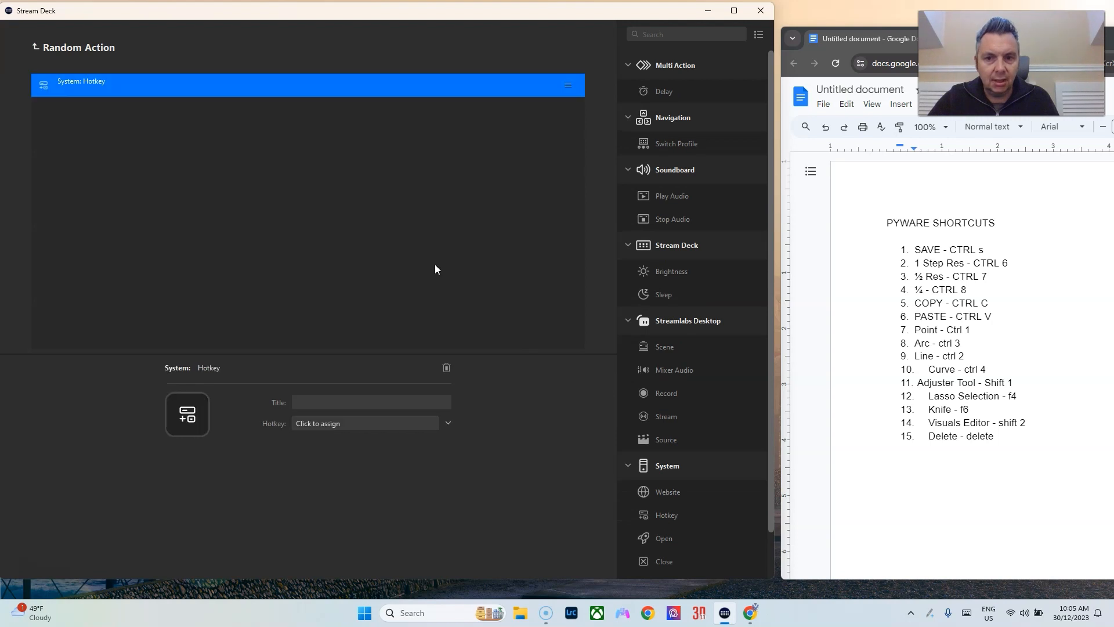
click(333, 424)
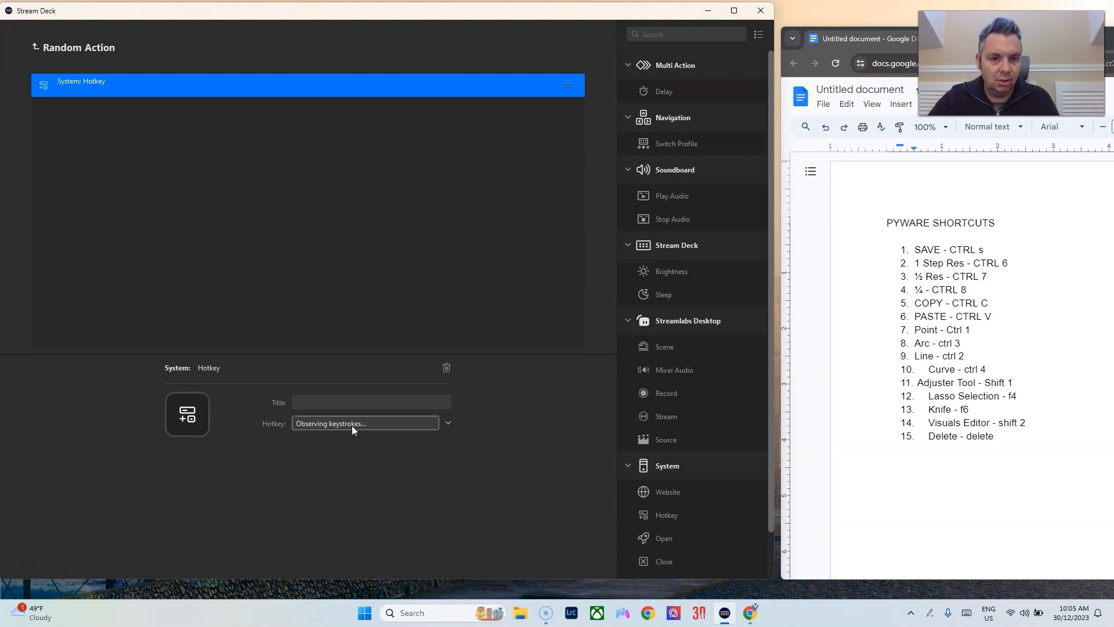
key(F6)
click(87, 47)
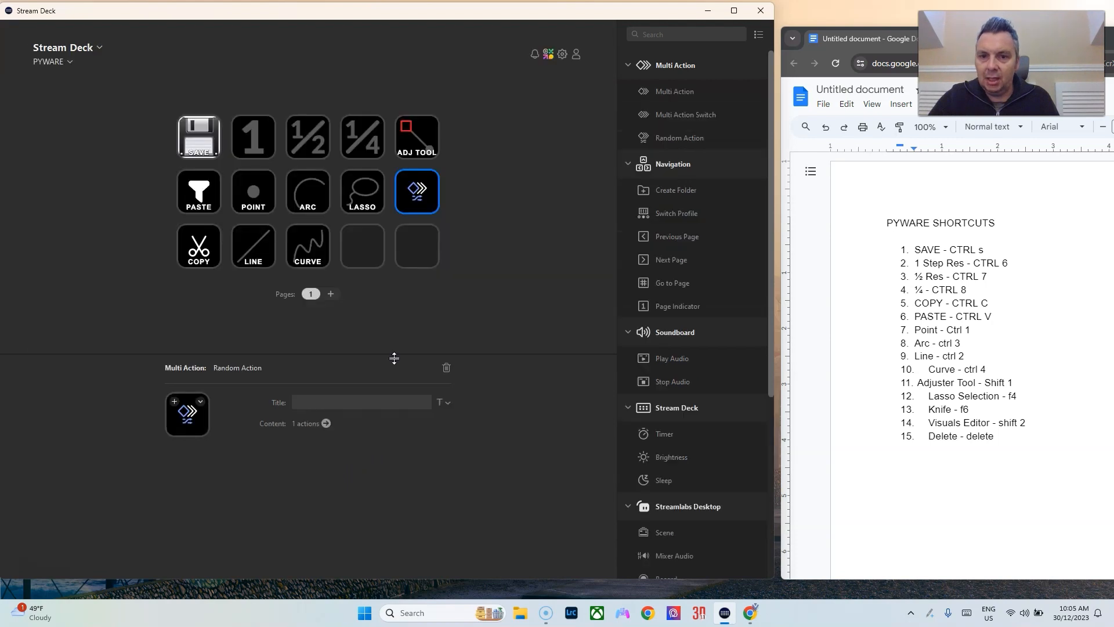
Title the fifth key of the second row "KNIFE" and give it the knifeTool.3 image from Pyware 3D's images folder.
click(329, 401)
text(KNIFE)
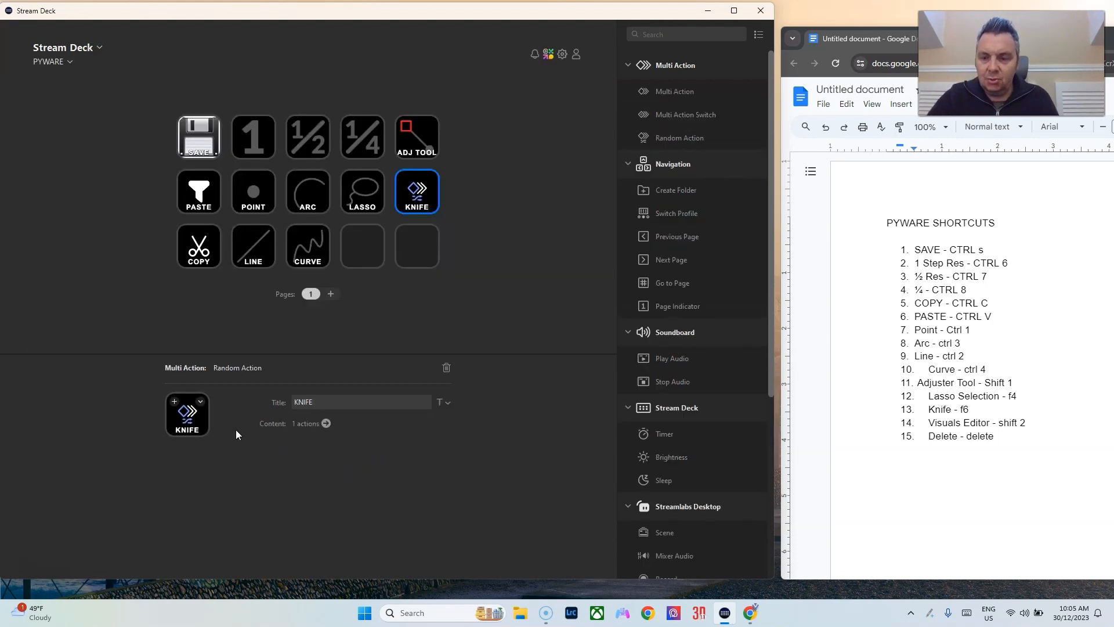
click(200, 401)
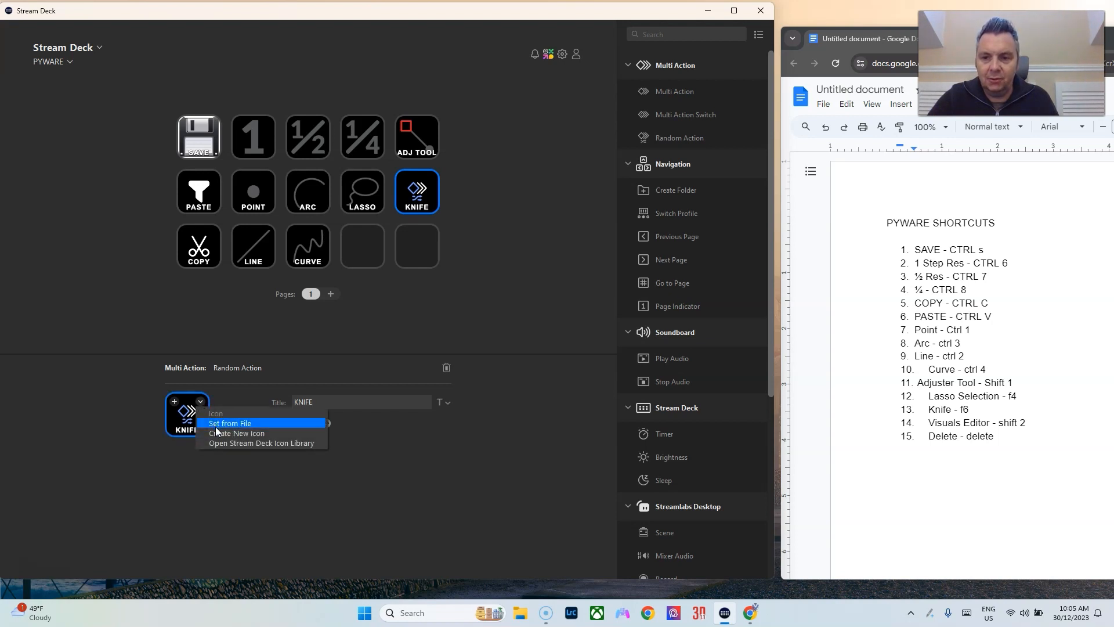
click(216, 424)
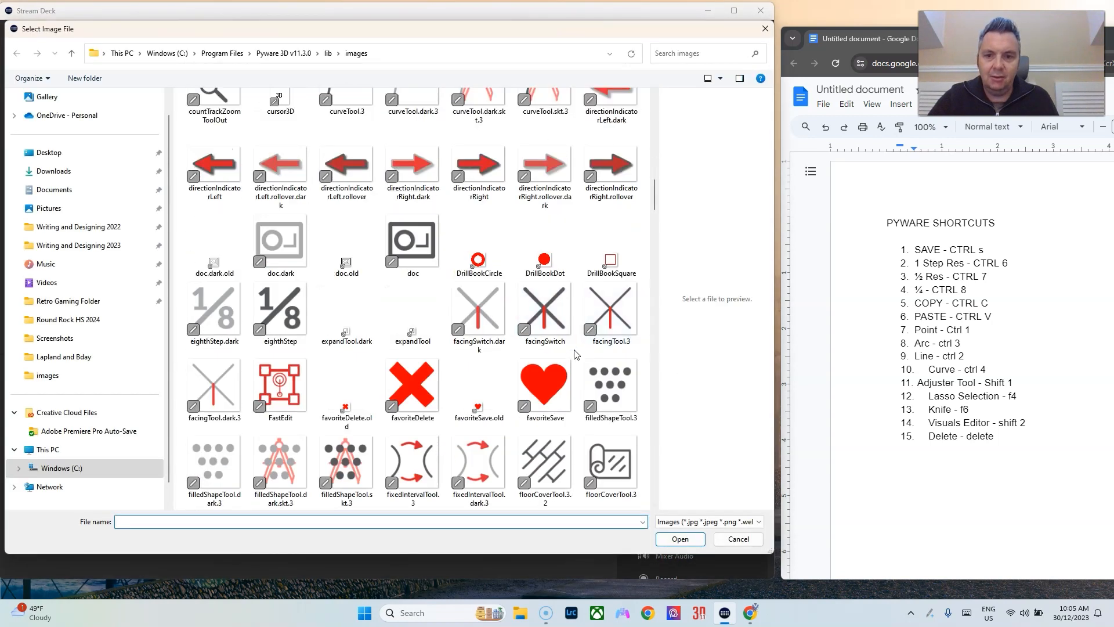
scroll(570, 357, down, 15)
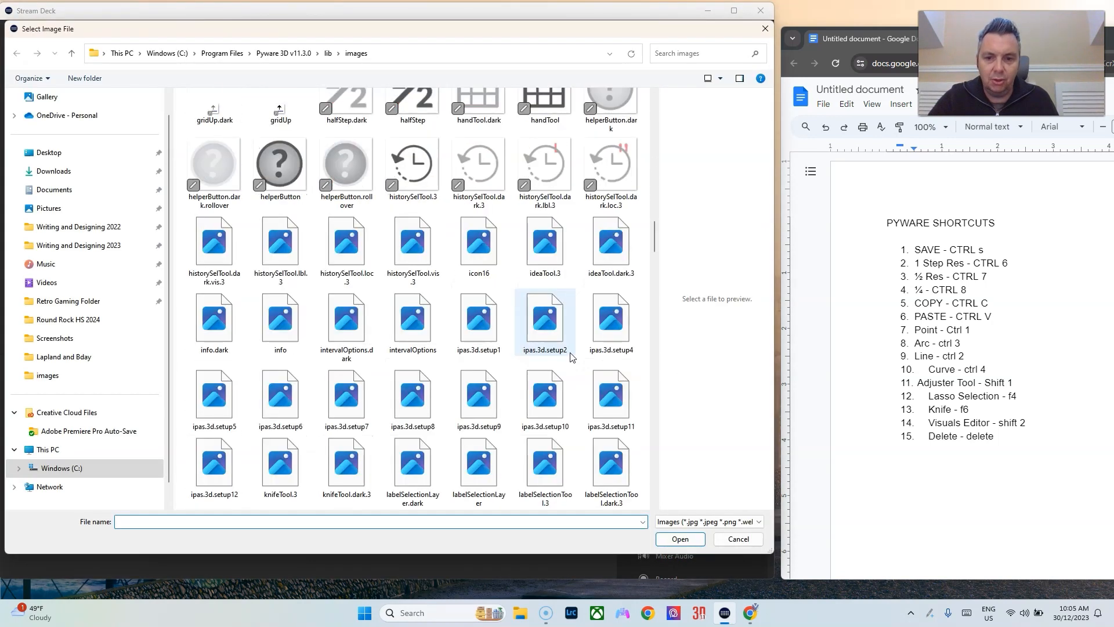
scroll(570, 356, down, 12)
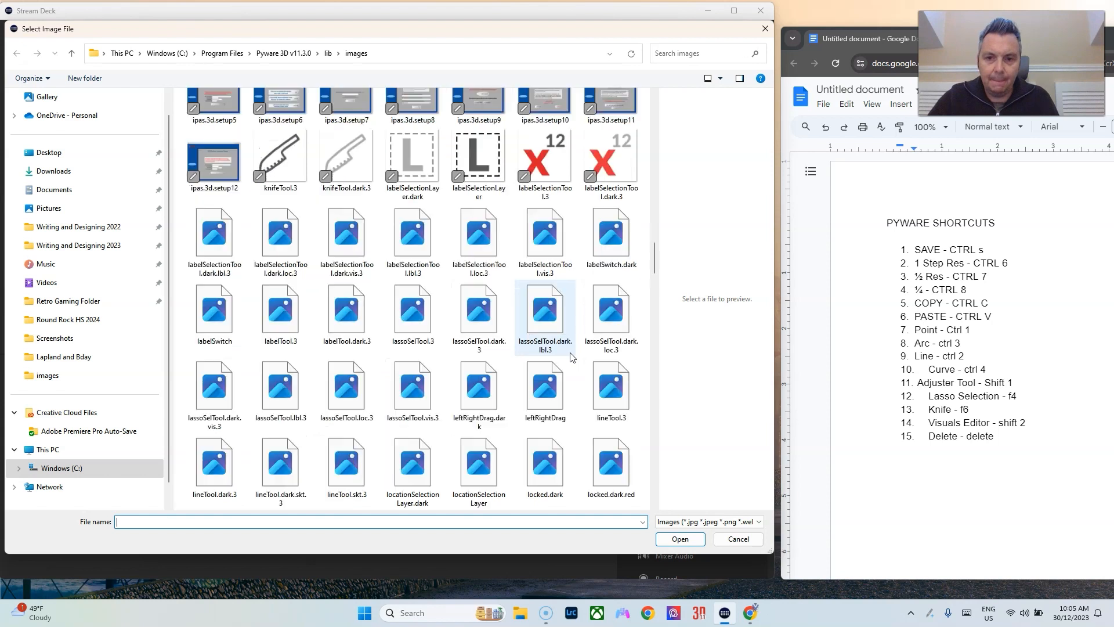
scroll(570, 357, up, 15)
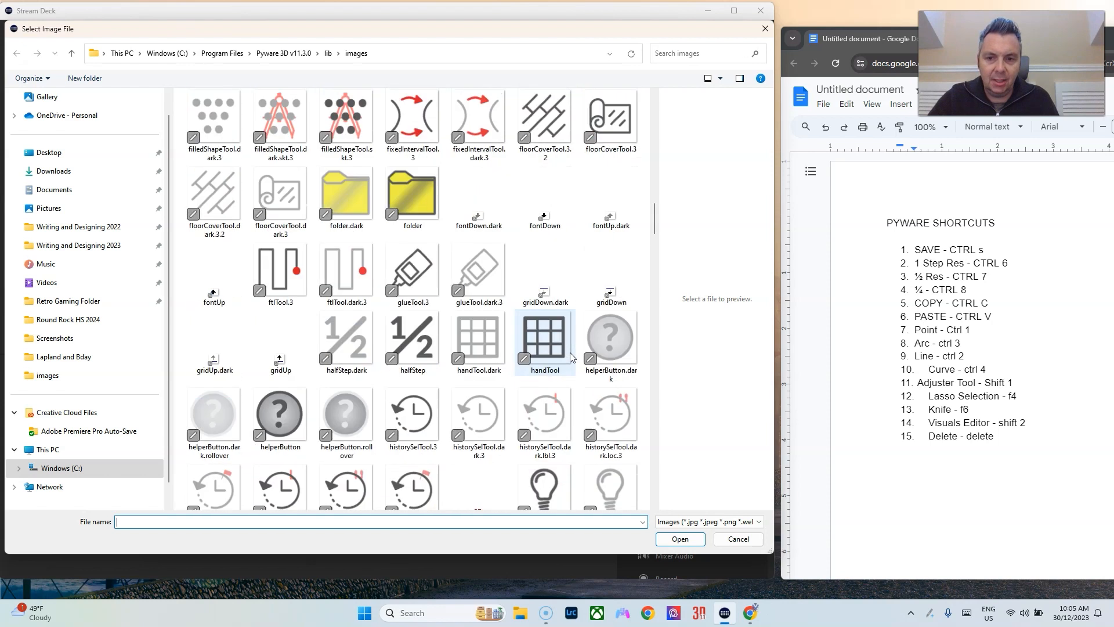
scroll(570, 357, down, 4)
scroll(571, 357, down, 11)
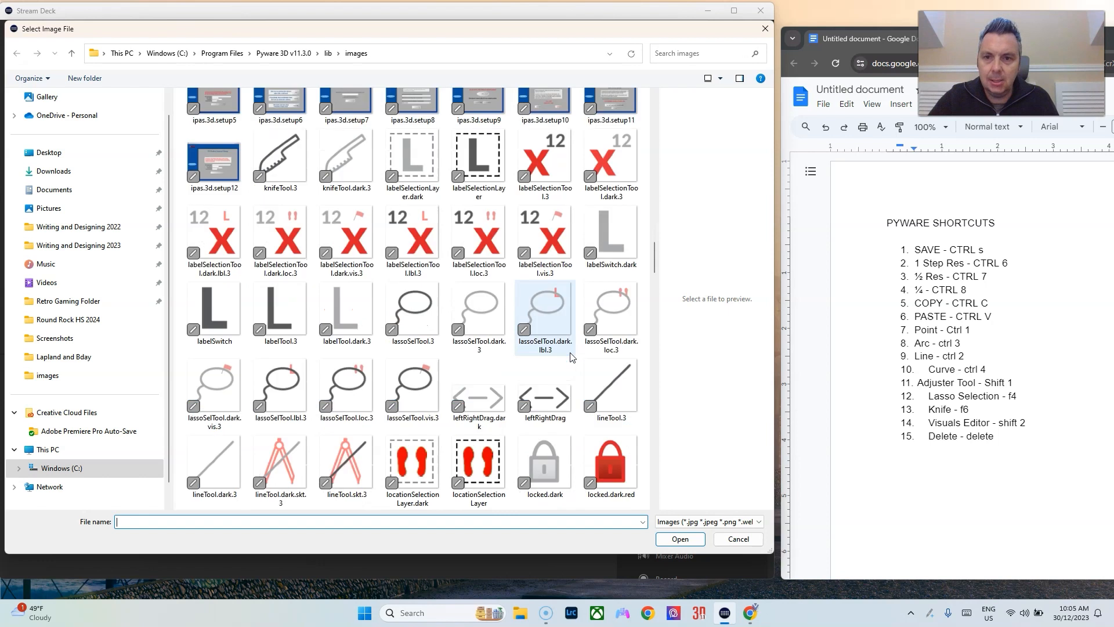
scroll(571, 357, up, 6)
click(280, 119)
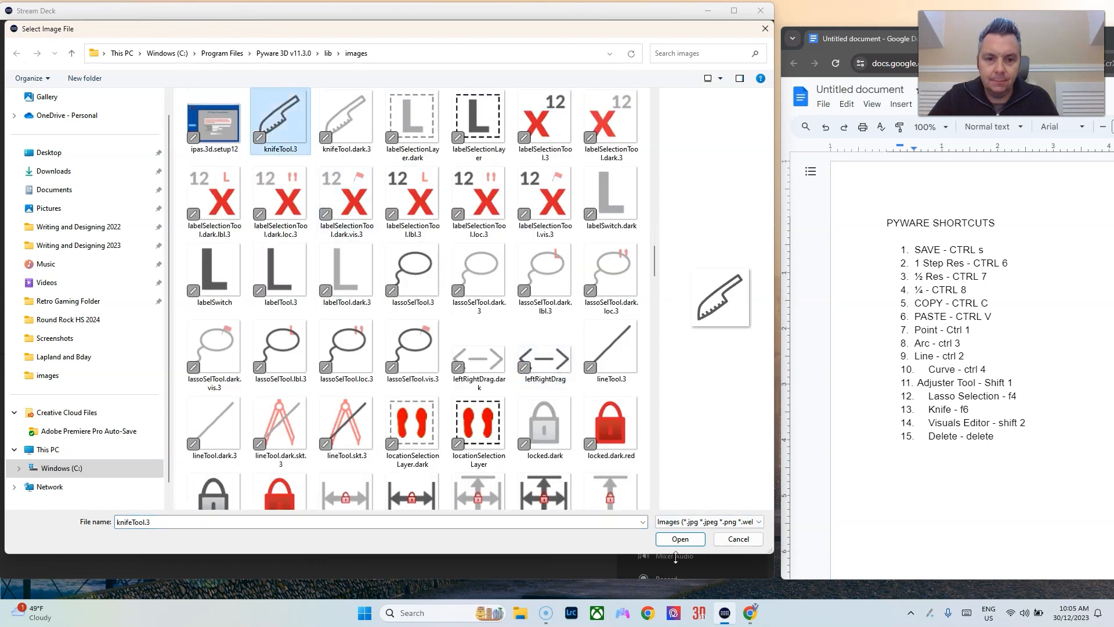
click(680, 538)
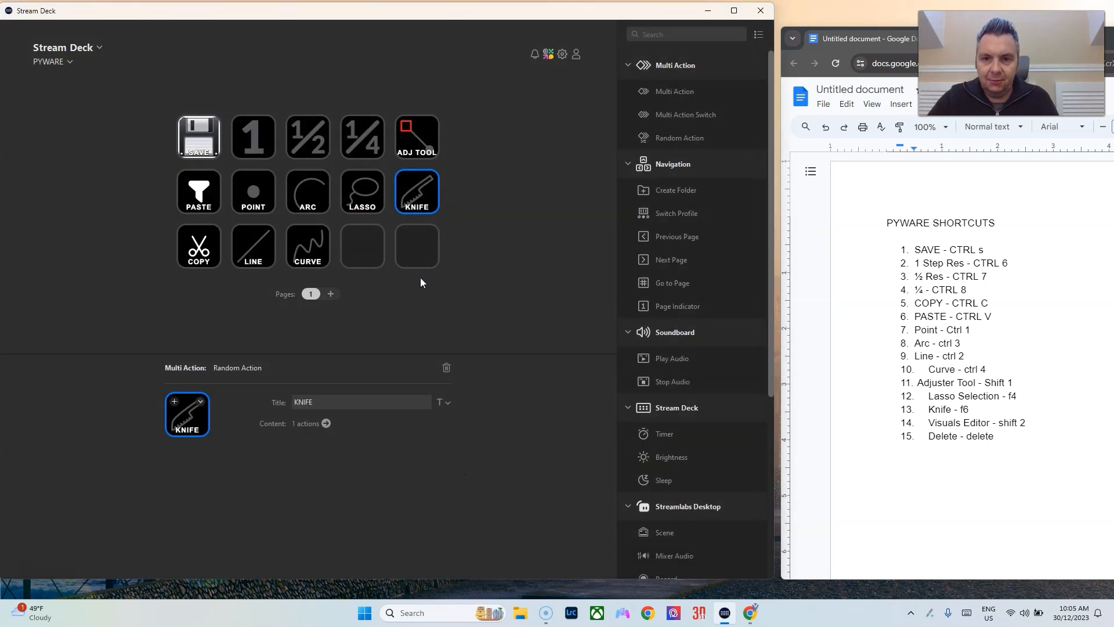
Add a Random Action to the fifth key of the third row with a Hotkey set to Shift+2, and return to the key grid.
click(372, 262)
click(416, 252)
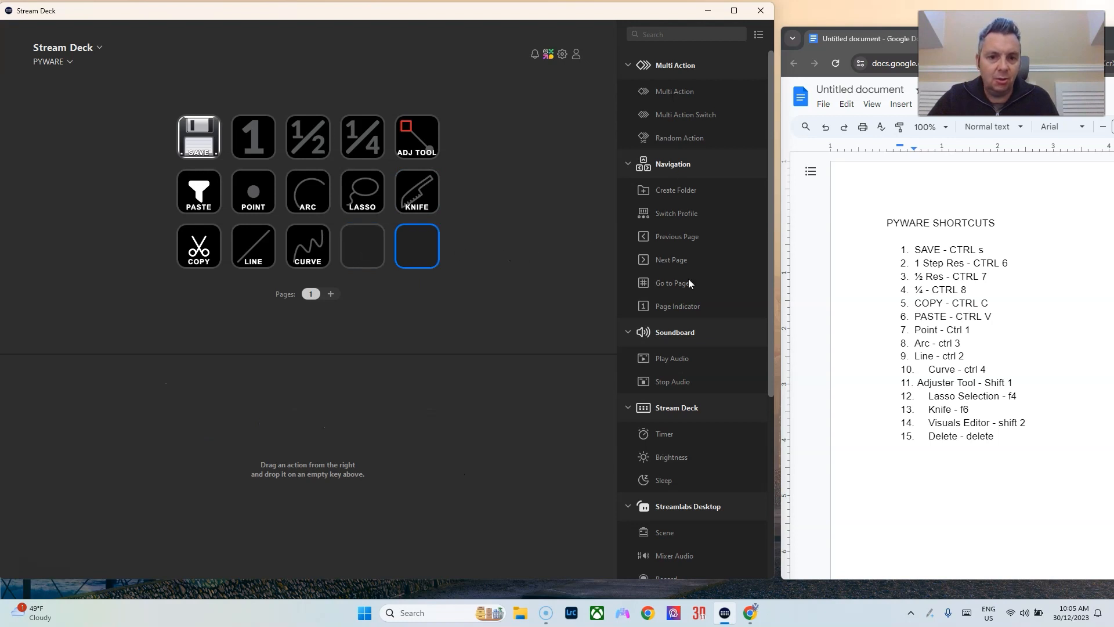
drag(660, 139, 420, 263)
drag(661, 515, 421, 276)
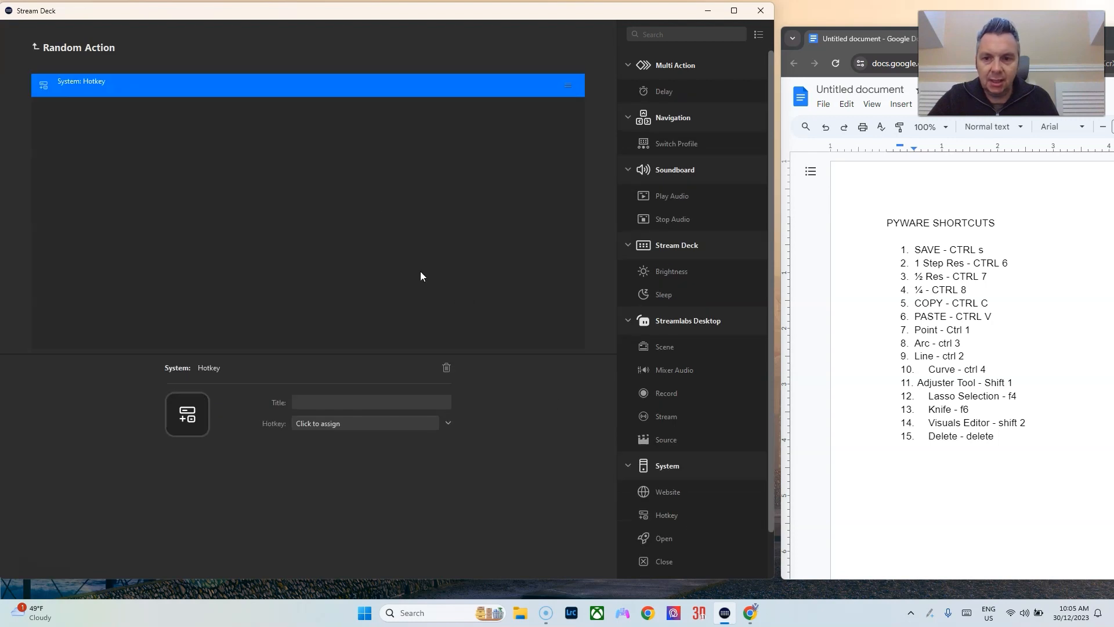
click(345, 423)
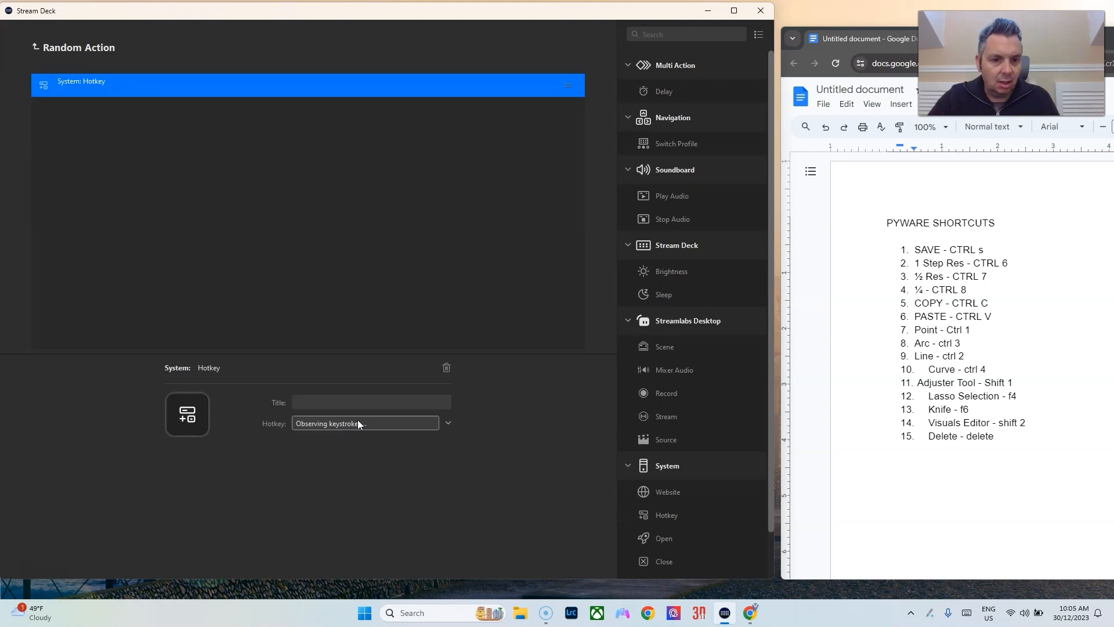
key(shift+2)
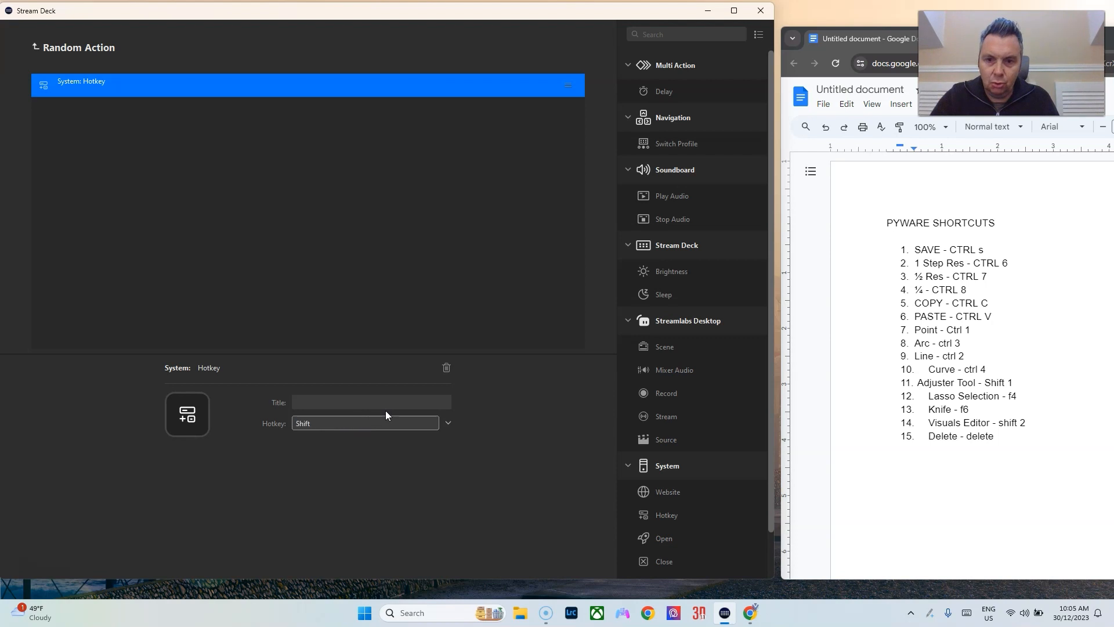
click(64, 48)
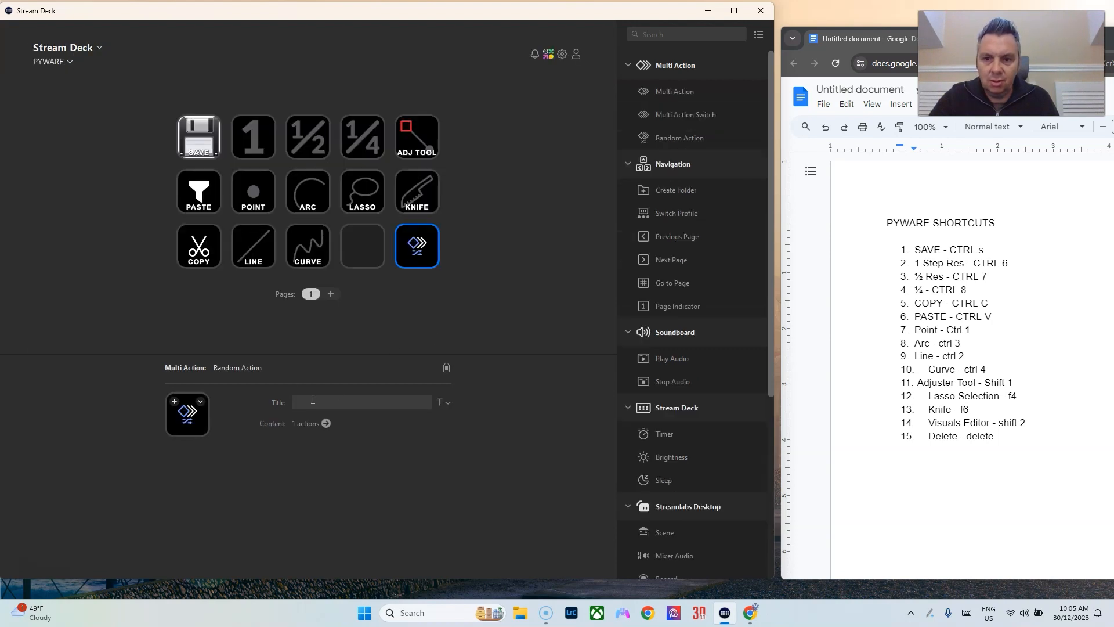
Give the fifth key of the third row the visualsTool.3 image from Pyware 3D's images folder and title it "VISUALS".
click(202, 402)
click(228, 424)
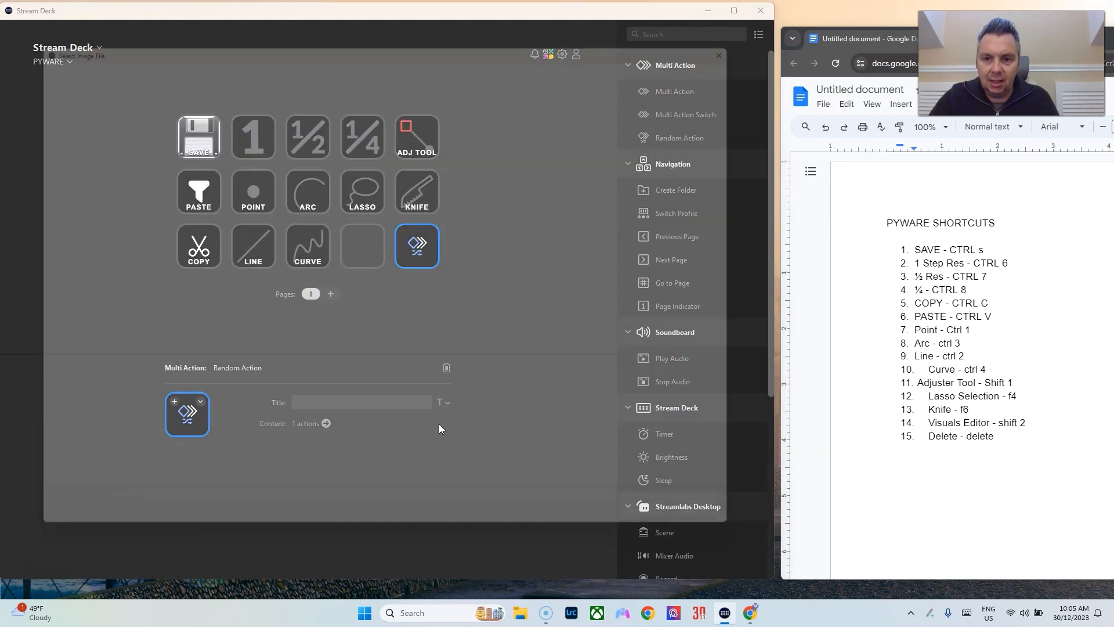
scroll(477, 309, down, 15)
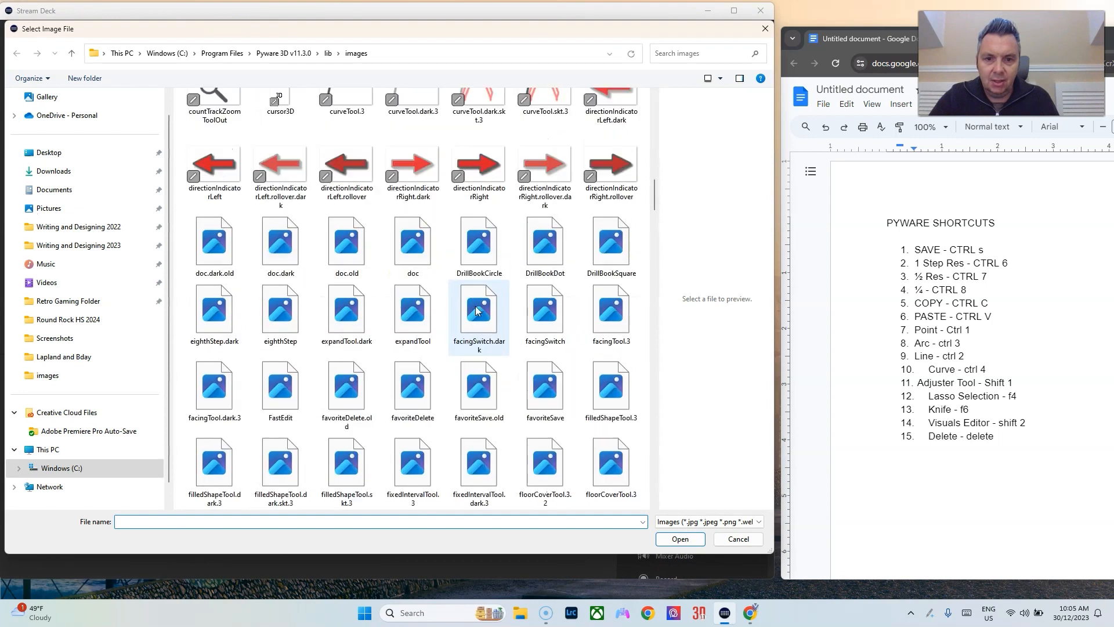
scroll(457, 313, down, 20)
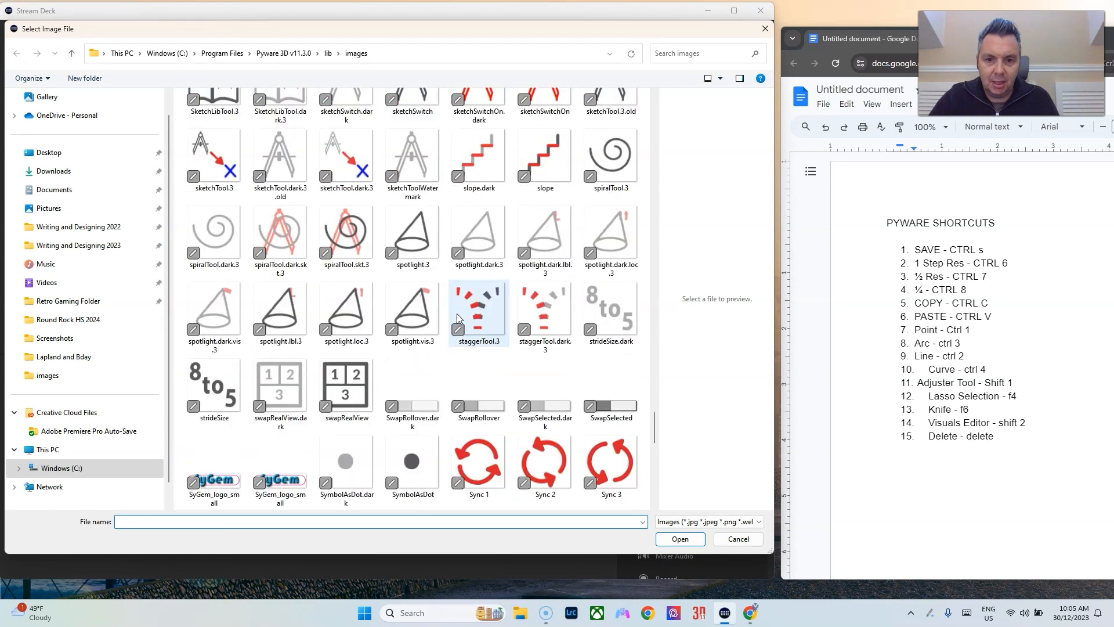
scroll(457, 313, down, 3)
scroll(458, 322, up, 4)
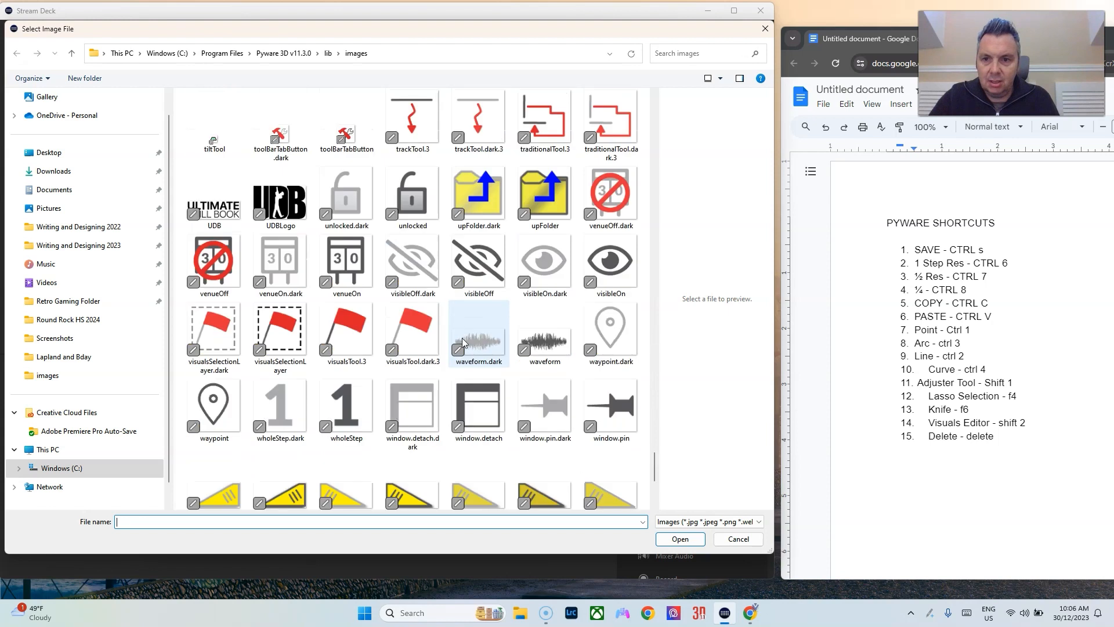
click(350, 331)
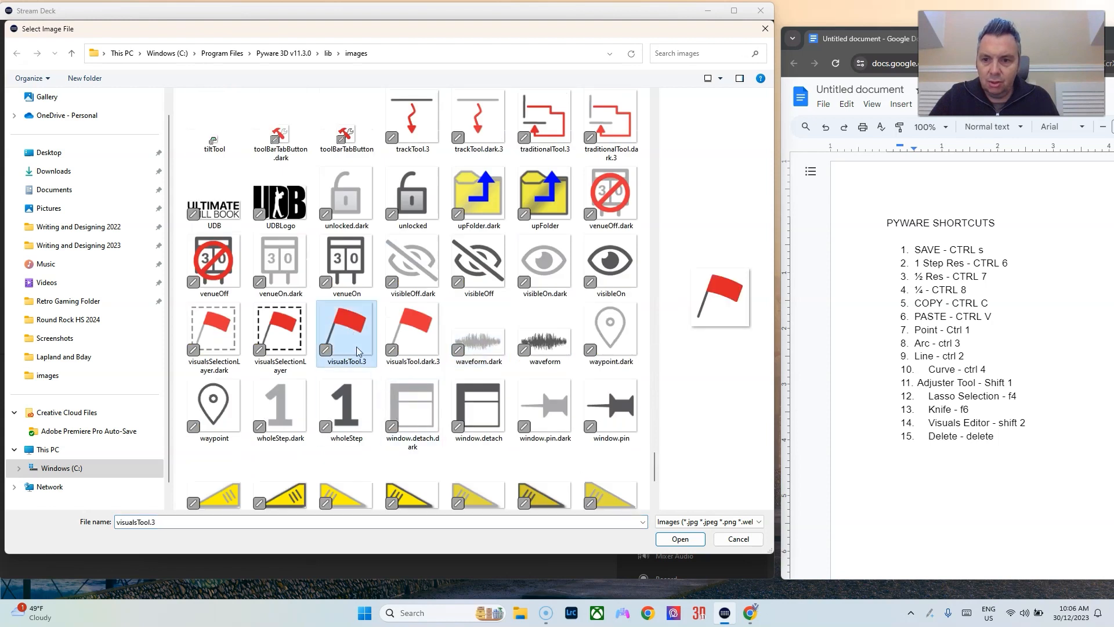
click(684, 540)
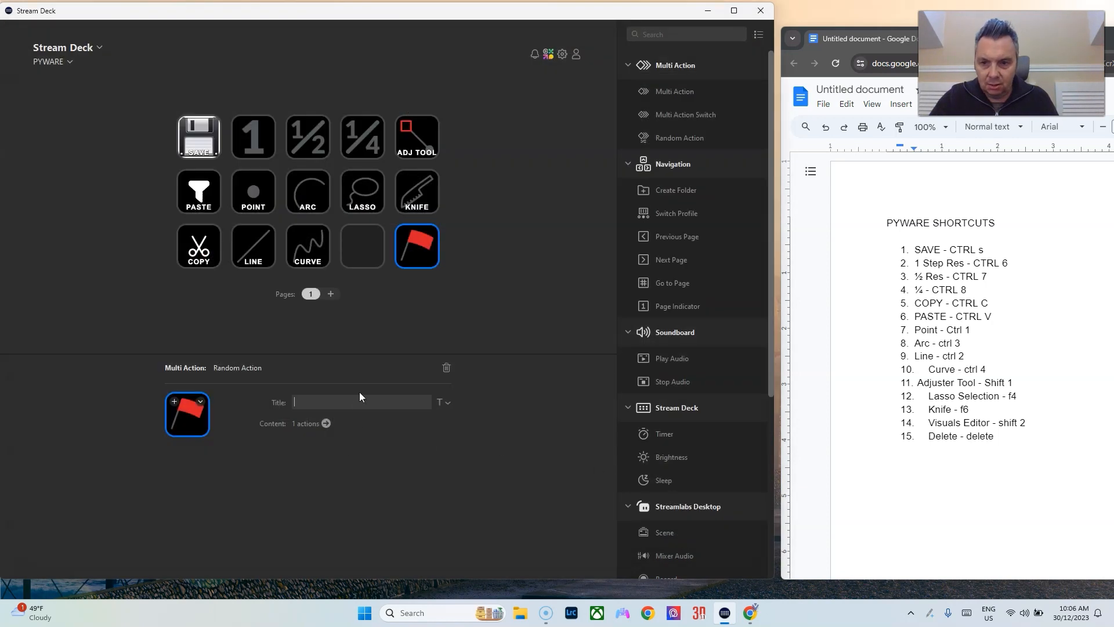
text(VISUAL)
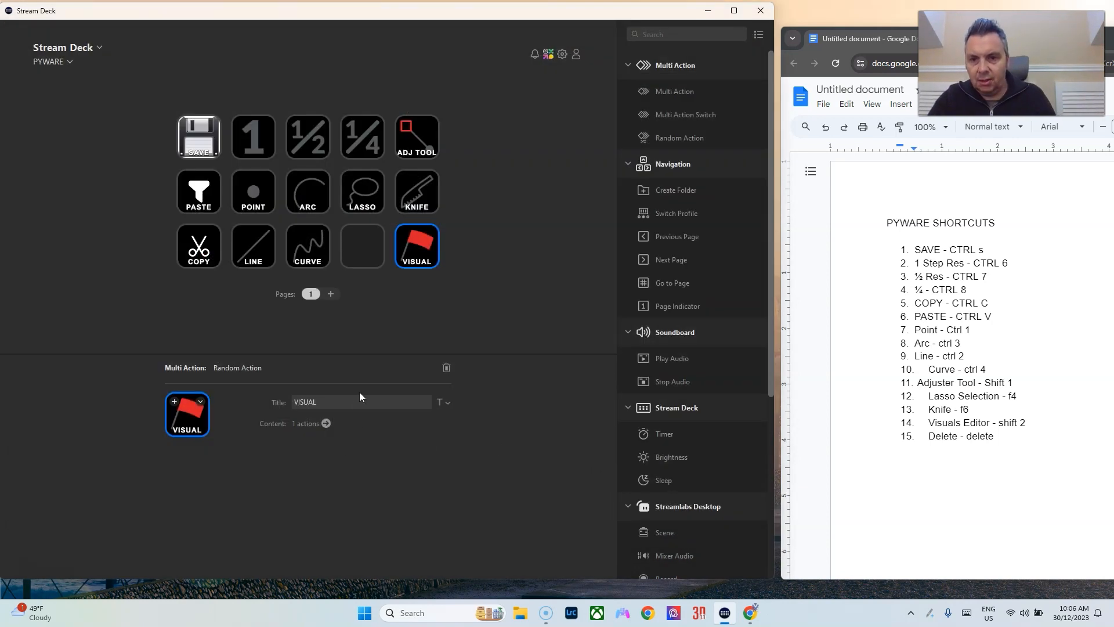
text(S)
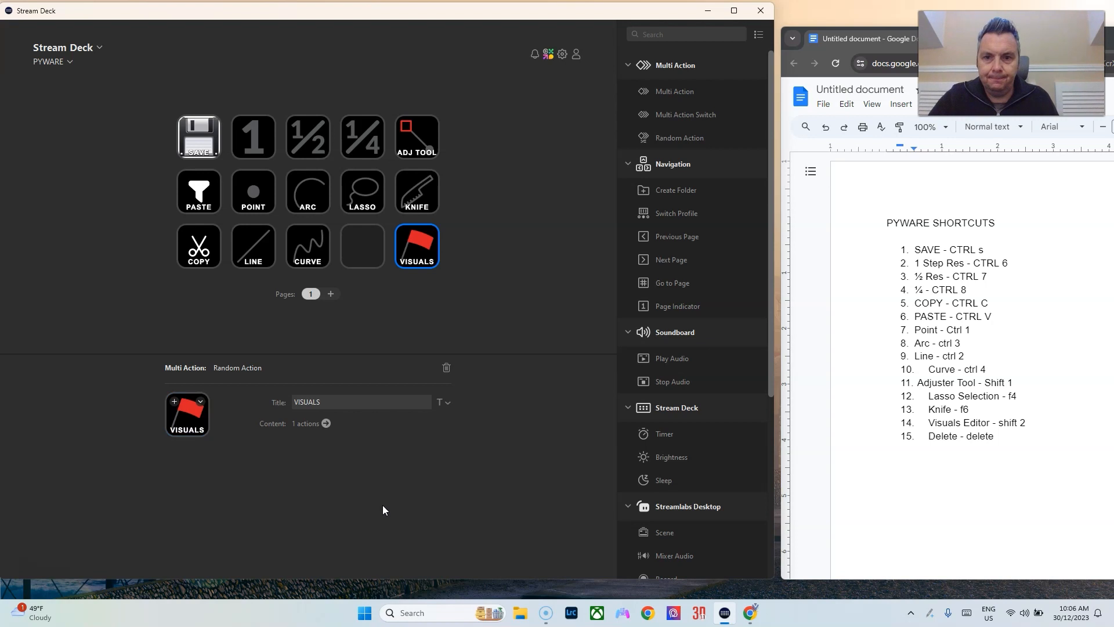
Add a Random Action to the fourth key of the third row with a Hotkey set to Del, and title the key "DELETE".
click(364, 247)
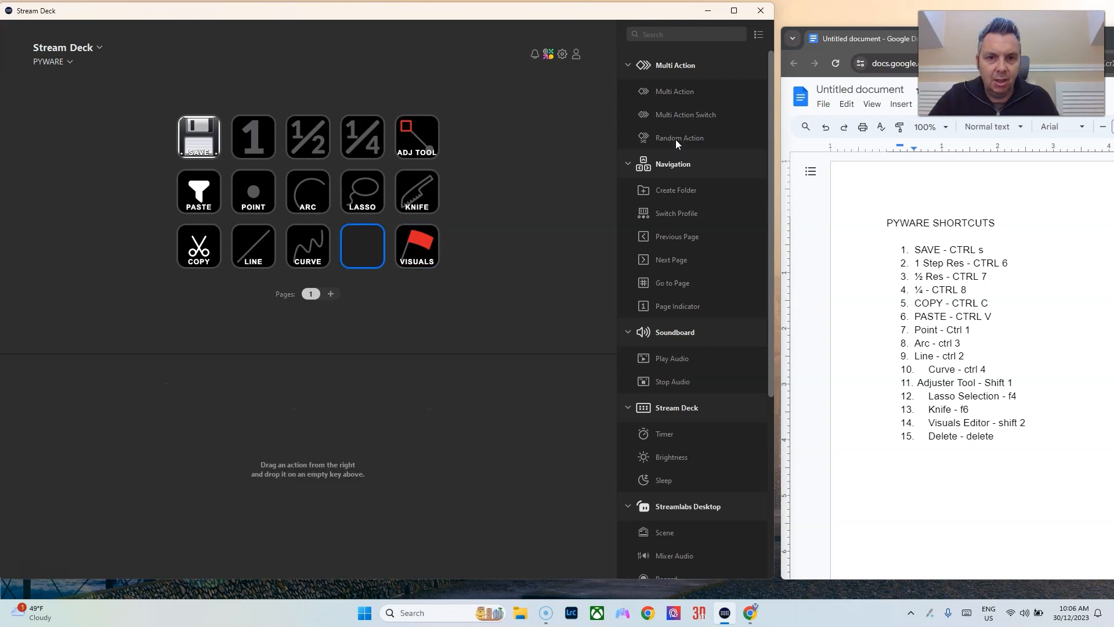
drag(332, 239, 358, 250)
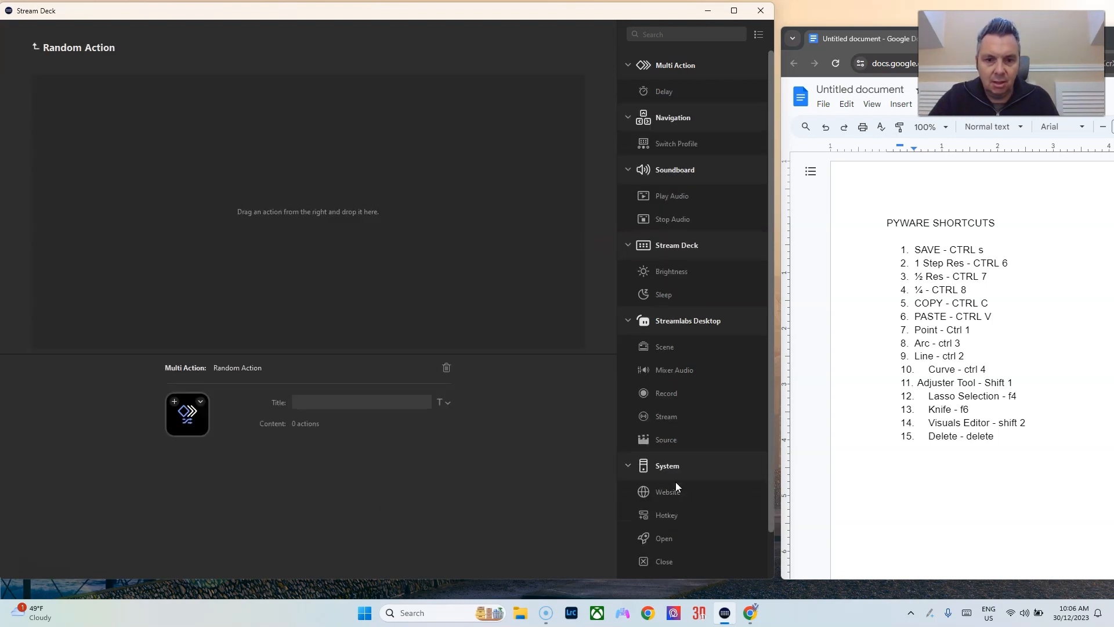
drag(678, 514, 449, 315)
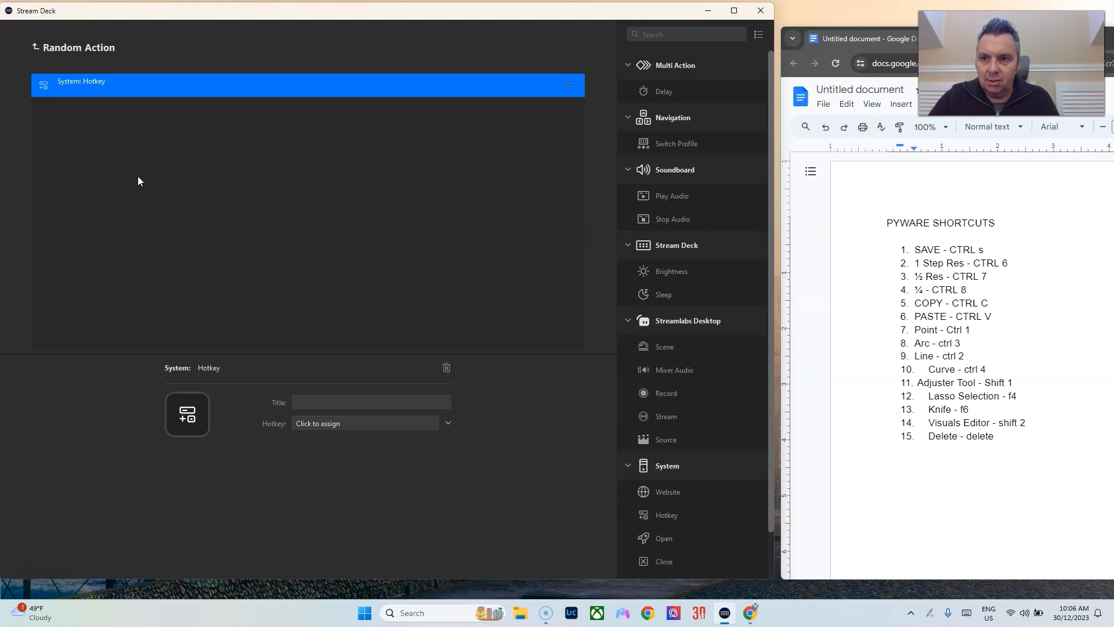
click(316, 426)
key(Delete)
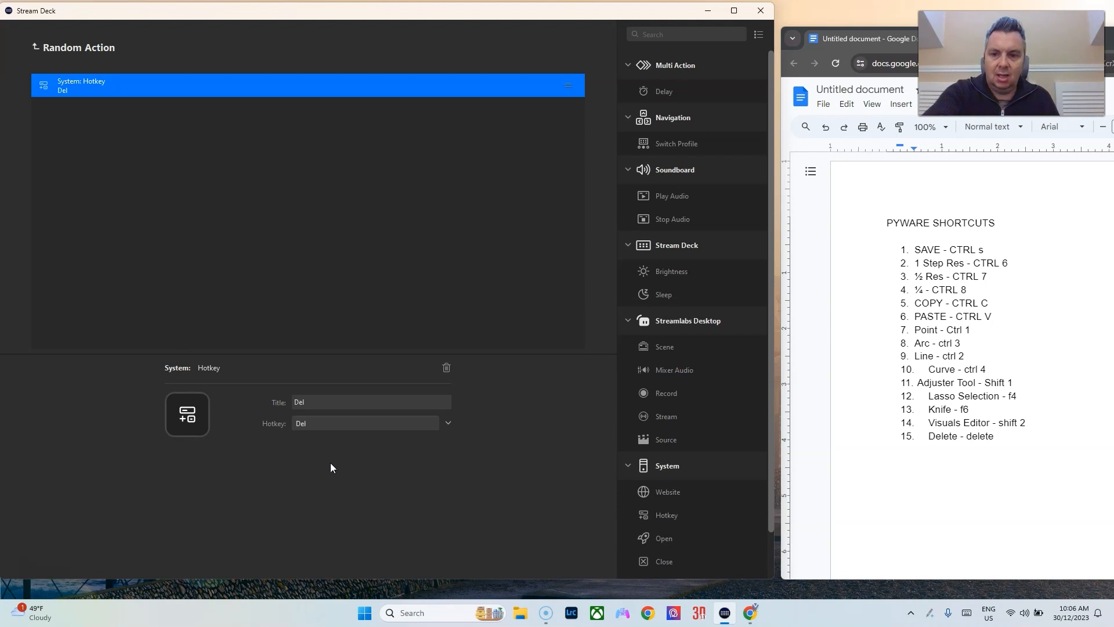
click(67, 52)
click(323, 400)
text(ELETE)
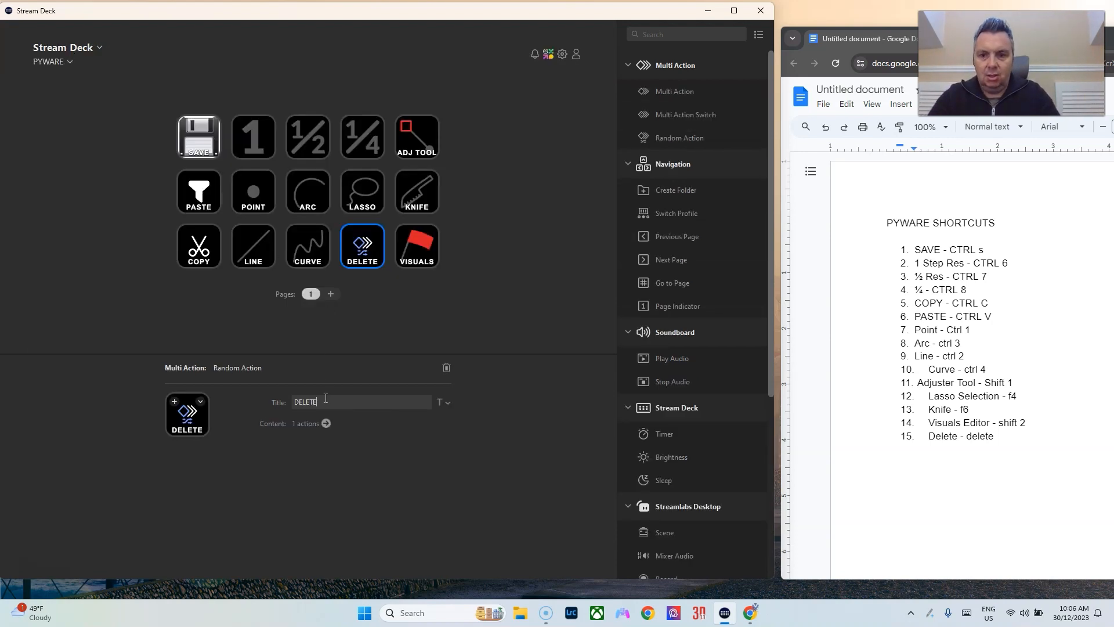
Look through Pyware 3D's images folder for an image suited to the DELETE key, and leave without choosing one.
click(199, 401)
click(239, 425)
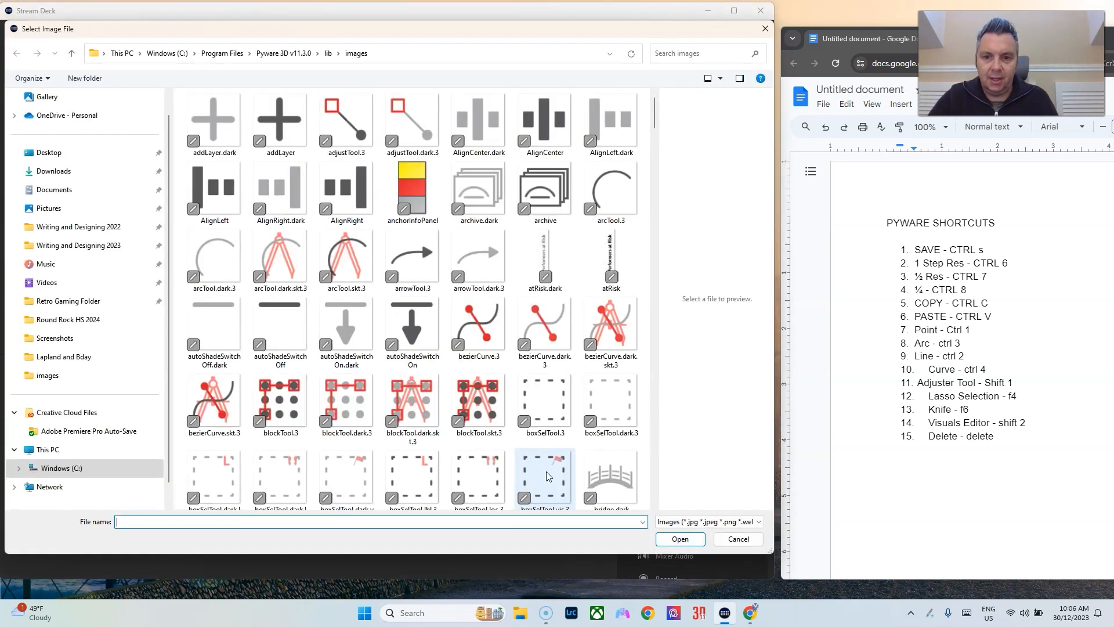
scroll(577, 374, down, 15)
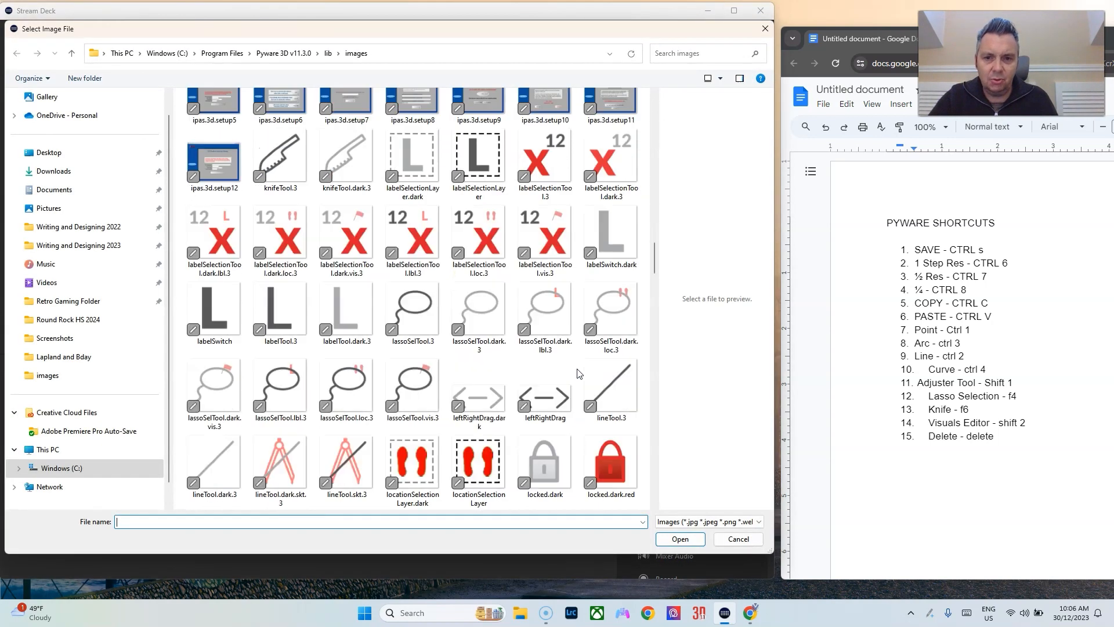
scroll(577, 374, up, 5)
scroll(577, 374, up, 5)
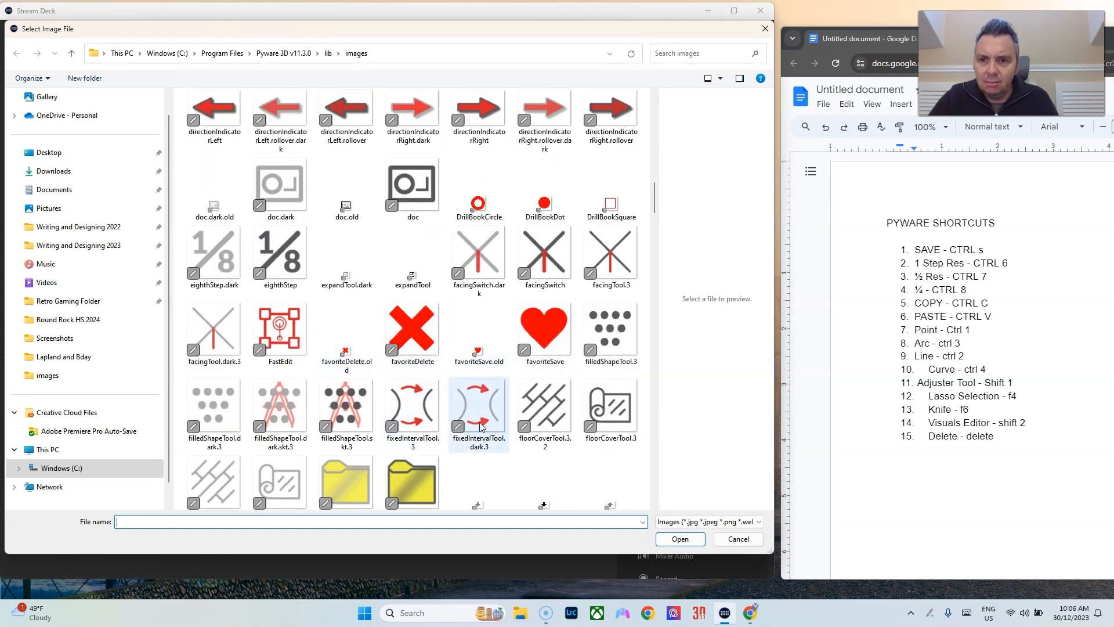
scroll(499, 429, up, 10)
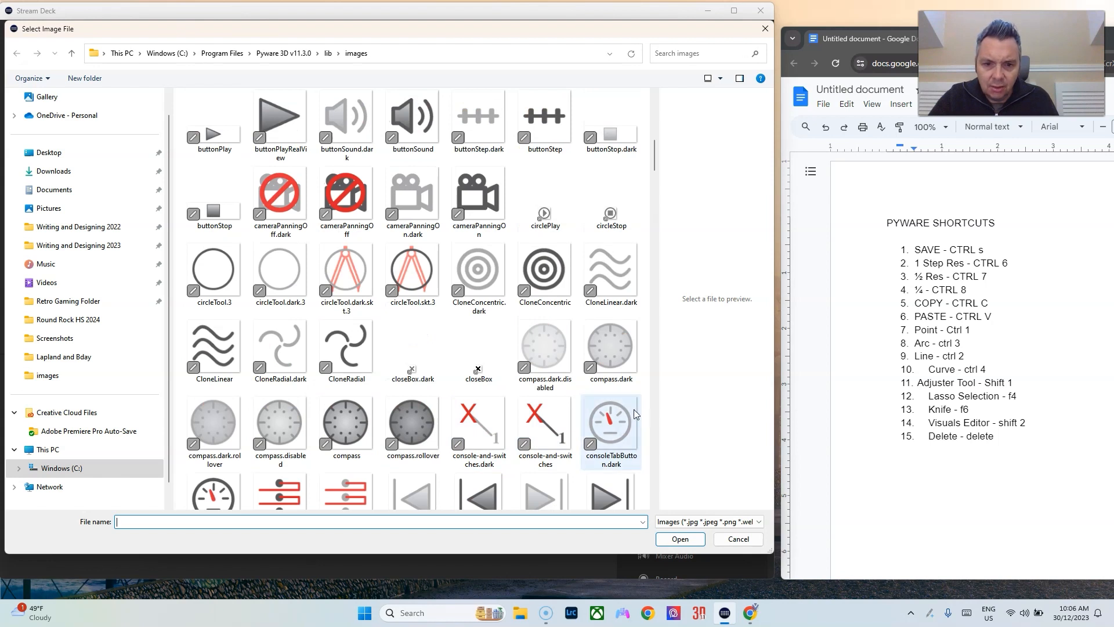
scroll(632, 409, down, 3)
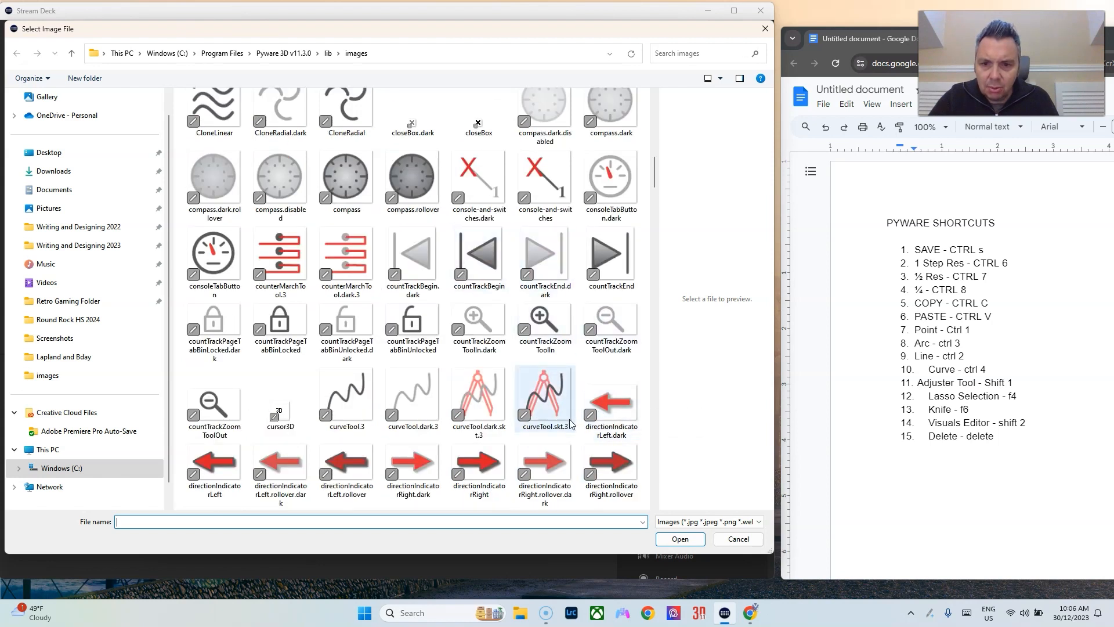
scroll(569, 418, down, 4)
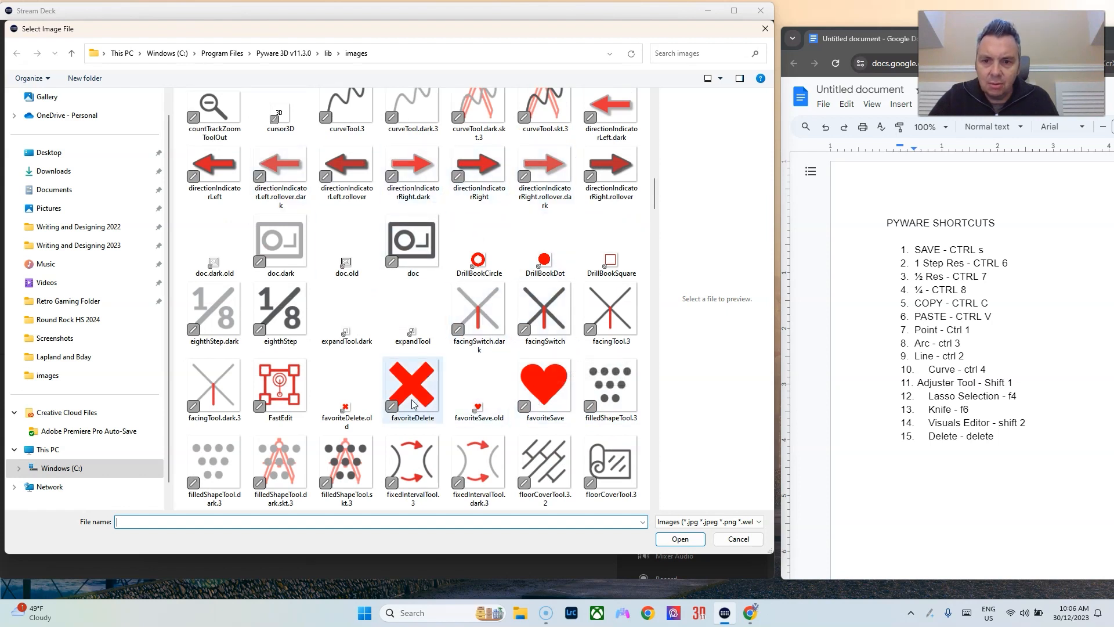
scroll(620, 399, up, 3)
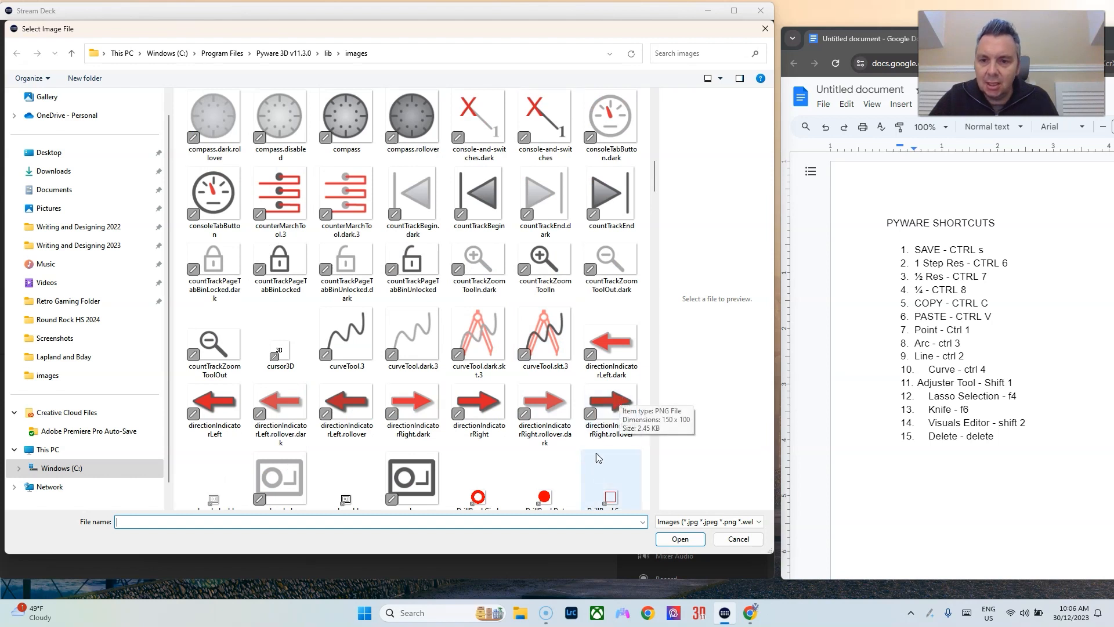
scroll(583, 358, down, 3)
scroll(583, 358, down, 3)
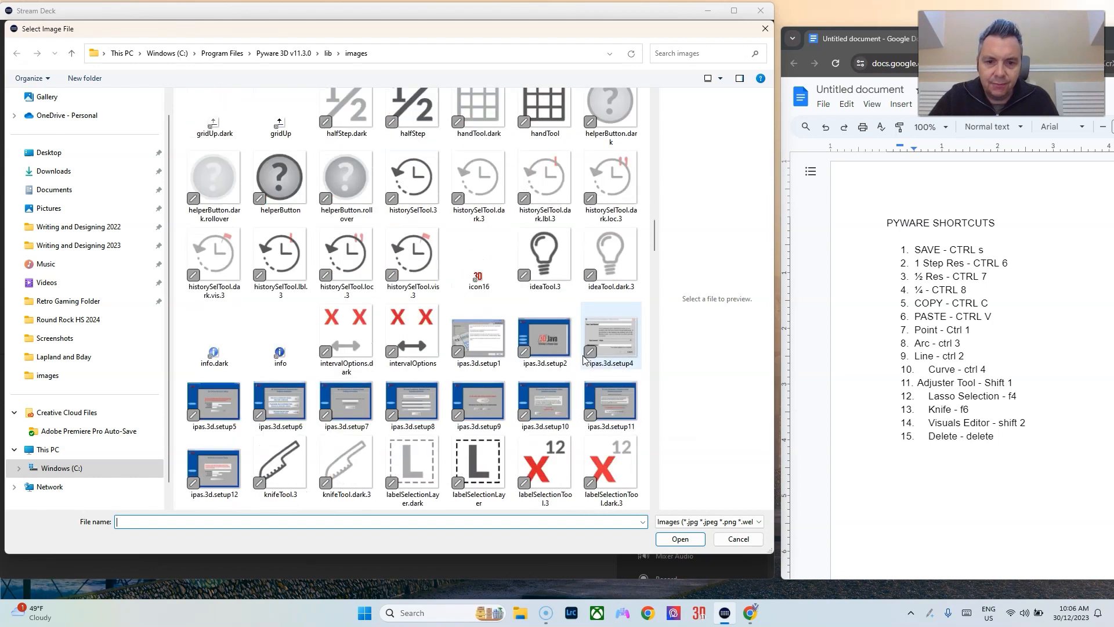
scroll(557, 374, down, 3)
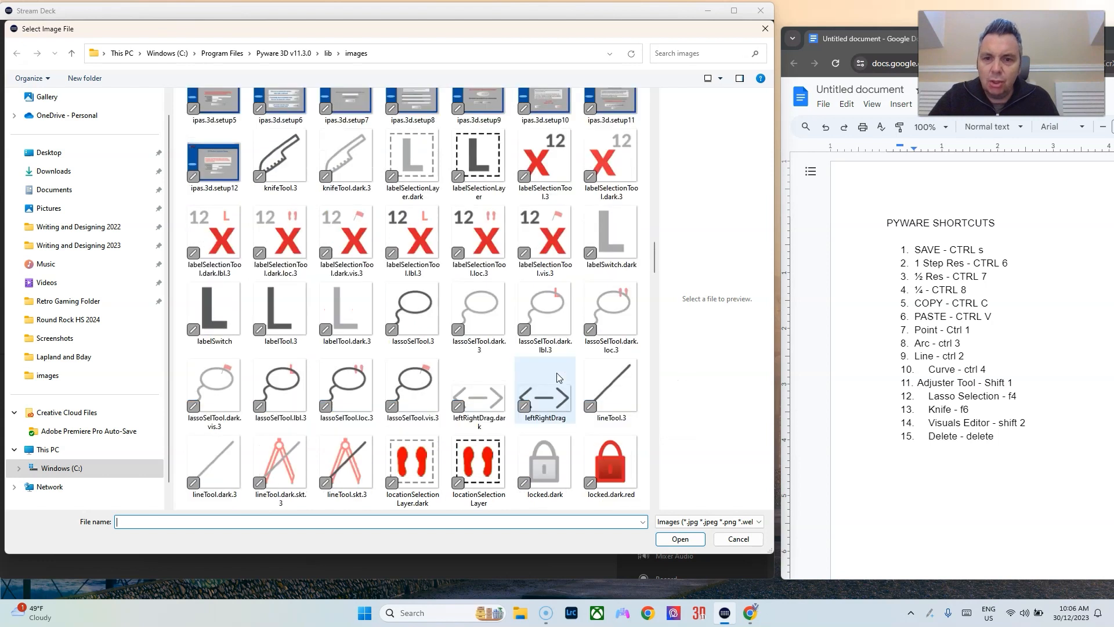
scroll(556, 372, down, 5)
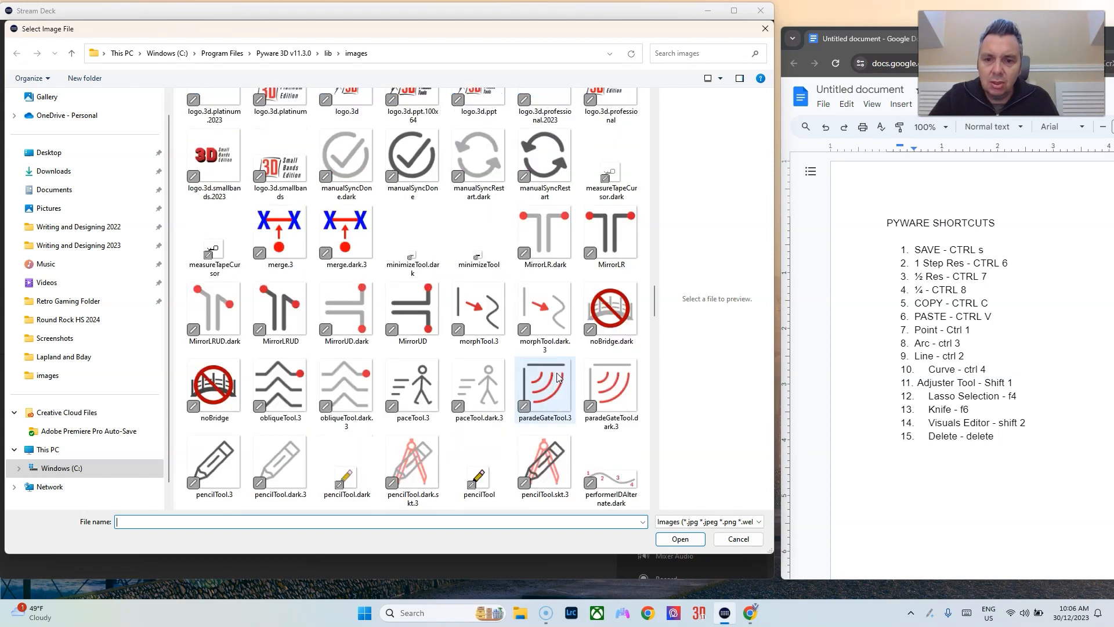
scroll(557, 377, down, 5)
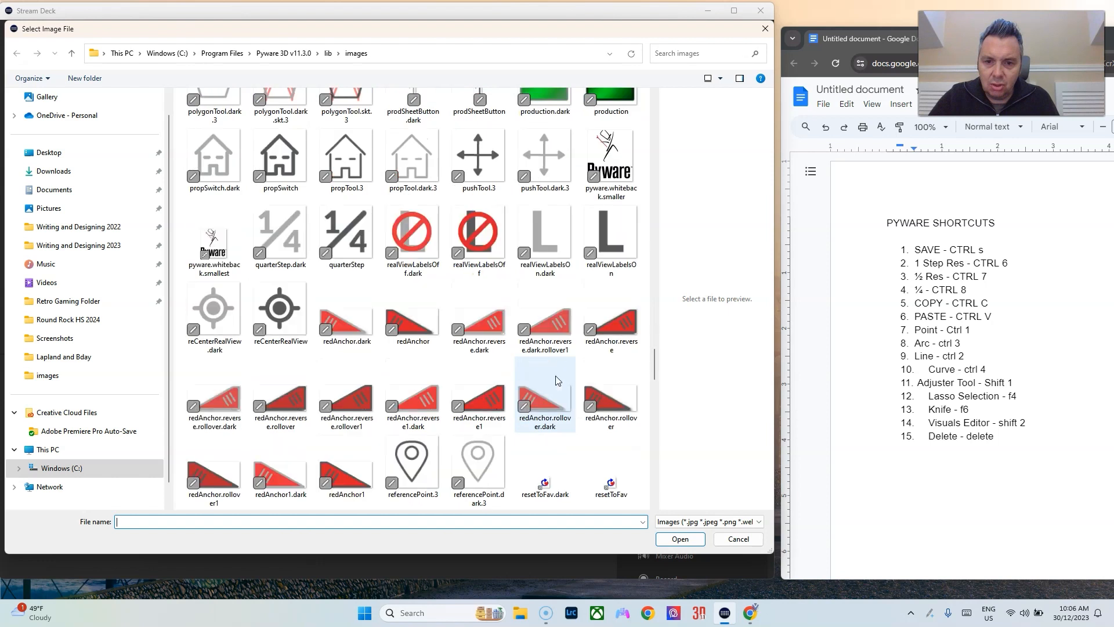
scroll(555, 380, up, 5)
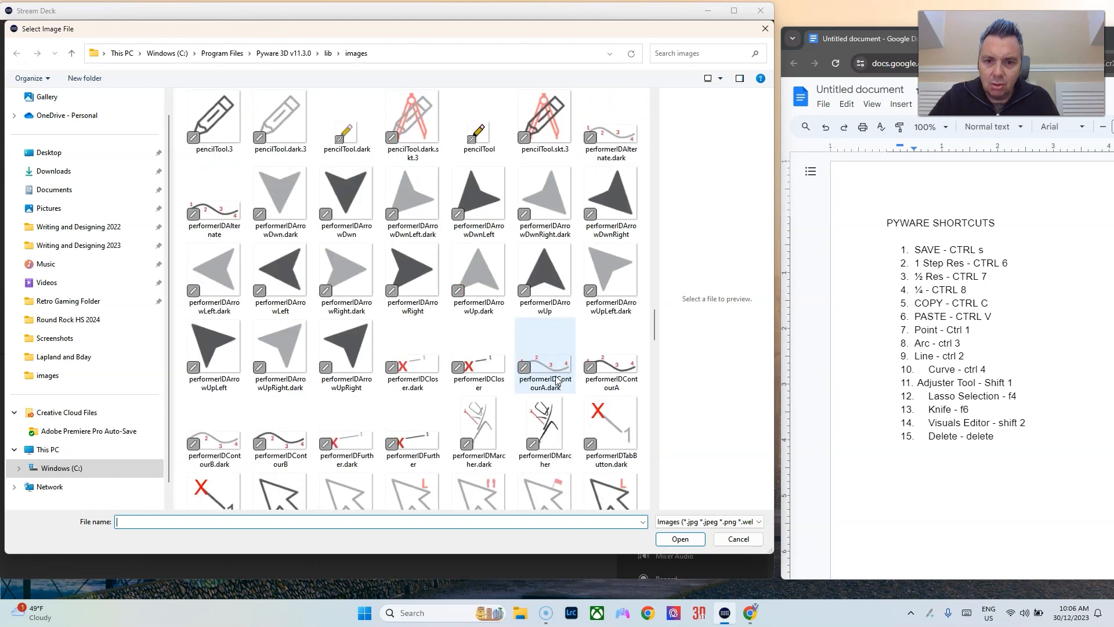
scroll(556, 382, down, 4)
scroll(556, 382, down, 5)
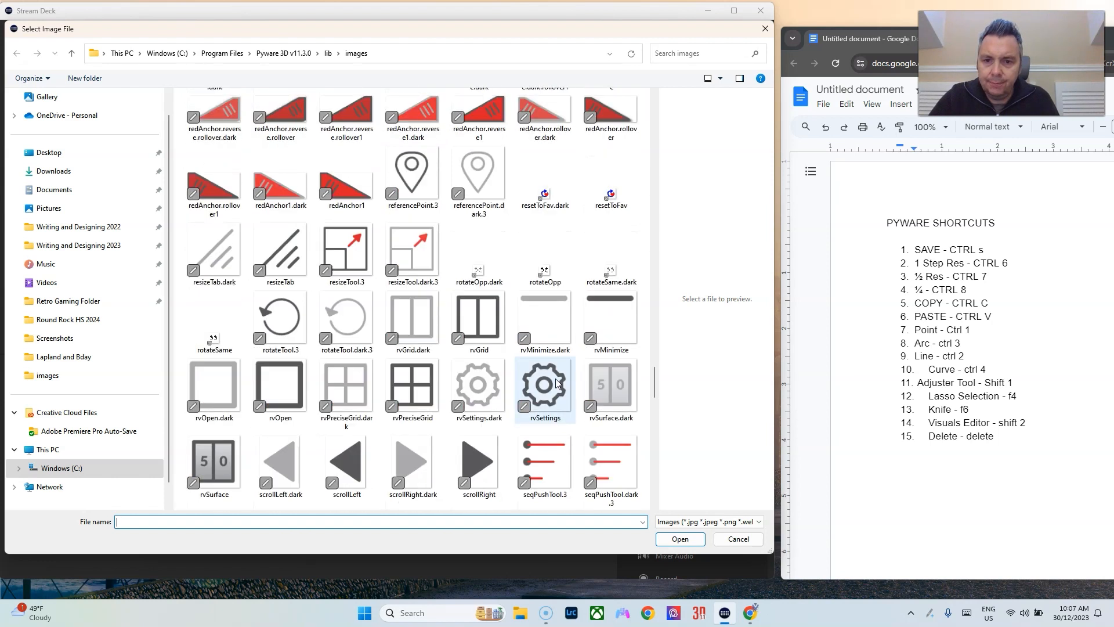
scroll(555, 382, down, 5)
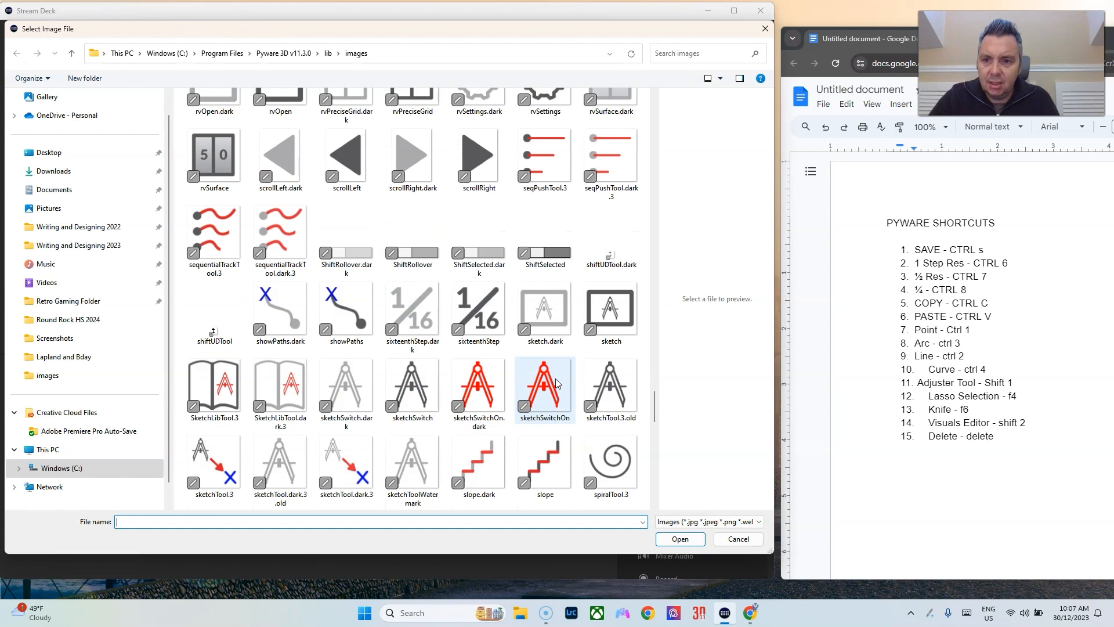
scroll(555, 382, down, 10)
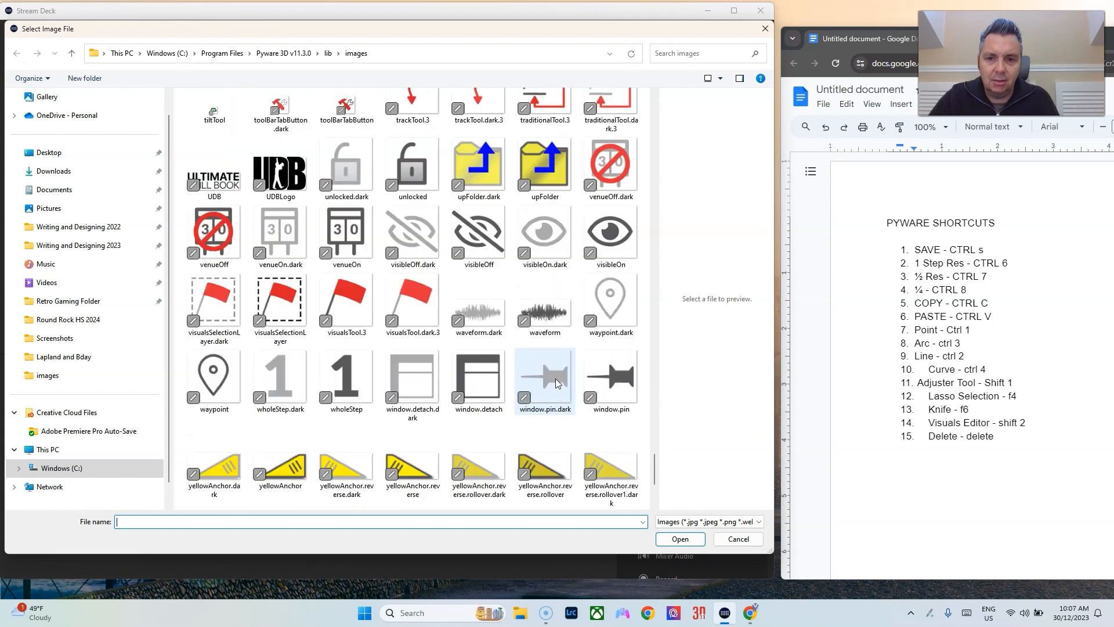
scroll(555, 382, down, 3)
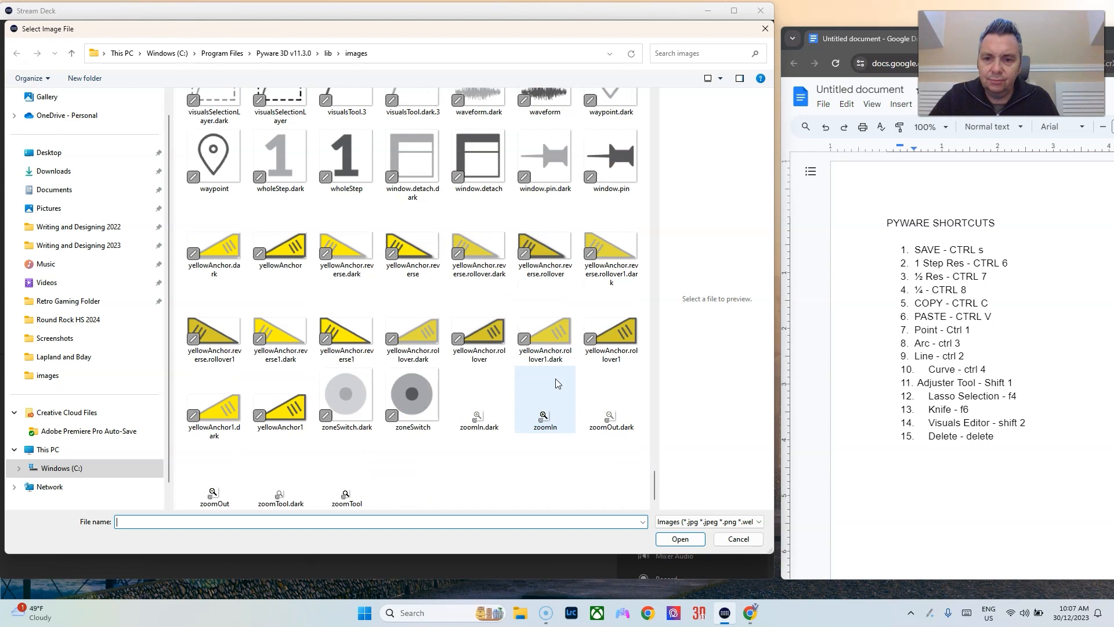
click(738, 539)
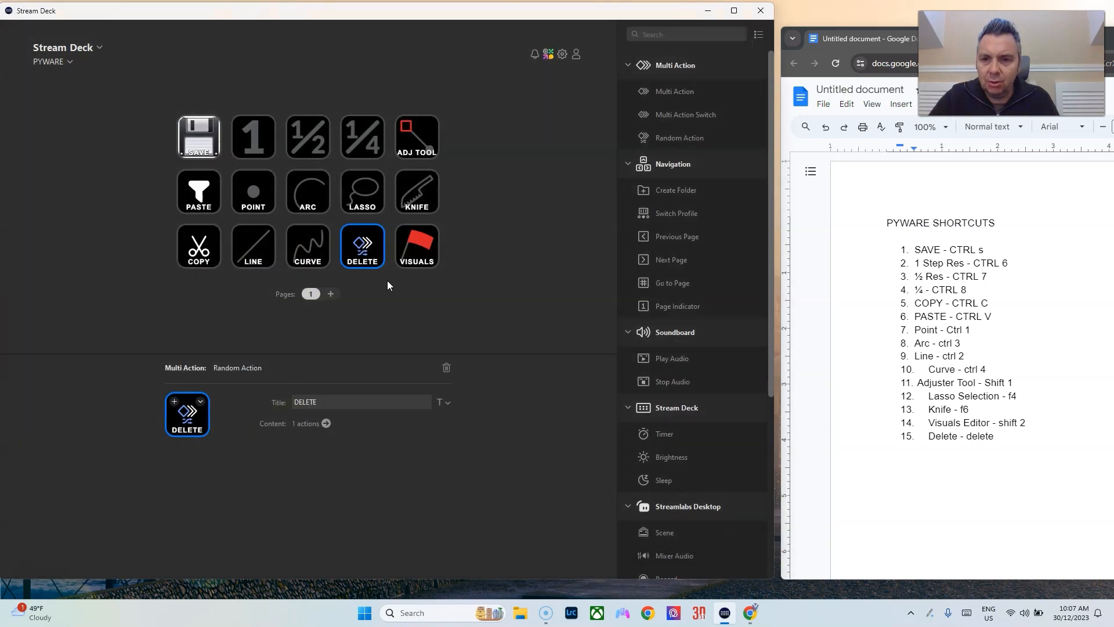
Give the DELETE key the outlined trash can icon from the Icon Library and close the library.
click(200, 402)
click(238, 450)
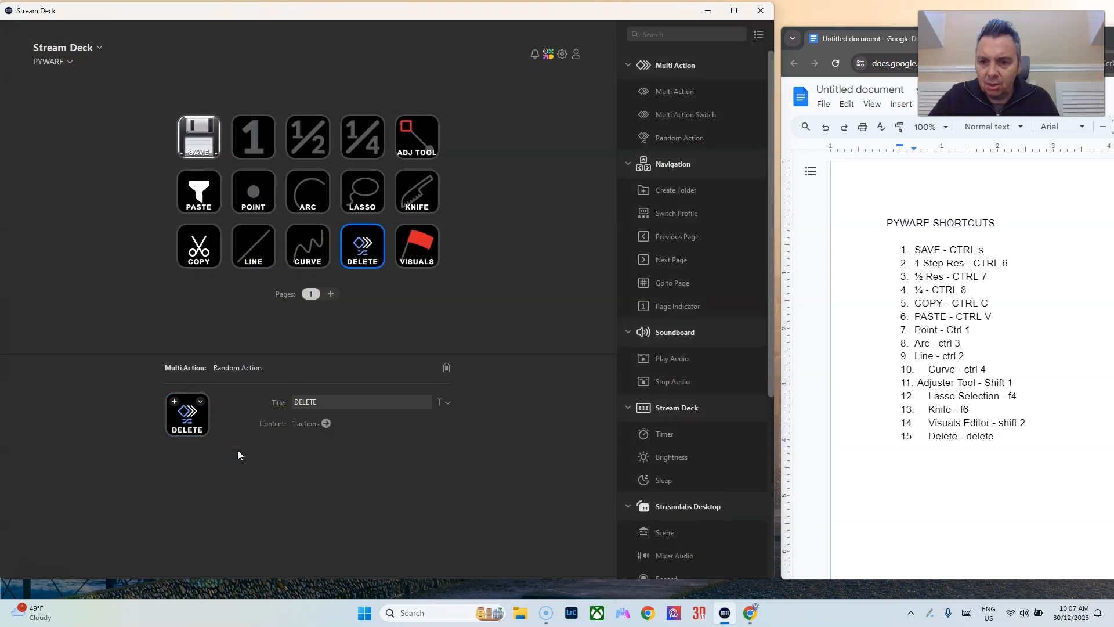
click(200, 403)
click(228, 443)
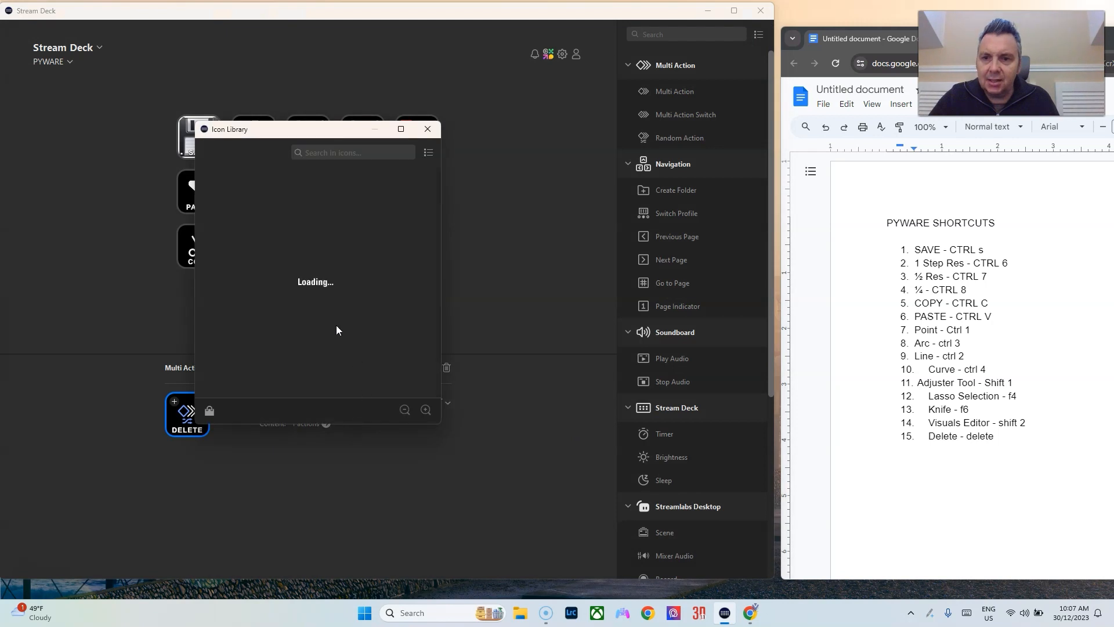
scroll(401, 284, down, 3)
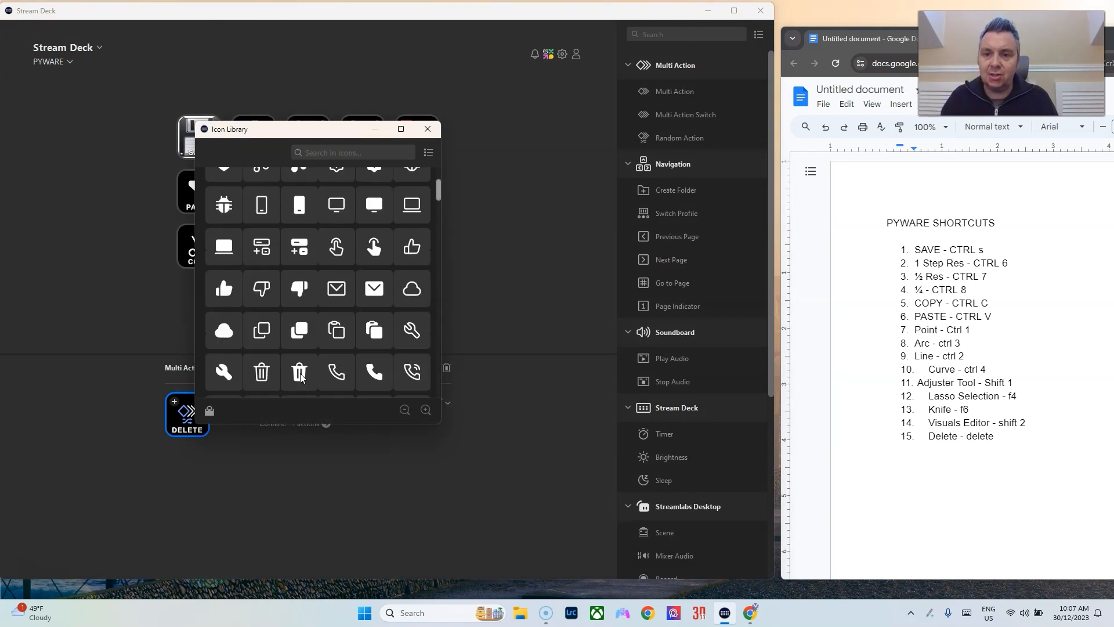
click(261, 372)
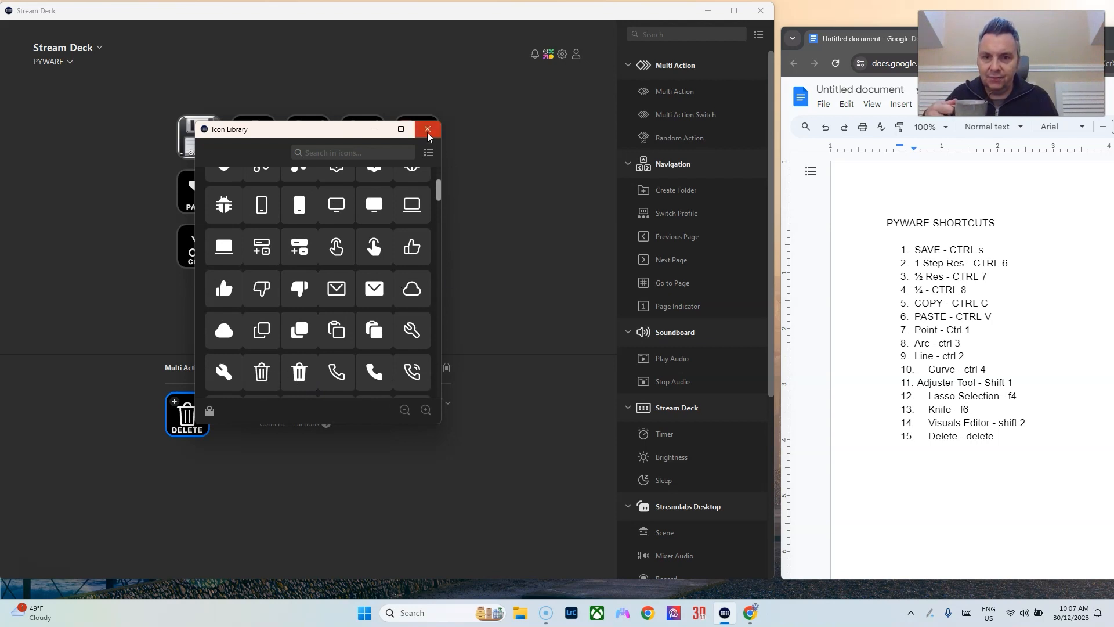
click(428, 129)
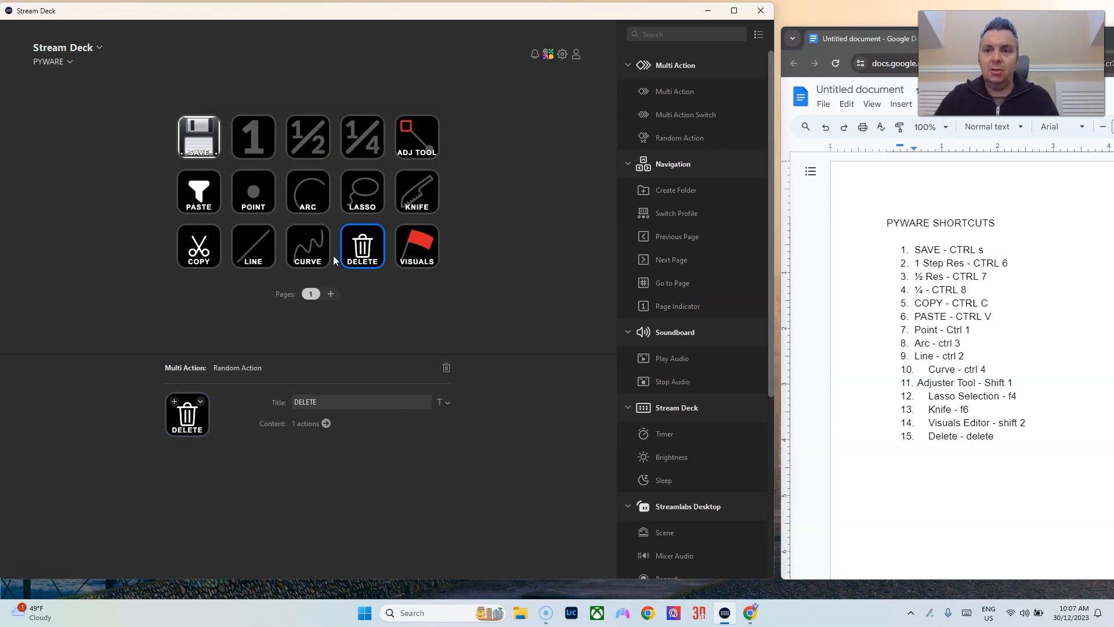
Move the DELETE key beside SAVE, followed by the 1, 1/2 and 1/4 keys, with ADJ TOOL fourth in the third row.
drag(373, 252, 417, 139)
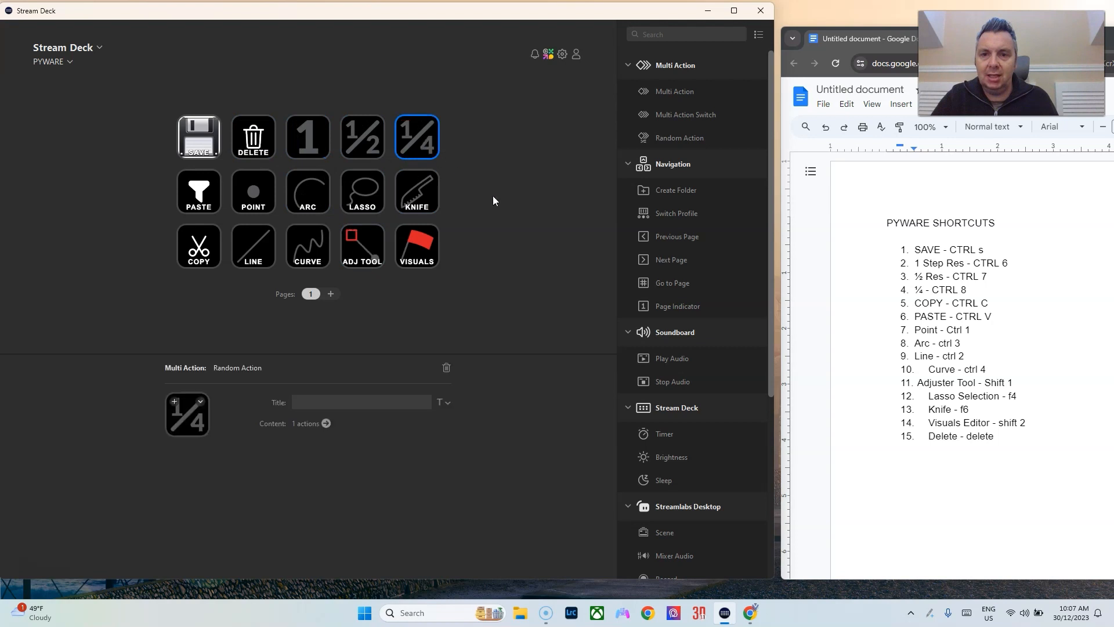
click(514, 264)
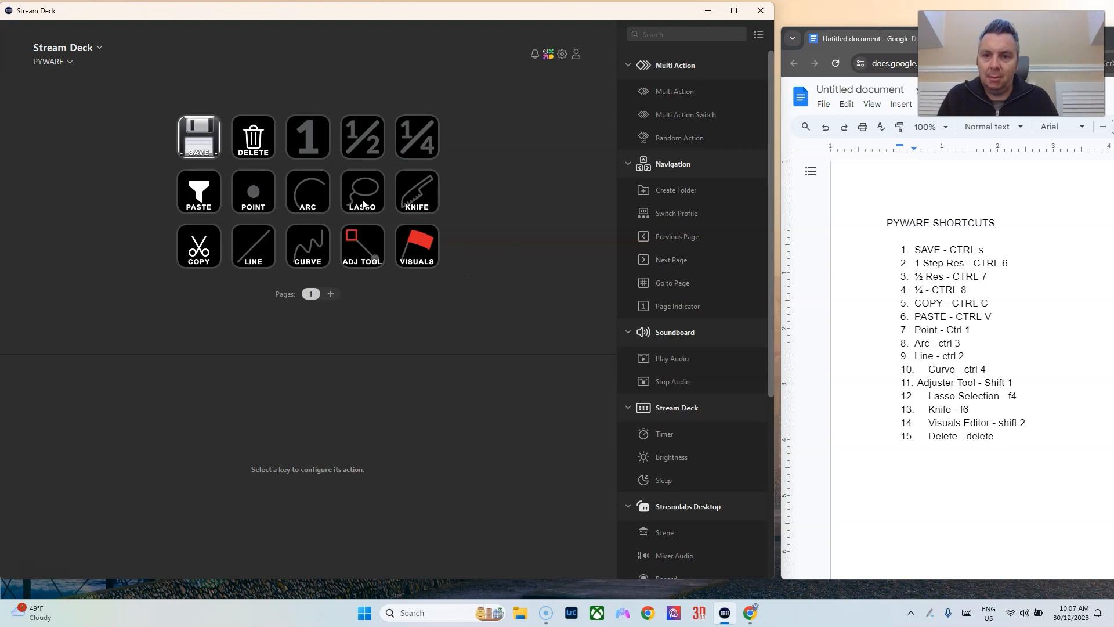
Rearrange the lower two rows so LASSO precedes POINT and ARC, and ADJ TOOL precedes LINE and CURVE.
click(250, 198)
drag(250, 200, 251, 200)
drag(352, 203, 317, 202)
mouse_move(358, 258)
mouse_down()
mouse_move(259, 255)
mouse_move(325, 264)
mouse_up()
click(517, 265)
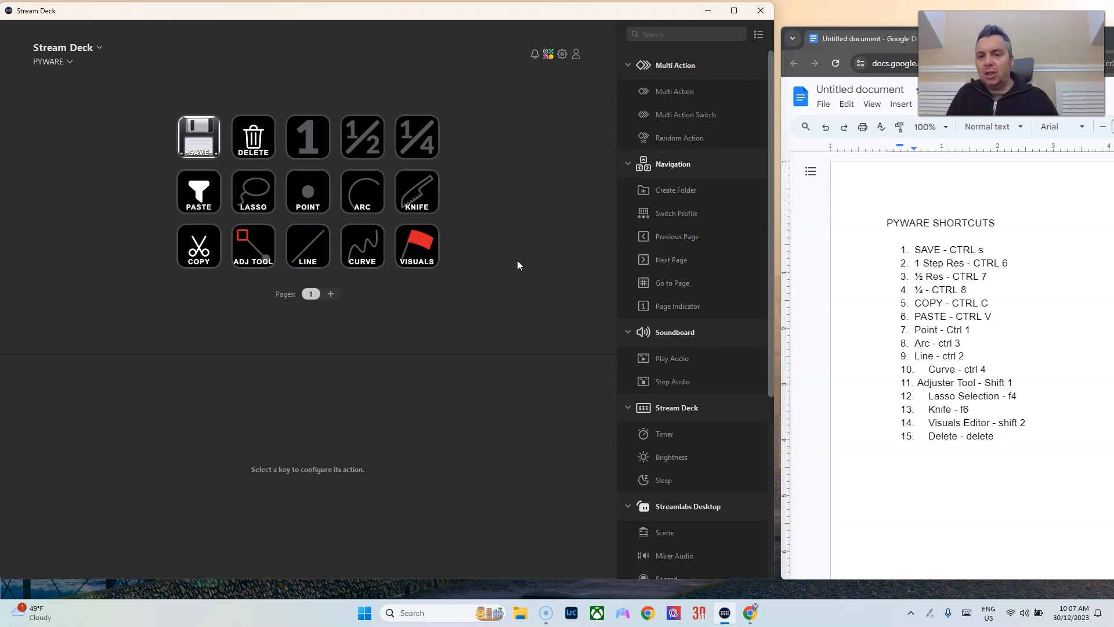
click(255, 196)
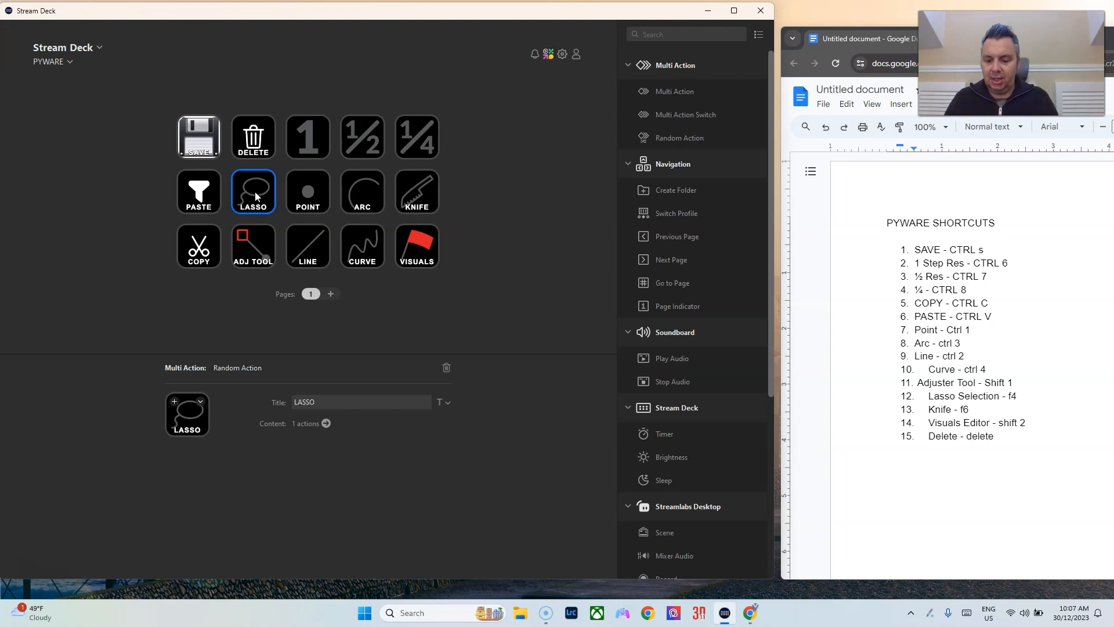
click(513, 222)
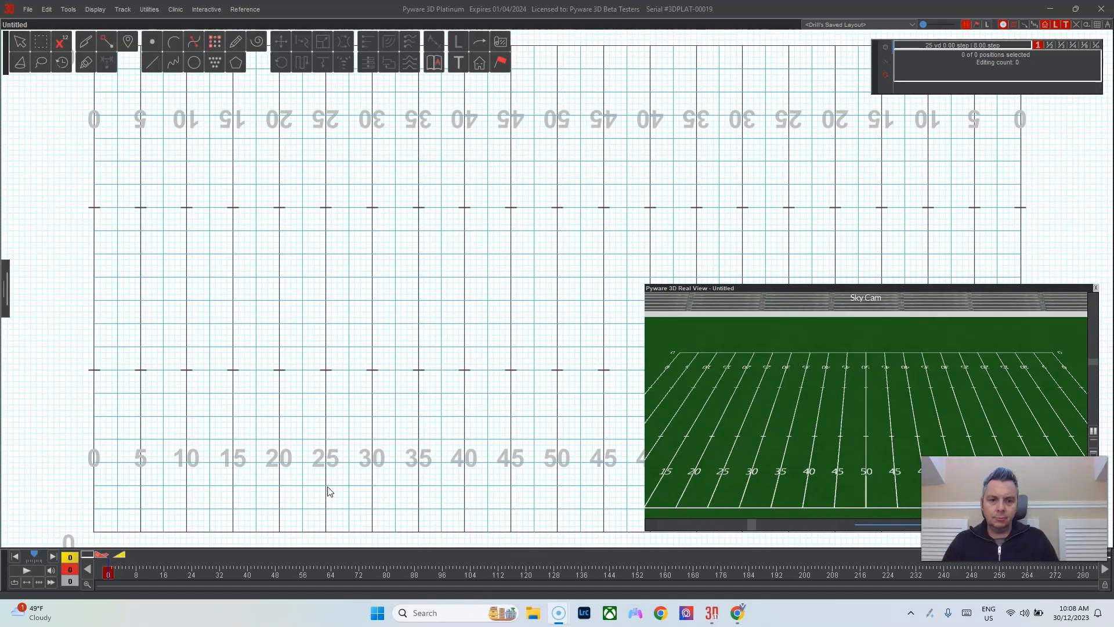
In Pyware 3D, unlock the timeline's page tabs, add tabs at counts 0, 16 and 32, and lock them again.
click(1104, 587)
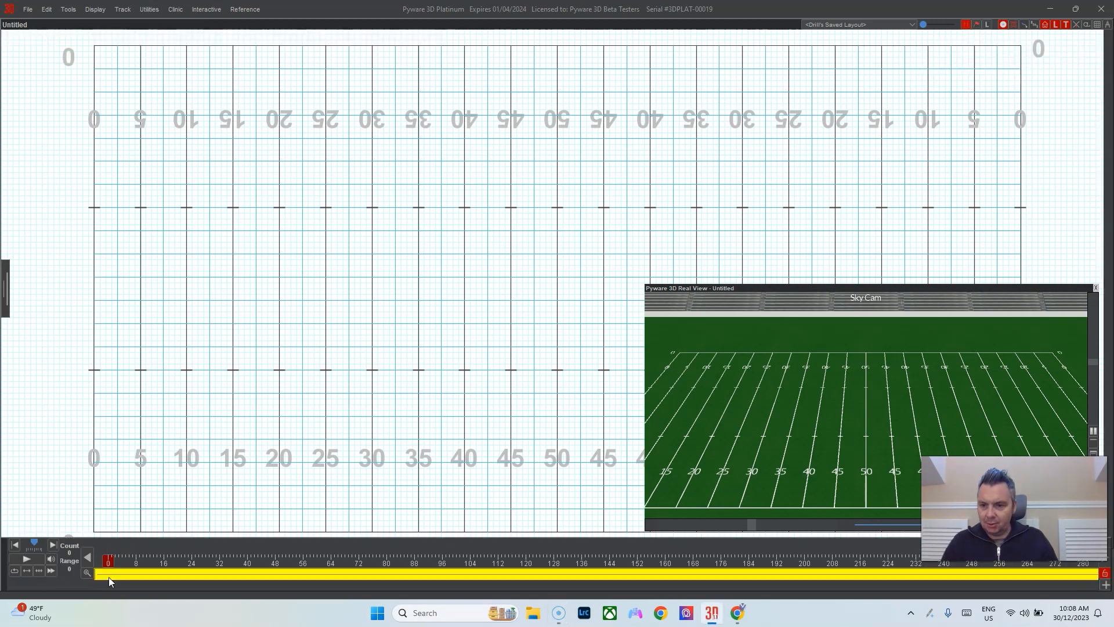
click(165, 574)
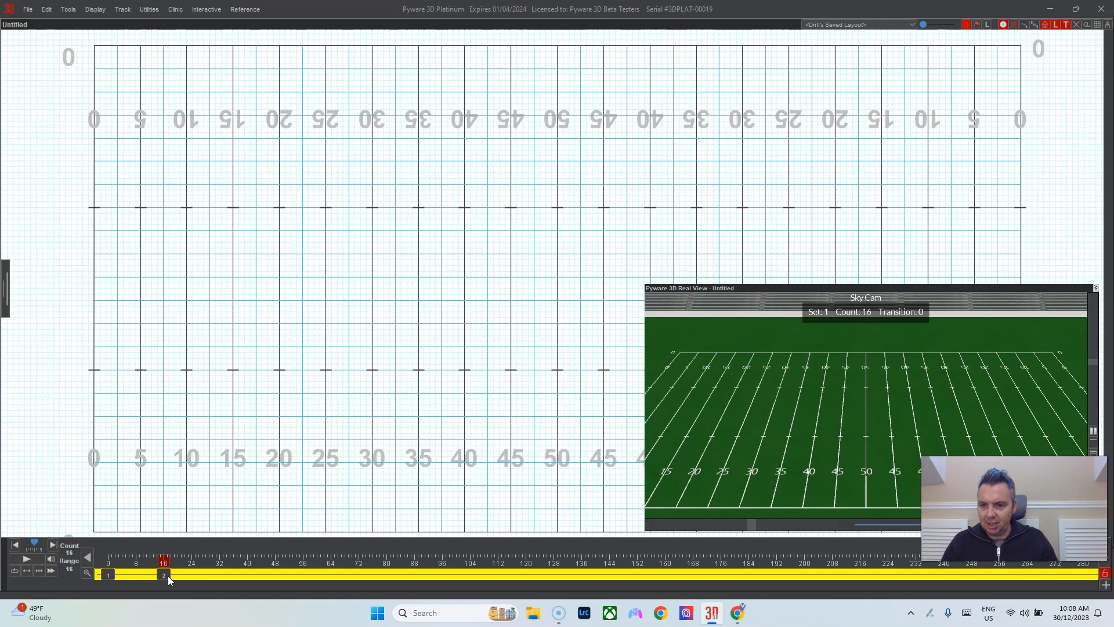
click(221, 575)
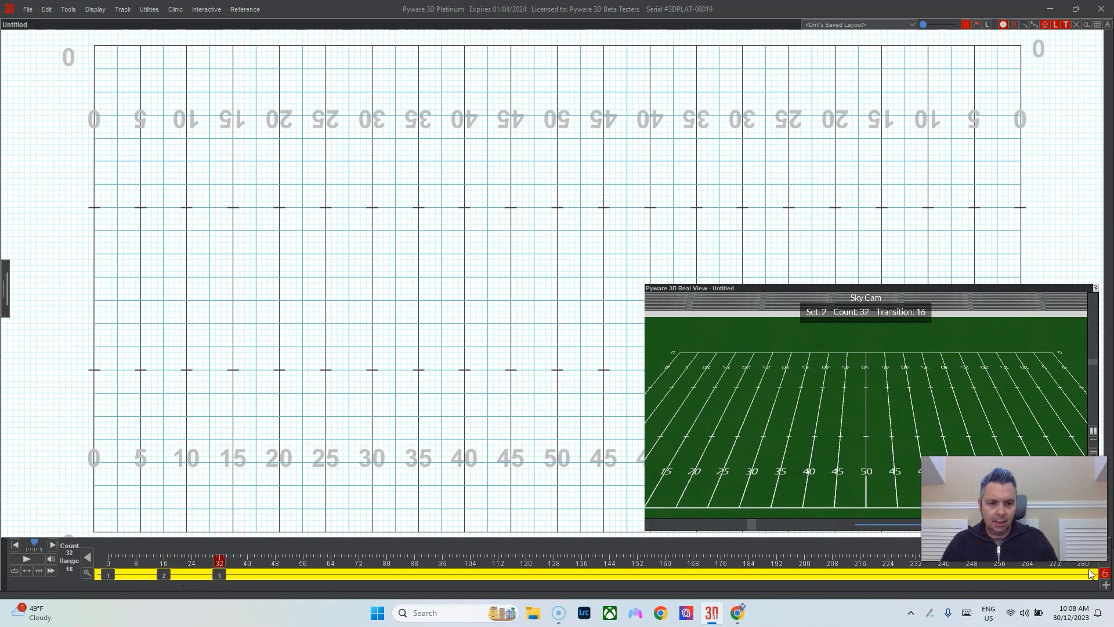
click(1106, 574)
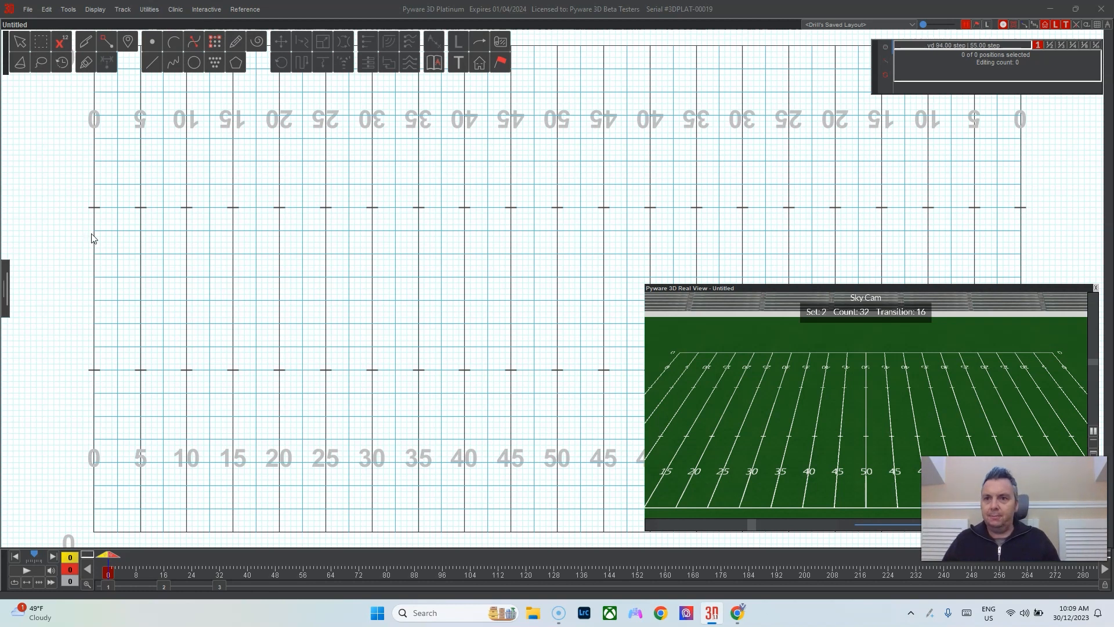
Review the NEW SET shortcut assignments in the Shortcut Editor and close it without saving changes.
click(156, 12)
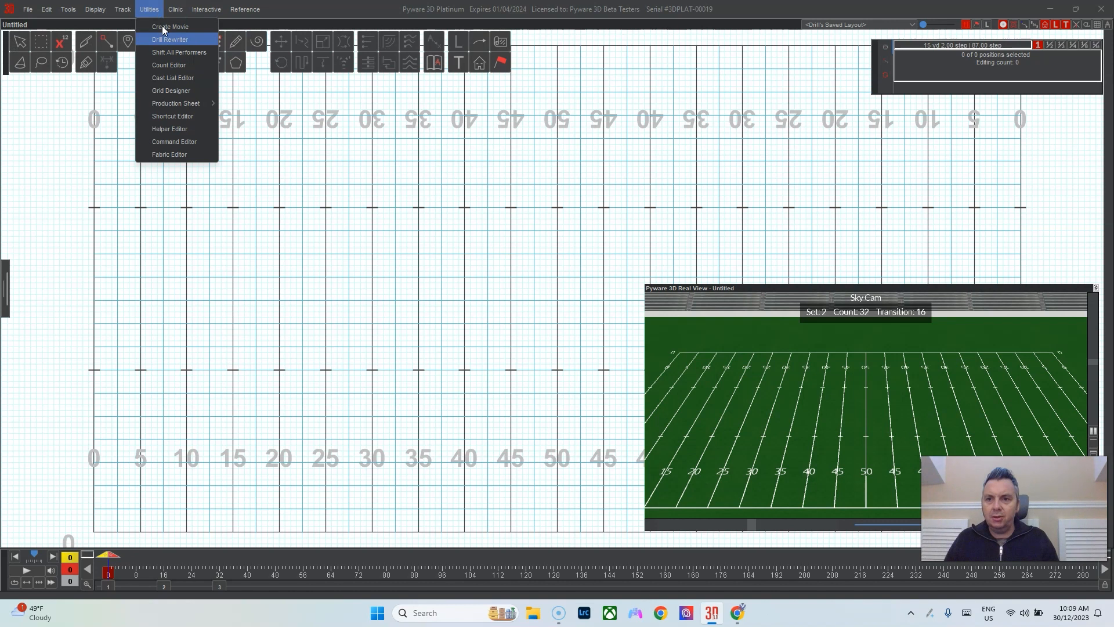
click(152, 116)
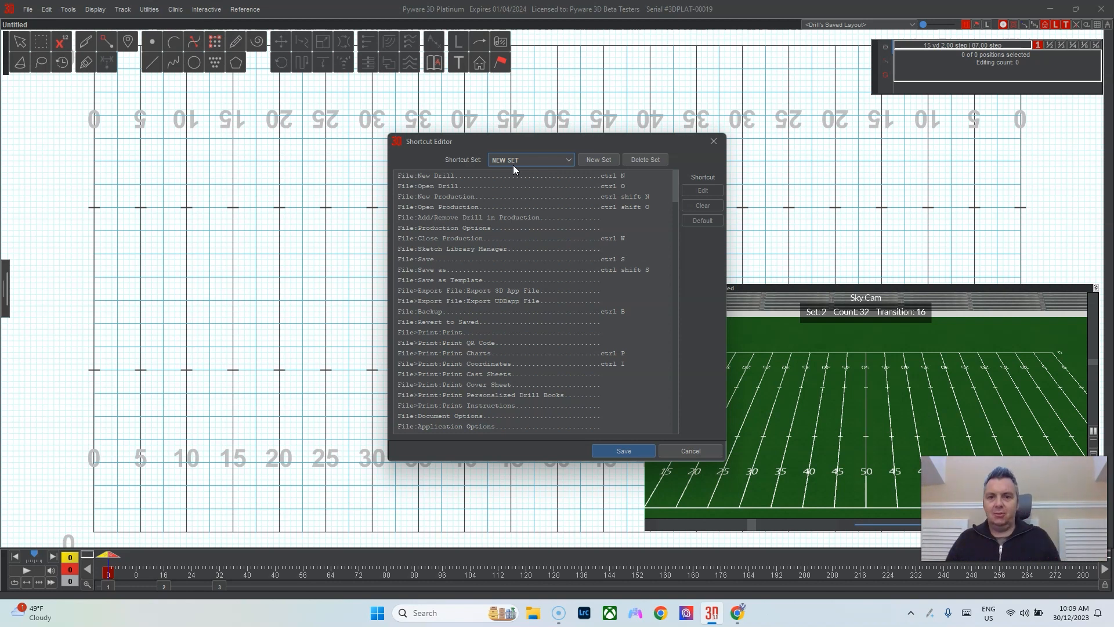
click(694, 450)
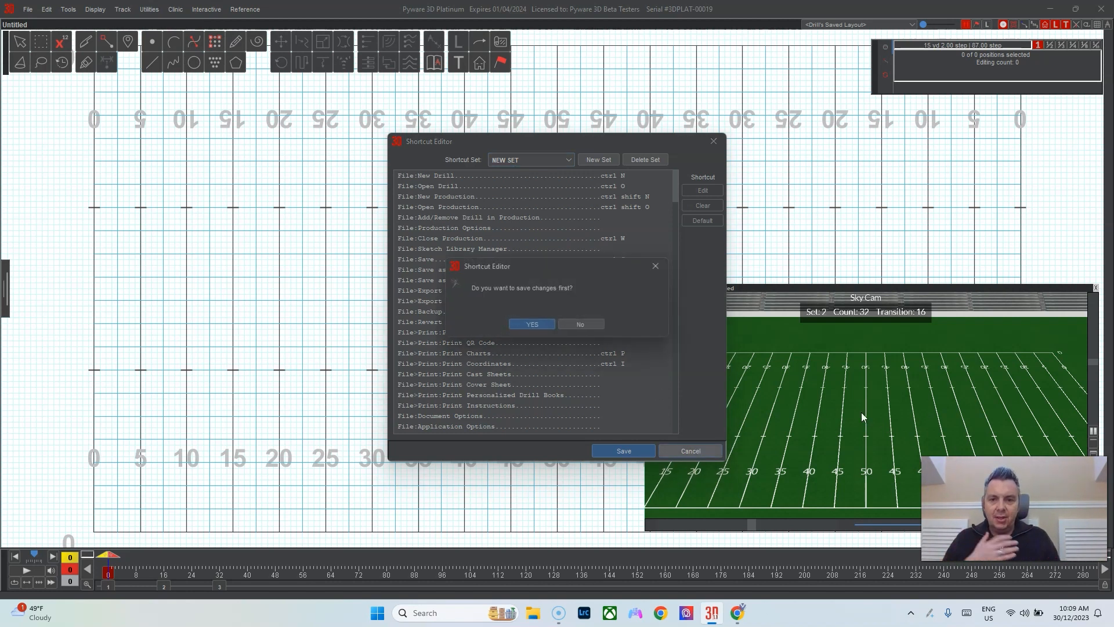
click(589, 325)
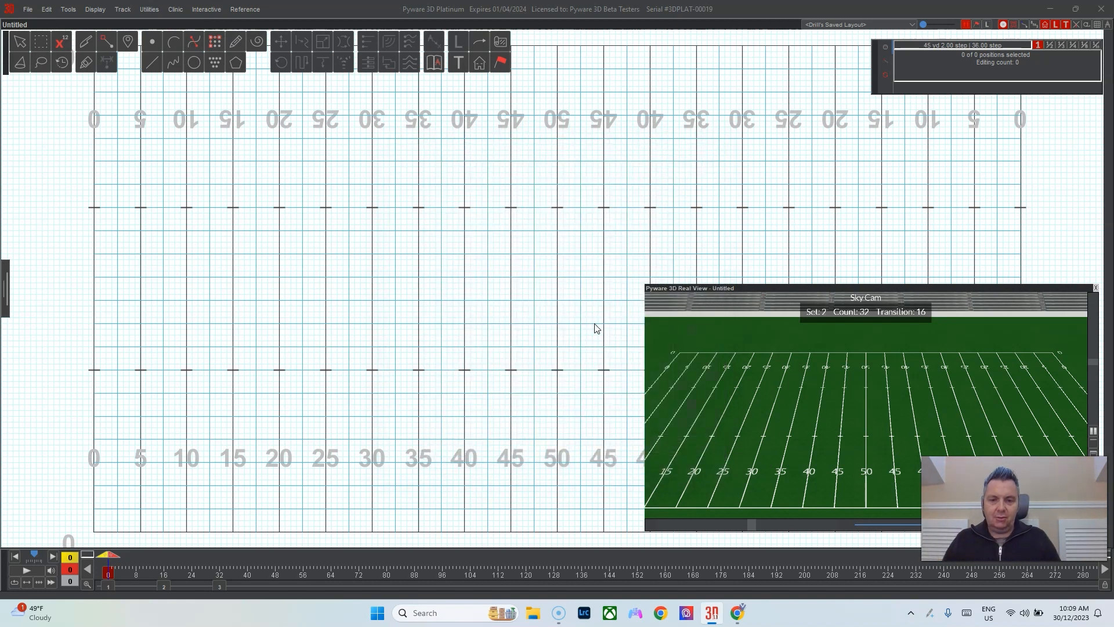
Move the Real View window off the lower field and place ten performers in a V between the 35 and 42.5 yard positions with the Point tool.
drag(754, 289, 126, 90)
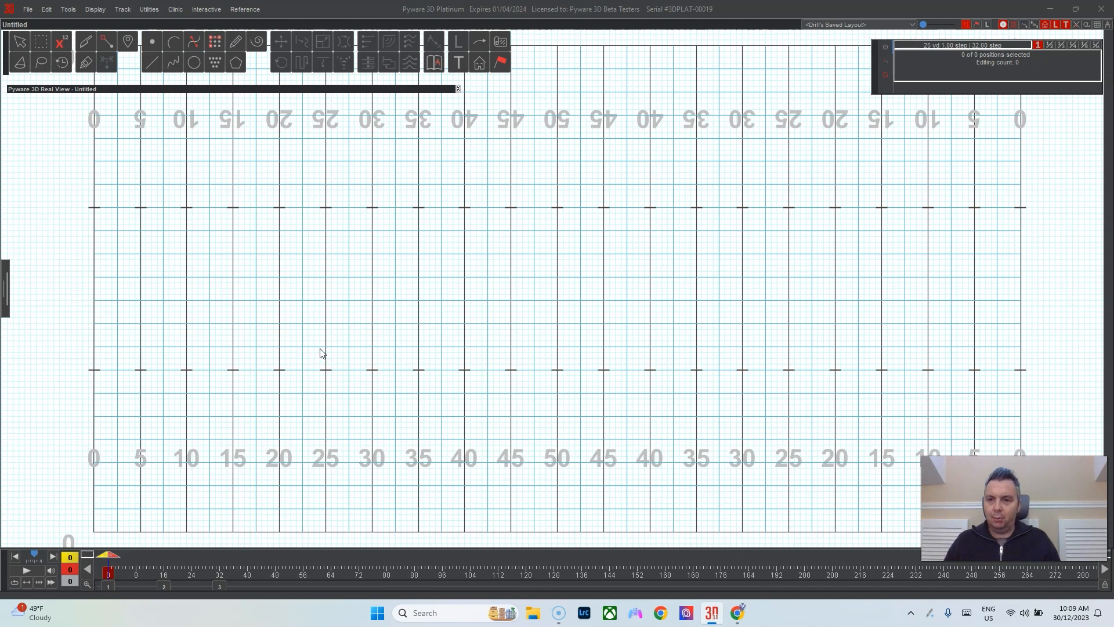
key(p)
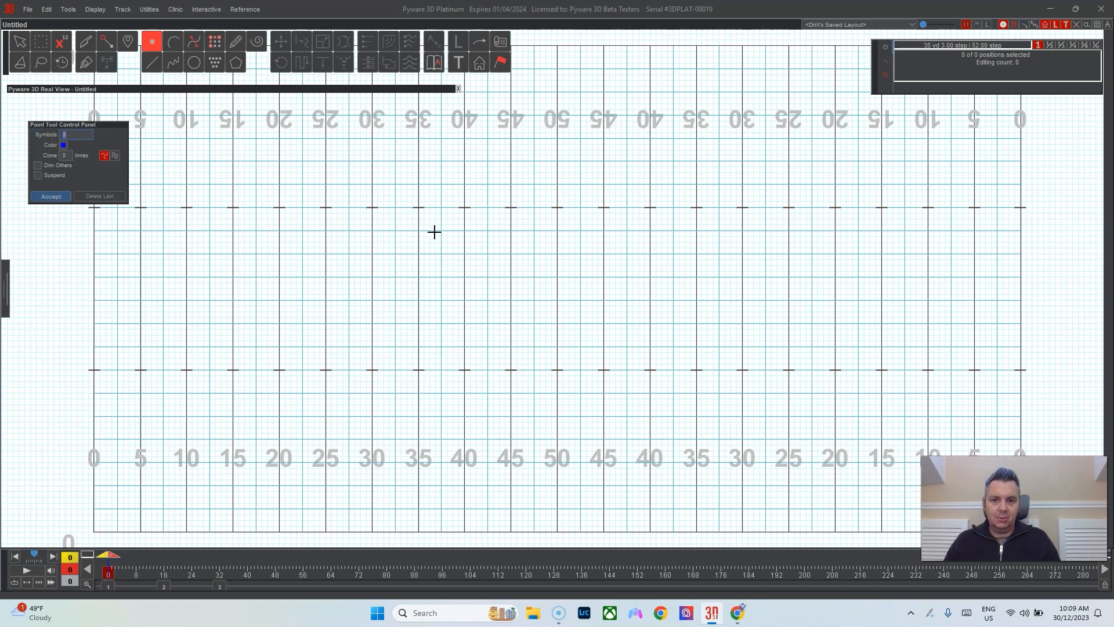
click(418, 207)
click(442, 231)
click(464, 254)
click(488, 277)
click(511, 300)
click(534, 277)
click(552, 253)
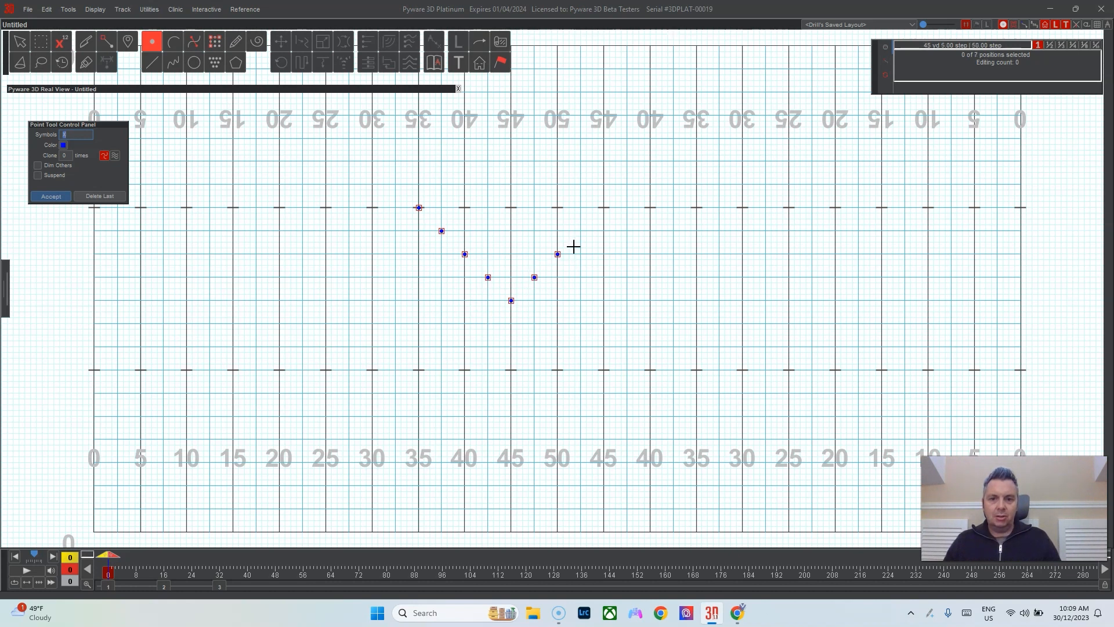
click(581, 231)
click(604, 207)
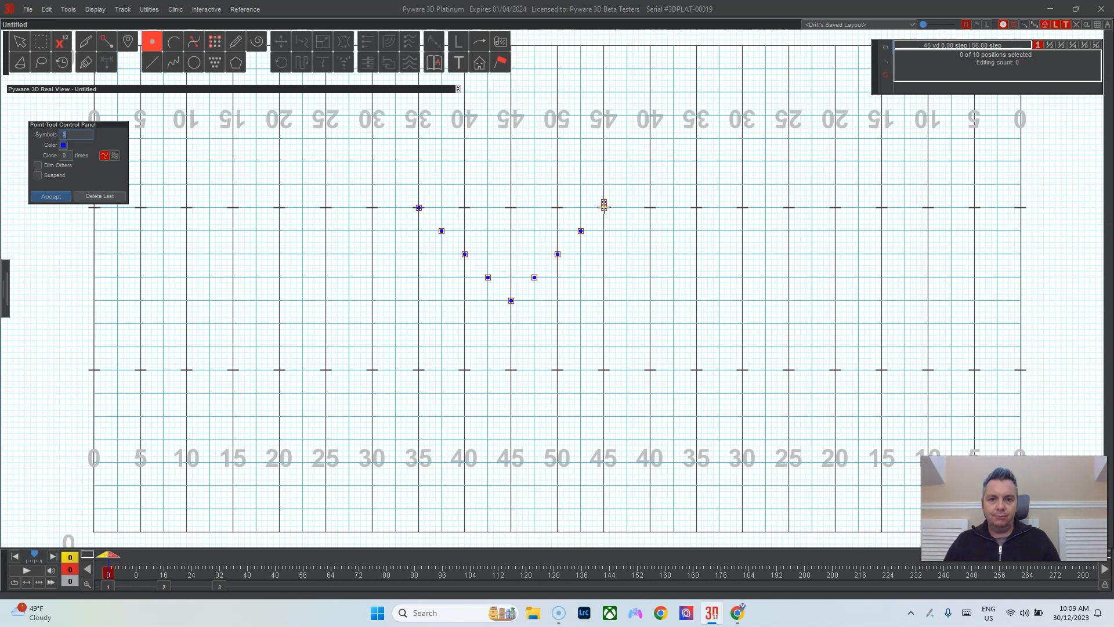
click(627, 184)
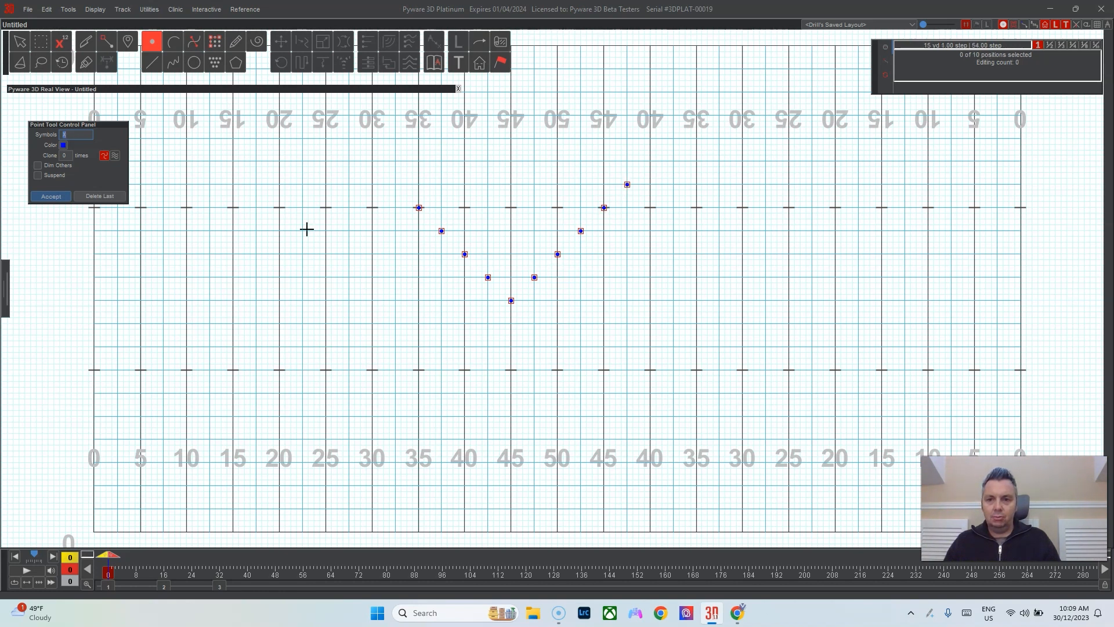
click(53, 197)
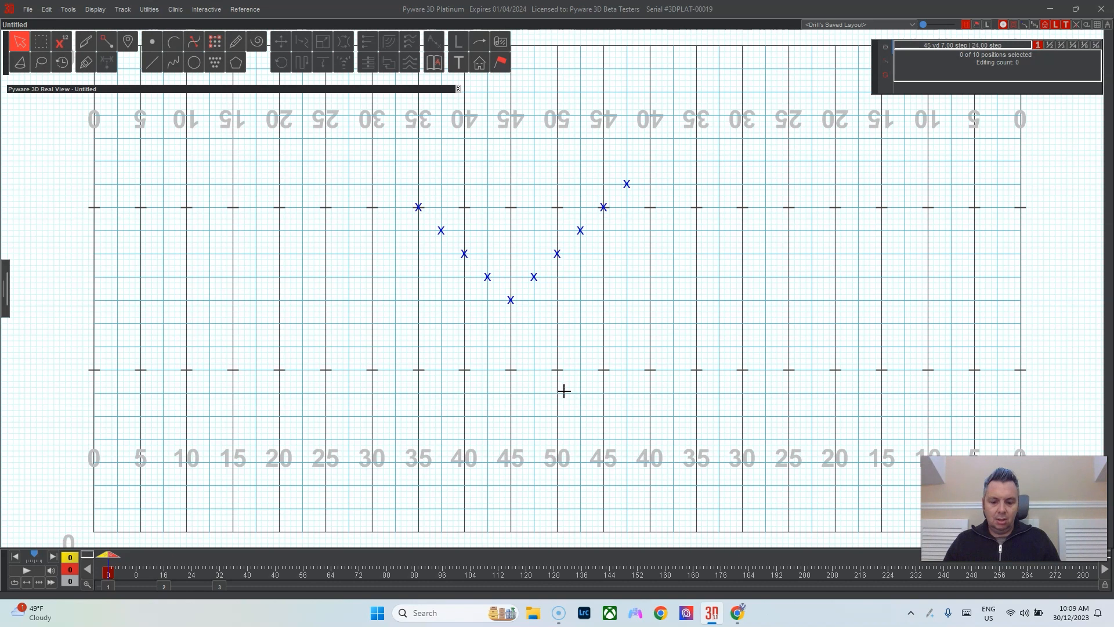
Select all ten performers, clear that selection, reselect them with the Lasso tool, and go to count 16.
key(ctrl+a)
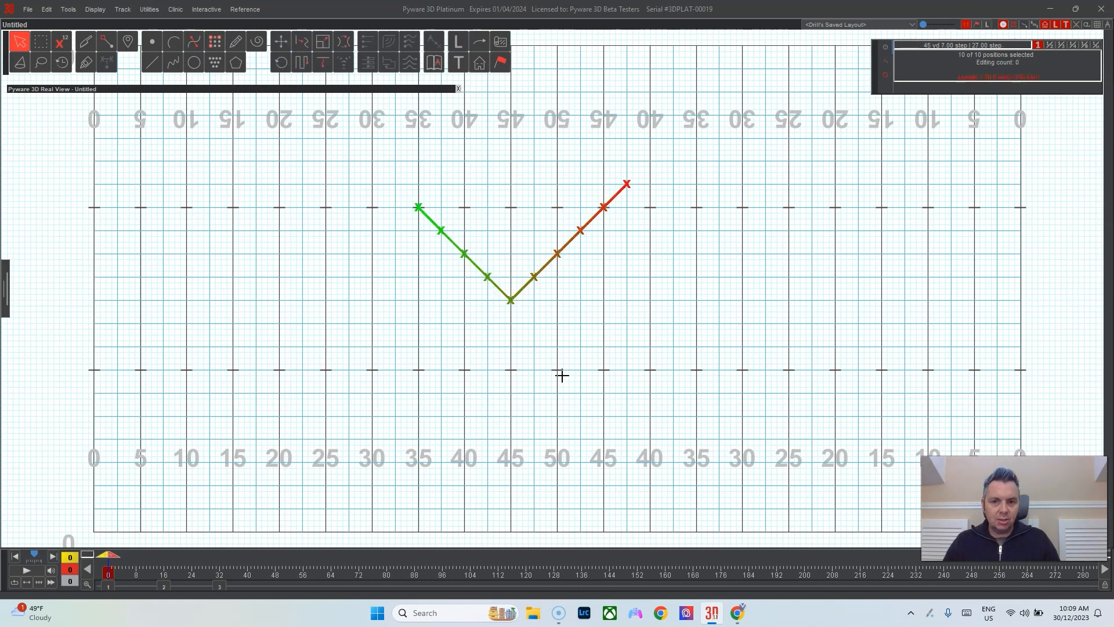
click(706, 381)
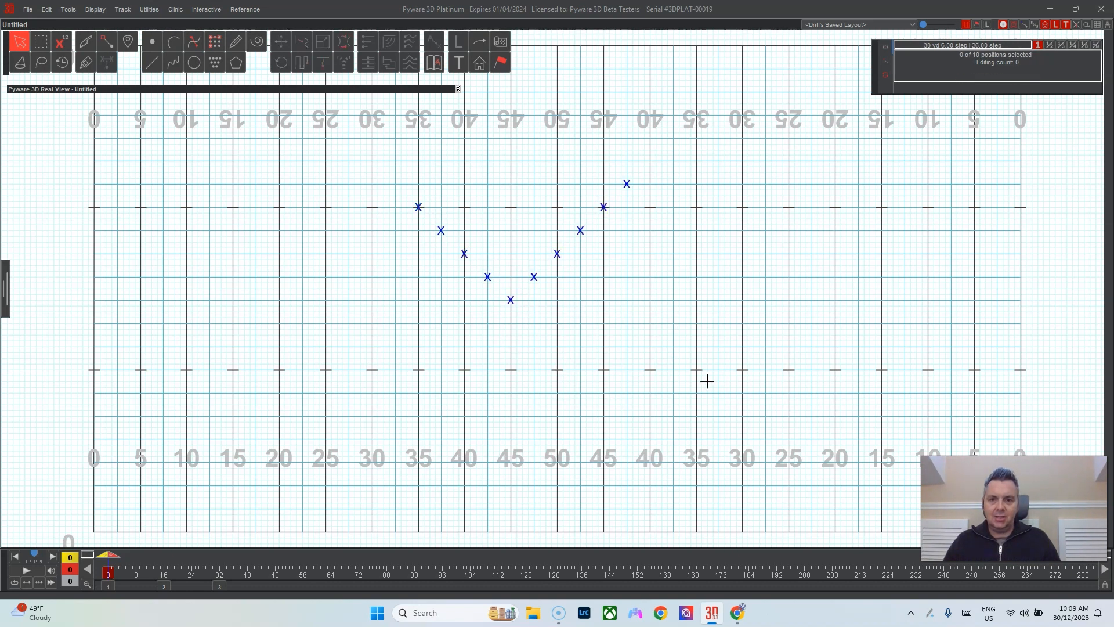
key(l)
mouse_move(690, 191)
mouse_down()
mouse_move(660, 142)
mouse_move(425, 155)
mouse_move(579, 306)
mouse_move(607, 226)
mouse_move(465, 255)
mouse_move(763, 255)
mouse_move(600, 296)
mouse_move(606, 290)
mouse_up()
mouse_move(678, 438)
mouse_down()
mouse_move(569, 171)
mouse_move(393, 380)
mouse_move(659, 289)
mouse_move(505, 157)
mouse_up()
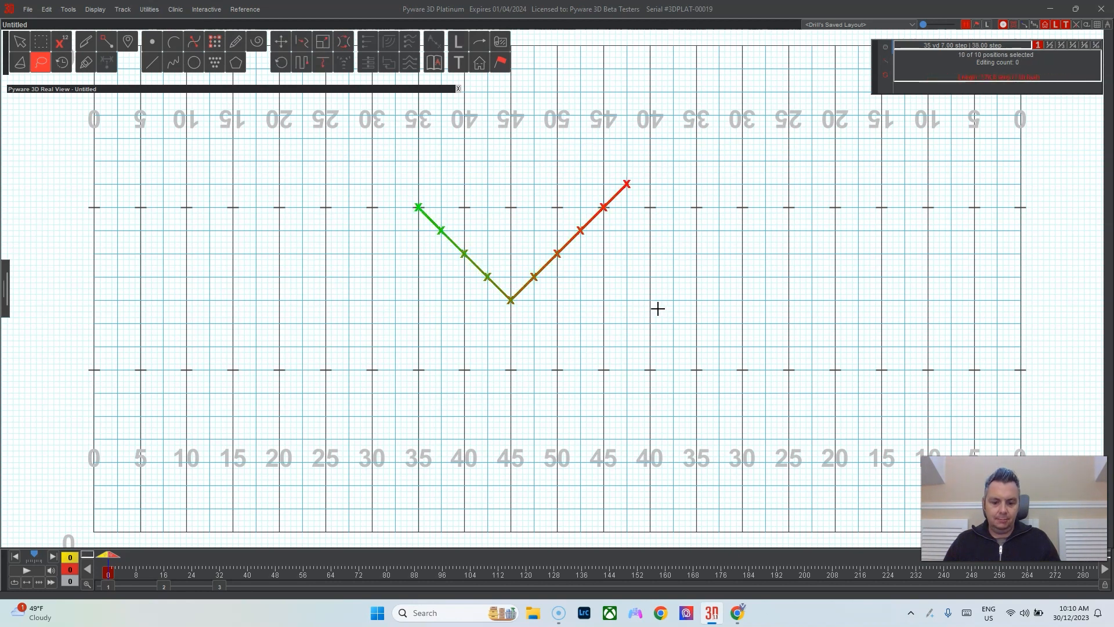
click(163, 583)
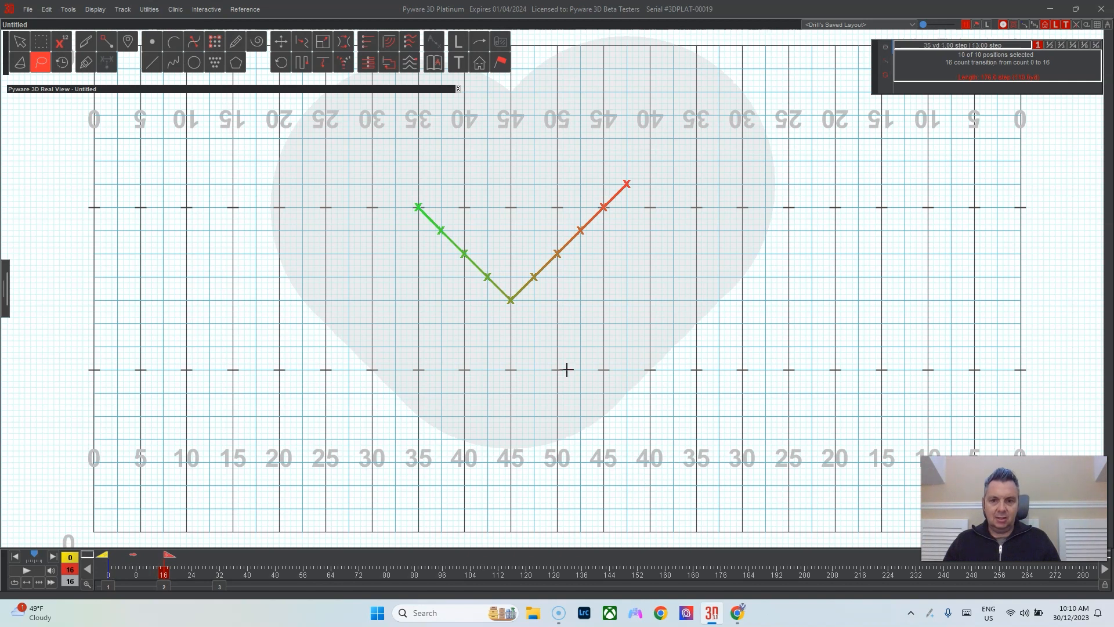
Draw a ten-position line along the 45-yard line from front hash to back hash and clear its matching lines.
key(l)
click(511, 371)
click(511, 208)
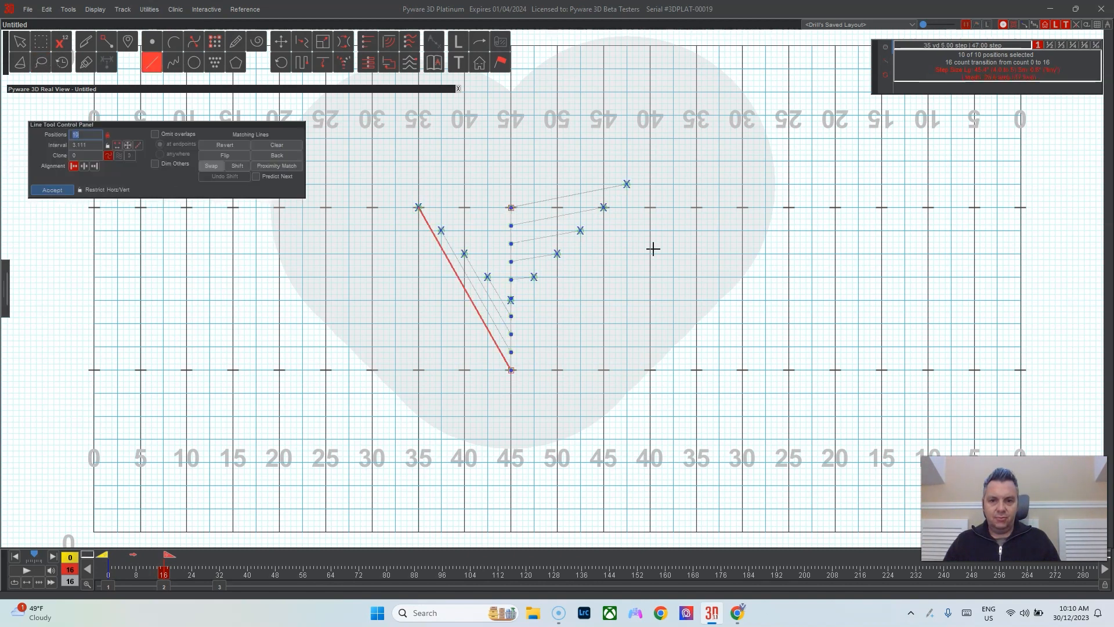
click(290, 145)
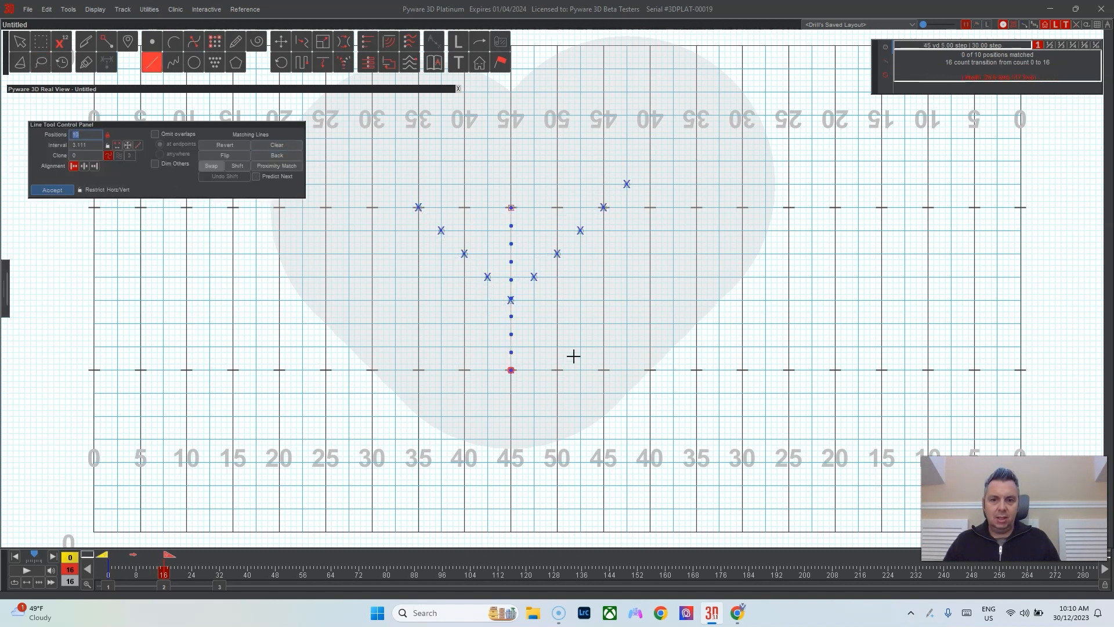
Match the performers to the line by alternating between the V's two arms from its vertex upward, and accept the line.
click(533, 277)
click(488, 276)
click(557, 254)
click(464, 254)
click(580, 231)
click(441, 230)
click(604, 207)
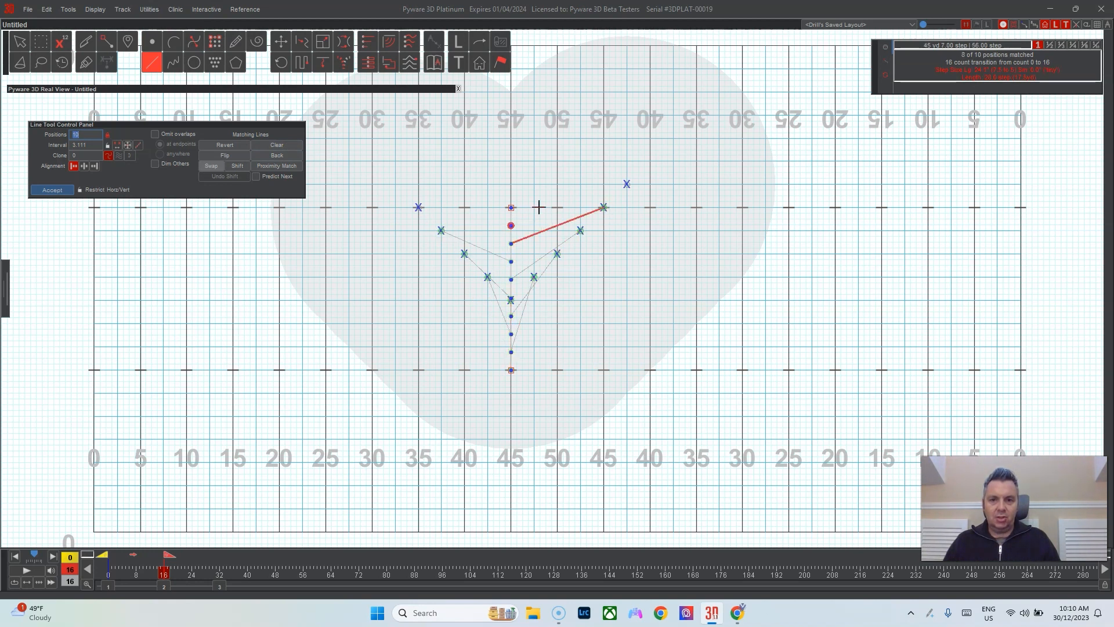
click(427, 207)
click(627, 184)
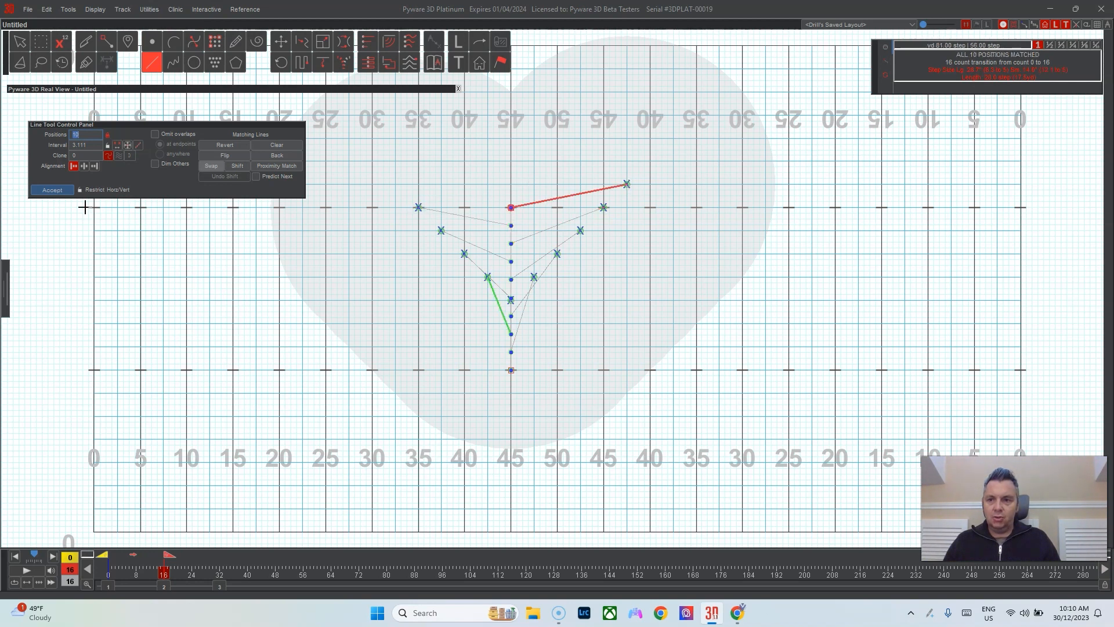
click(55, 190)
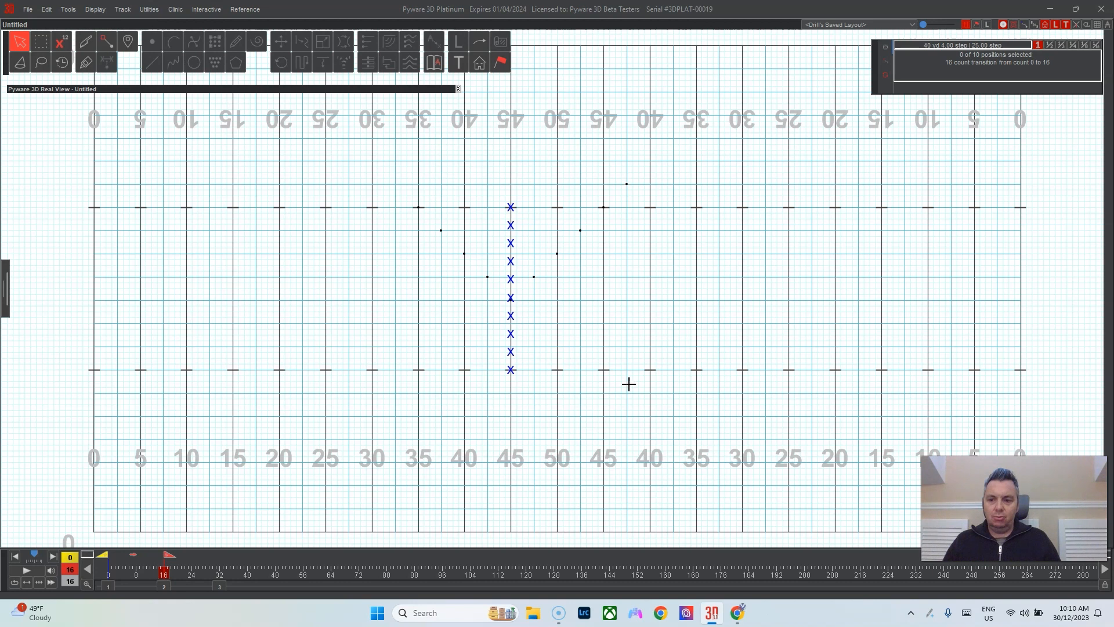
Select all performers and delete their transition between counts 0 and 16.
key(ctrl+a)
key(Delete)
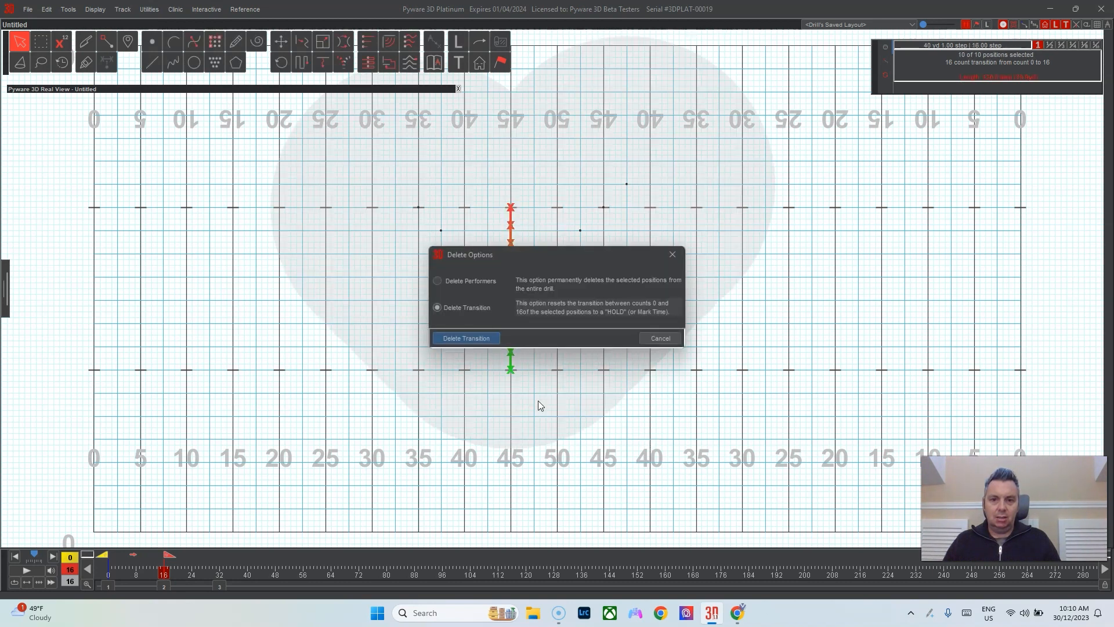
click(466, 338)
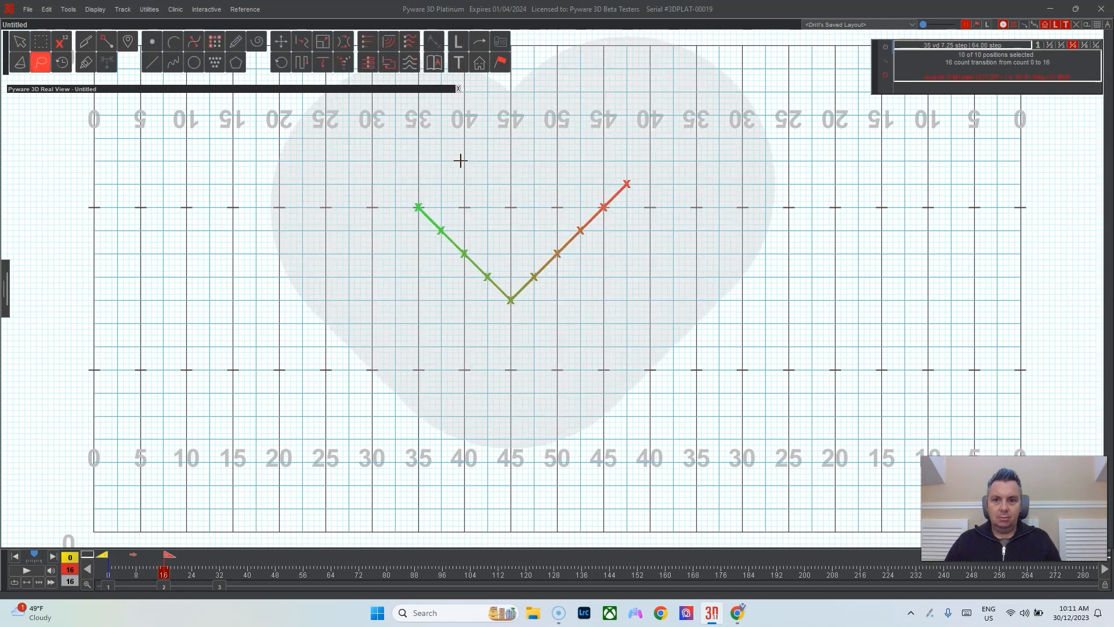
Draw a five-handle S-shaped curve for the selected performers from the front hash near the 38-yard position, and clear its matching lines.
mouse_move(459, 161)
mouse_down()
mouse_move(666, 370)
mouse_move(535, 149)
mouse_up()
key(c)
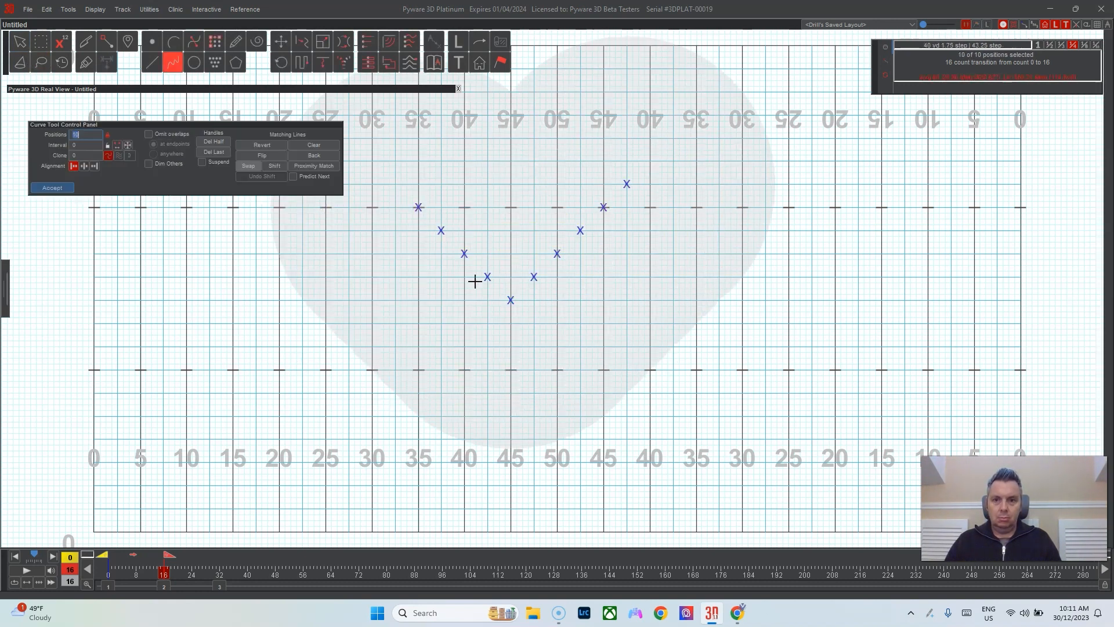
click(447, 371)
click(456, 286)
click(549, 297)
click(643, 274)
click(661, 213)
click(323, 148)
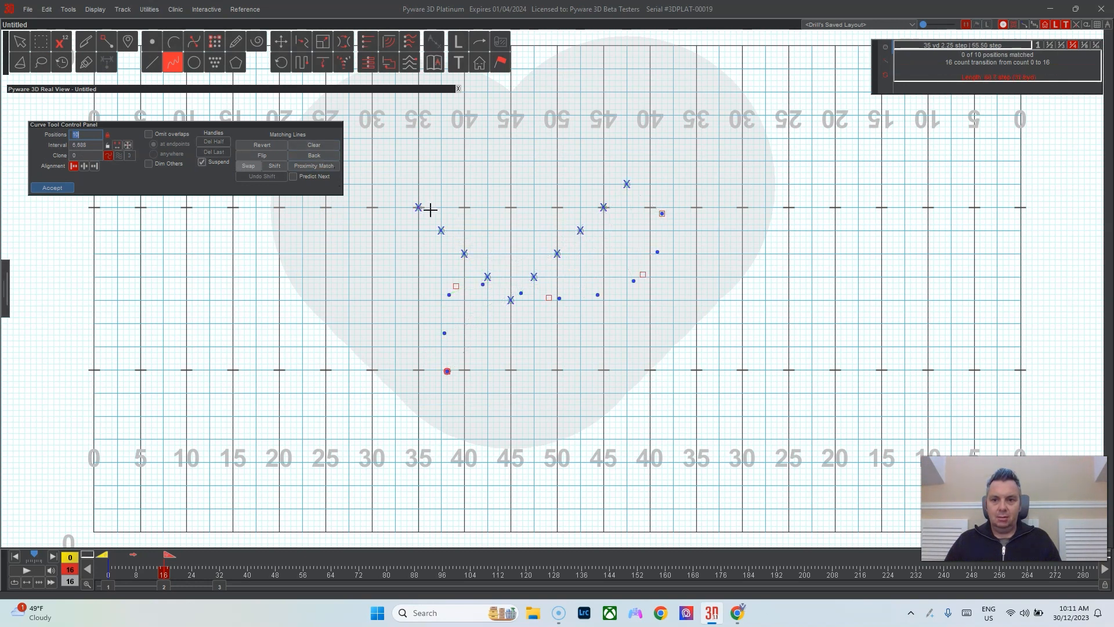
Match the performers to the curve from the V's vertex up its 35-yard arm and then up the other arm, and accept the curve.
click(510, 300)
click(487, 277)
click(464, 254)
click(440, 231)
click(425, 211)
click(533, 277)
click(557, 254)
click(580, 230)
click(603, 207)
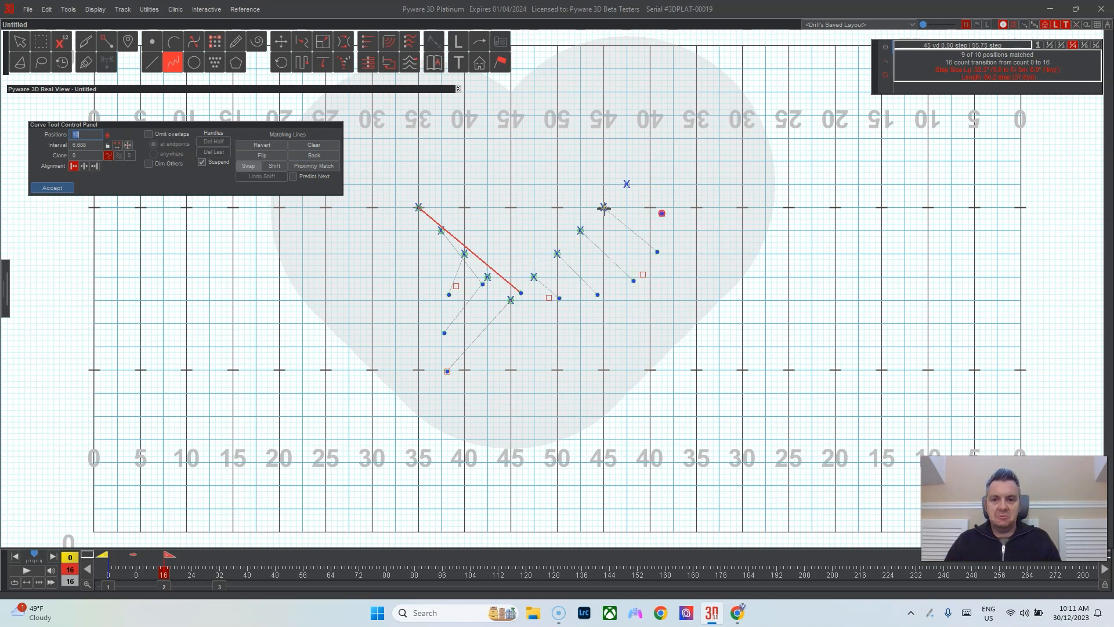
click(626, 184)
click(63, 187)
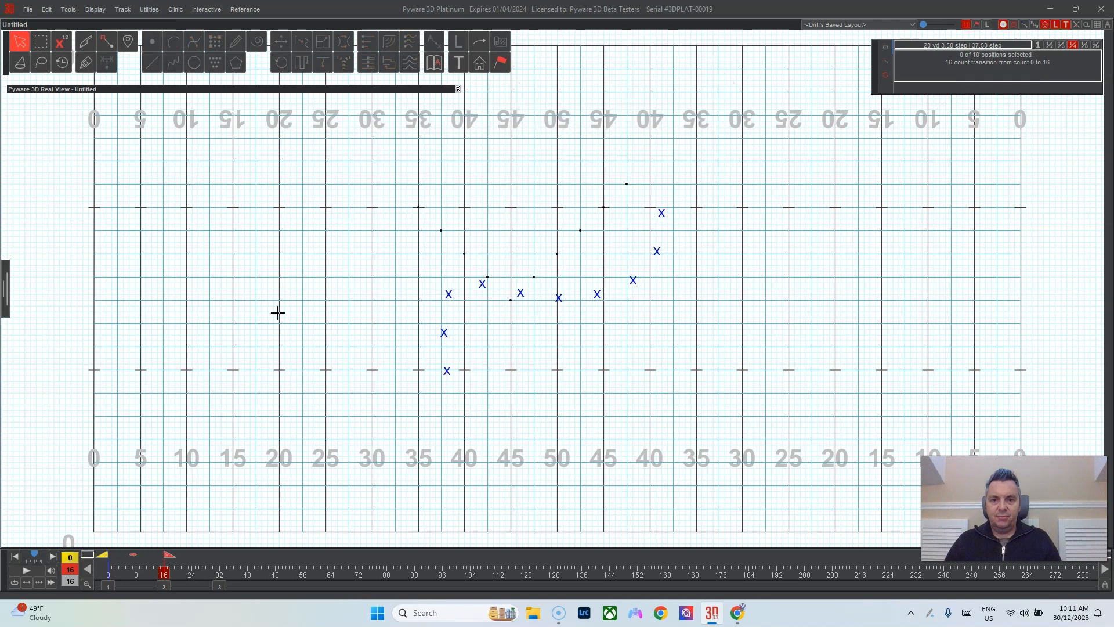
Draw a horizontal line for all performers at count 32, from one 40-yard line to about the opposite 37.5-yard position, and accept it.
drag(165, 570, 178, 572)
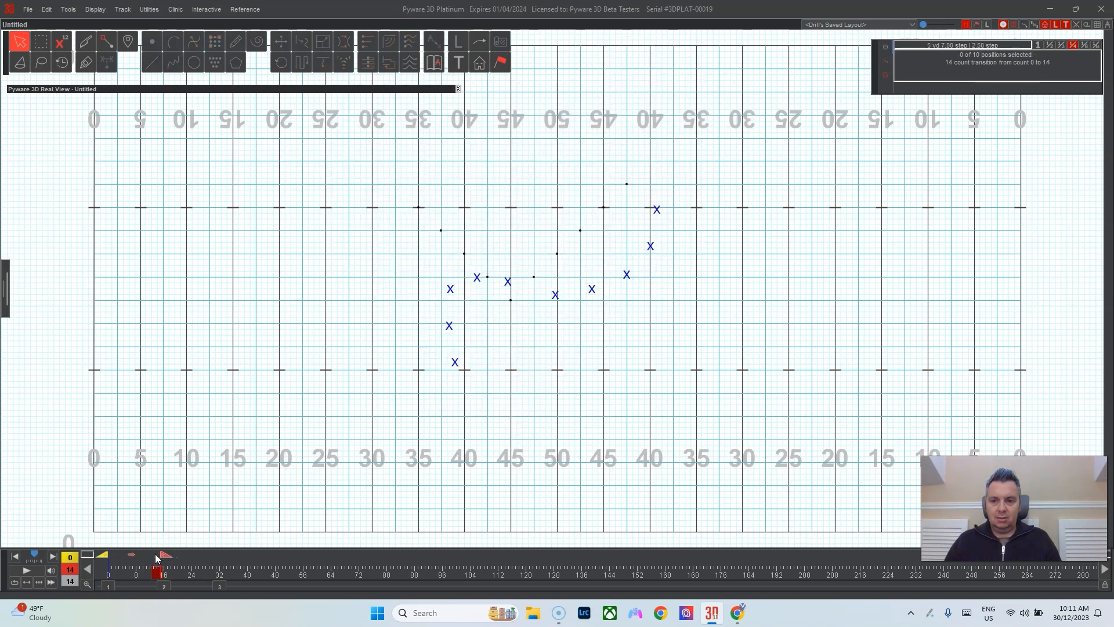
click(223, 583)
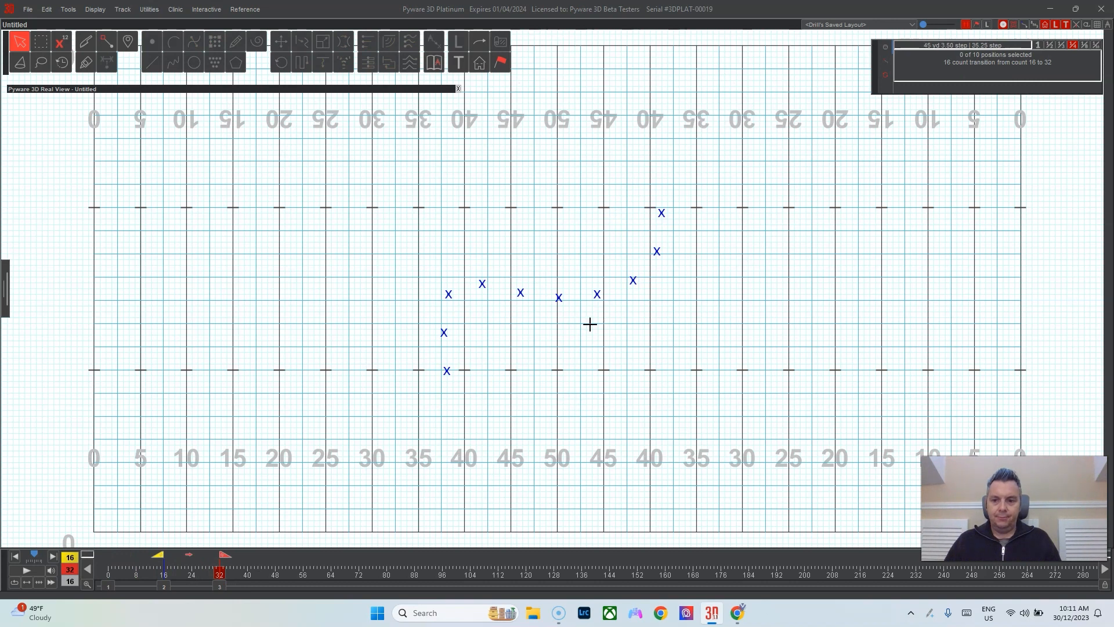
key(ctrl+a)
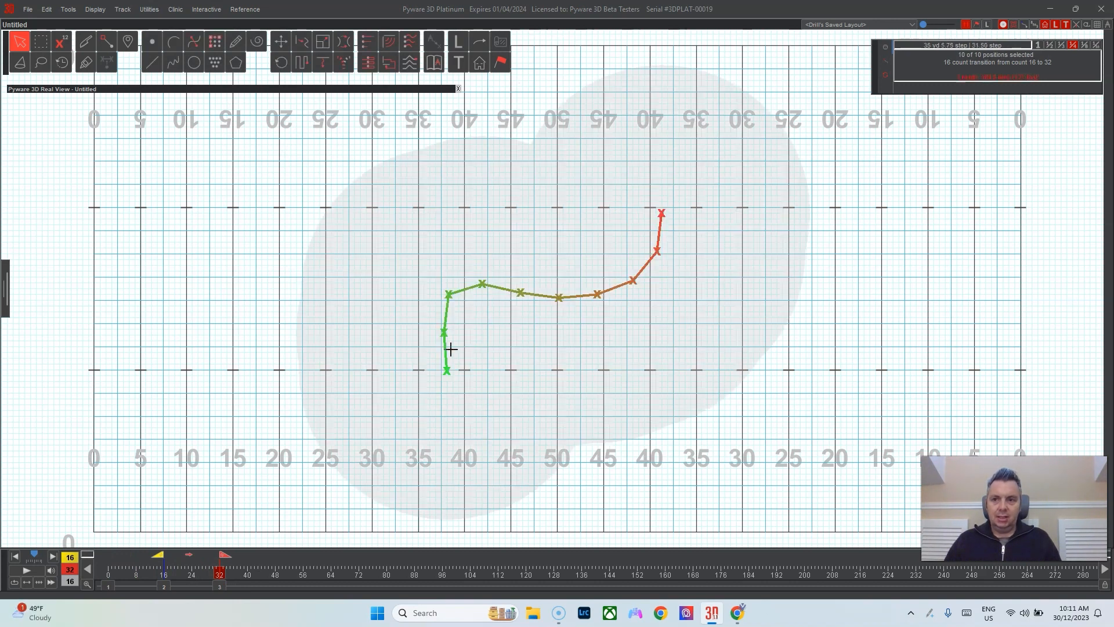
key(l)
click(463, 324)
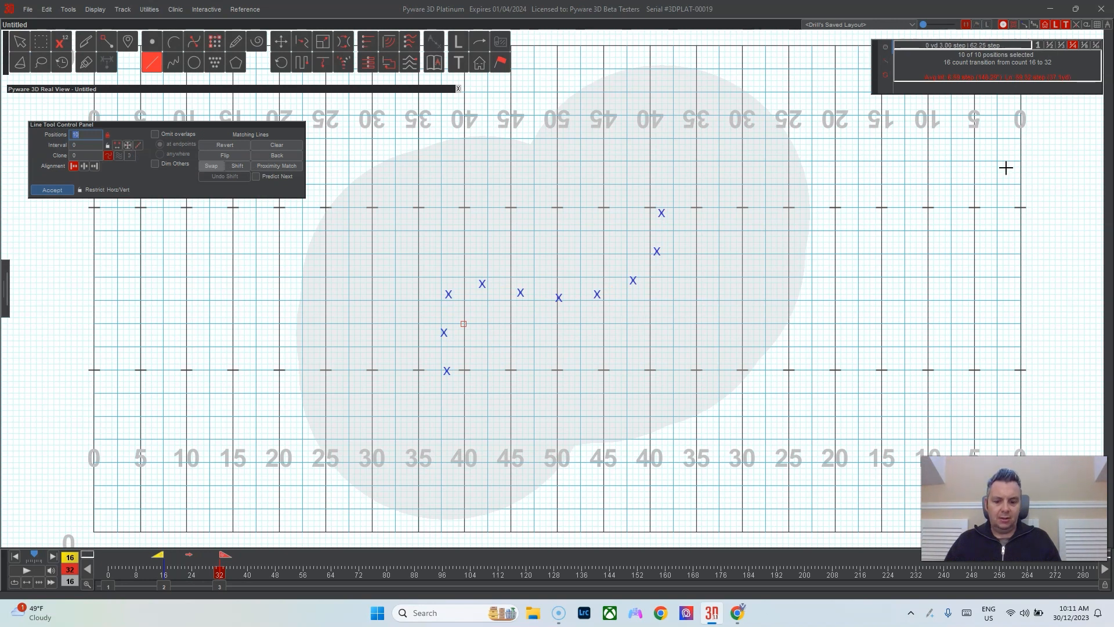
click(604, 326)
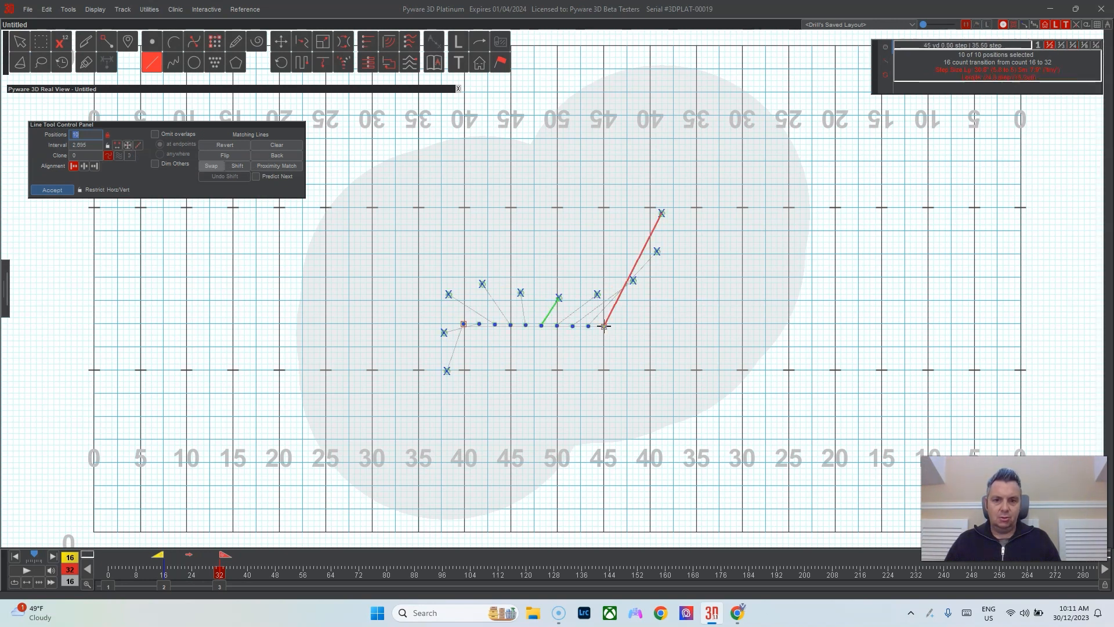
drag(464, 324, 464, 324)
drag(604, 326, 673, 323)
click(59, 189)
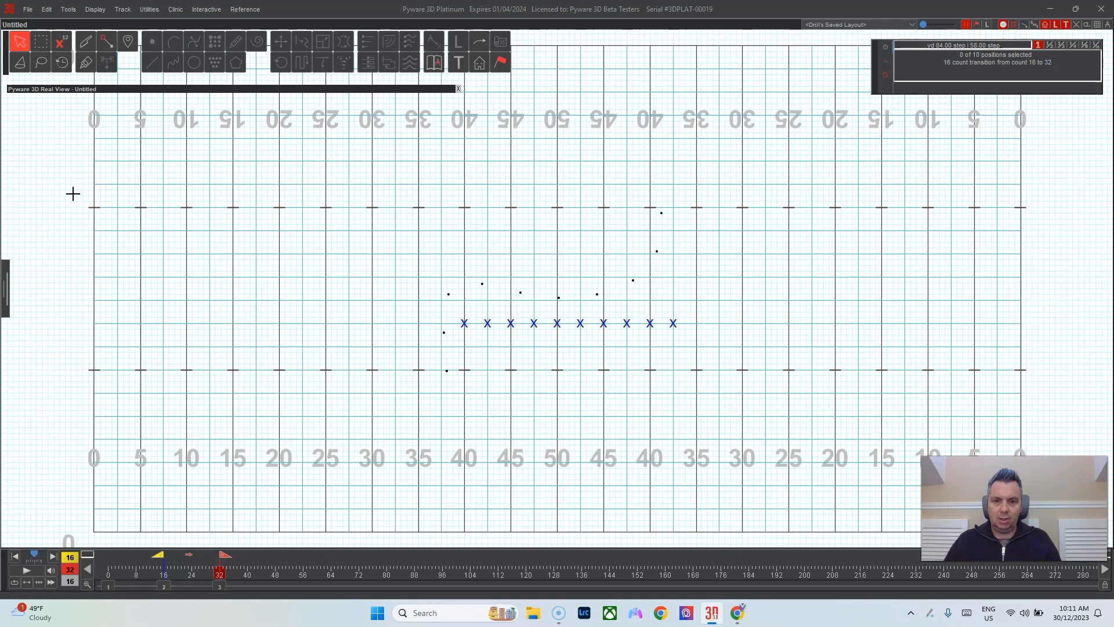
Copy all performers' line at count 32 and paste it at count 16 with a different matching order.
key(ctrl+a)
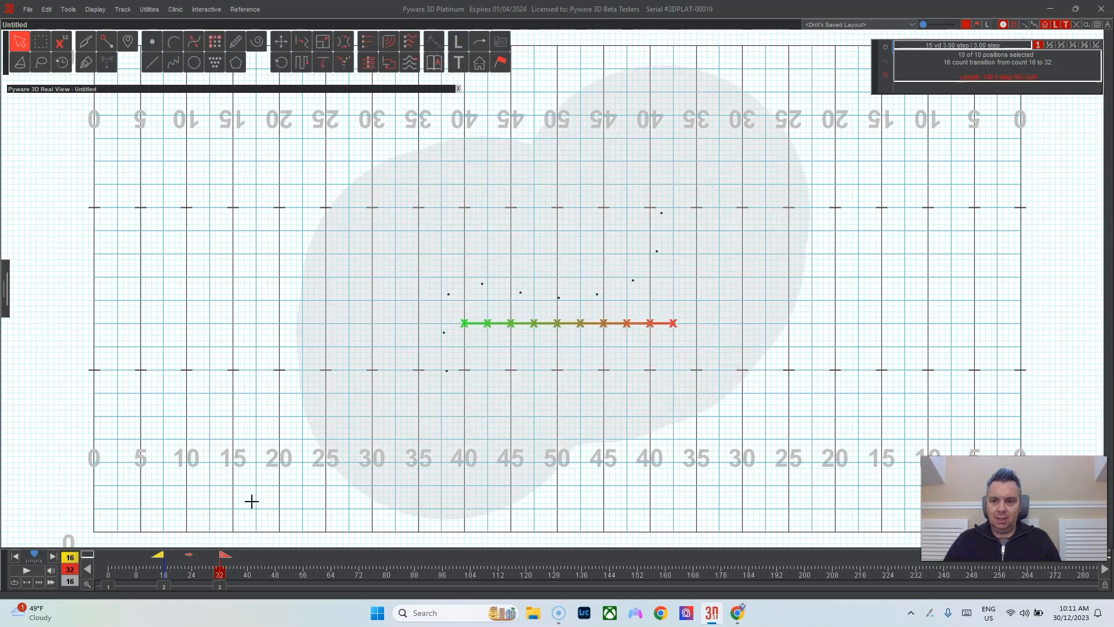
click(164, 585)
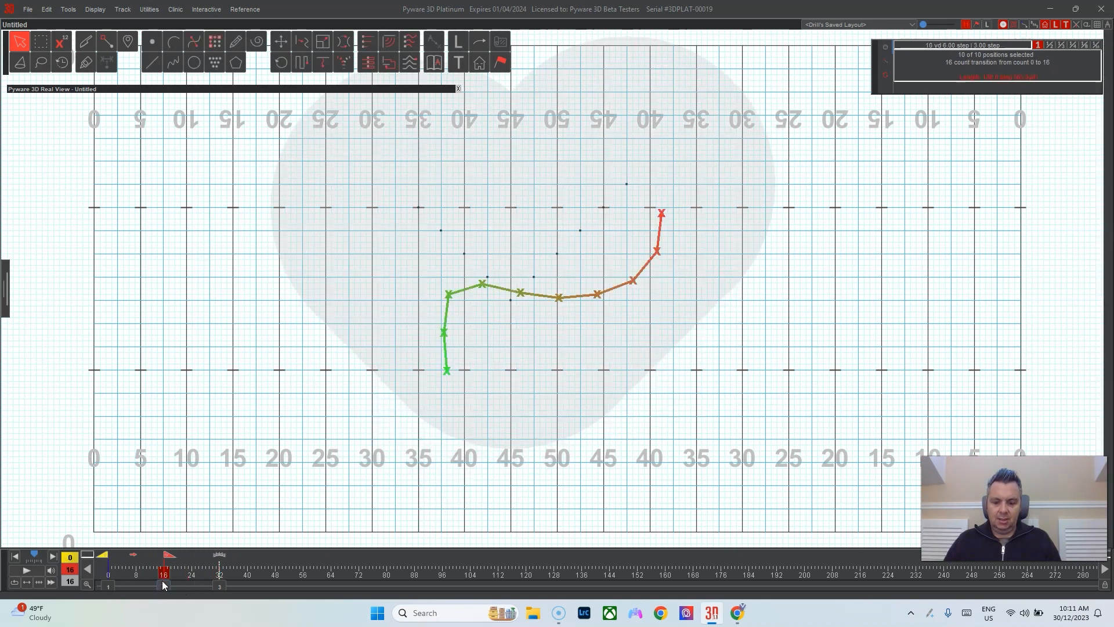
key(Delete)
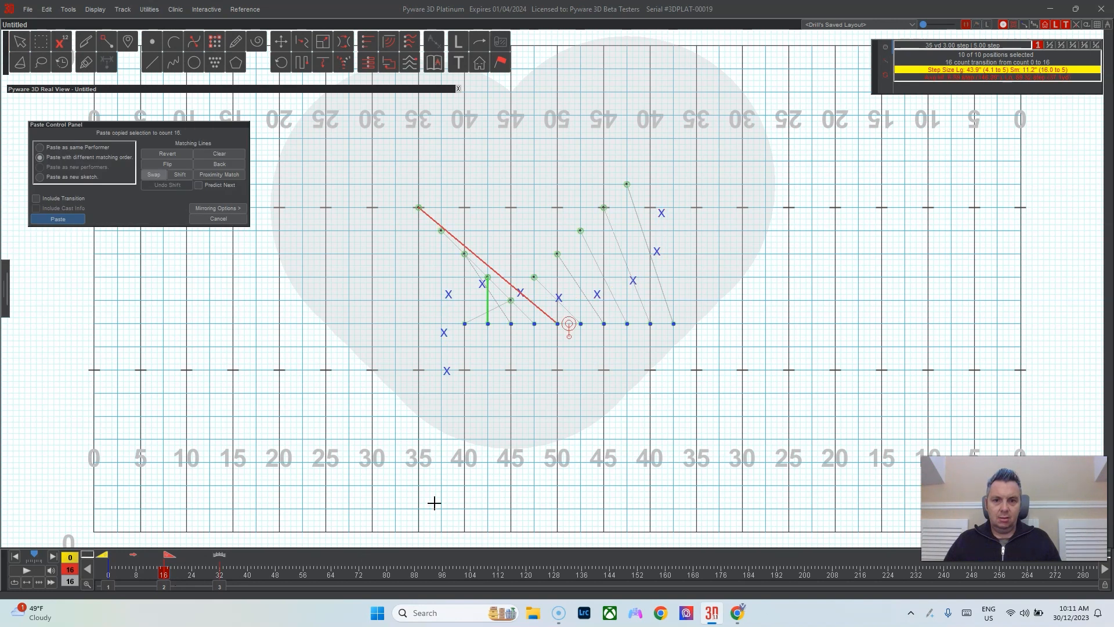
click(64, 221)
Examine the Adjuster tool's path-editing options for the performer line at count 32, and leave the tool.
click(219, 587)
drag(548, 308, 593, 337)
key(a)
mouse_move(463, 322)
mouse_down()
mouse_move(495, 276)
mouse_move(464, 324)
mouse_up()
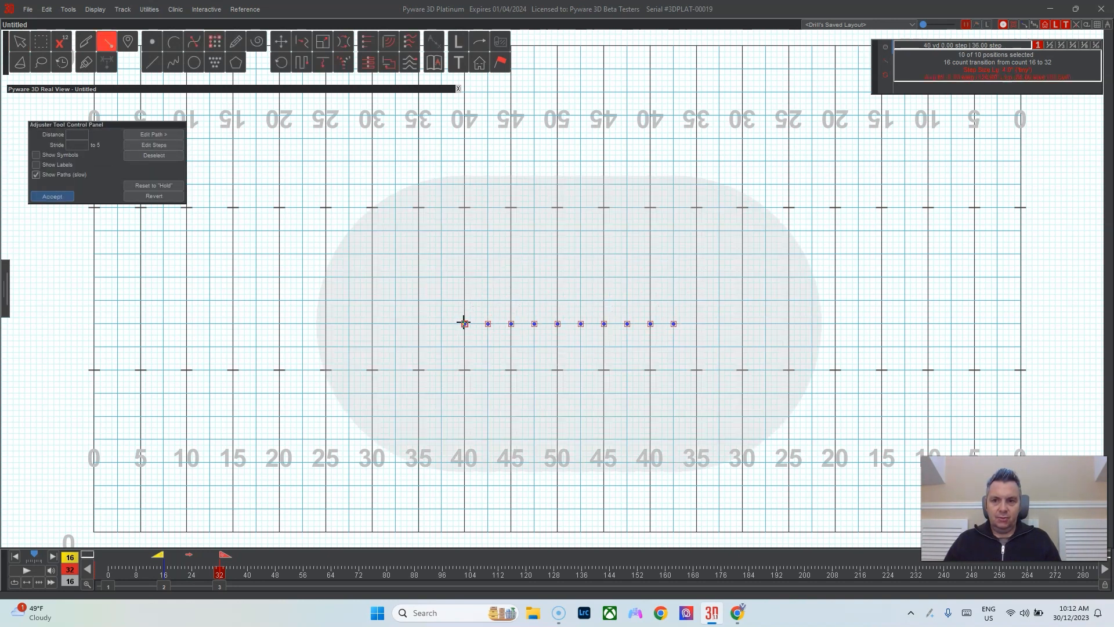
click(174, 135)
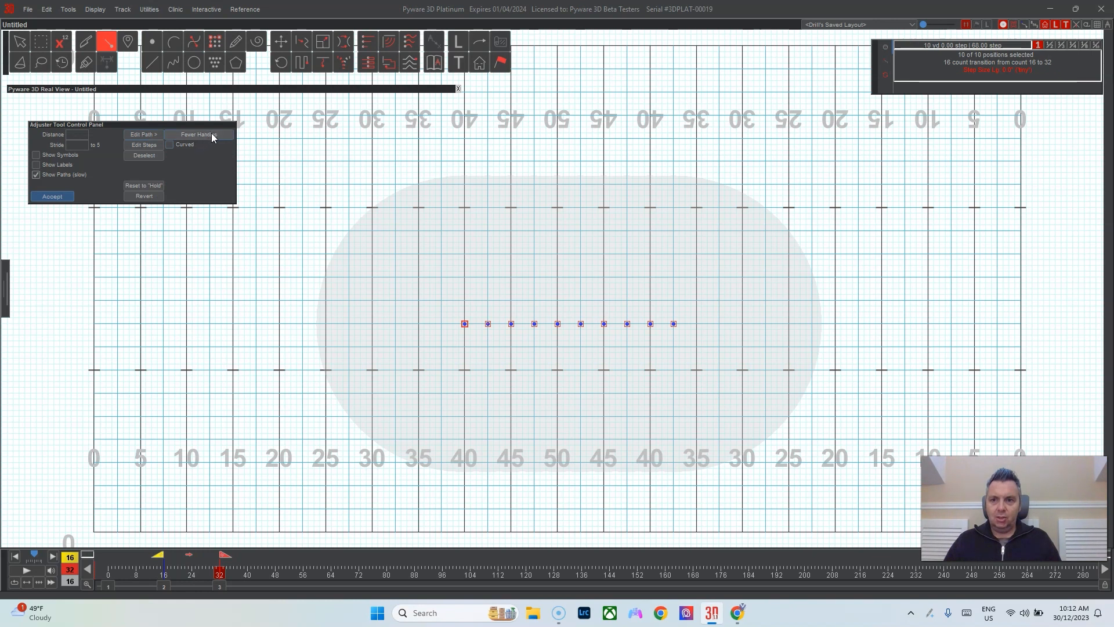
click(17, 42)
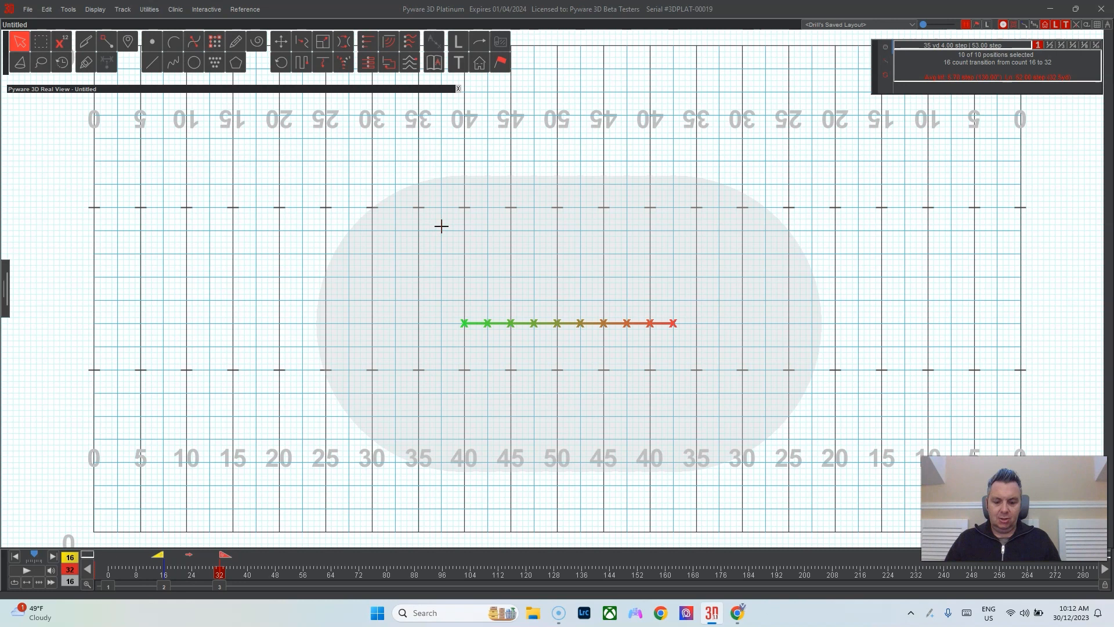
View the Visuals Editor's facing options and the drill file's save dialog, closing each one.
key(v)
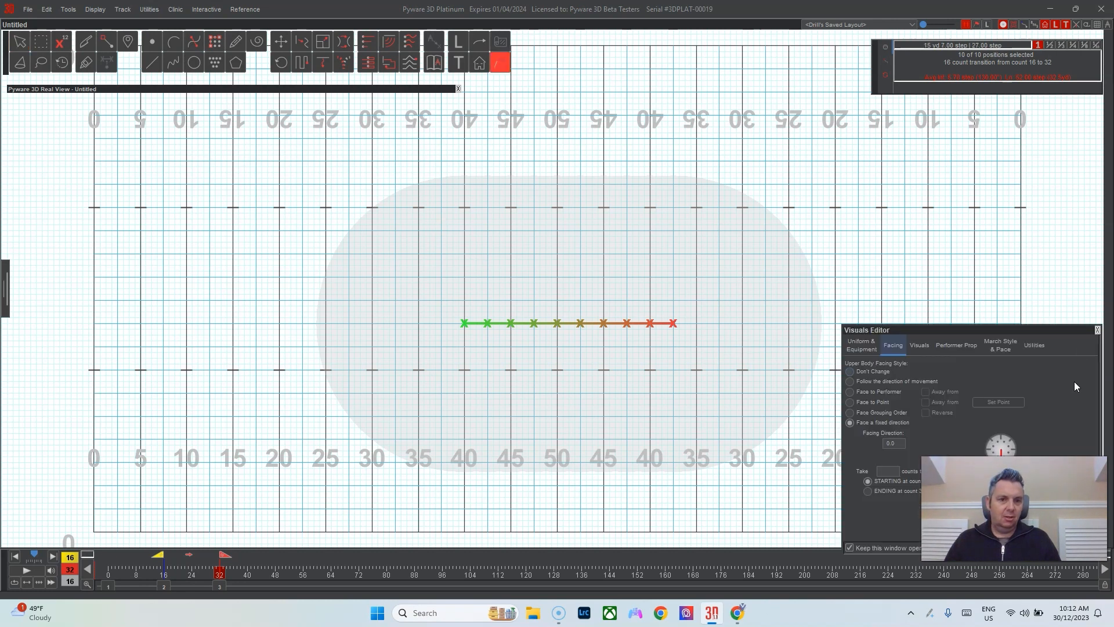
click(1097, 330)
key(ctrl+s)
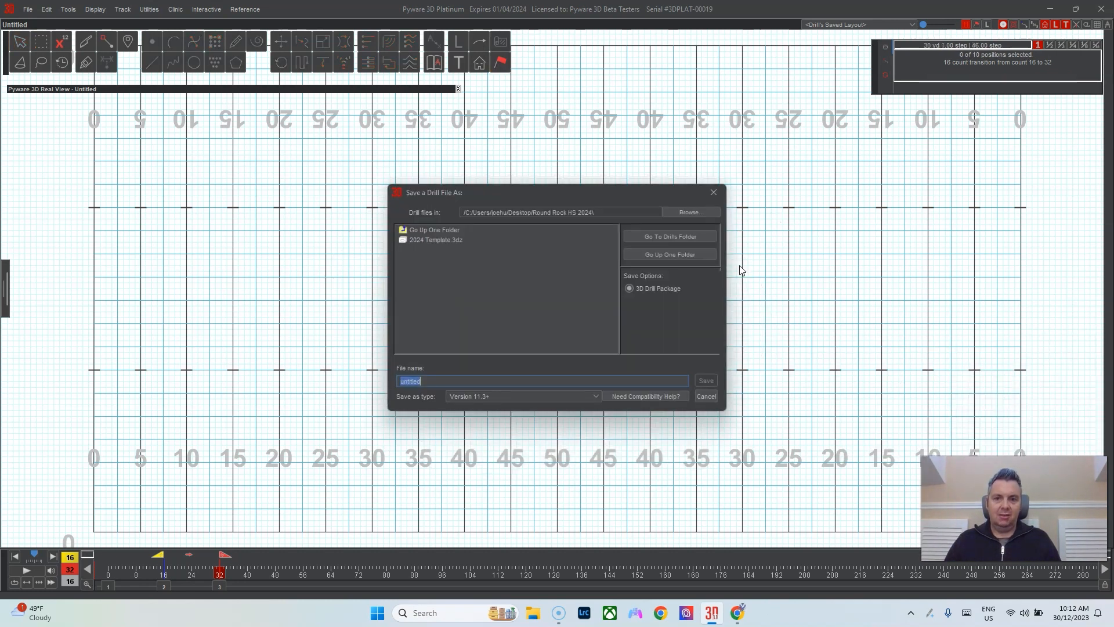
click(715, 397)
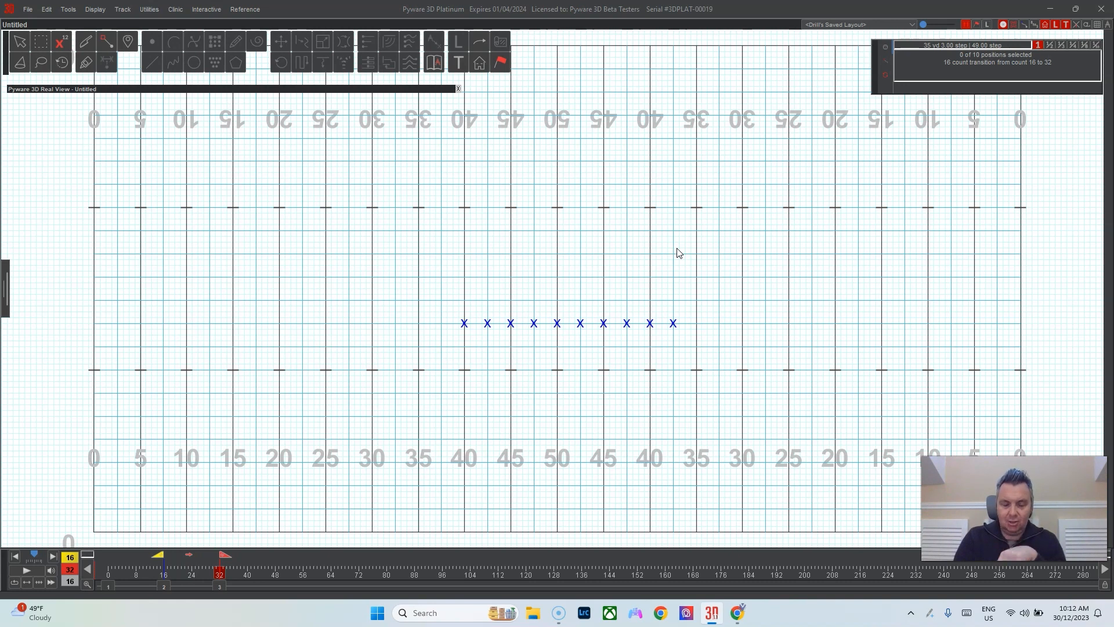
Open the Shortcut Editor and move its window clear of the performers on the field.
click(149, 10)
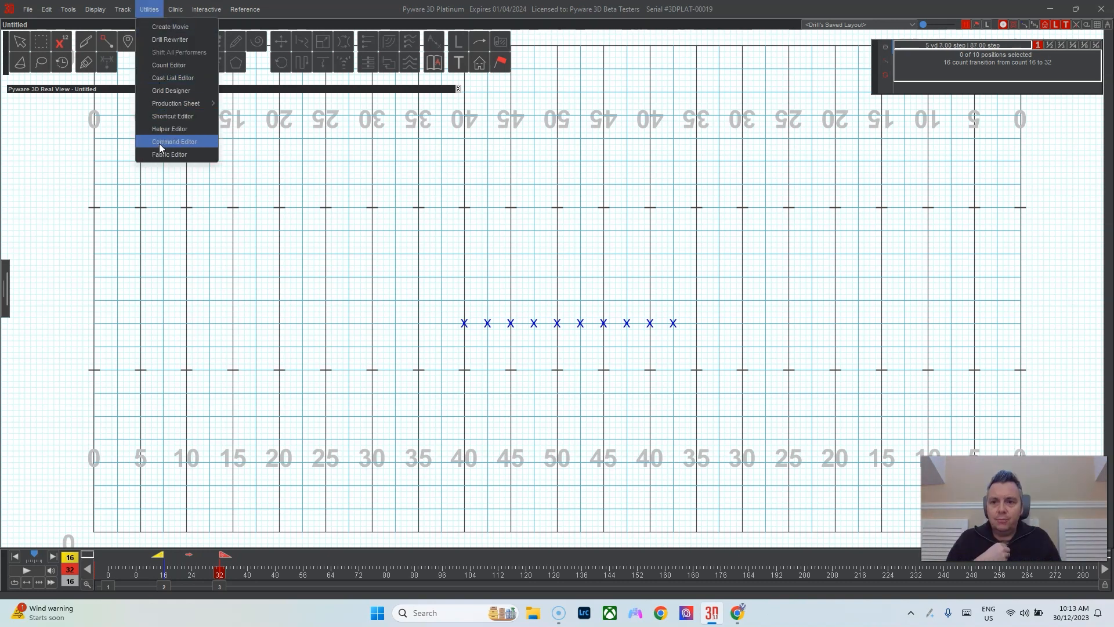
click(172, 117)
drag(462, 146, 127, 112)
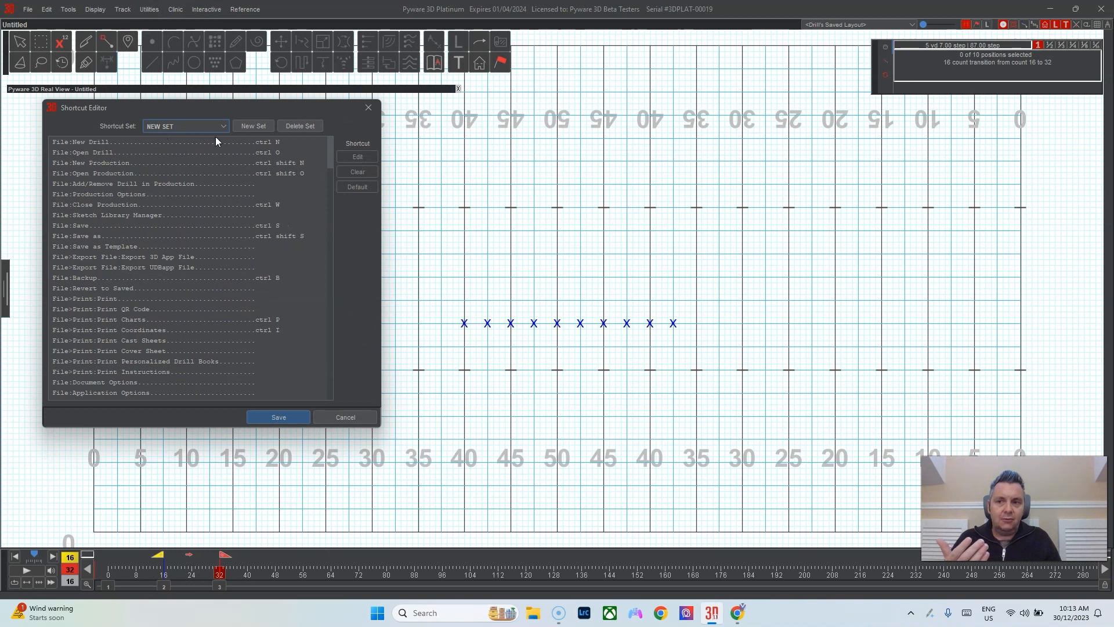